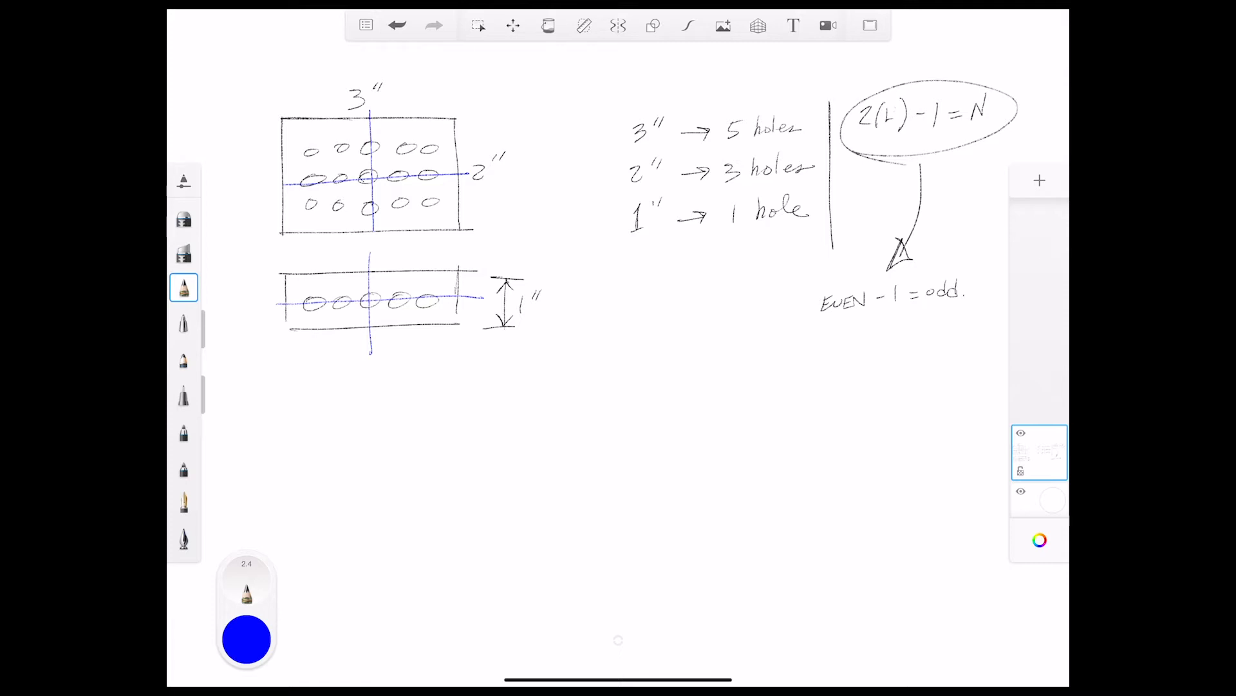
# Handwrite the heading STRATEGY in blue below the hole-count notes, near the middle of the page
pyautogui.moveTo(603, 352)
pyautogui.mouseDown()
pyautogui.moveTo(590, 361)
pyautogui.moveTo(604, 362)
pyautogui.mouseUp()
pyautogui.moveTo(602, 353); pyautogui.dragTo(611, 362)
pyautogui.moveTo(618, 351); pyautogui.dragTo(621, 362)
pyautogui.moveTo(613, 358); pyautogui.dragTo(628, 353)
pyautogui.moveTo(608, 362); pyautogui.dragTo(618, 354)
pyautogui.moveTo(617, 363); pyautogui.dragTo(644, 352)
pyautogui.click(184, 220)
pyautogui.click(183, 288)
pyautogui.moveTo(617, 349)
pyautogui.mouseDown()
pyautogui.moveTo(601, 360)
pyautogui.moveTo(634, 351)
pyautogui.mouseUp()
pyautogui.moveTo(631, 360); pyautogui.dragTo(684, 356)
pyautogui.moveTo(691, 346); pyautogui.dragTo(698, 361)
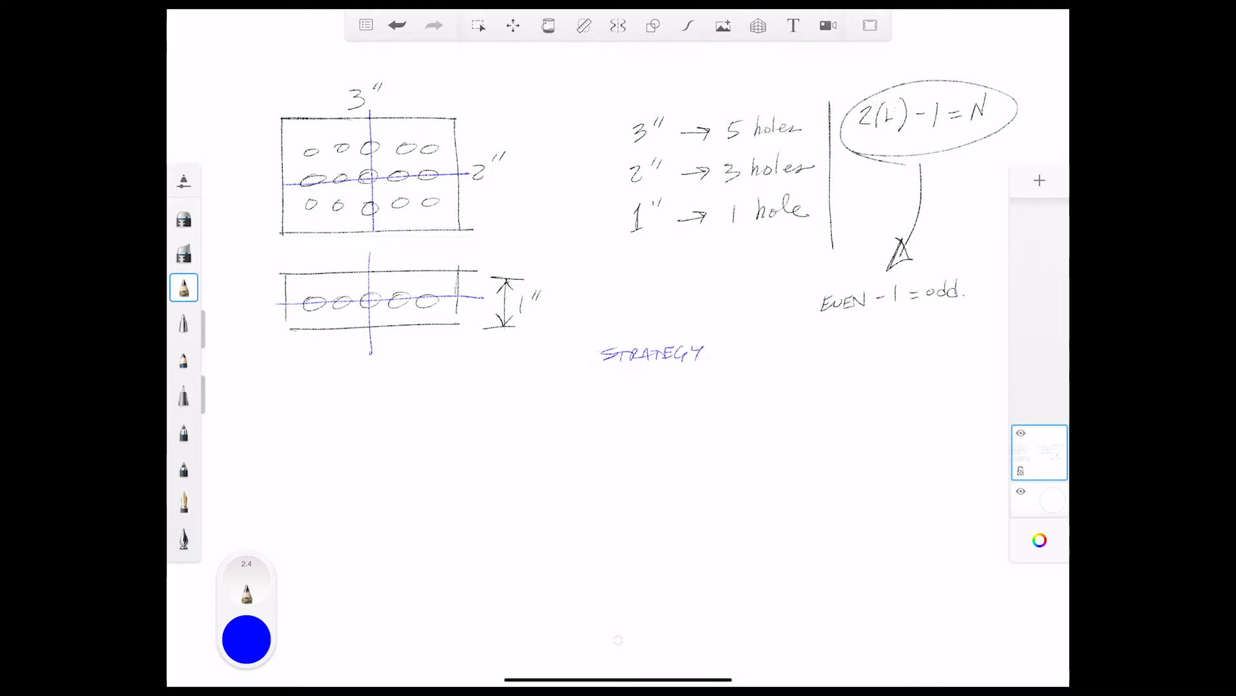
# Sketch a small blue rectangle below the STRATEGY heading with vertical and horizontal centre lines extending past its edges
pyautogui.moveTo(493, 413)
pyautogui.mouseDown()
pyautogui.moveTo(585, 409)
pyautogui.moveTo(495, 468)
pyautogui.moveTo(593, 468)
pyautogui.mouseUp()
pyautogui.moveTo(588, 410); pyautogui.dragTo(591, 475)
pyautogui.moveTo(543, 380); pyautogui.dragTo(546, 506)
pyautogui.moveTo(472, 441); pyautogui.dragTo(611, 439)
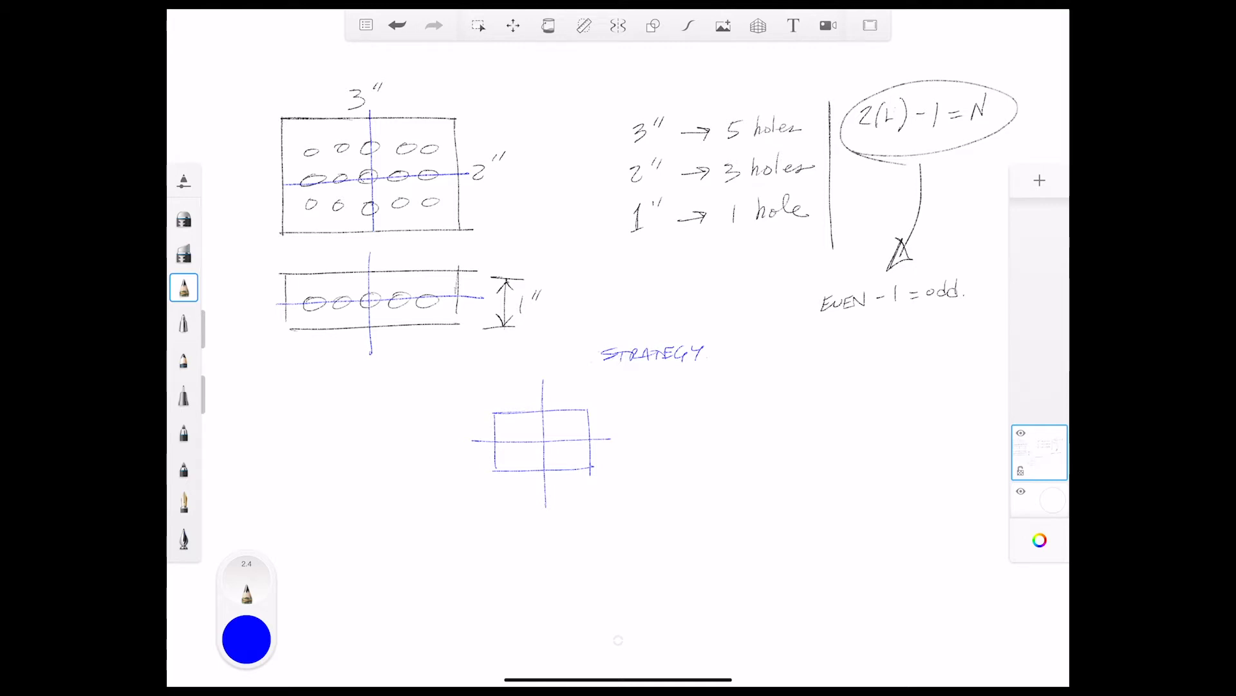
# Sketch a blue three-dimensional block beside the small centred rectangle
pyautogui.moveTo(721, 394)
pyautogui.mouseDown()
pyautogui.moveTo(664, 425)
pyautogui.moveTo(699, 432)
pyautogui.moveTo(751, 401)
pyautogui.mouseUp()
pyautogui.moveTo(665, 427); pyautogui.dragTo(669, 488)
pyautogui.moveTo(702, 431); pyautogui.dragTo(694, 491)
pyautogui.moveTo(748, 402); pyautogui.dragTo(745, 450)
pyautogui.moveTo(694, 490); pyautogui.dragTo(745, 451)
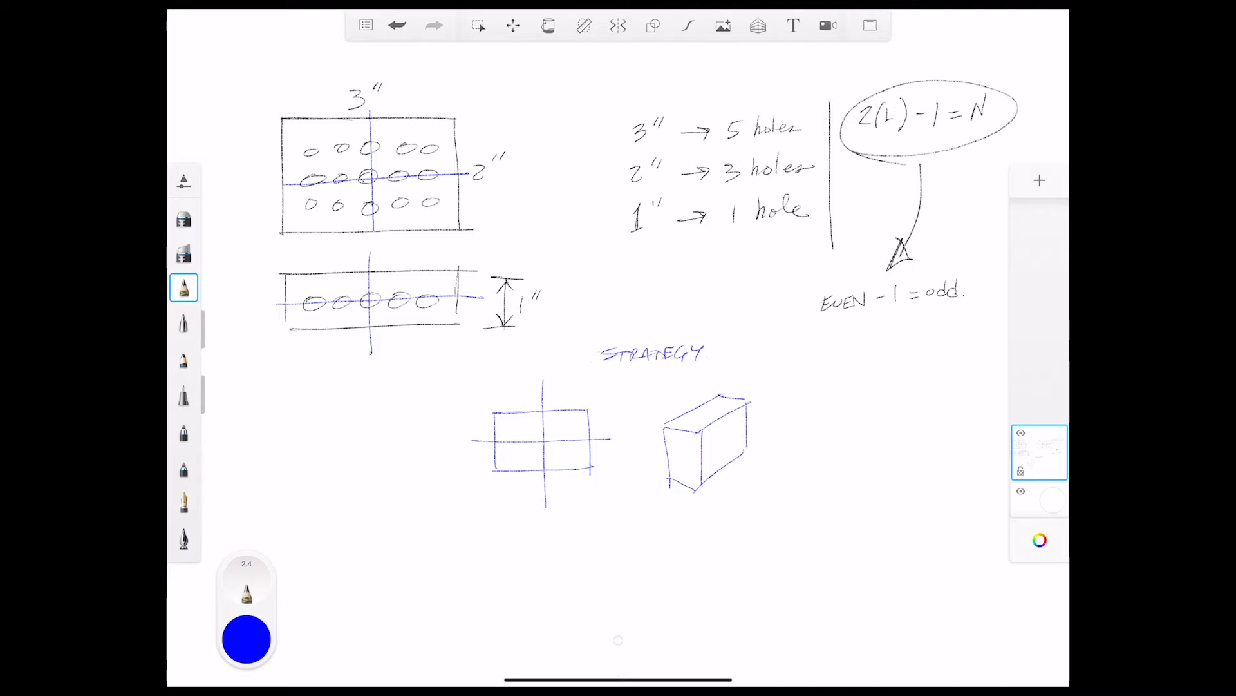
# Change the pencil colour to red and trace both centre lines of the small rectangle
pyautogui.click(246, 639)
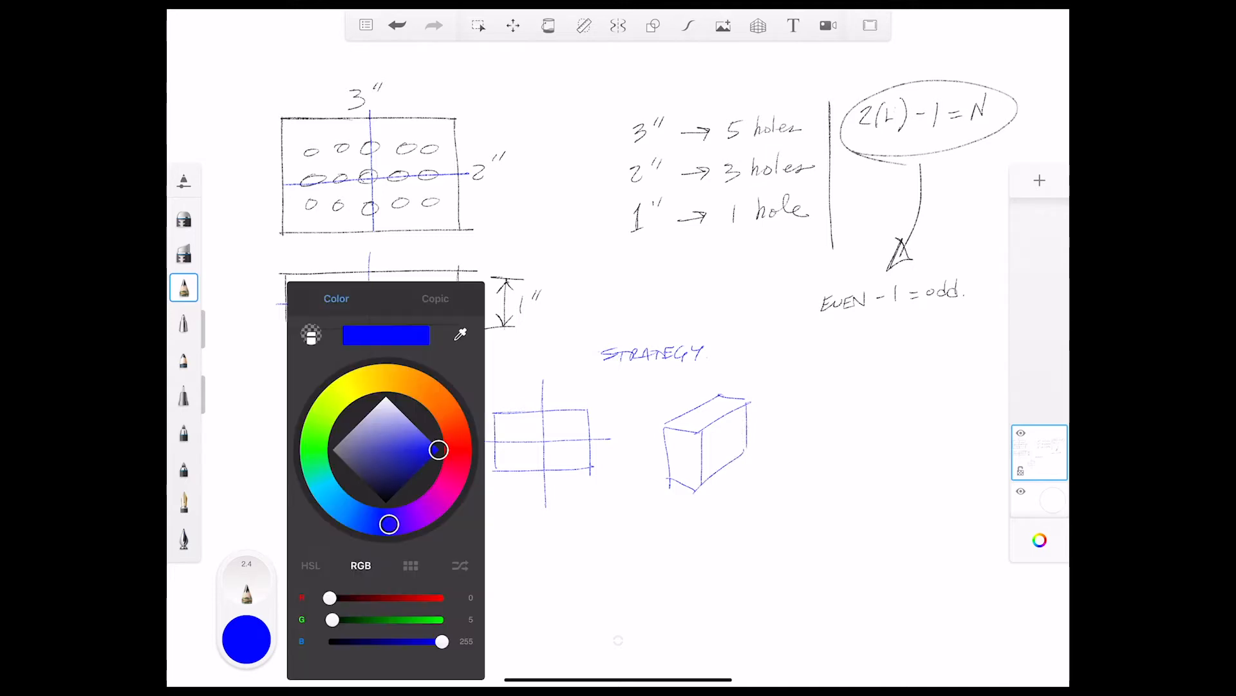
pyautogui.moveTo(389, 523); pyautogui.dragTo(460, 451)
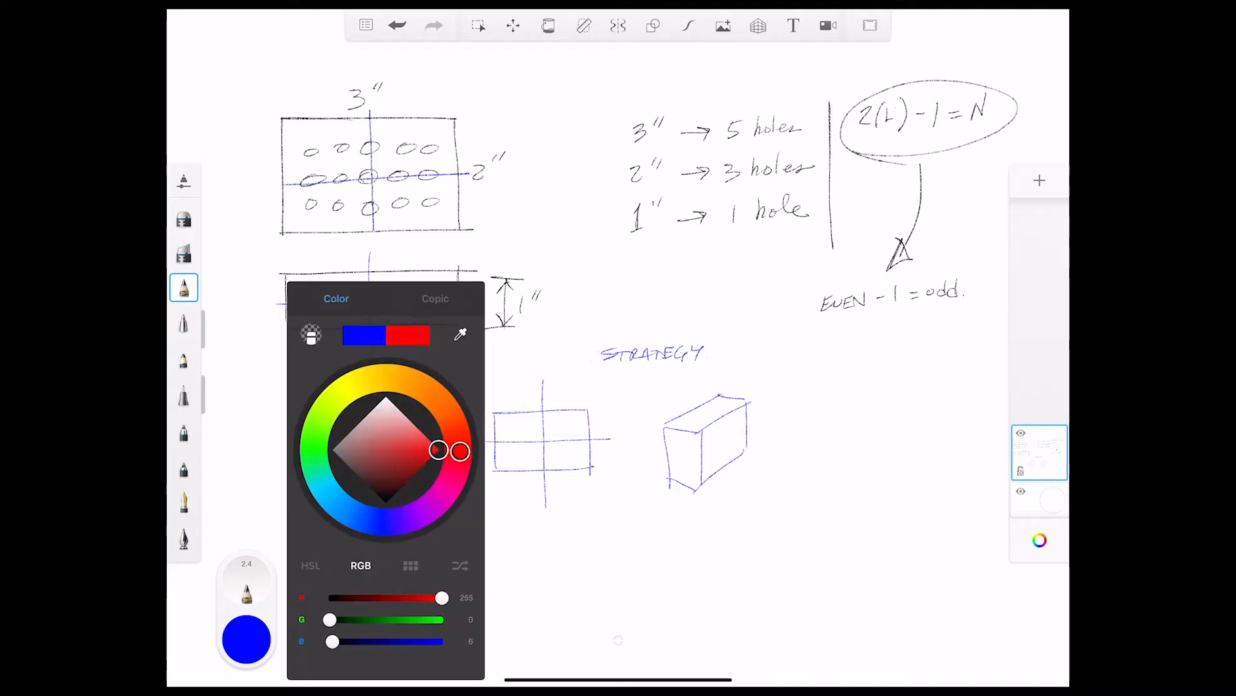
pyautogui.click(247, 639)
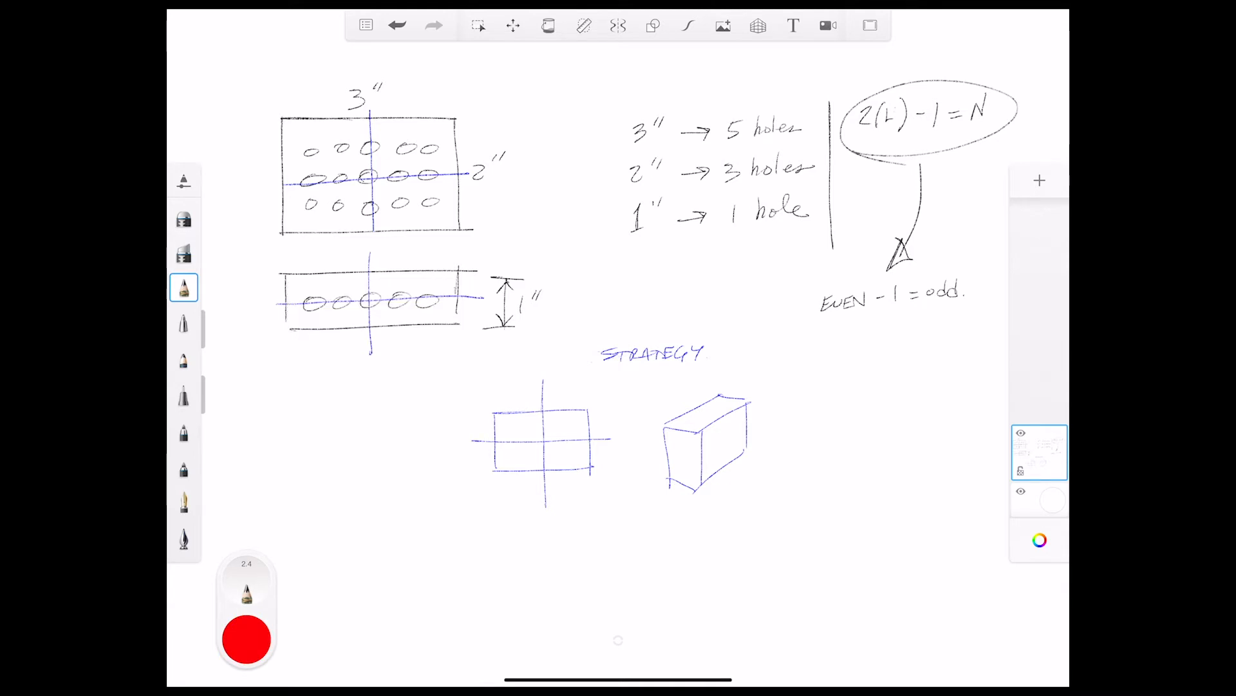
pyautogui.moveTo(545, 374); pyautogui.dragTo(547, 504)
pyautogui.moveTo(469, 443); pyautogui.dragTo(633, 440)
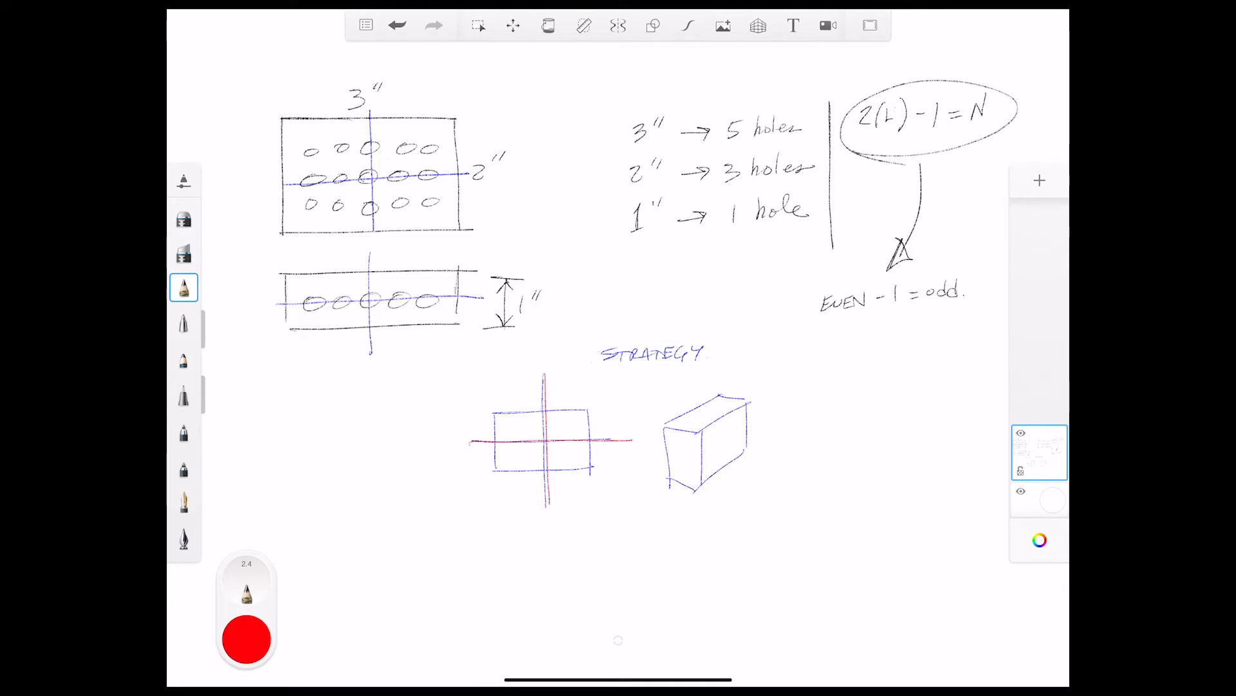
# Draw red centre lines across the visible faces of the three-dimensional block
pyautogui.moveTo(672, 431); pyautogui.dragTo(747, 393)
pyautogui.moveTo(676, 433); pyautogui.dragTo(683, 497)
pyautogui.moveTo(667, 451)
pyautogui.mouseDown()
pyautogui.moveTo(699, 463)
pyautogui.moveTo(743, 426)
pyautogui.mouseUp()
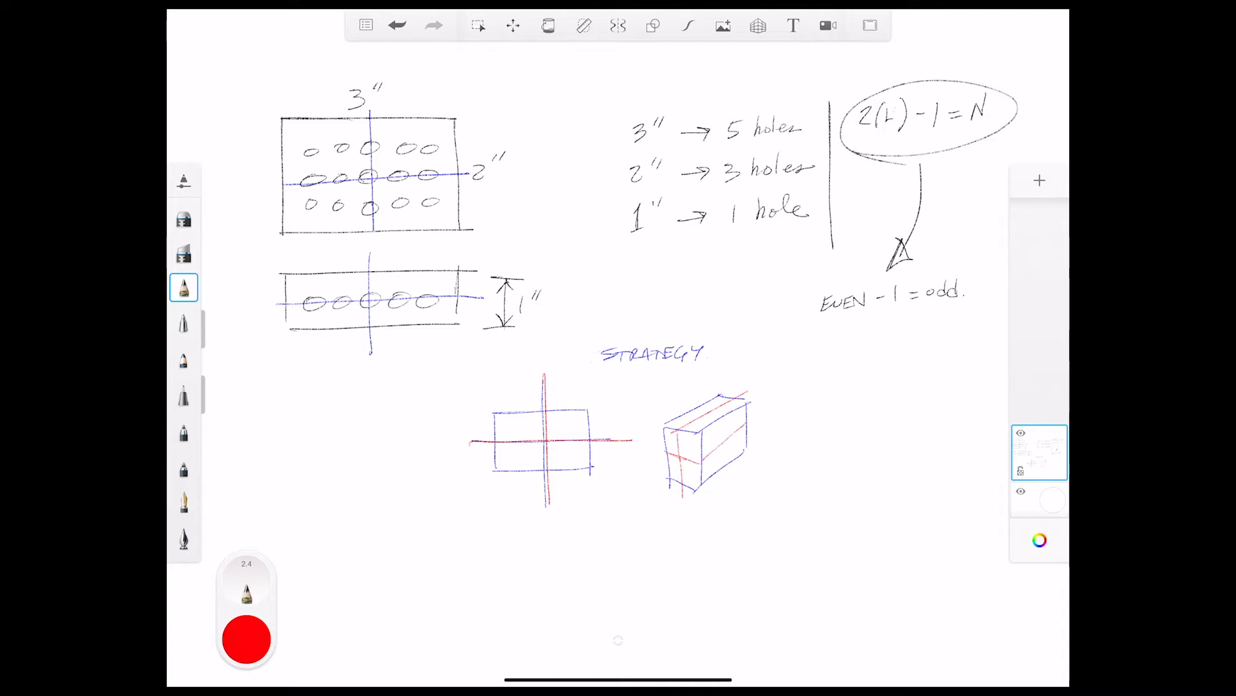
pyautogui.moveTo(719, 419); pyautogui.dragTo(723, 475)
pyautogui.moveTo(686, 416); pyautogui.dragTo(718, 410)
# Write the block size 4×3×2 in red beside the three-dimensional block
pyautogui.moveTo(803, 393)
pyautogui.mouseDown()
pyautogui.moveTo(805, 413)
pyautogui.moveTo(826, 407)
pyautogui.mouseUp()
pyautogui.moveTo(827, 395)
pyautogui.mouseDown()
pyautogui.moveTo(817, 407)
pyautogui.moveTo(856, 409)
pyautogui.mouseUp()
pyautogui.moveTo(857, 395); pyautogui.dragTo(845, 409)
pyautogui.moveTo(862, 395); pyautogui.dragTo(875, 407)
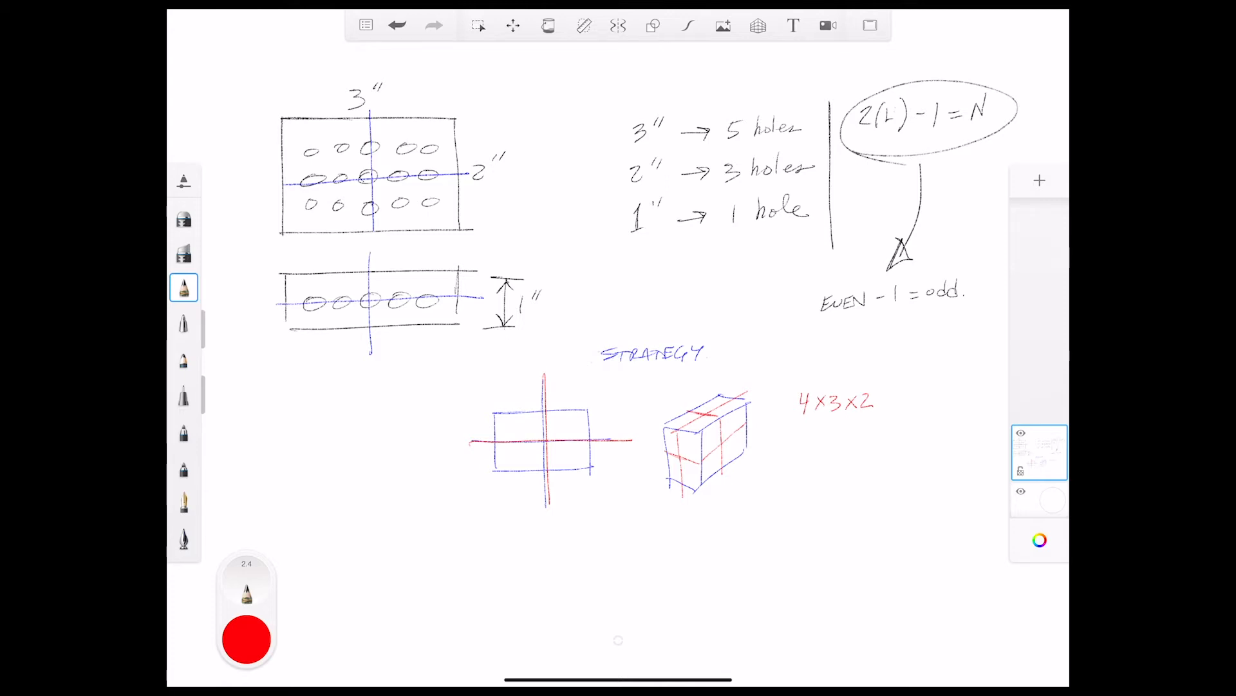
# Label the small rectangle 4 wide and 3 high, and mark the block's depth as 2 with a double arrow
pyautogui.moveTo(522, 389); pyautogui.dragTo(528, 399)
pyautogui.moveTo(525, 390); pyautogui.dragTo(525, 405)
pyautogui.moveTo(458, 437); pyautogui.dragTo(456, 450)
pyautogui.moveTo(661, 497)
pyautogui.mouseDown()
pyautogui.moveTo(685, 512)
pyautogui.moveTo(659, 523)
pyautogui.mouseUp()
# Sketch a red rectangle with a double-circled centre hole and point an arrow labelled as a chamfer at the hole
pyautogui.moveTo(331, 524)
pyautogui.mouseDown()
pyautogui.moveTo(332, 581)
pyautogui.moveTo(396, 525)
pyautogui.moveTo(419, 523)
pyautogui.moveTo(419, 576)
pyautogui.mouseUp()
pyautogui.moveTo(332, 581)
pyautogui.mouseDown()
pyautogui.moveTo(422, 575)
pyautogui.moveTo(376, 549)
pyautogui.mouseUp()
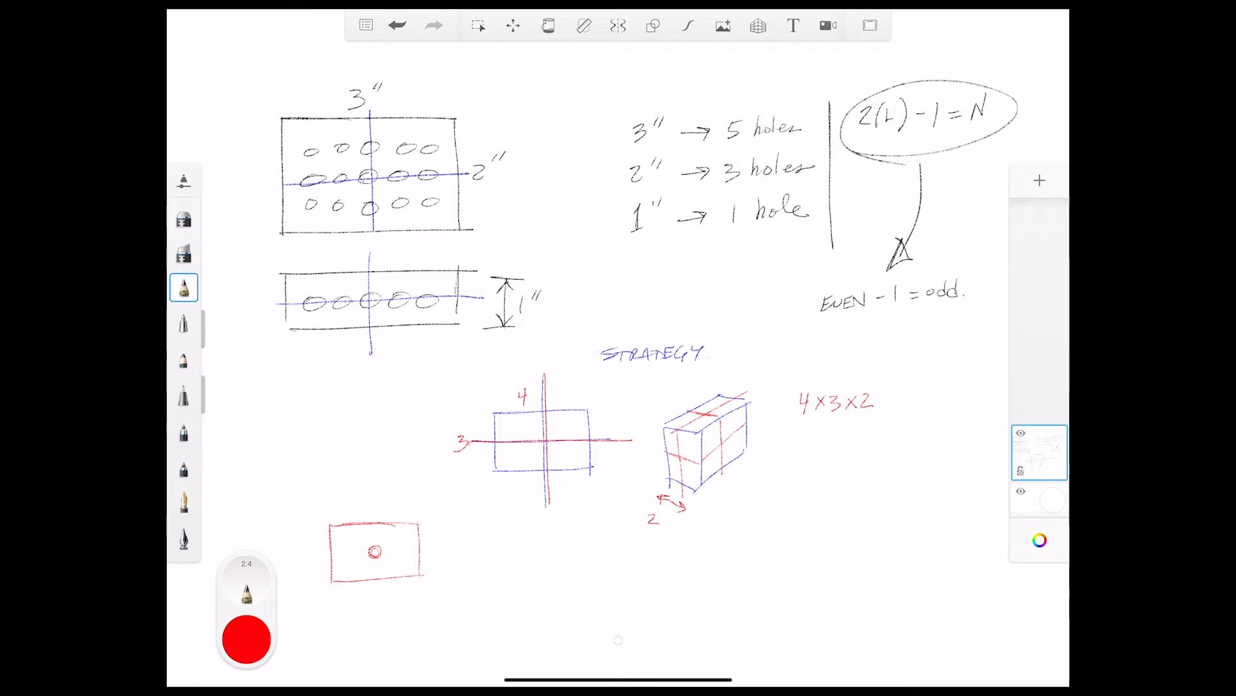
pyautogui.moveTo(369, 545); pyautogui.dragTo(382, 556)
pyautogui.moveTo(397, 512); pyautogui.dragTo(381, 542)
pyautogui.moveTo(412, 503)
pyautogui.mouseDown()
pyautogui.moveTo(406, 510)
pyautogui.moveTo(421, 510)
pyautogui.mouseUp()
pyautogui.moveTo(424, 510); pyautogui.dragTo(443, 510)
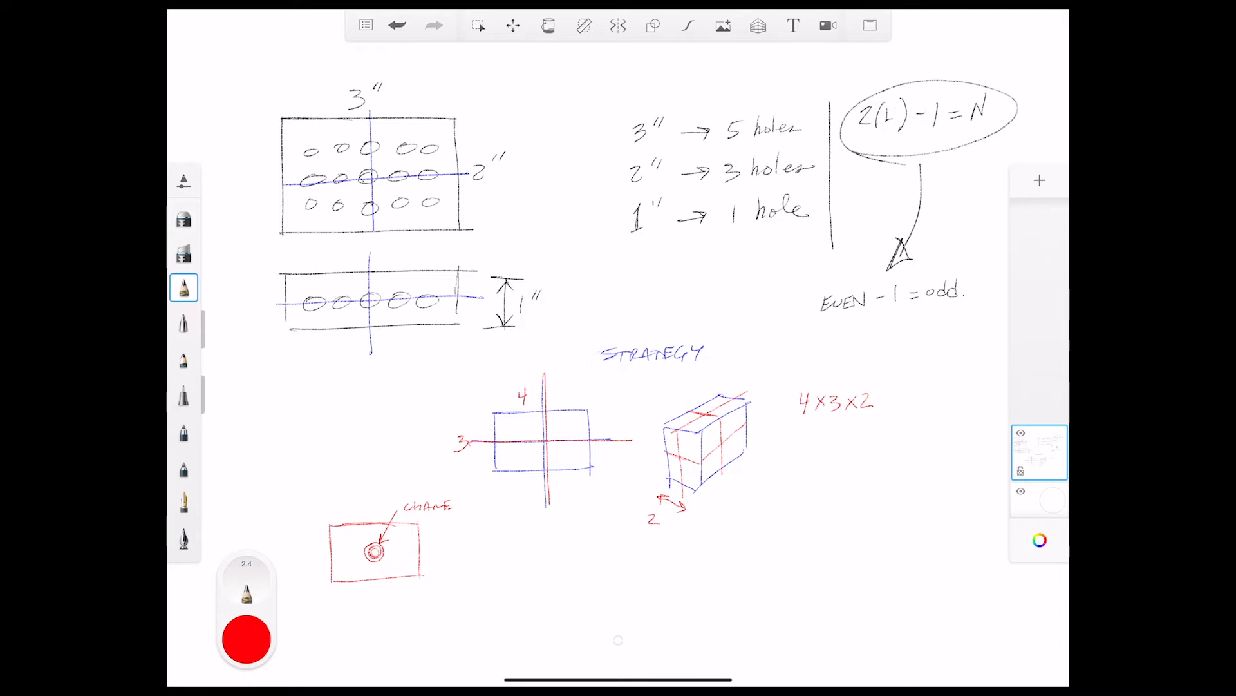
# Write 0.035" beside the red rectangle and 0.040 next to the chamfer label
pyautogui.moveTo(460, 550)
pyautogui.mouseDown()
pyautogui.moveTo(457, 560)
pyautogui.moveTo(460, 550)
pyautogui.moveTo(499, 565)
pyautogui.mouseUp()
pyautogui.click(469, 563)
pyautogui.moveTo(514, 542)
pyautogui.mouseDown()
pyautogui.moveTo(474, 561)
pyautogui.moveTo(482, 552)
pyautogui.mouseUp()
pyautogui.moveTo(470, 506); pyautogui.dragTo(500, 508)
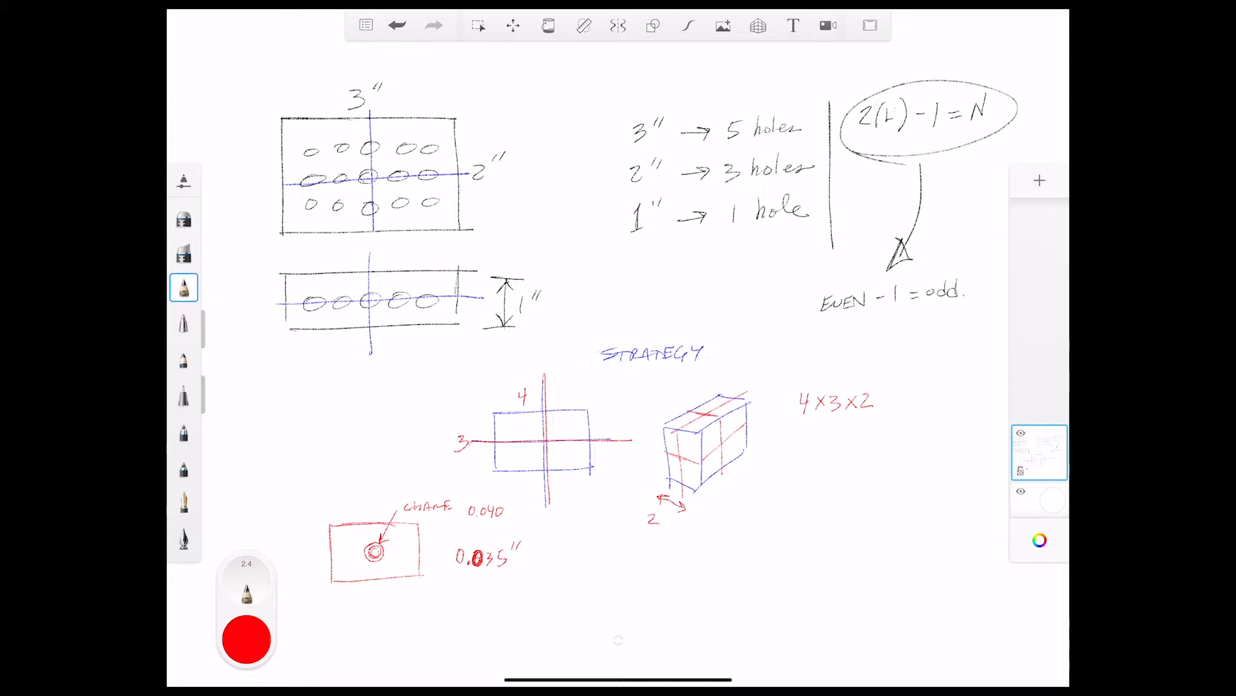
# Draw vertical and horizontal direction arrows at the red rectangle's left edge and write the 0.55" value below it
pyautogui.moveTo(317, 554)
pyautogui.mouseDown()
pyautogui.moveTo(316, 516)
pyautogui.moveTo(322, 531)
pyautogui.mouseUp()
pyautogui.moveTo(319, 563); pyautogui.dragTo(316, 599)
pyautogui.moveTo(311, 588); pyautogui.dragTo(316, 601)
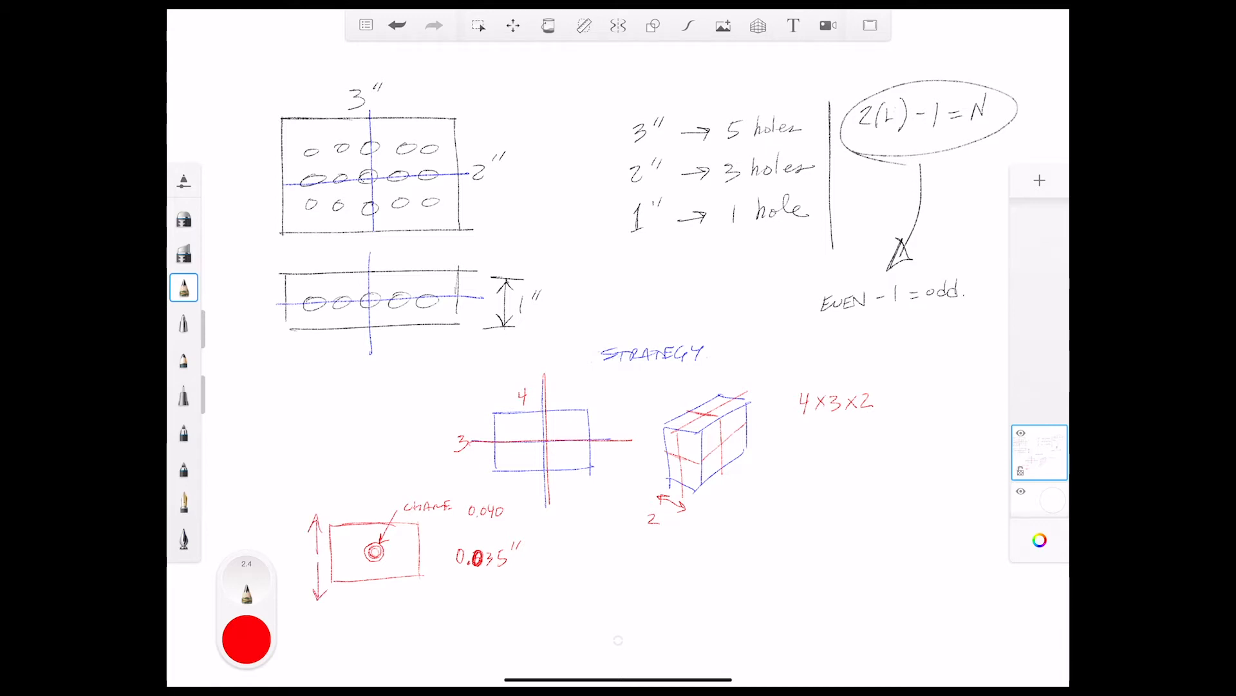
pyautogui.moveTo(313, 559); pyautogui.dragTo(288, 558)
pyautogui.moveTo(302, 551)
pyautogui.mouseDown()
pyautogui.moveTo(303, 567)
pyautogui.moveTo(353, 555)
pyautogui.mouseUp()
pyautogui.moveTo(345, 548); pyautogui.dragTo(346, 564)
pyautogui.moveTo(404, 598)
pyautogui.mouseDown()
pyautogui.moveTo(402, 611)
pyautogui.moveTo(423, 609)
pyautogui.mouseUp()
pyautogui.moveTo(439, 595); pyautogui.dragTo(438, 602)
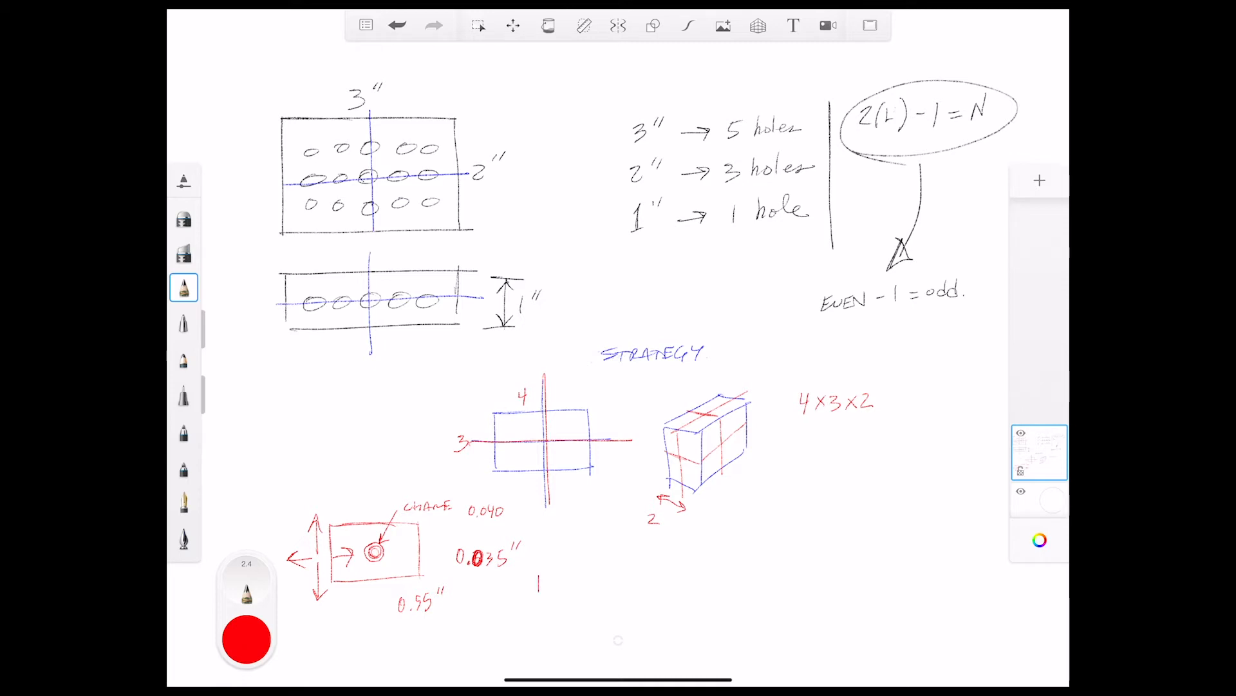
# Write the note FOR ALL FACES... followed by an arrow beside the hole sketch
pyautogui.moveTo(539, 577); pyautogui.dragTo(548, 575)
pyautogui.moveTo(552, 577); pyautogui.dragTo(552, 578)
pyautogui.moveTo(557, 589); pyautogui.dragTo(565, 587)
pyautogui.moveTo(574, 589); pyautogui.dragTo(599, 586)
pyautogui.moveTo(599, 575); pyautogui.dragTo(651, 588)
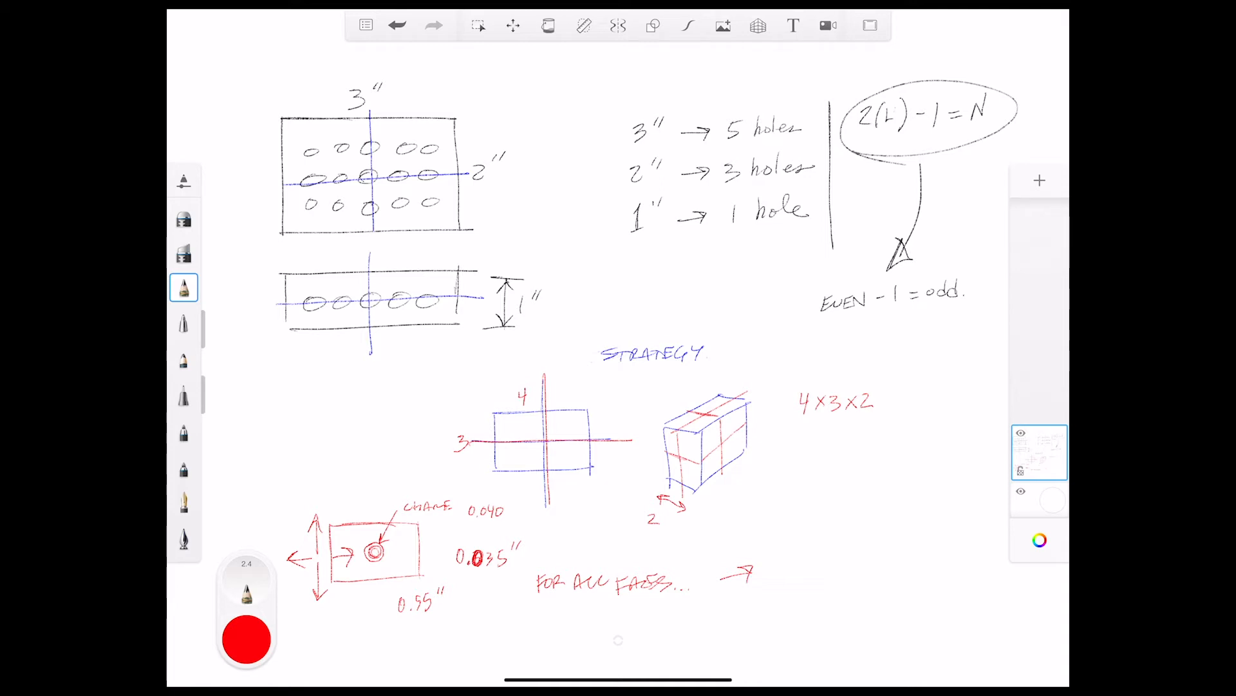
# Write CHAMFER OUTSIDE 0.020 after the arrow that follows the FOR ALL FACES note
pyautogui.moveTo(779, 549); pyautogui.dragTo(784, 559)
pyautogui.moveTo(787, 548); pyautogui.dragTo(794, 558)
pyautogui.moveTo(797, 558); pyautogui.dragTo(836, 546)
pyautogui.moveTo(829, 553); pyautogui.dragTo(835, 552)
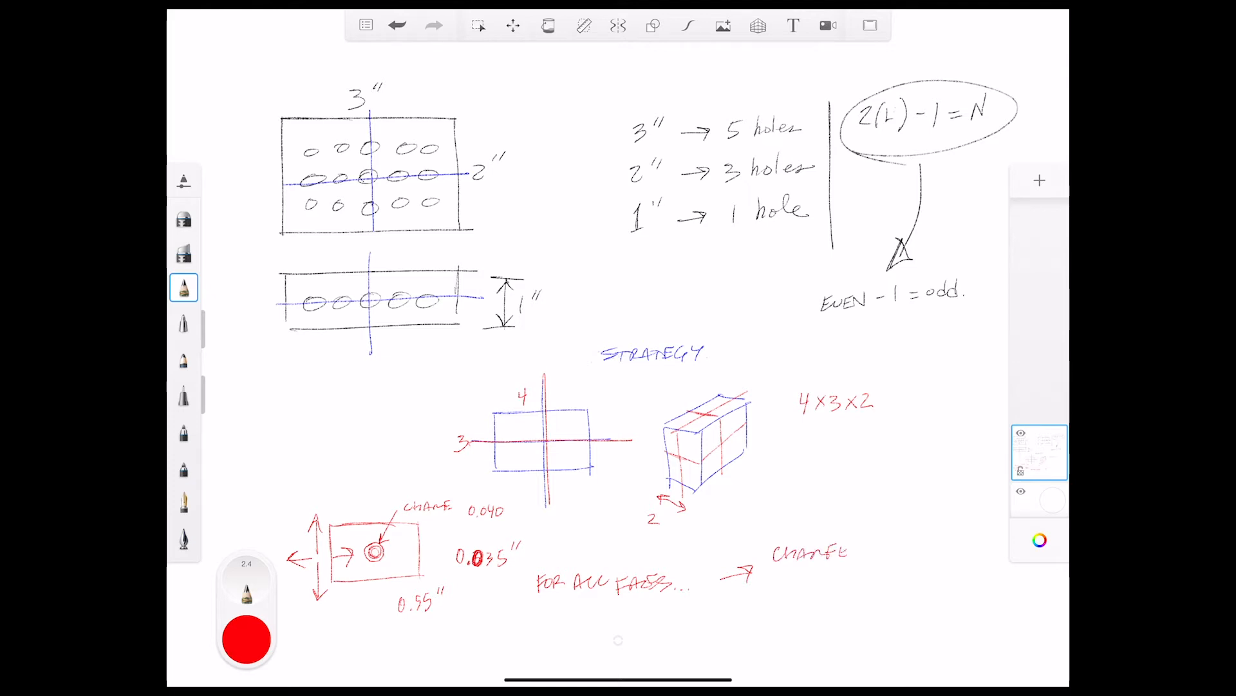
pyautogui.moveTo(793, 579); pyautogui.dragTo(801, 580)
pyautogui.moveTo(806, 585); pyautogui.dragTo(830, 586)
pyautogui.moveTo(846, 574); pyautogui.dragTo(844, 584)
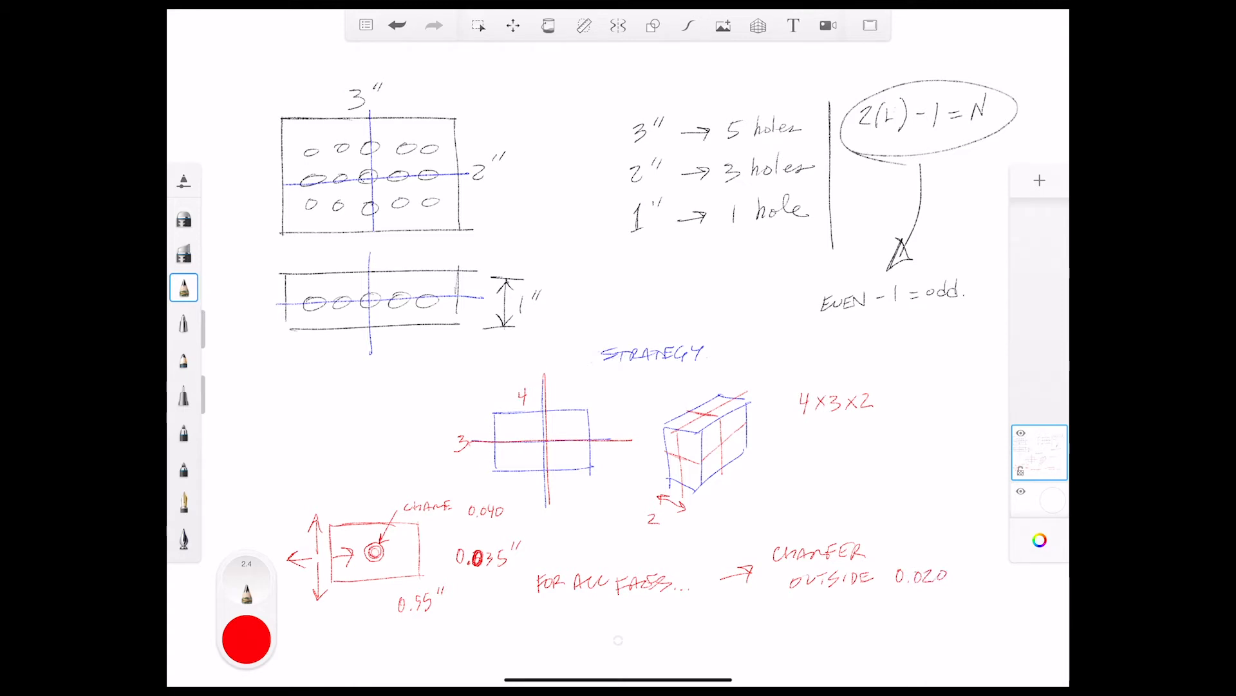
pyautogui.click(184, 219)
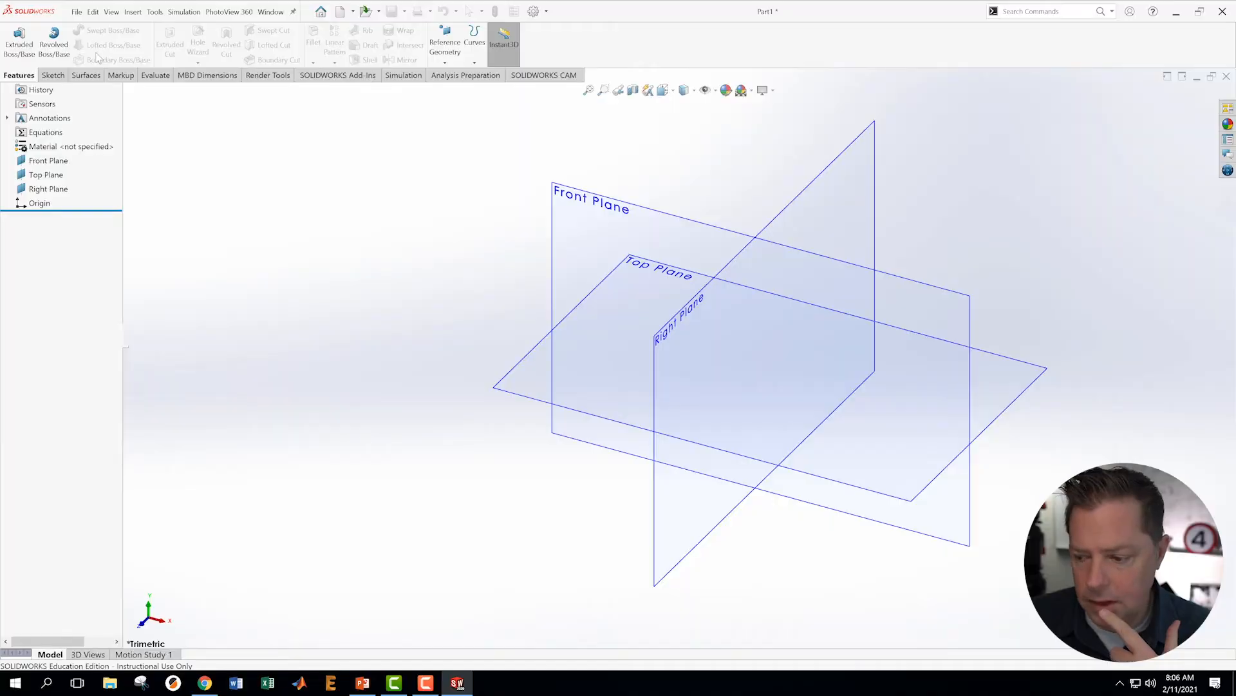
# In SOLIDWORKS, save the new part as 321blockvideo, with AISI 1020 assigned as its material
pyautogui.click(76, 12)
pyautogui.moveTo(96, 59)
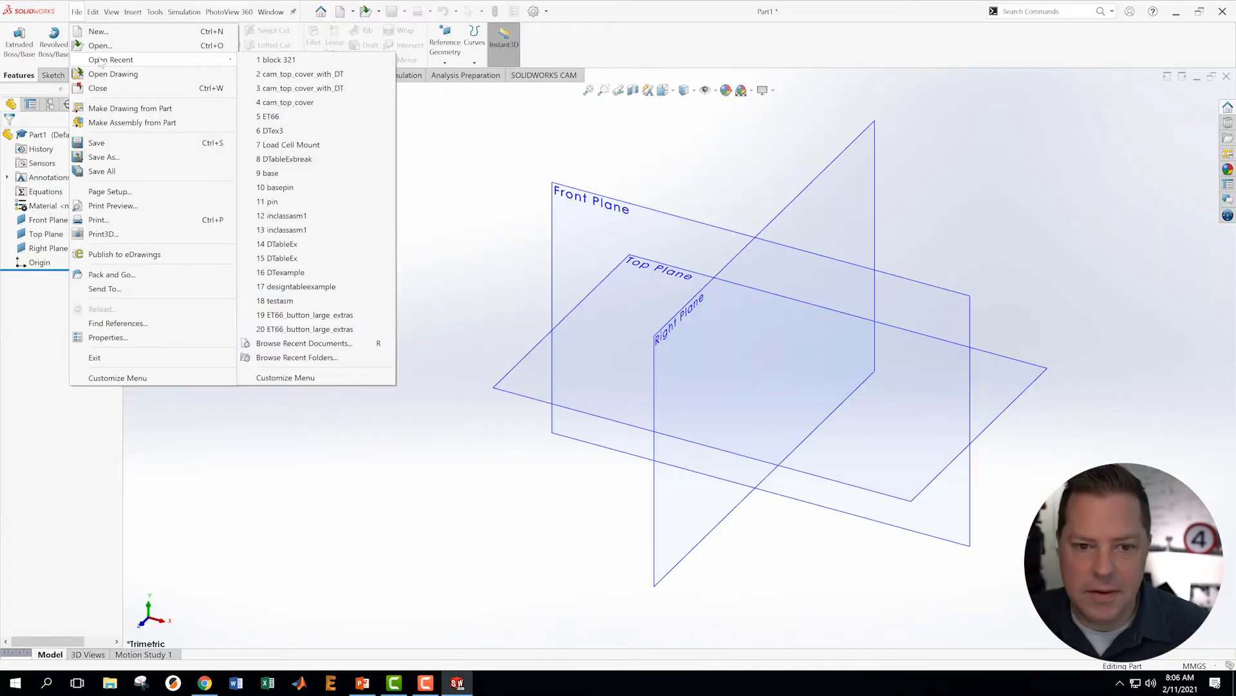
pyautogui.click(103, 157)
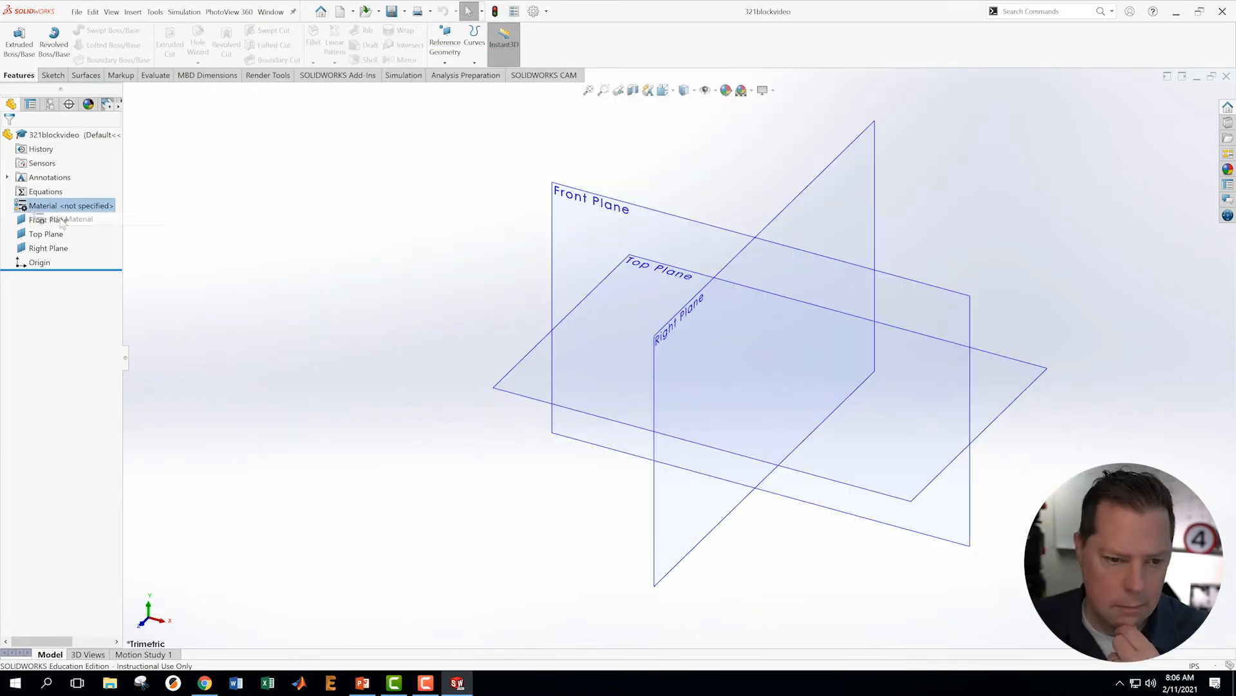
pyautogui.click(76, 12)
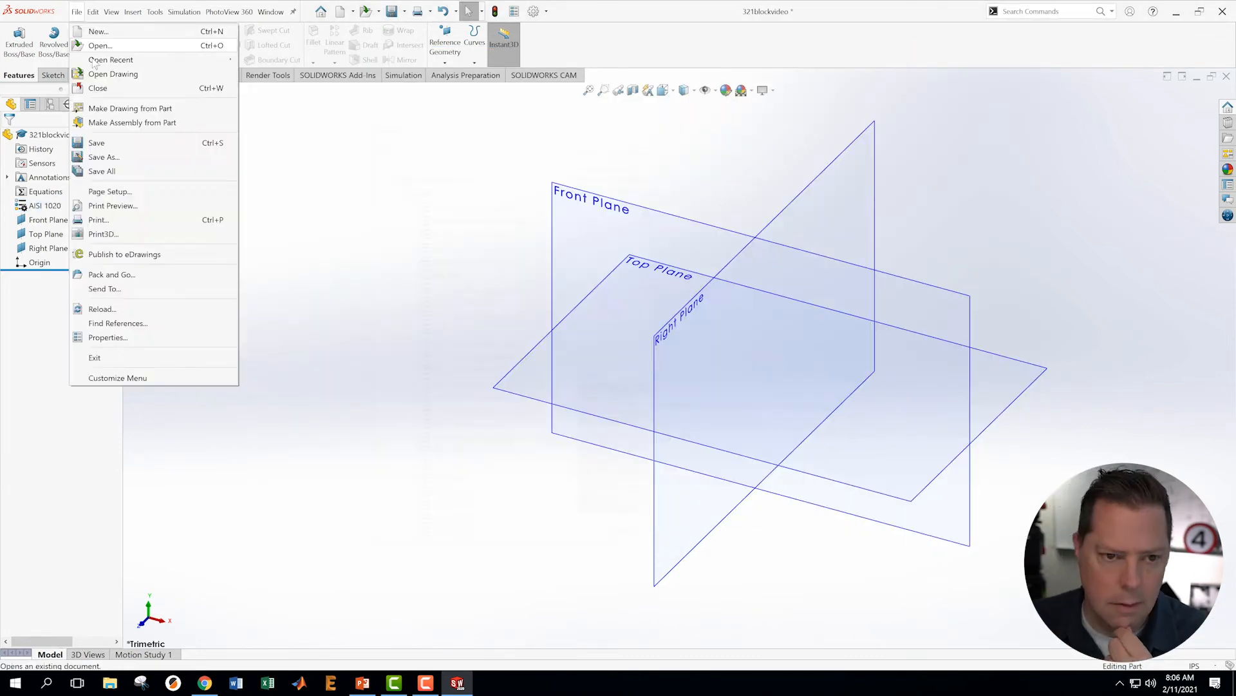
pyautogui.click(86, 141)
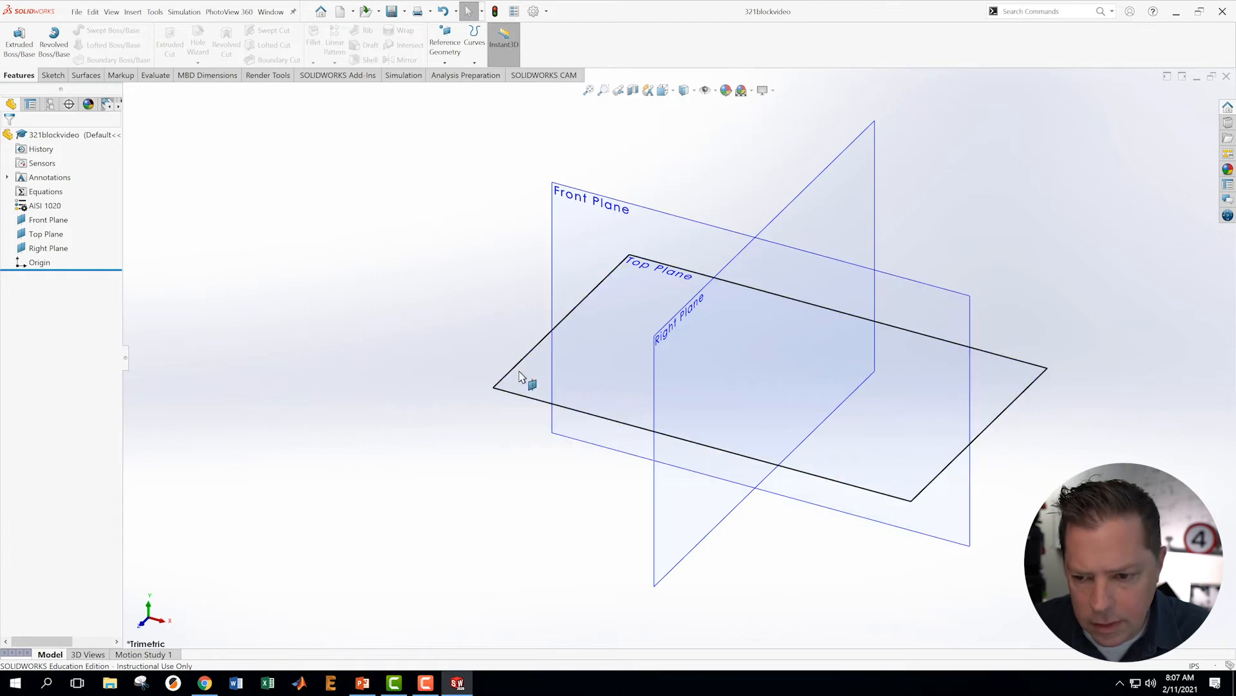
# Start a sketch on the Front Plane and draw a corner rectangle around the origin, about 2.24 by 1.67 in
pyautogui.rightClick(584, 211)
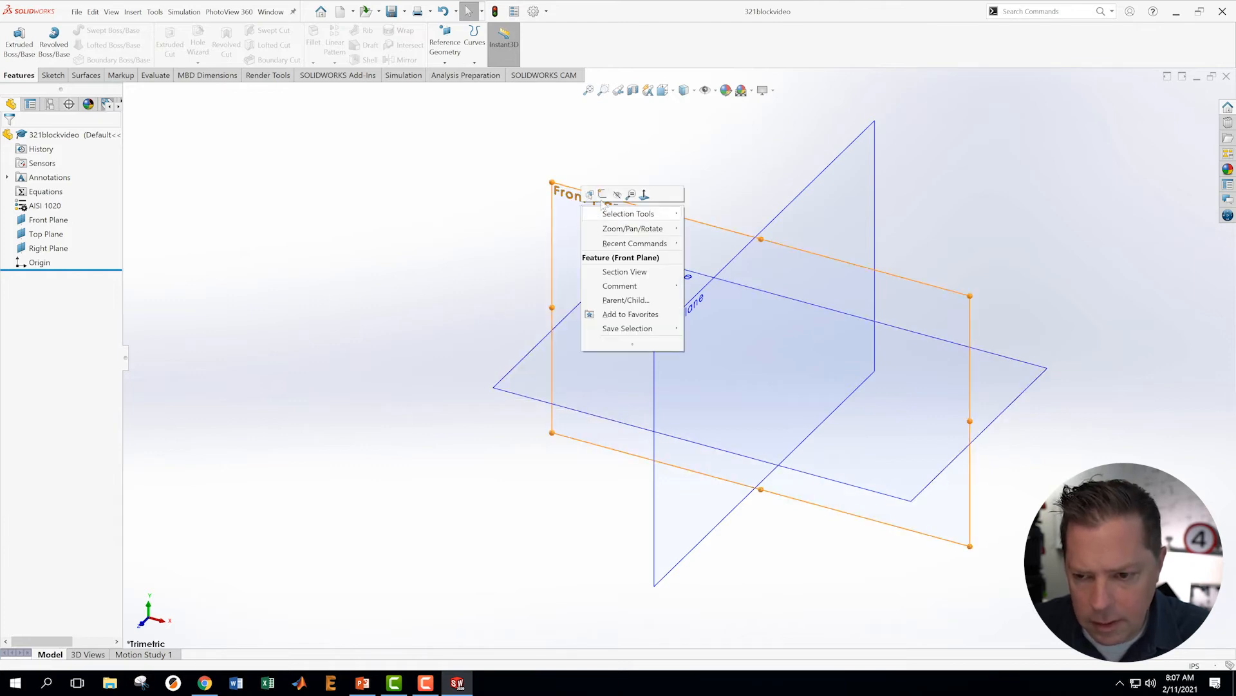
pyautogui.click(604, 197)
pyautogui.click(69, 45)
pyautogui.moveTo(537, 305); pyautogui.dragTo(554, 320)
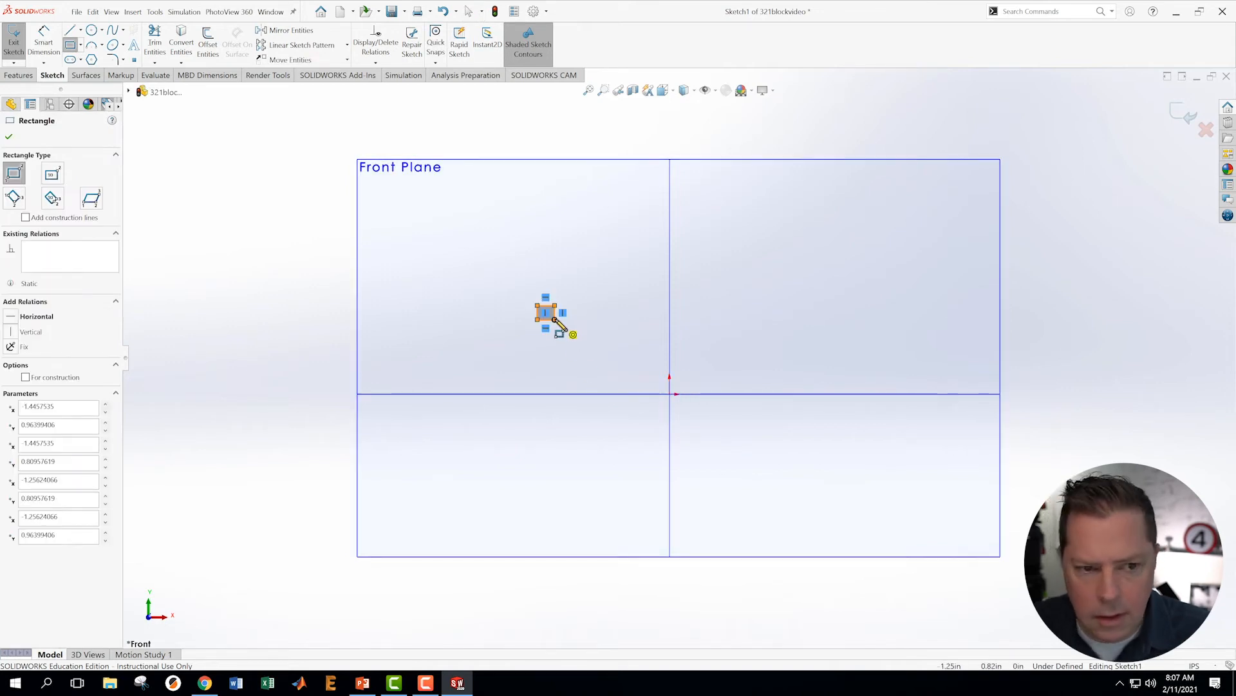
pyautogui.press('Escape')
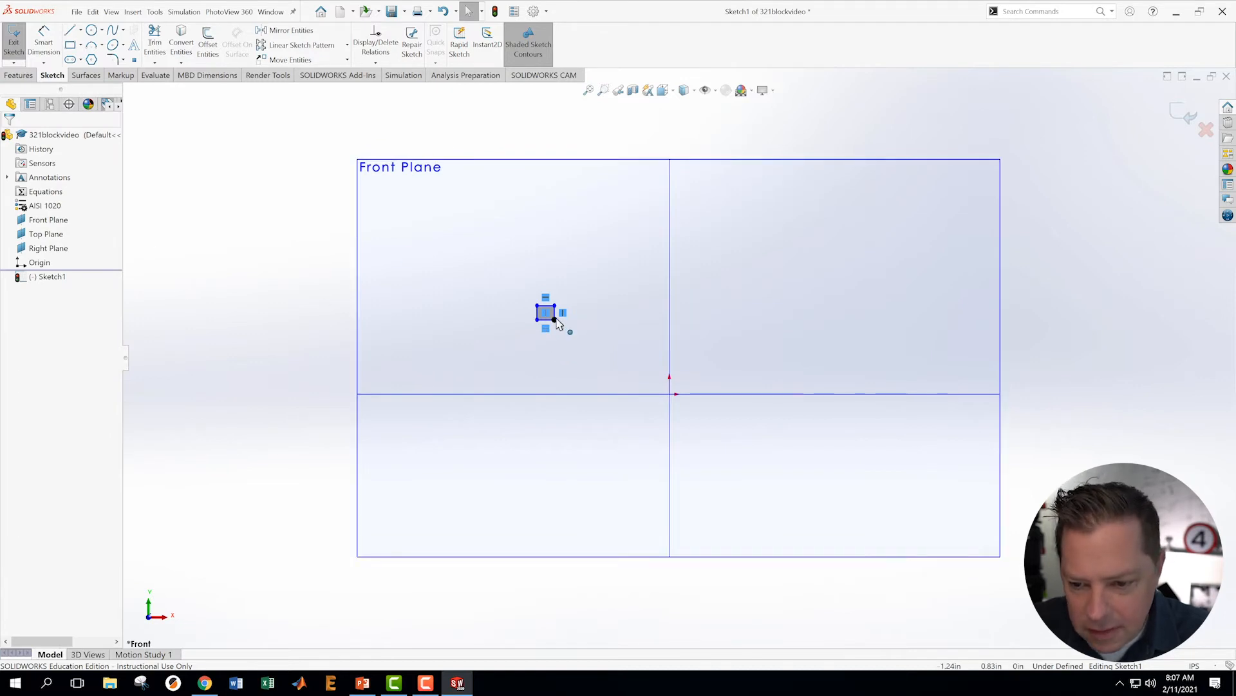
pyautogui.moveTo(555, 319); pyautogui.dragTo(742, 459)
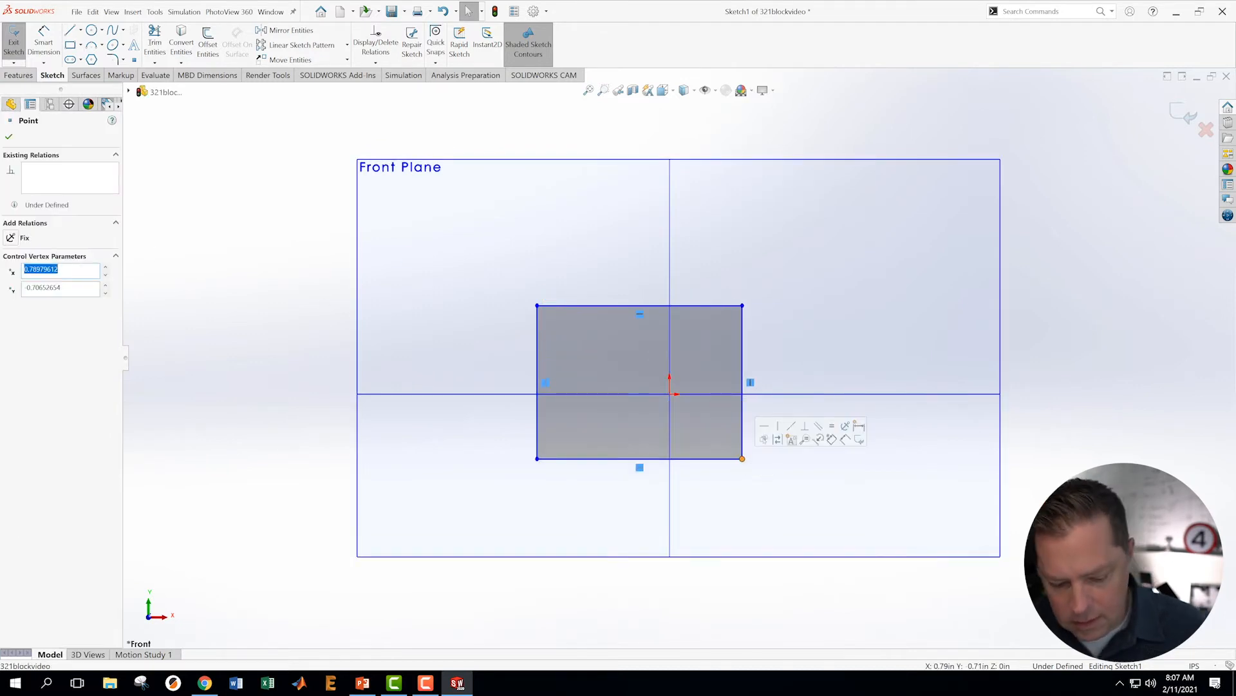
# Make the midpoint of the rectangle's bottom edge coincident with the Right Plane
pyautogui.click(640, 459)
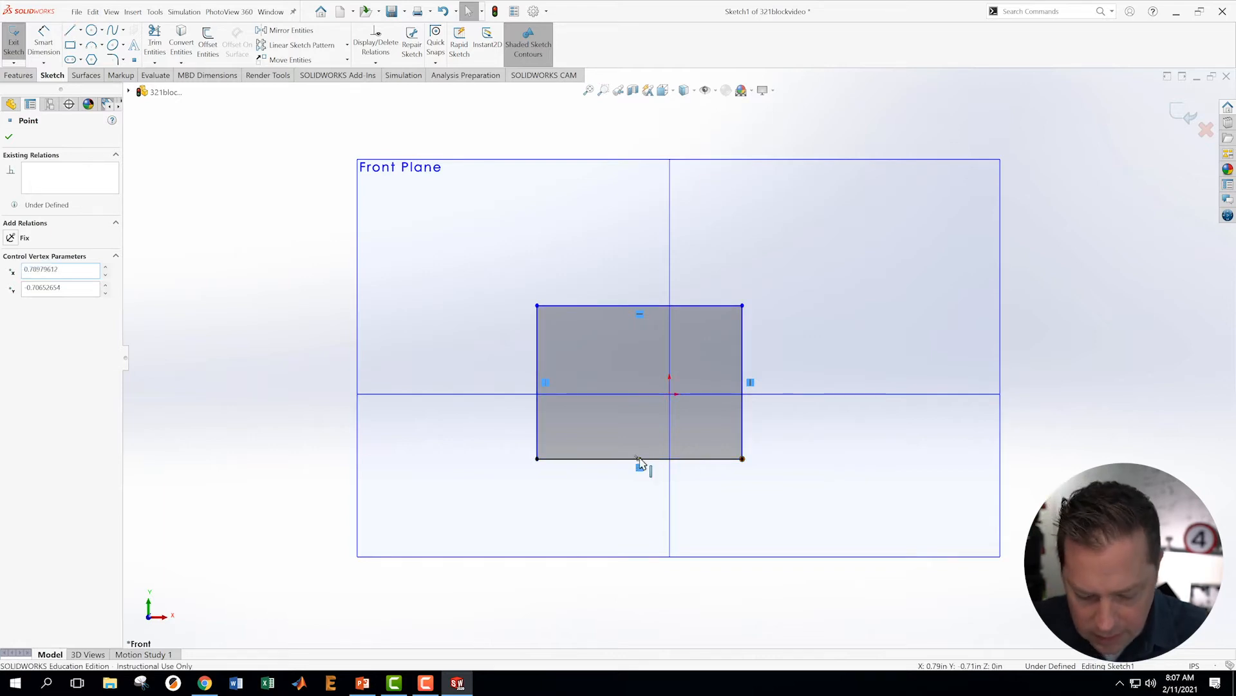
pyautogui.click(663, 483)
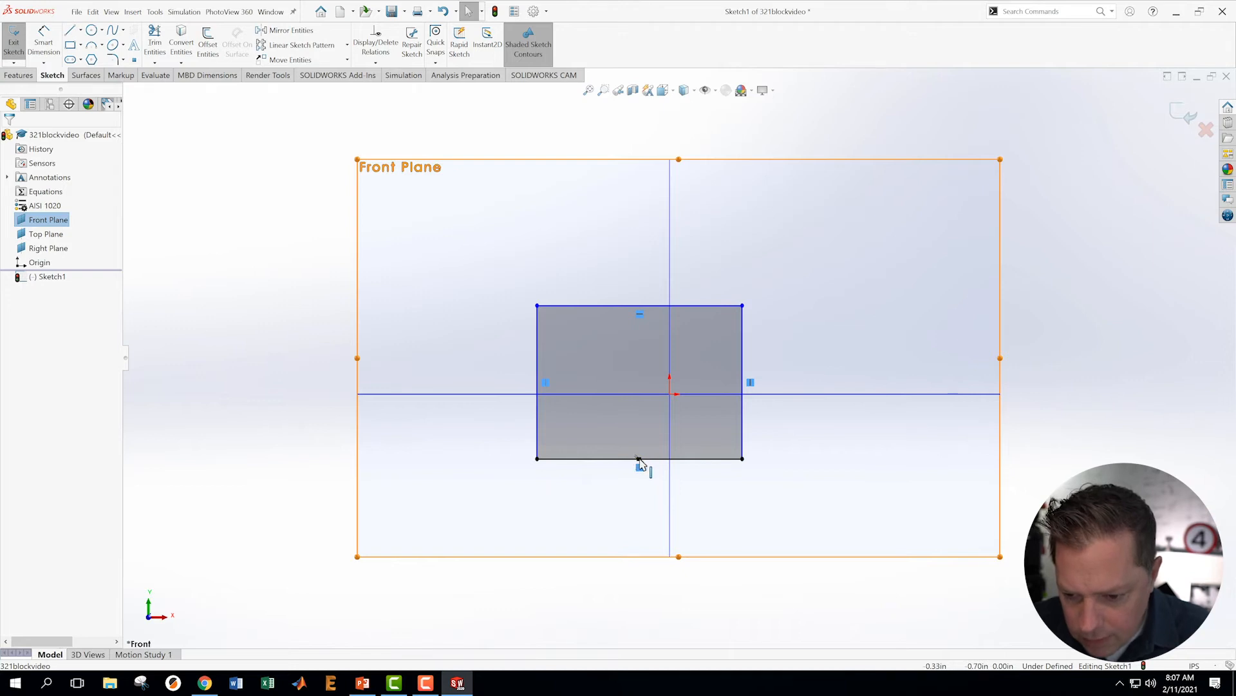
pyautogui.click(640, 459)
pyautogui.keyDown('ctrl'); pyautogui.click(671, 487); pyautogui.keyUp('ctrl')
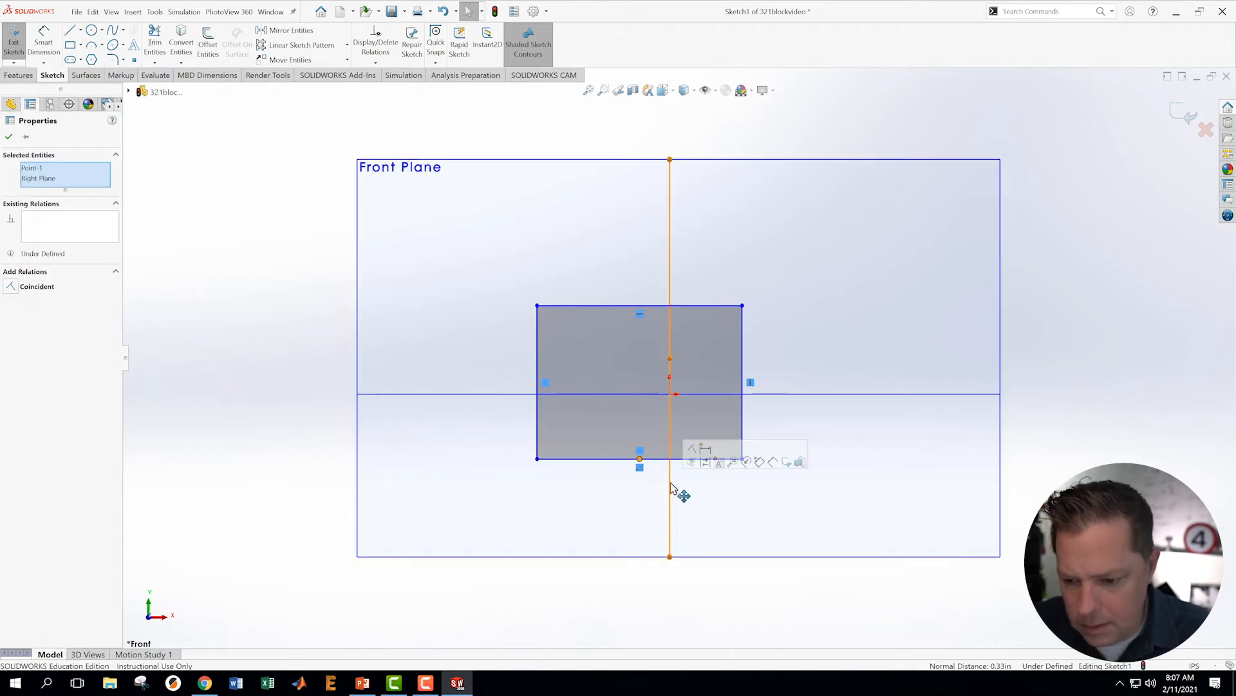
pyautogui.click(694, 460)
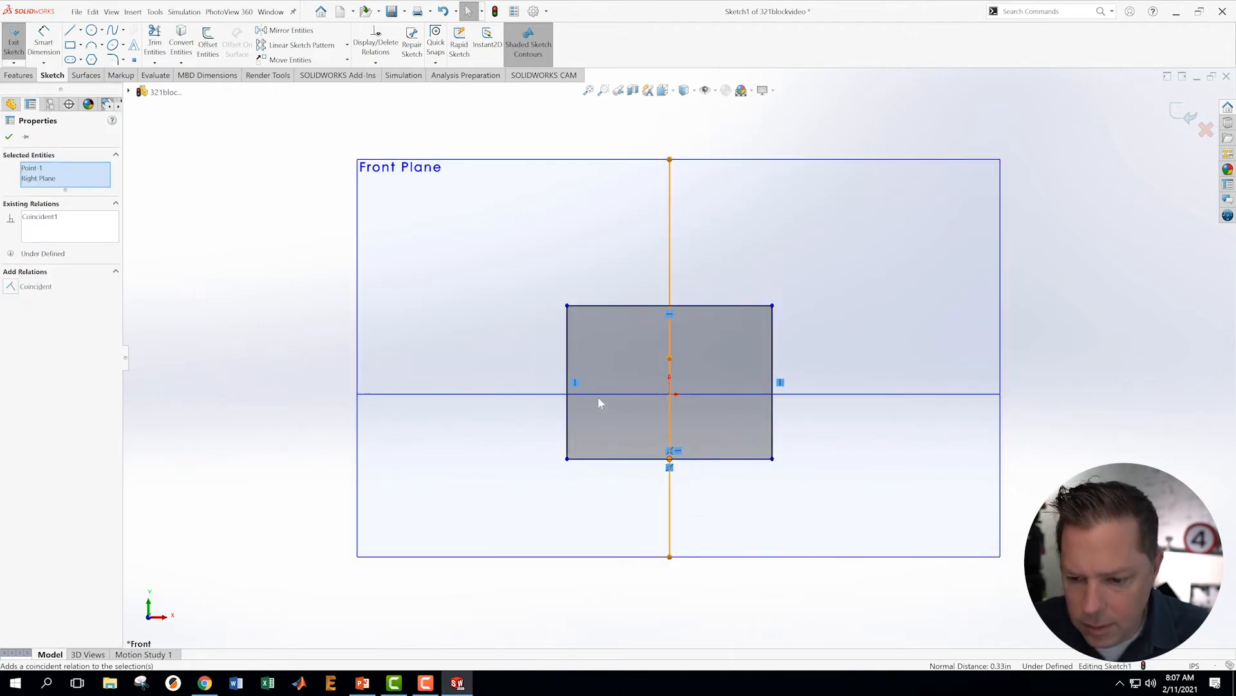
# Make the midpoint of the rectangle's left edge coincident with the Top Plane
pyautogui.click(567, 383)
pyautogui.keyDown('ctrl'); pyautogui.click(554, 394); pyautogui.keyUp('ctrl')
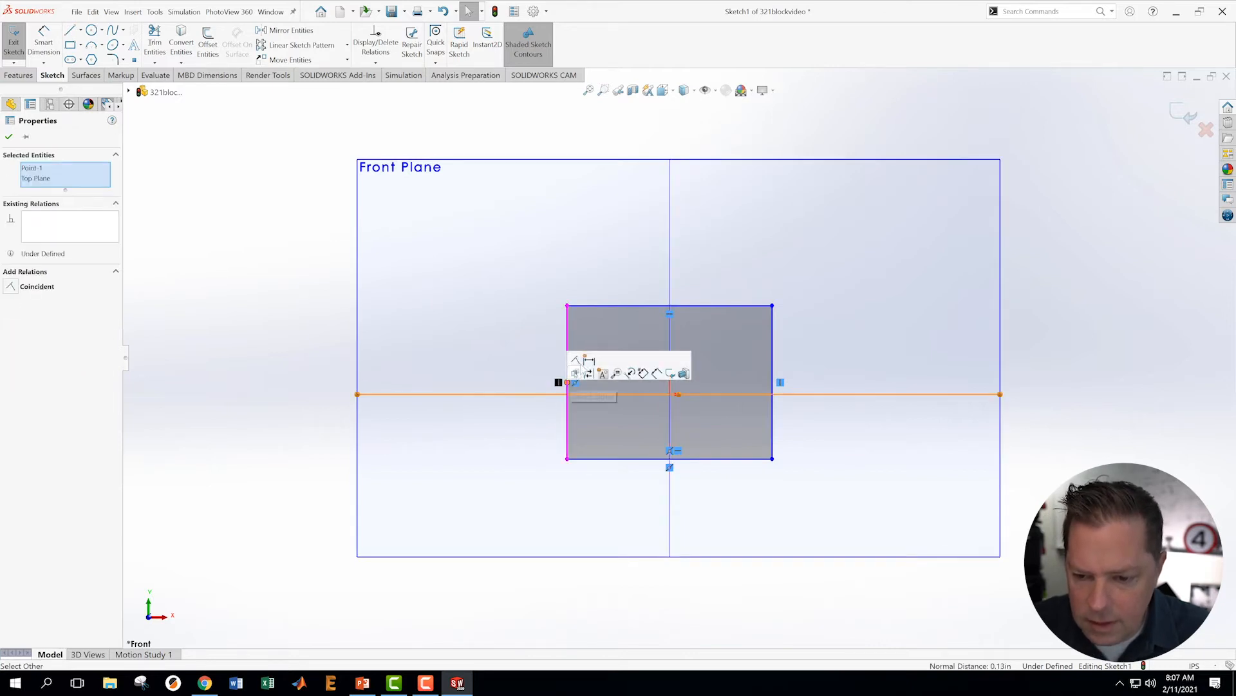
pyautogui.click(575, 361)
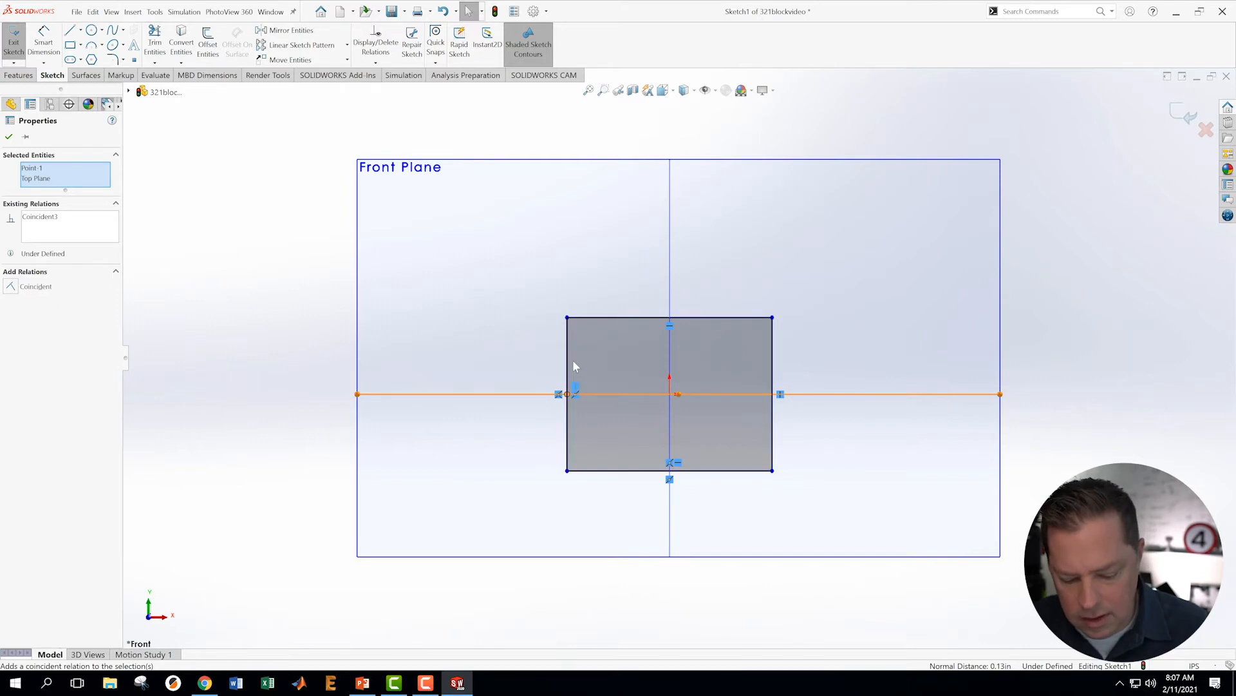
# Dimension the rectangle's top edge to 4 in with Smart Dimension
pyautogui.press('s')
pyautogui.click(599, 374)
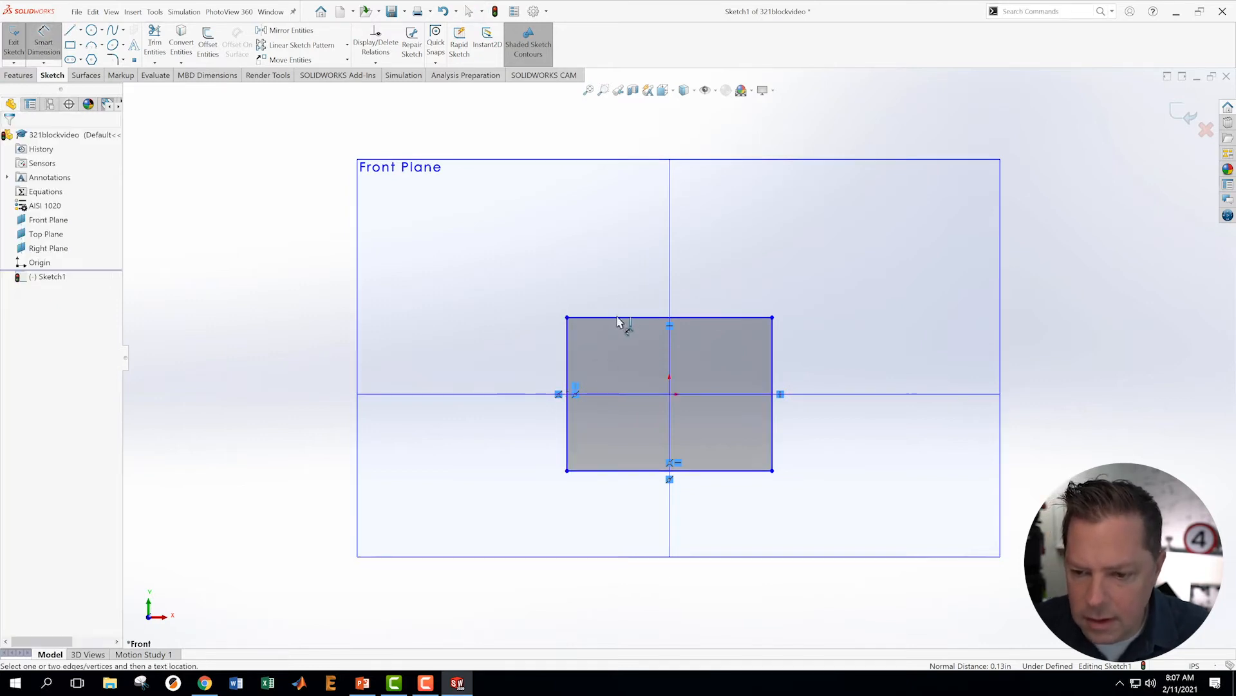
pyautogui.click(620, 316)
pyautogui.click(651, 253)
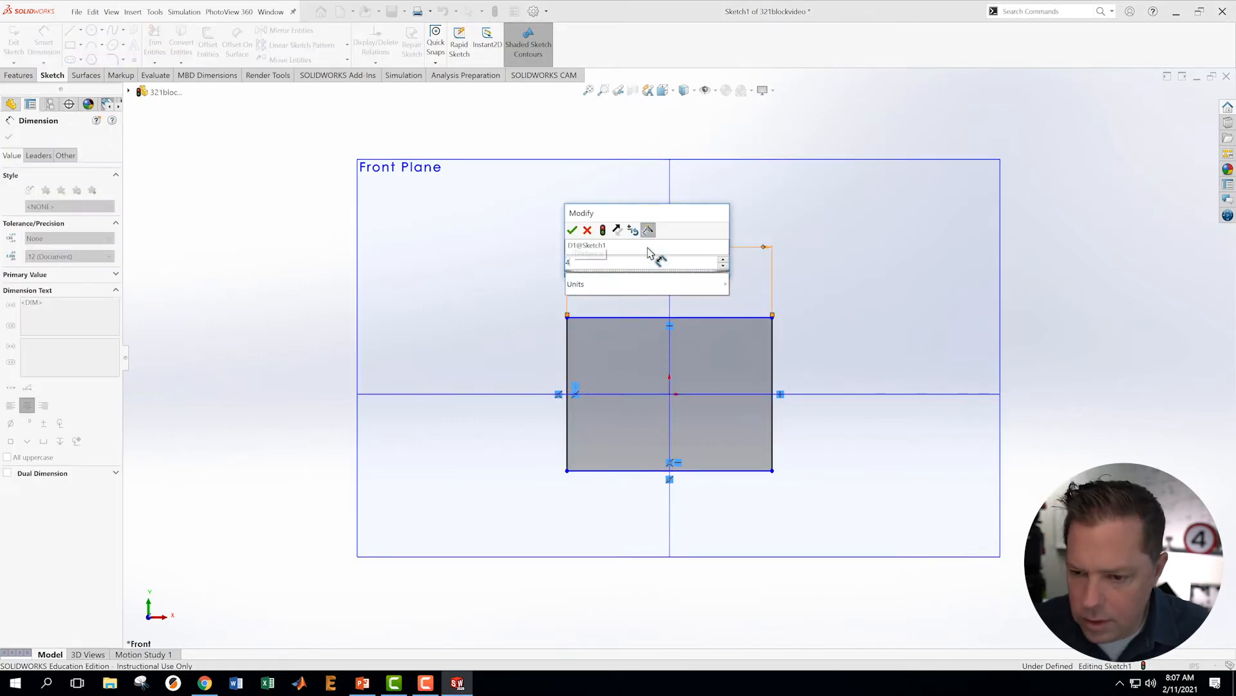
pyautogui.write('4')
pyautogui.press('Return')
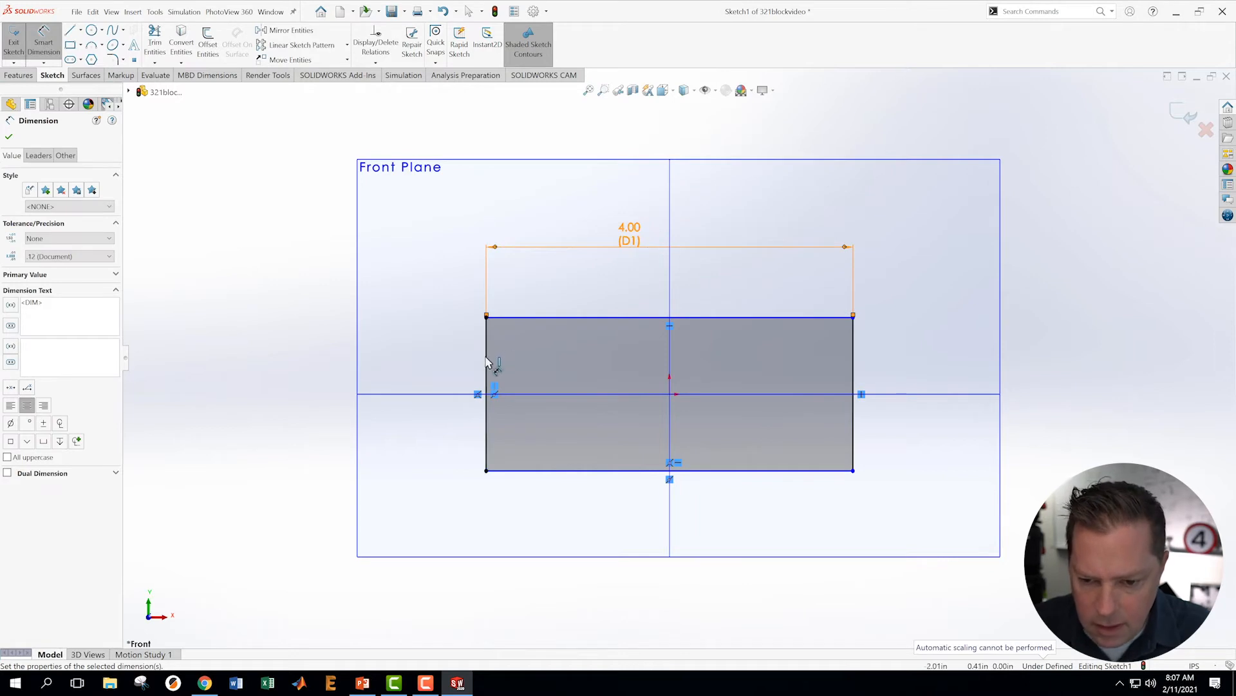
# Dimension the rectangle's left edge to 3 in and exit the sketch
pyautogui.click(490, 361)
pyautogui.click(411, 372)
pyautogui.write('3')
pyautogui.press('Return')
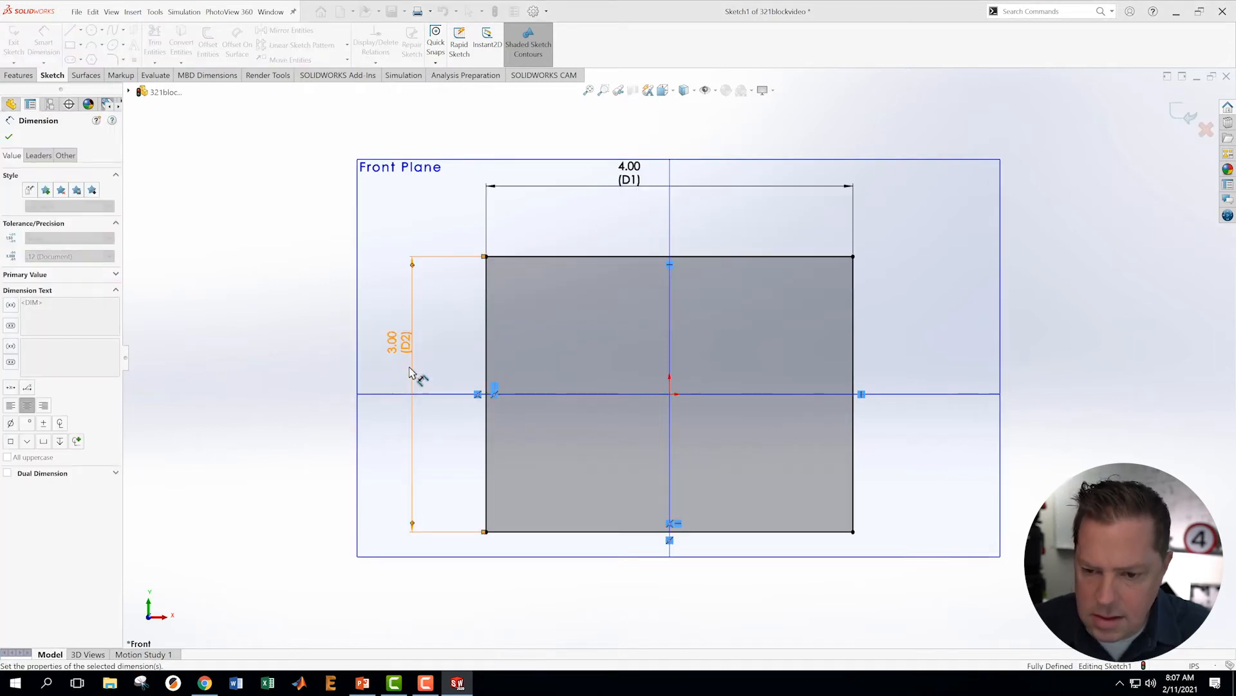
pyautogui.click(1184, 124)
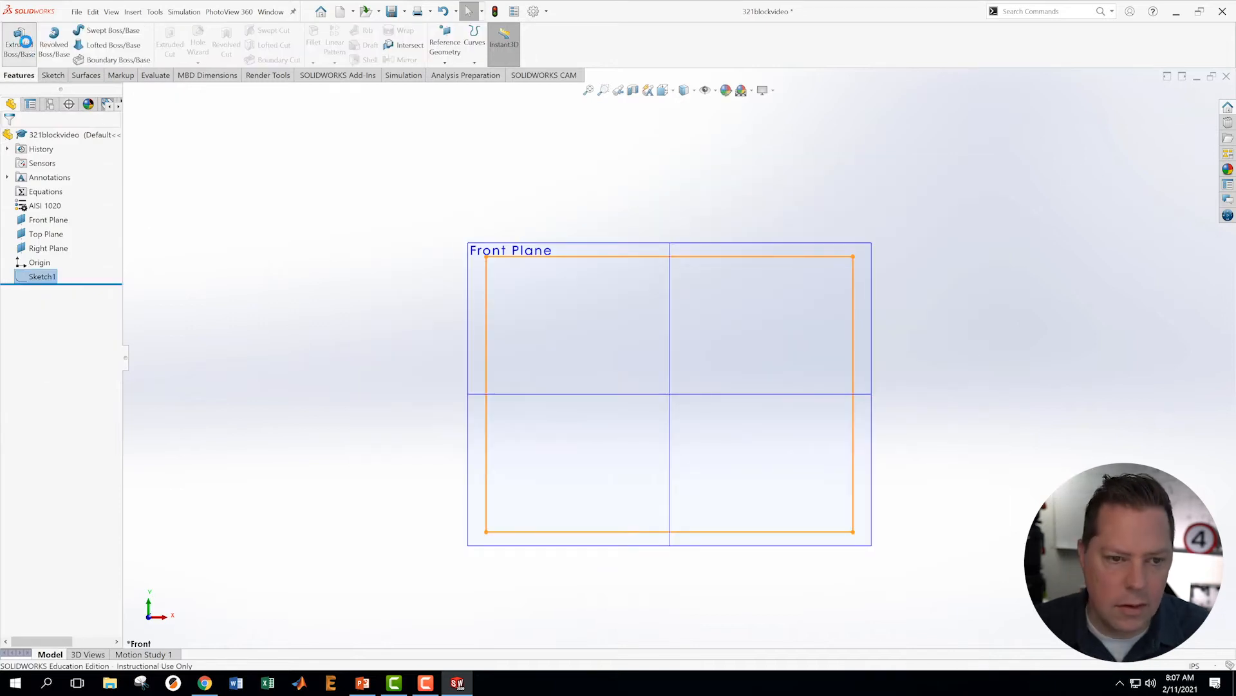
# Extrude the rectangle as a boss with the Mid Plane end condition and a depth of 2 in
pyautogui.click(19, 42)
pyautogui.write('2.00in')
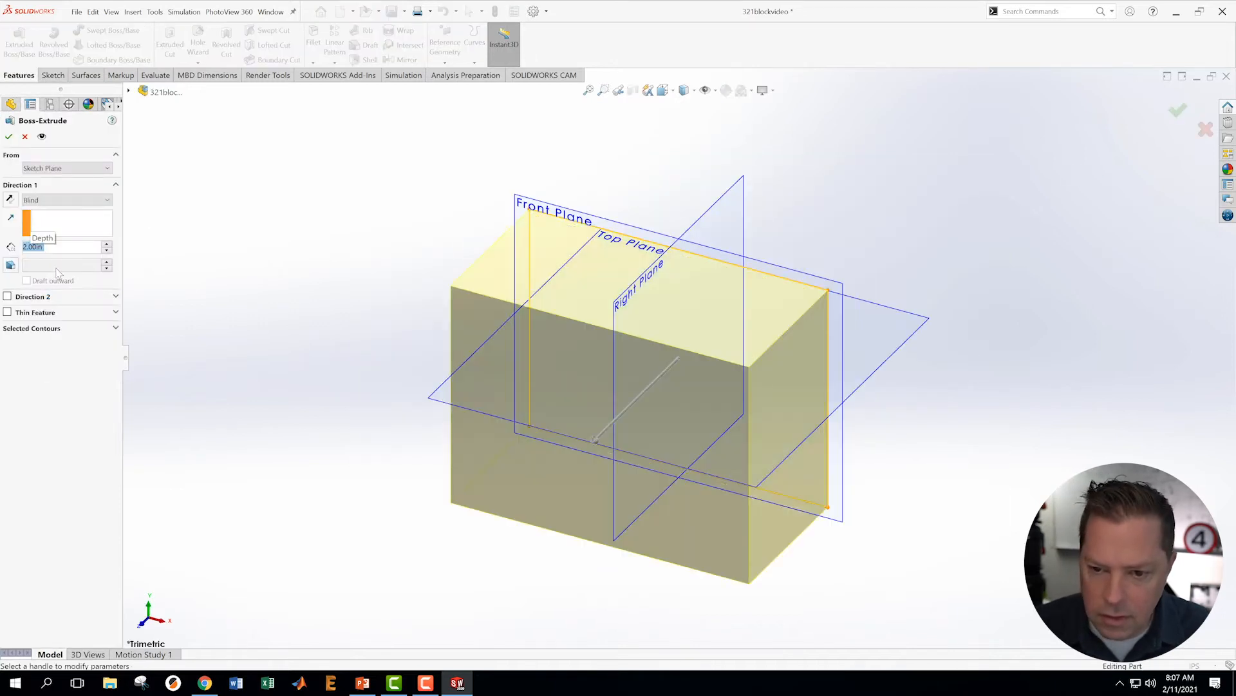
pyautogui.press('Return')
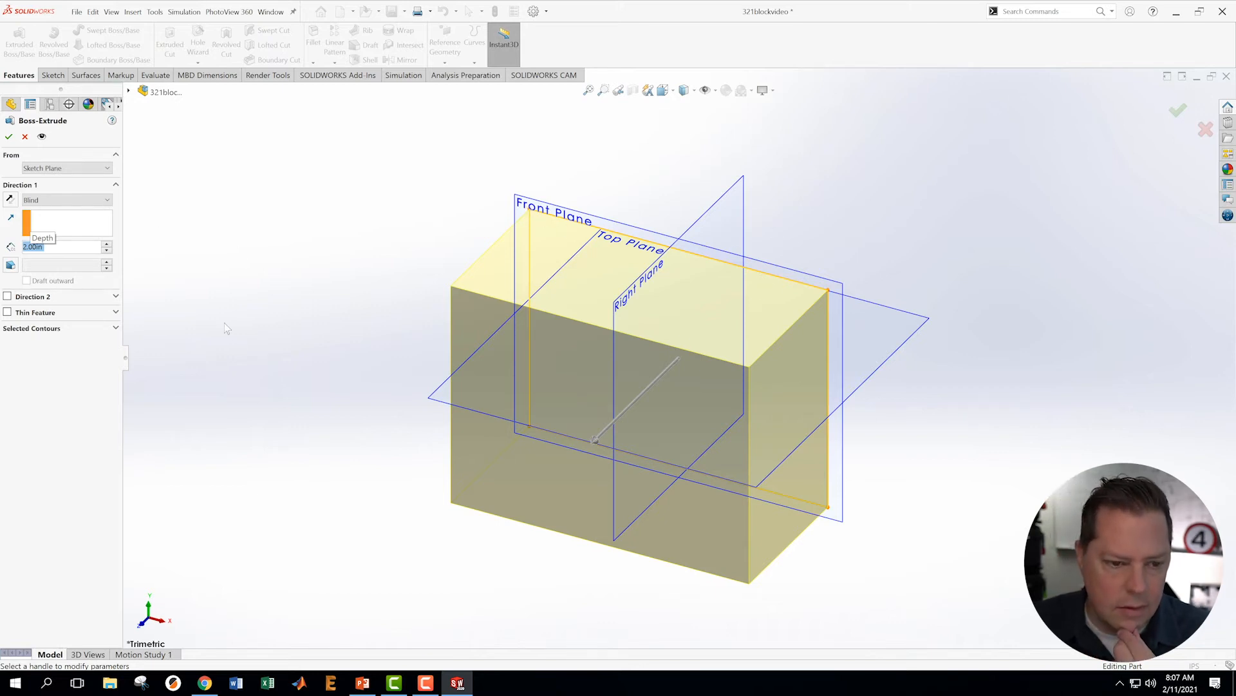
pyautogui.click(107, 201)
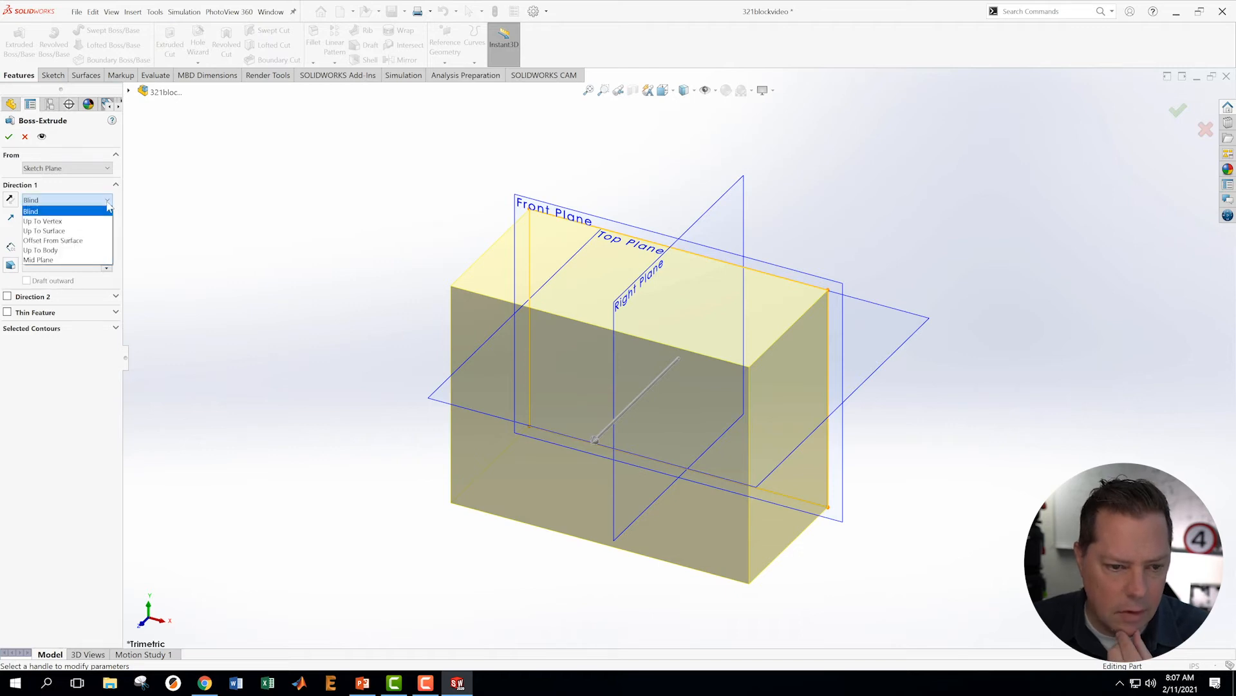
pyautogui.click(37, 260)
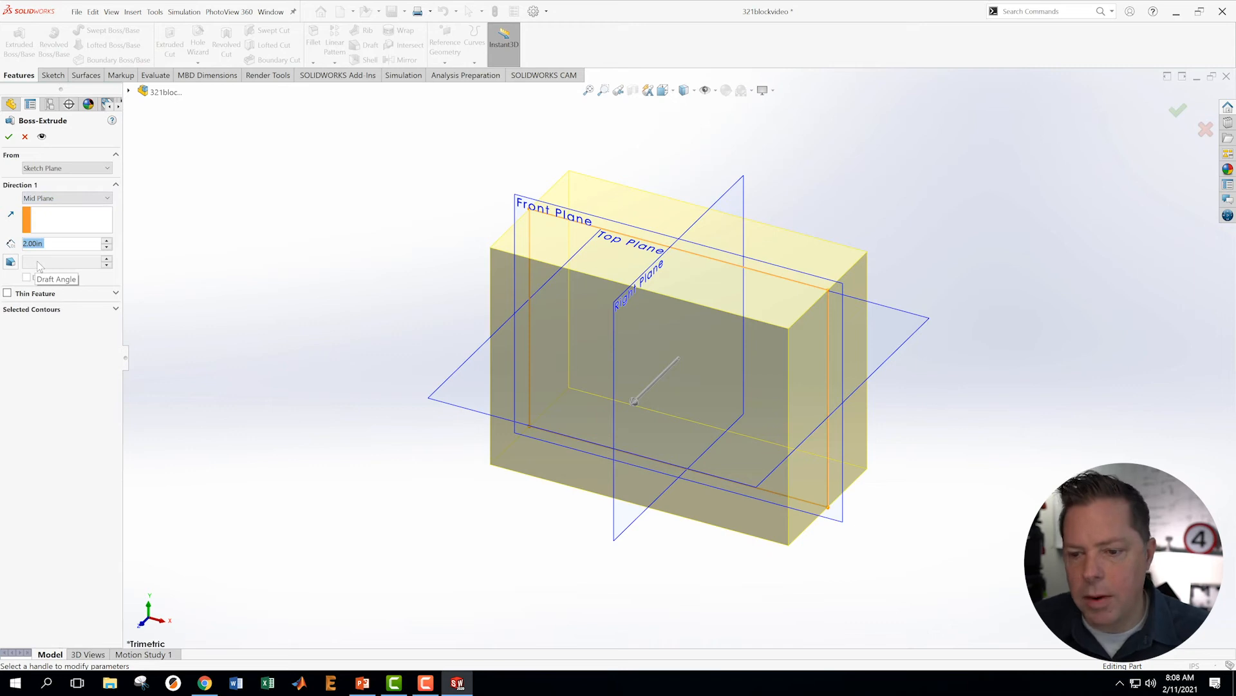
pyautogui.press('Return')
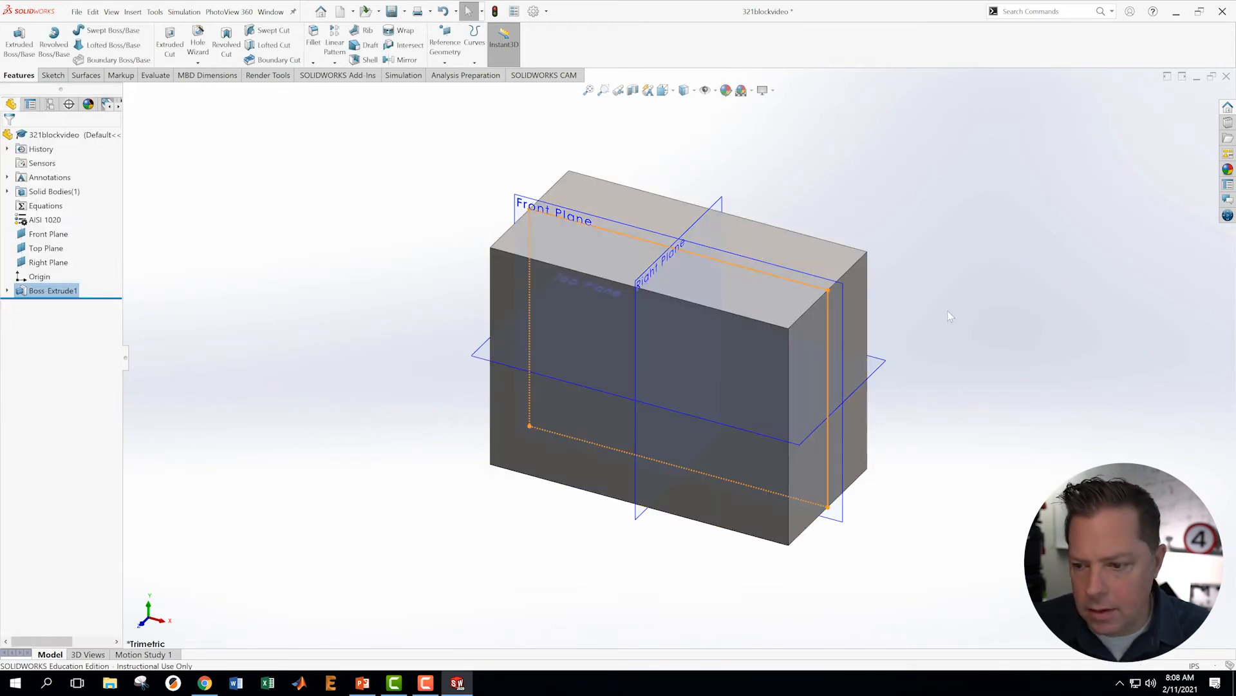
# Start a sketch on the Front Plane, viewed normal to it, and draw a circle centered on the origin, about 0.54 in in radius
pyautogui.scroll(-2, 837, 339)
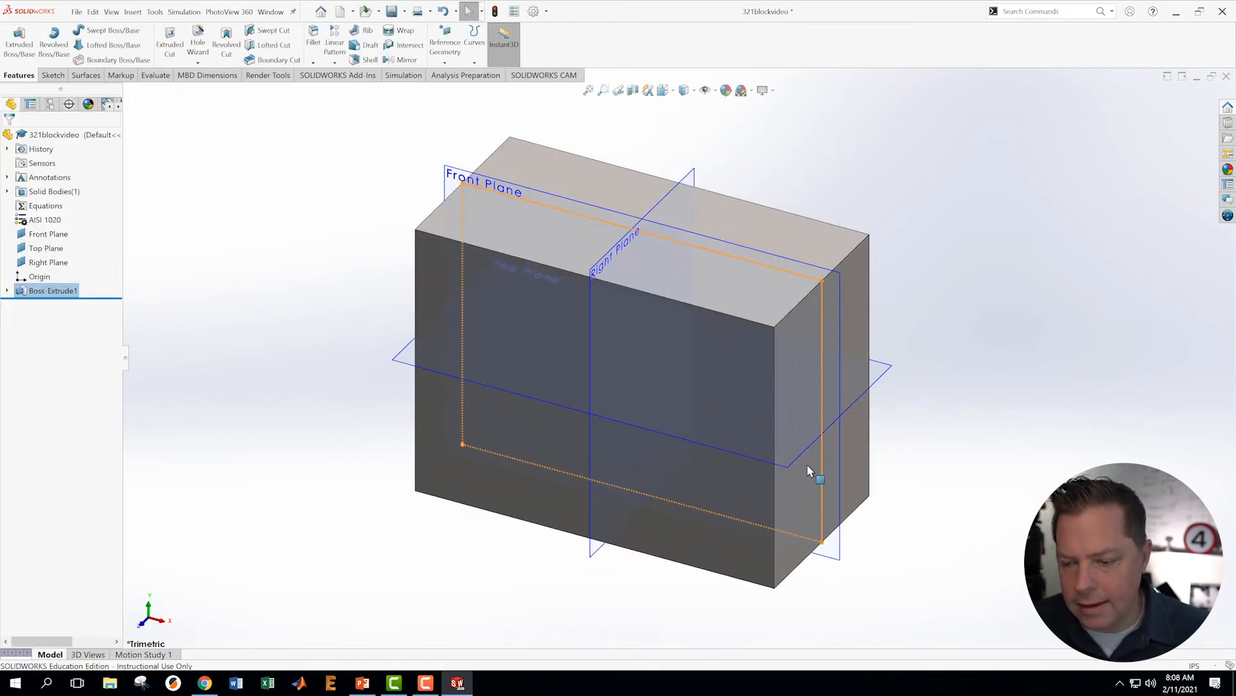
pyautogui.scroll(1, 388, 306)
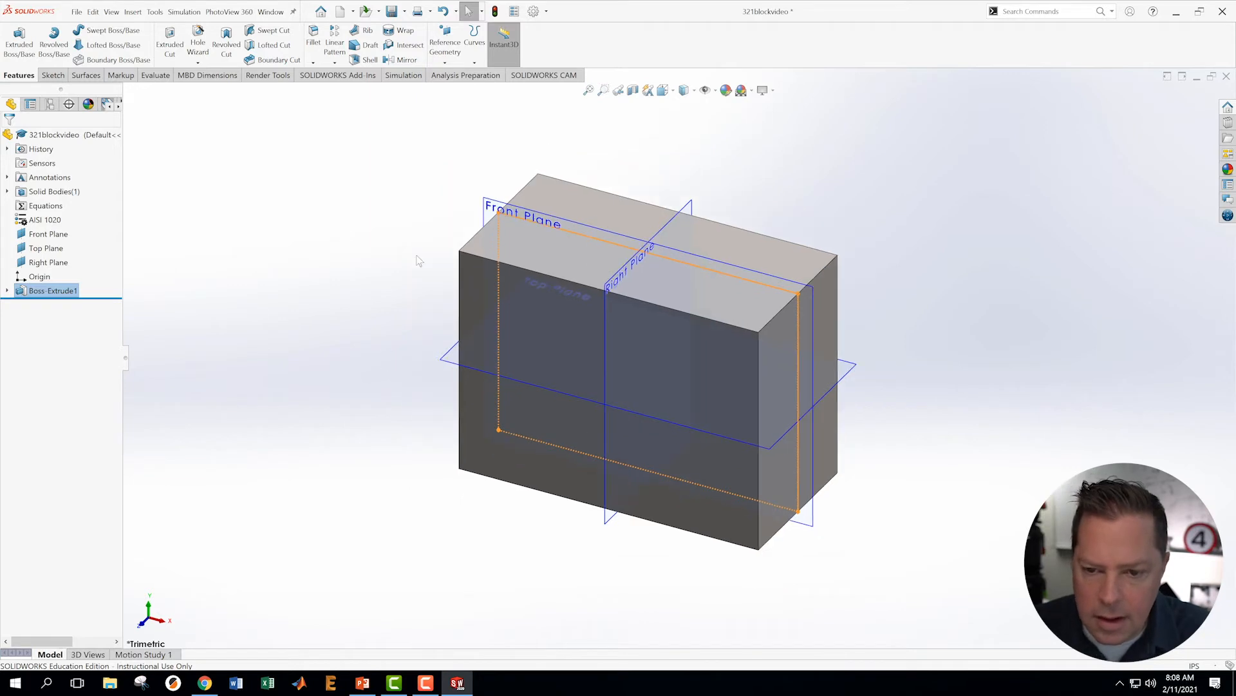
pyautogui.rightClick(497, 205)
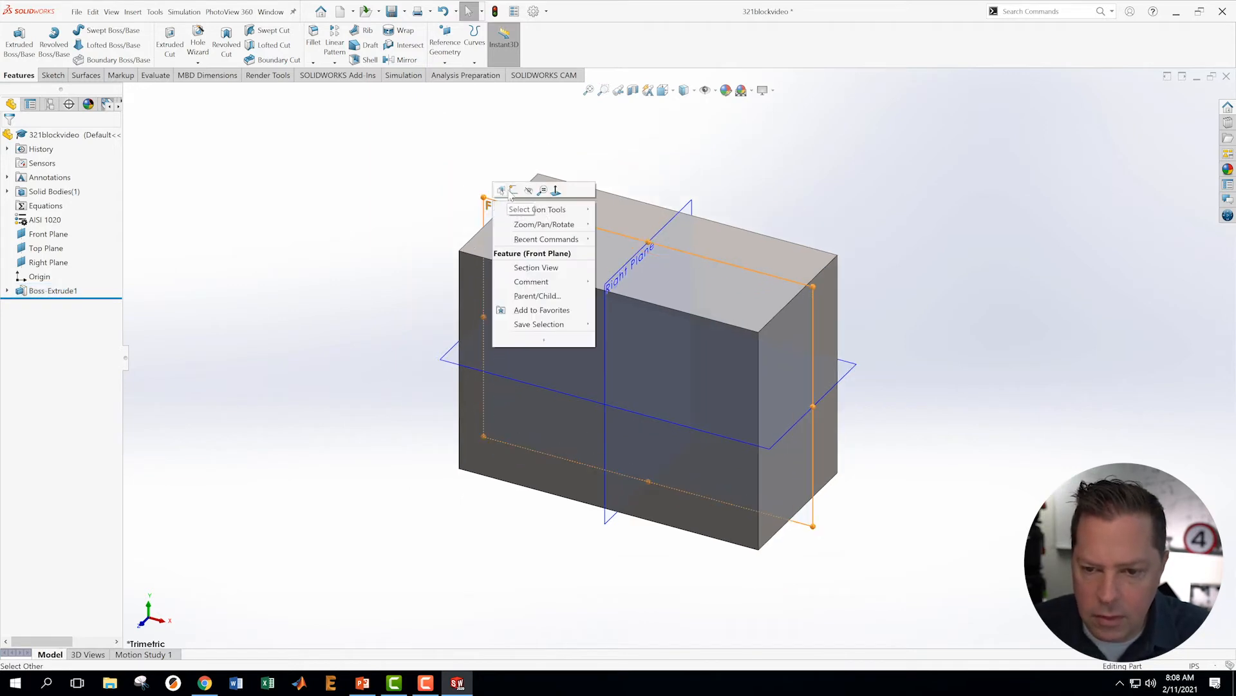
pyautogui.click(511, 194)
pyautogui.rightClick(94, 308)
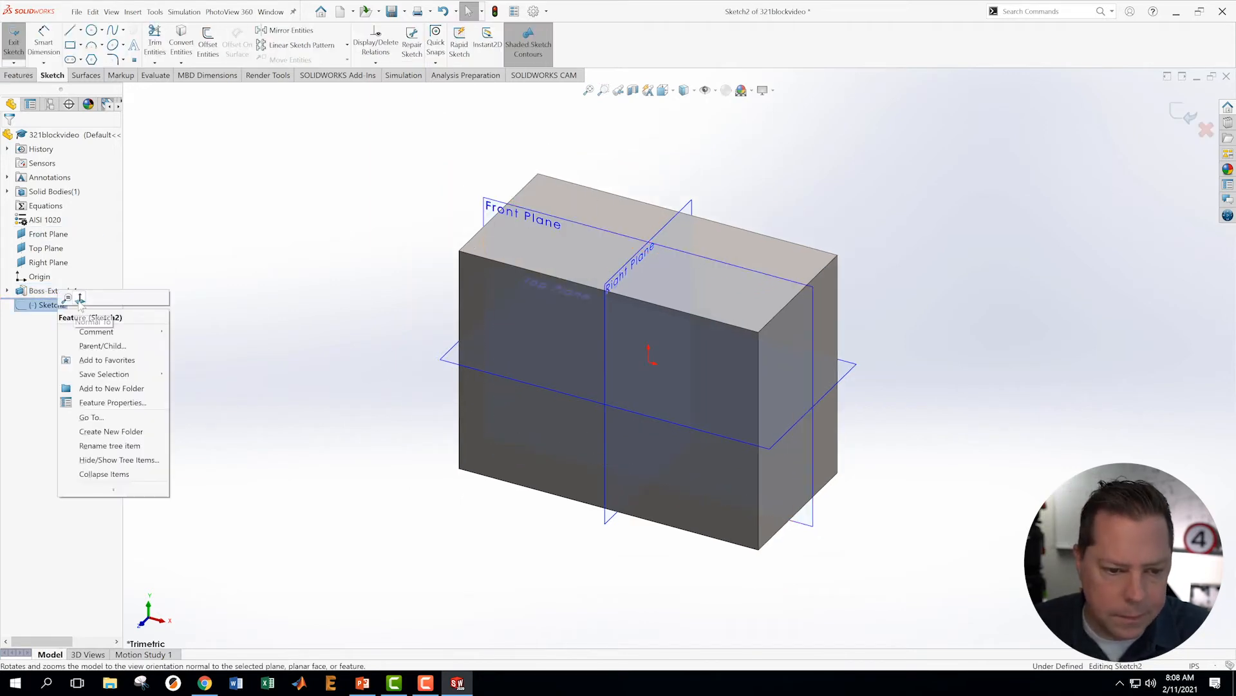
pyautogui.click(97, 309)
pyautogui.click(91, 30)
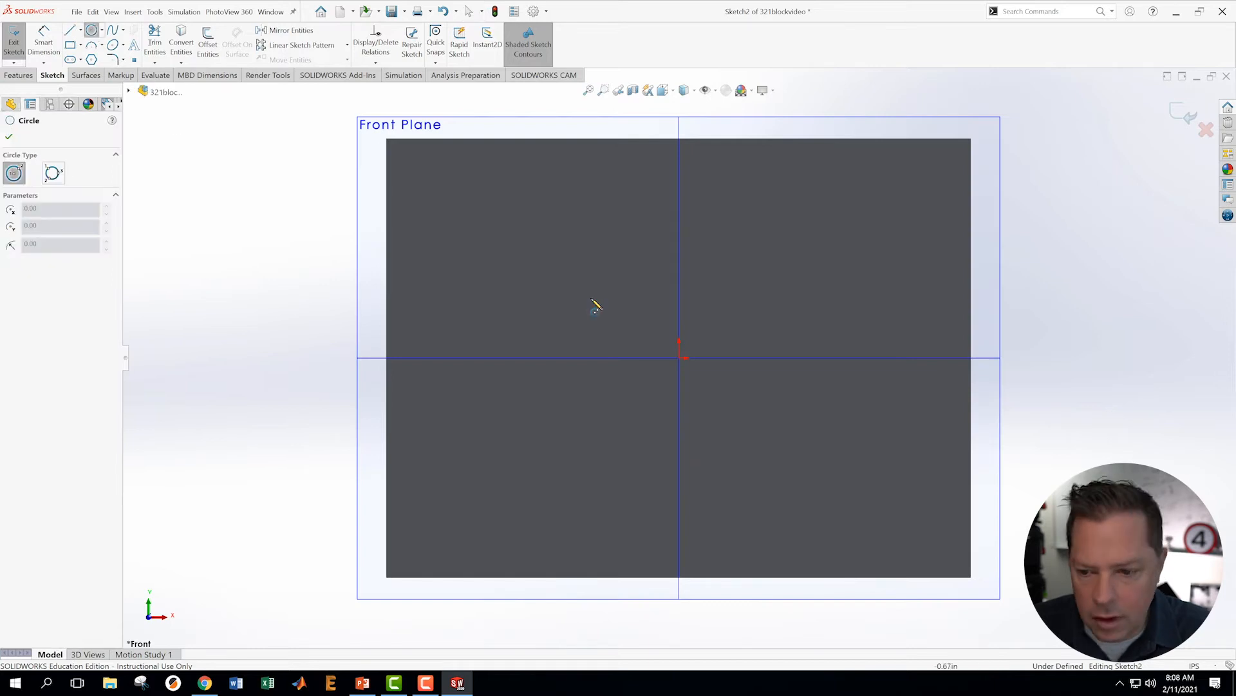
pyautogui.click(679, 358)
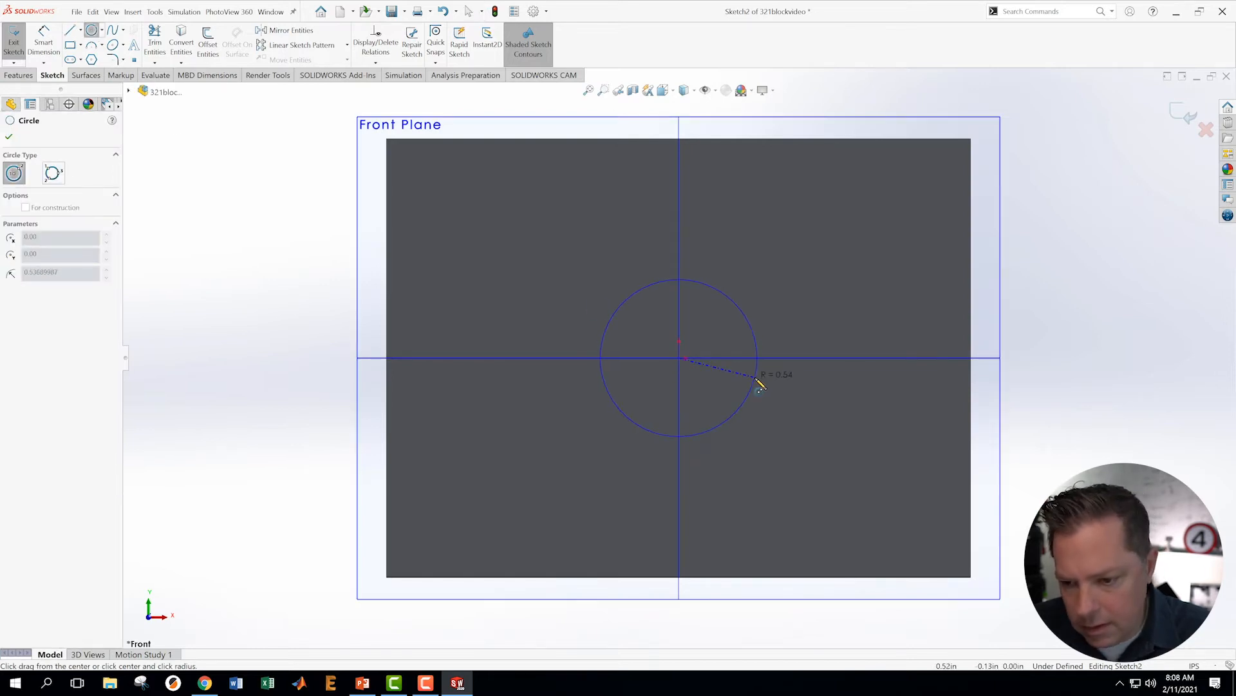
pyautogui.click(759, 383)
pyautogui.press('Escape')
# Add a diameter dimension of 0.035 in to the circle with Smart Dimension
pyautogui.press('s')
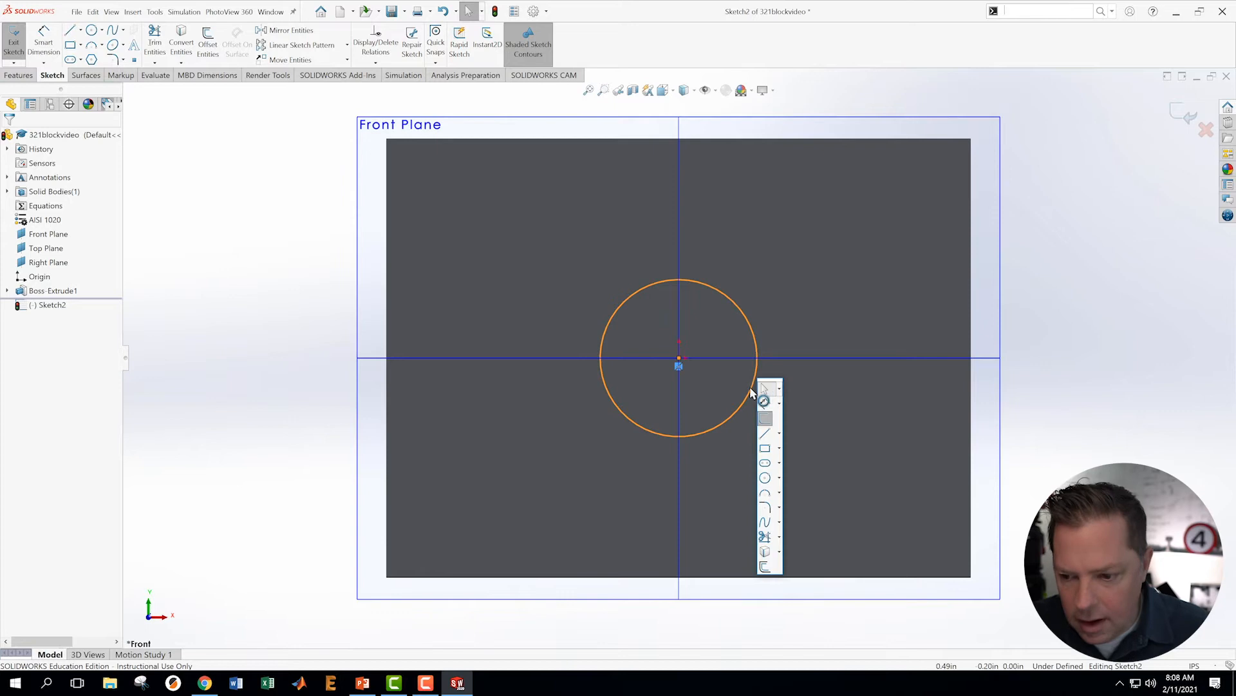
pyautogui.click(763, 390)
pyautogui.click(746, 403)
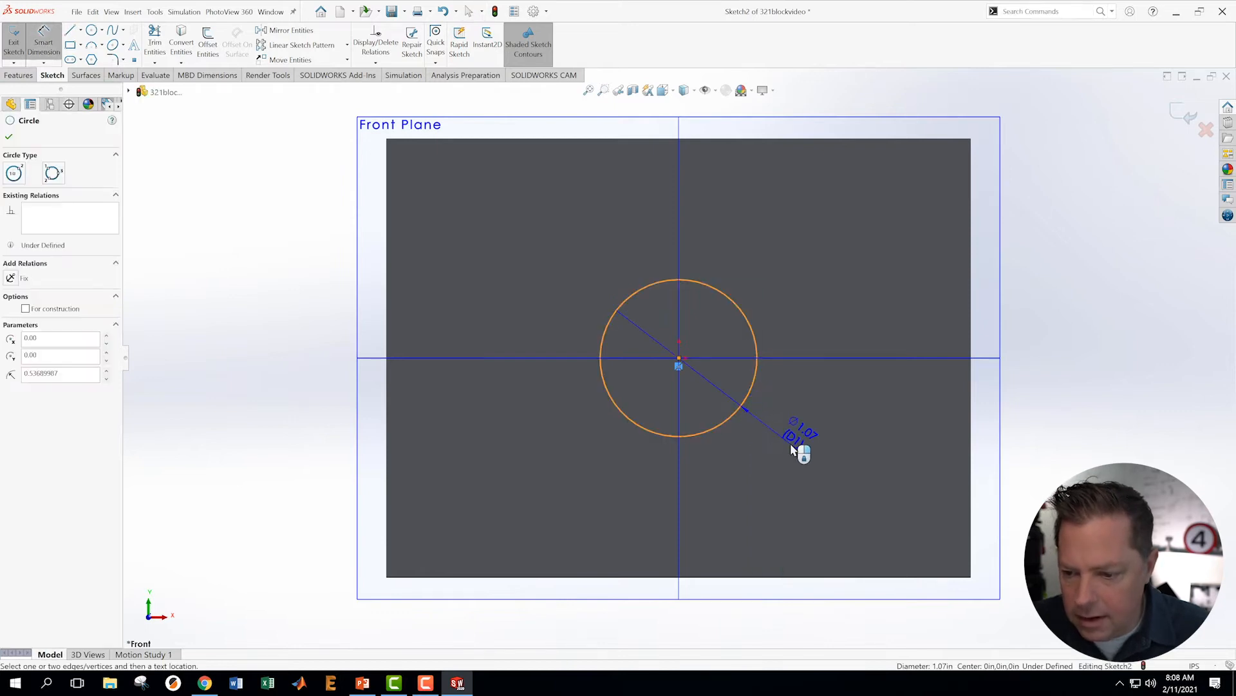
pyautogui.click(796, 449)
pyautogui.write('.035')
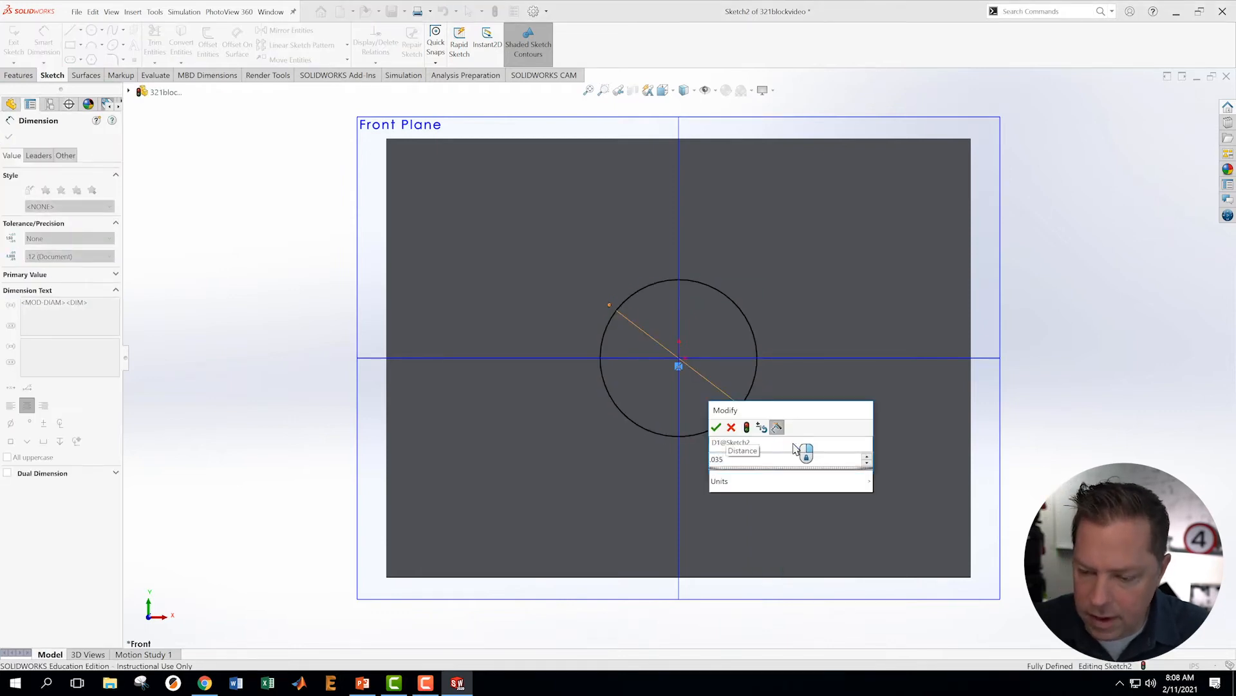
pyautogui.press('Return')
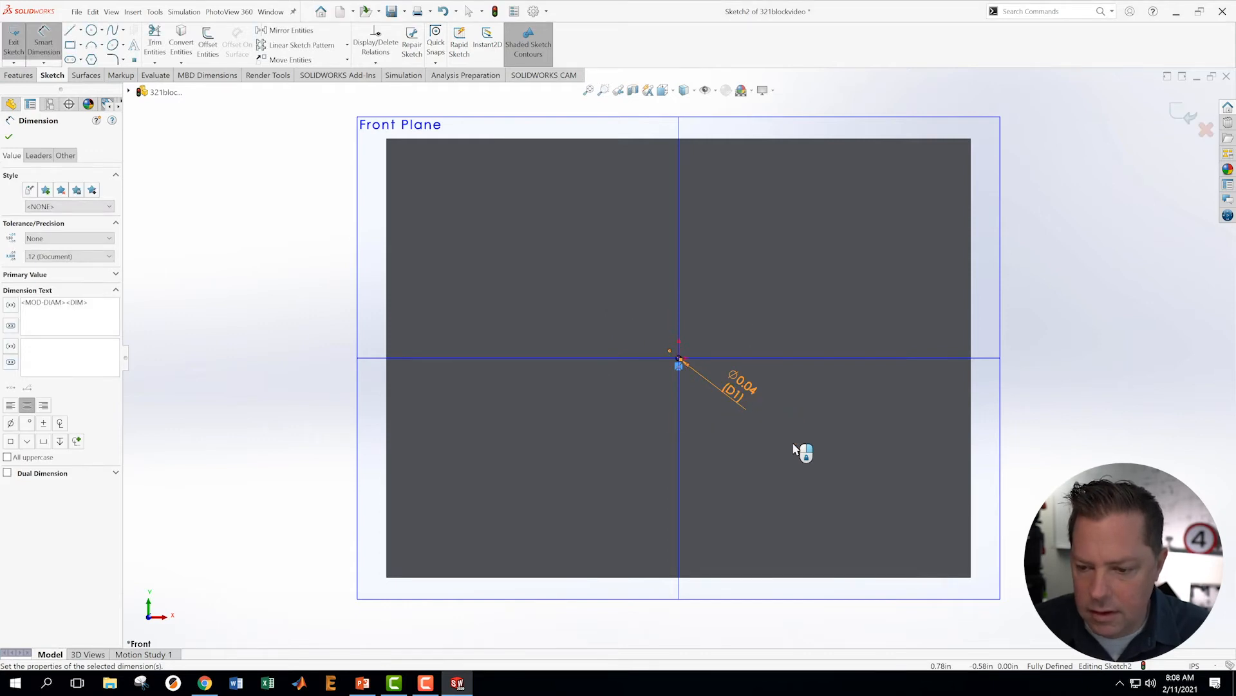
# Set the circle's diameter to 0.35 in and exit the sketch
pyautogui.doubleClick(746, 393)
pyautogui.press('BackSpace')
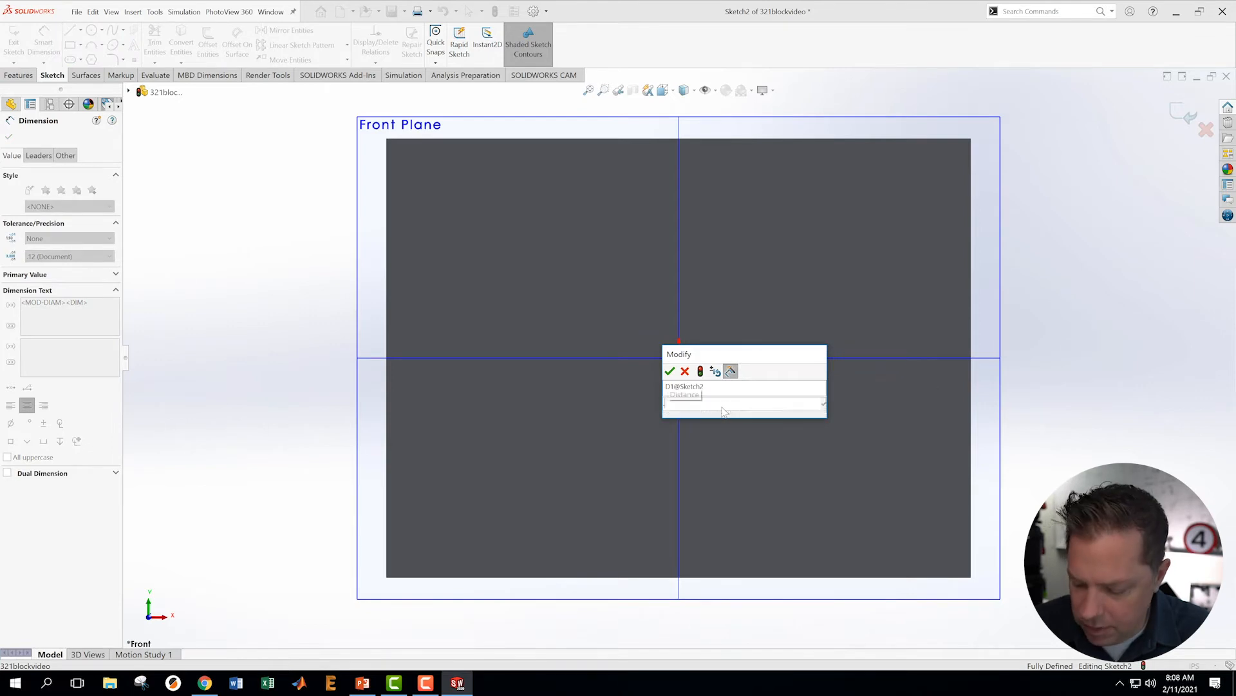
pyautogui.write('.35')
pyautogui.press('Return')
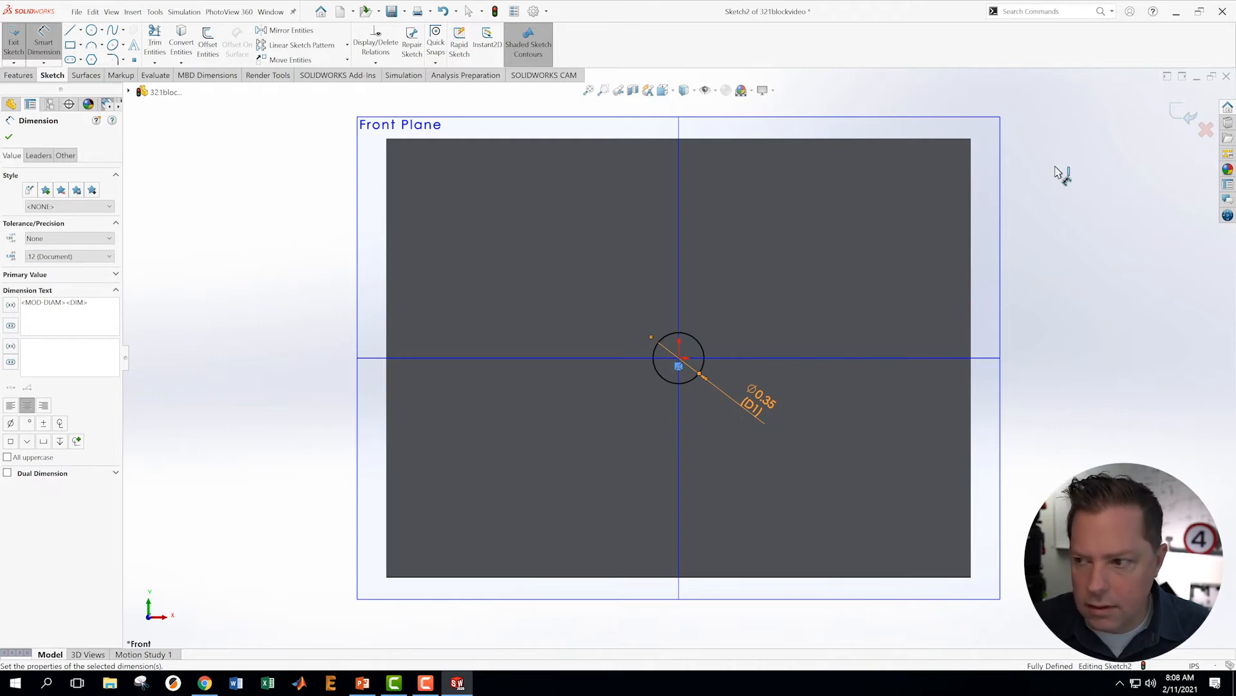
pyautogui.click(1184, 120)
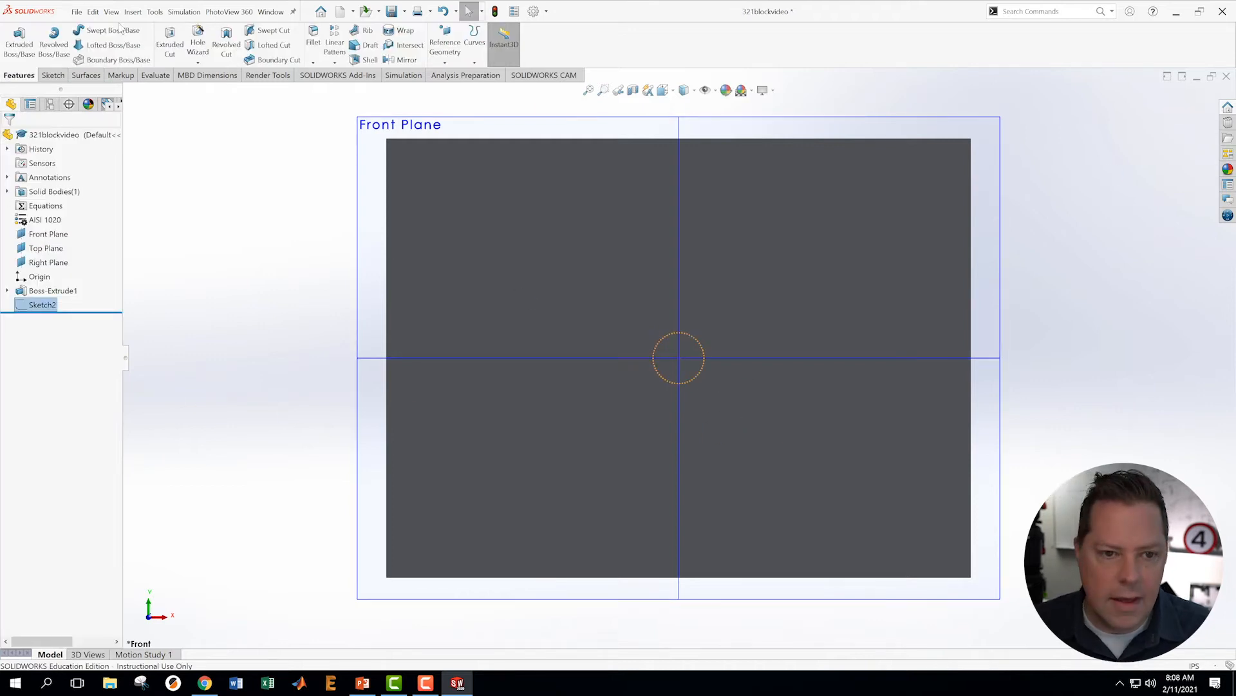
# Cut-extrude the circle through the block in both directions with the Through All - Both end condition
pyautogui.click(170, 40)
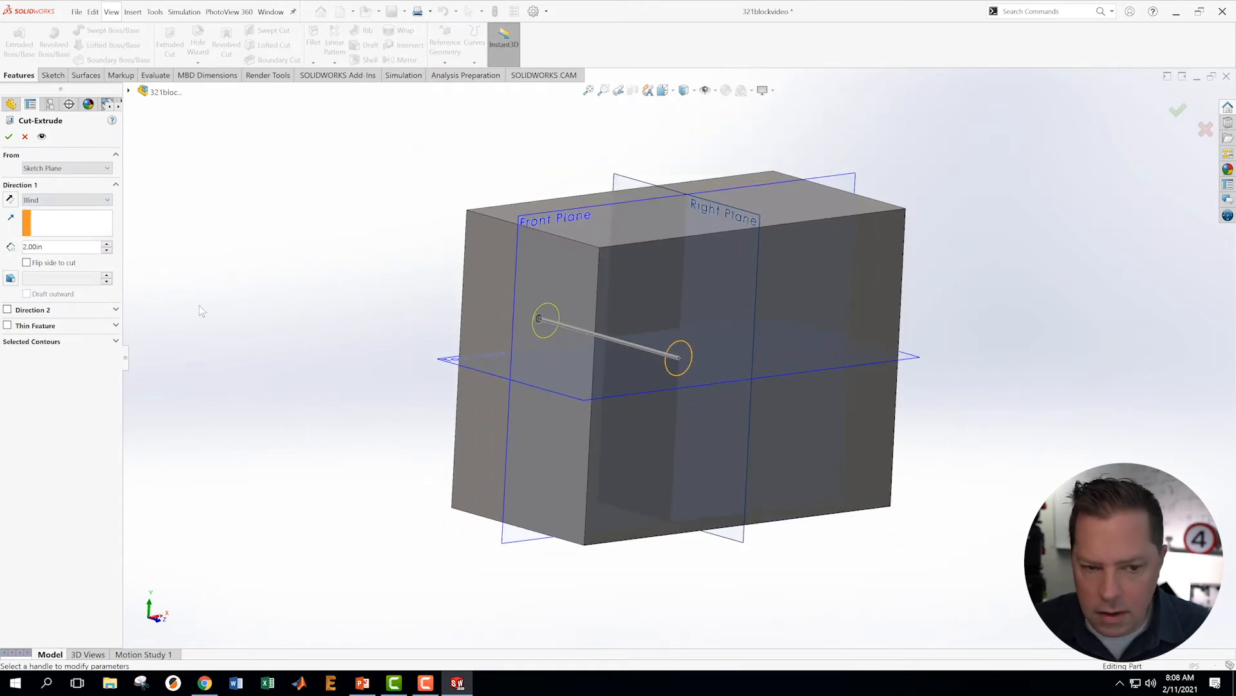
pyautogui.click(106, 201)
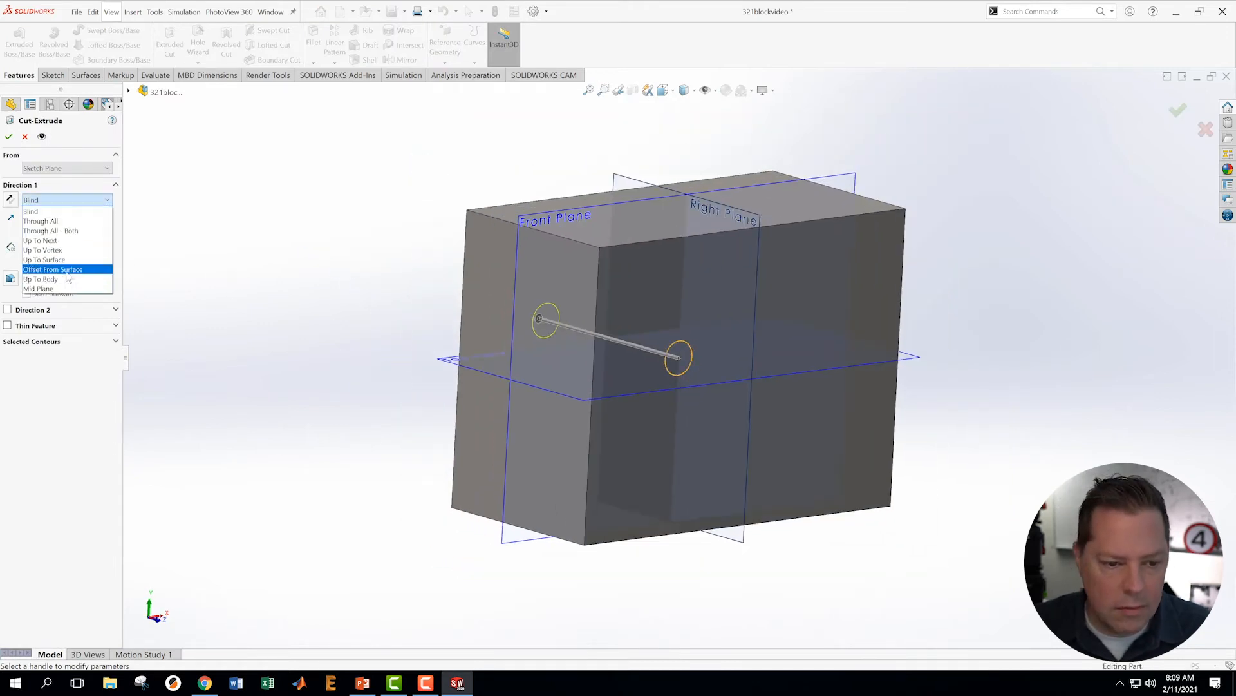
pyautogui.click(63, 232)
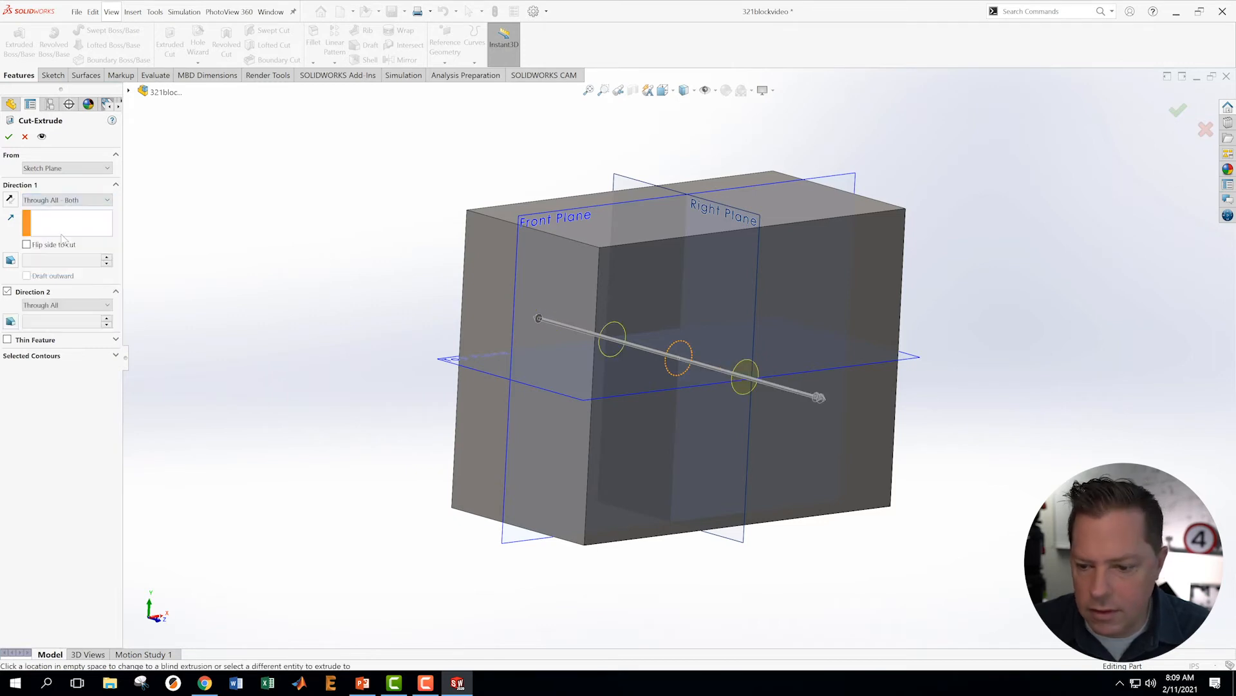
pyautogui.click(7, 138)
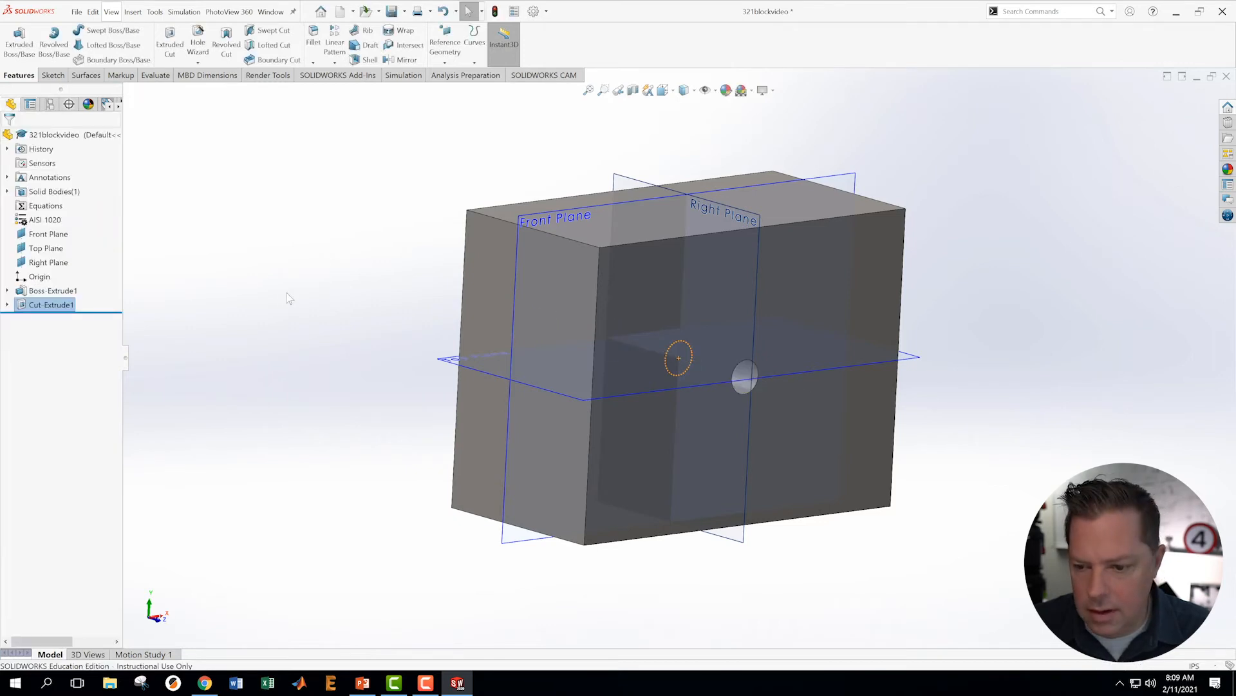
# Chamfer the hole's circular edges on both faces of the block with a distance of 0.04 in at 45 degrees
pyautogui.scroll(3, 289, 298)
pyautogui.moveTo(394, 273); pyautogui.dragTo(332, 225, button='middle')
pyautogui.scroll(-4, 828, 338)
pyautogui.moveTo(851, 364); pyautogui.dragTo(728, 385, button='middle')
pyautogui.scroll(4, 679, 430)
pyautogui.scroll(-1, 559, 374)
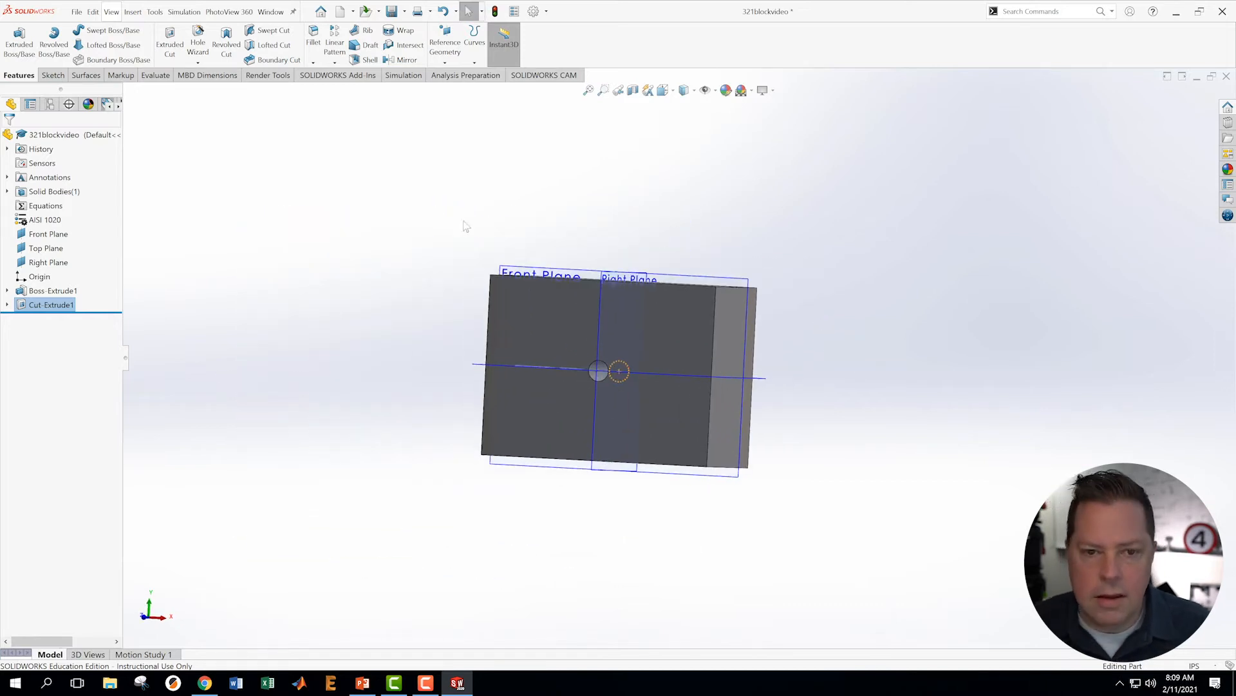
pyautogui.click(314, 63)
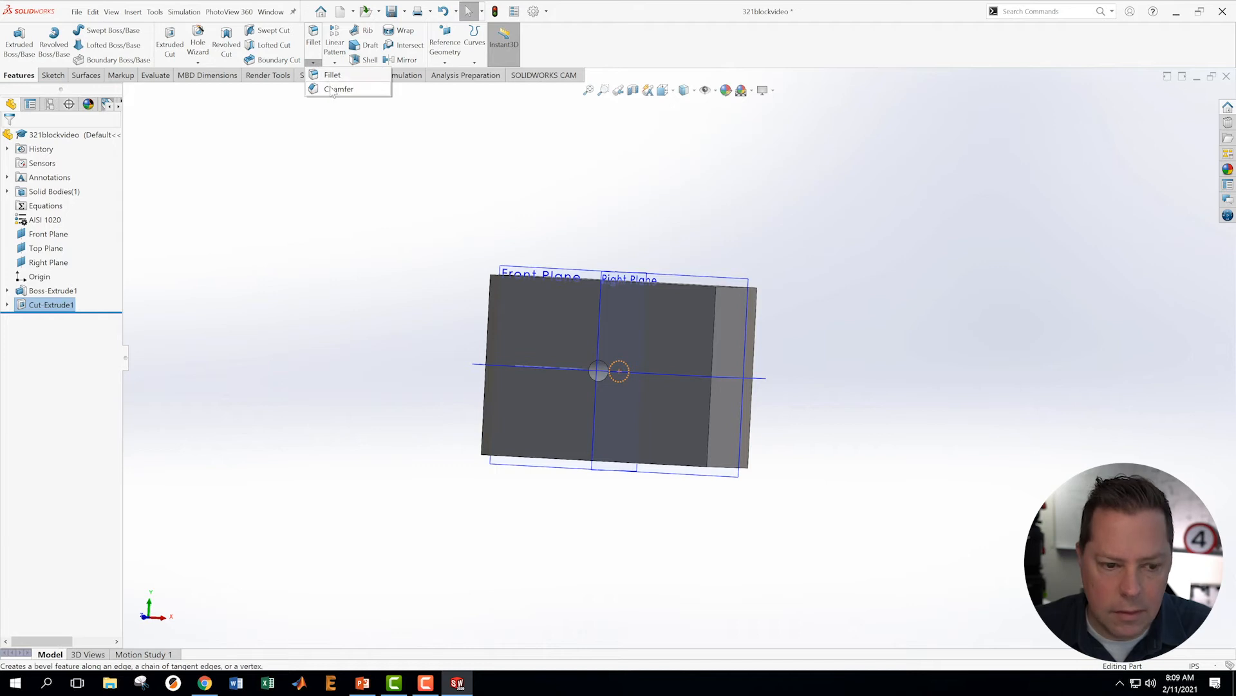
pyautogui.click(348, 90)
pyautogui.scroll(-3, 623, 388)
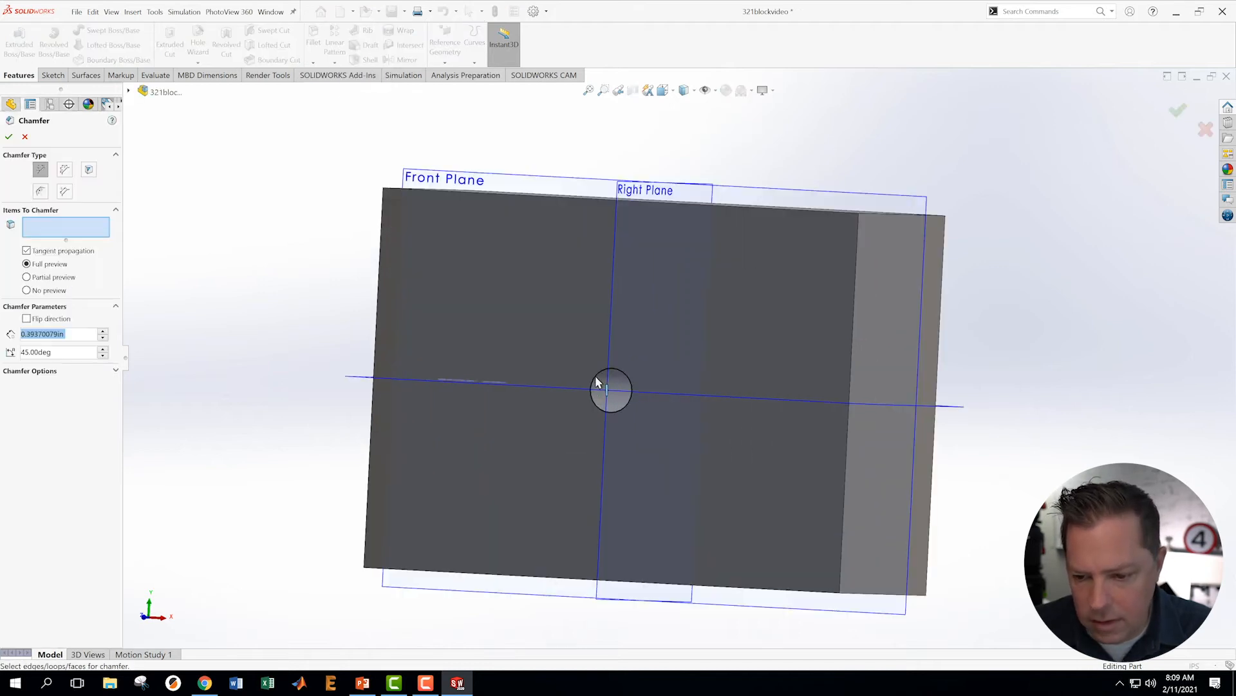
pyautogui.click(595, 376)
pyautogui.moveTo(878, 342); pyautogui.dragTo(713, 364, button='middle')
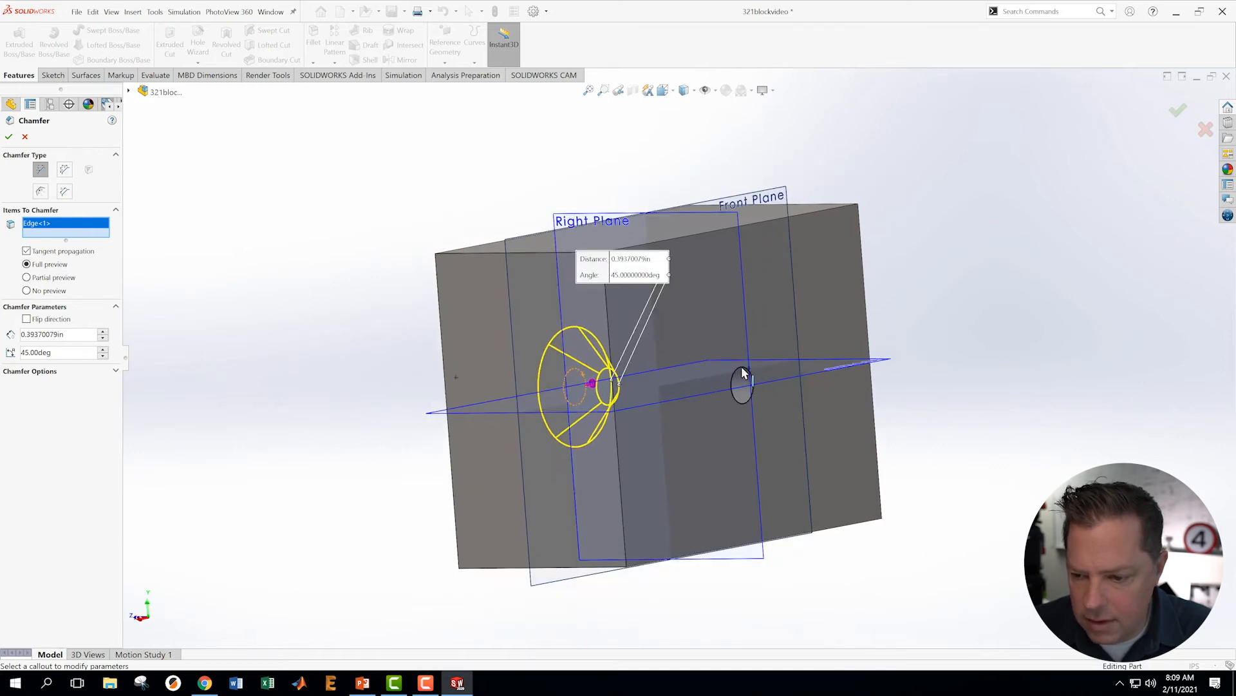
pyautogui.click(742, 371)
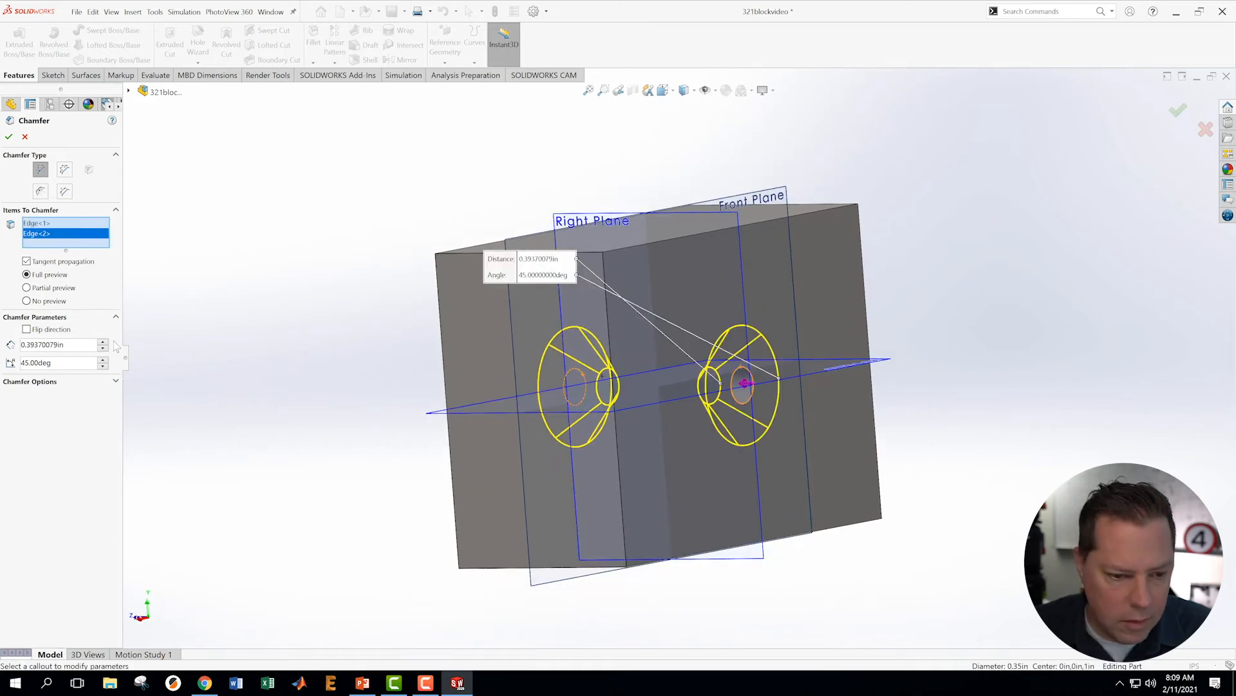
pyautogui.moveTo(80, 347); pyautogui.dragTo(8, 341)
pyautogui.write('.04')
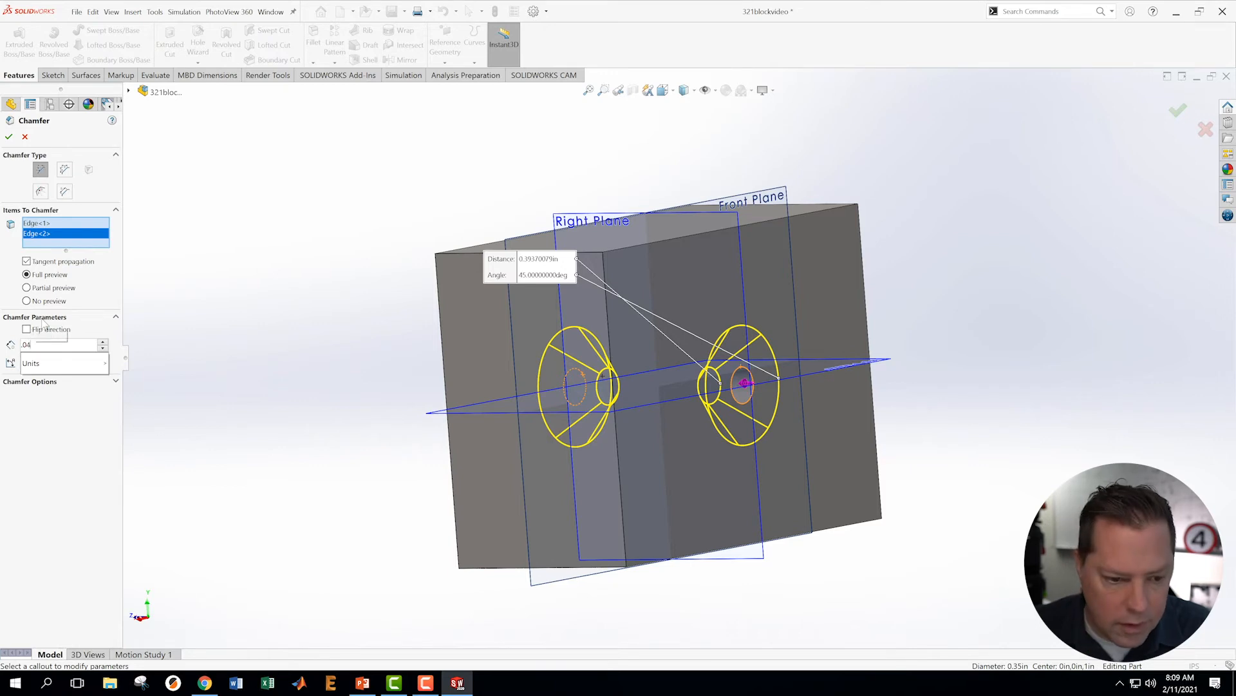
pyautogui.press('Return')
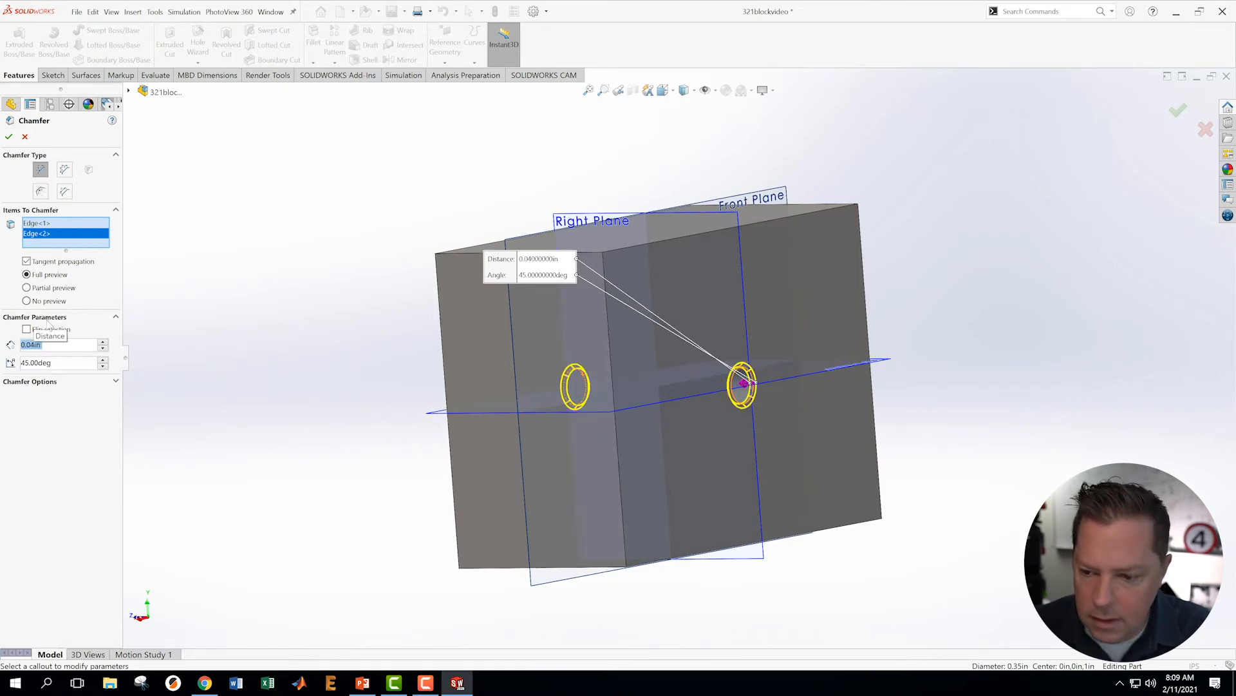
pyautogui.moveTo(312, 357); pyautogui.dragTo(544, 309, button='middle')
pyautogui.click(9, 137)
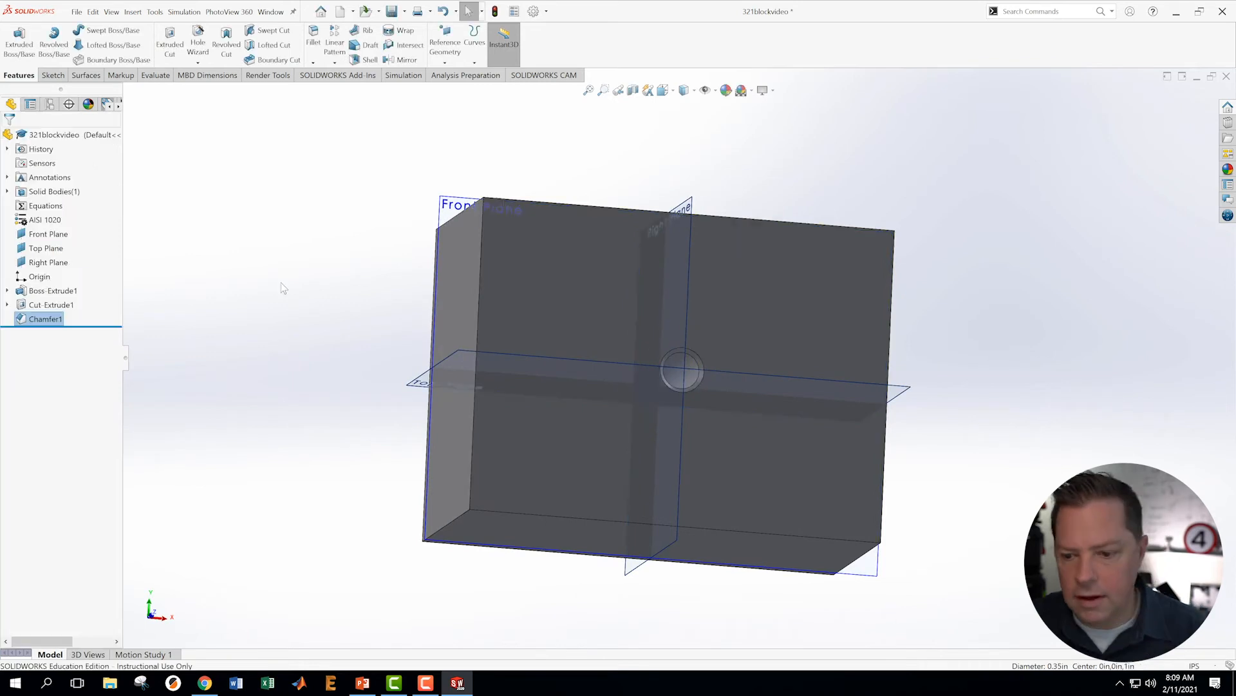
# Begin a linear pattern of the hole cut and its chamfer with Direction 1 referencing the Right Plane, 0.55 in spacing and 4 instances
pyautogui.moveTo(803, 380); pyautogui.dragTo(1049, 411, button='middle')
pyautogui.scroll(3, 965, 404)
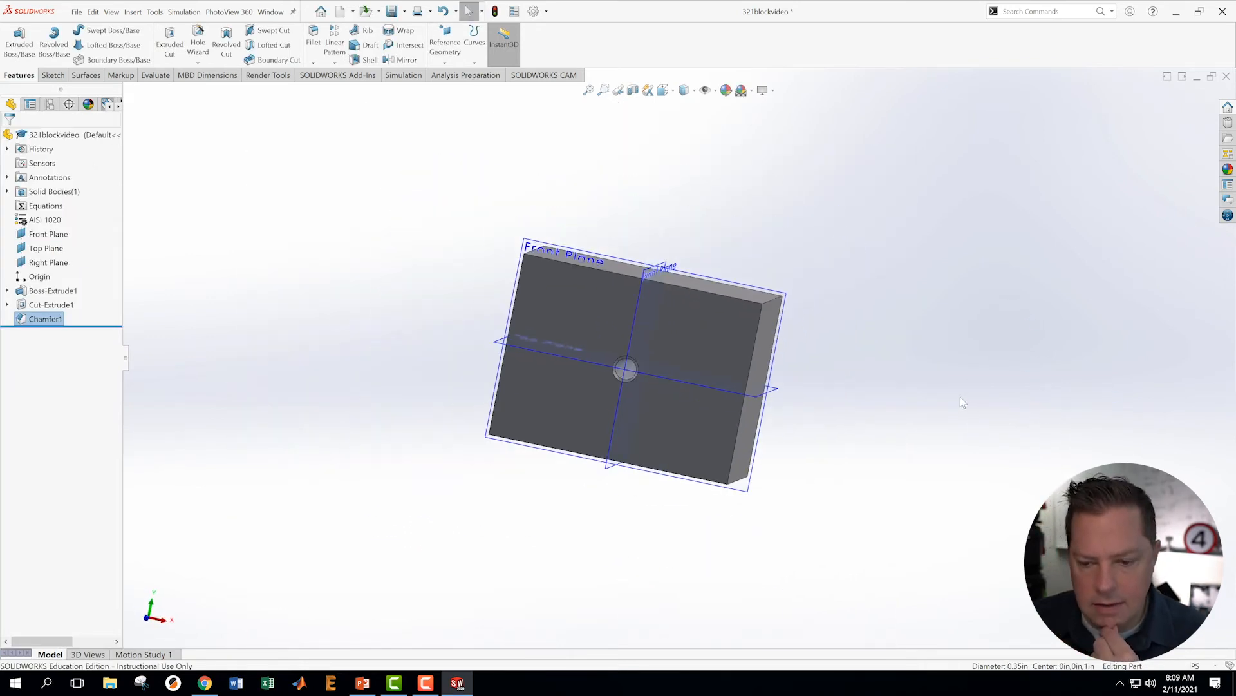
pyautogui.scroll(-1, 964, 404)
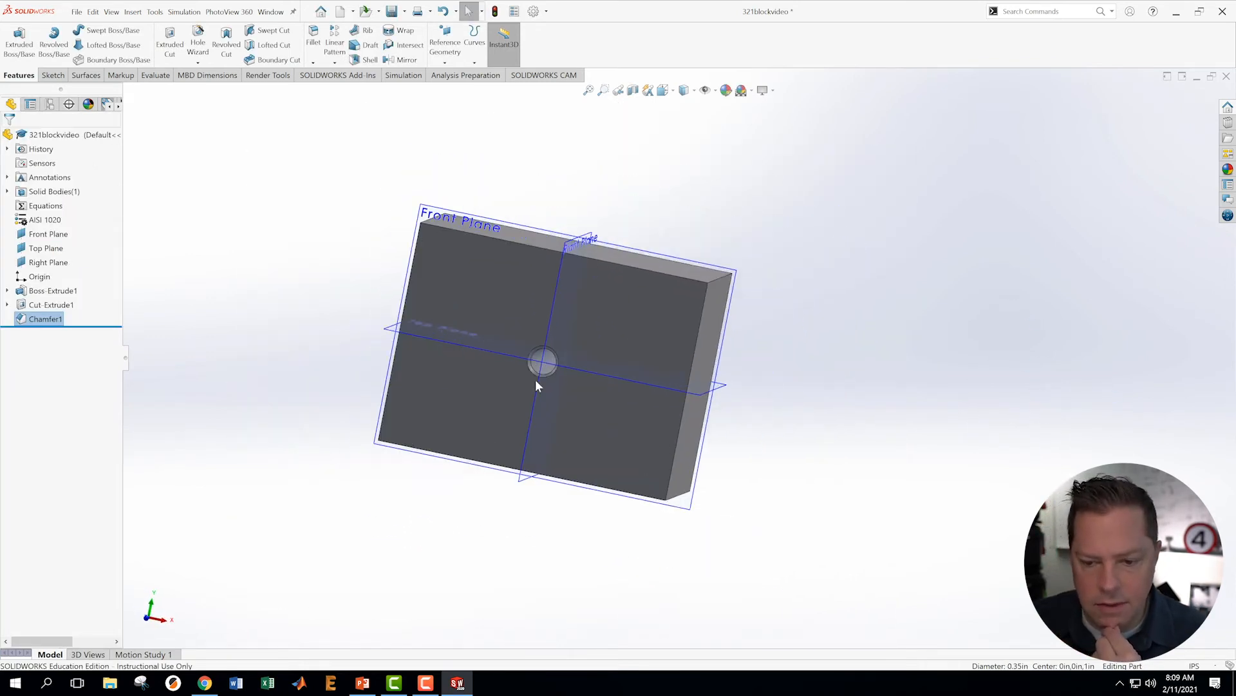
pyautogui.click(43, 306)
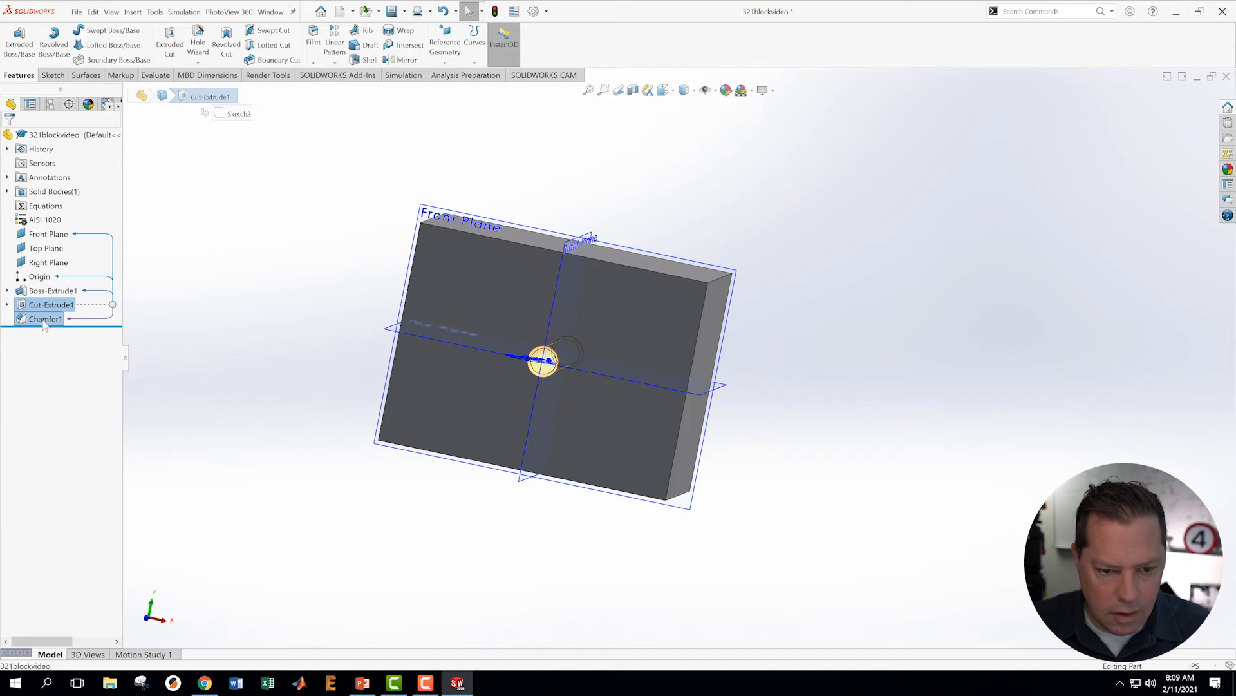
pyautogui.keyDown('ctrl'); pyautogui.click(45, 319); pyautogui.keyUp('ctrl')
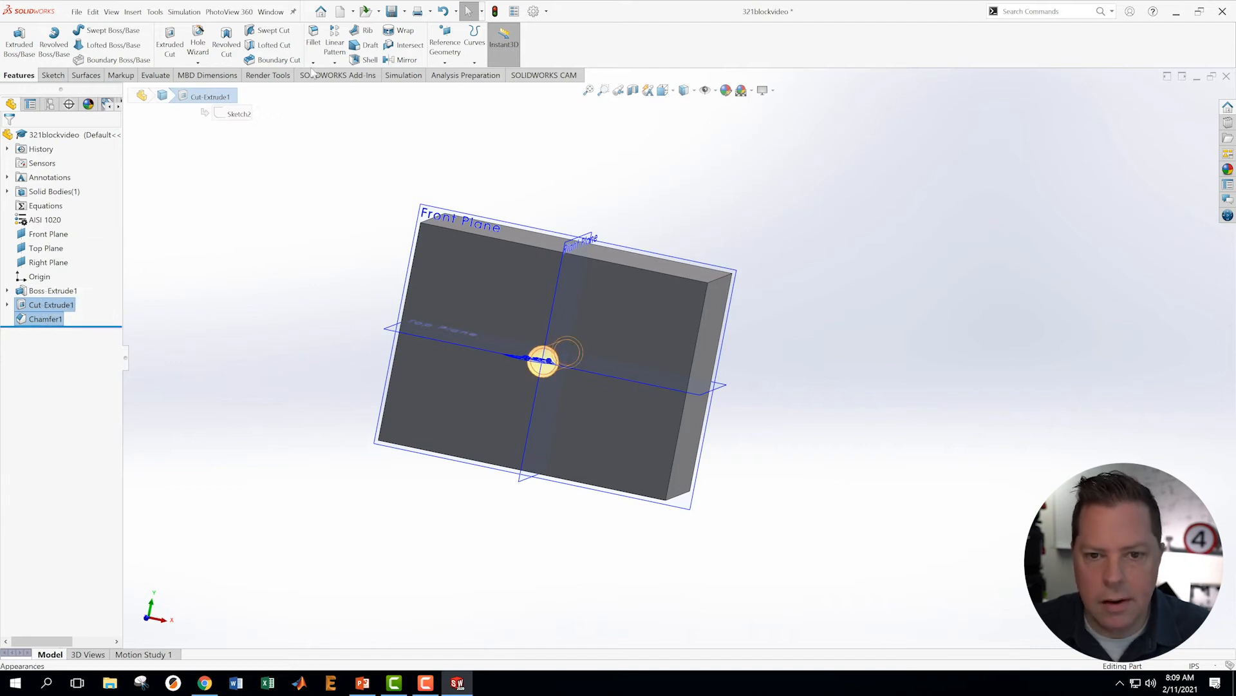
pyautogui.click(334, 62)
pyautogui.click(347, 75)
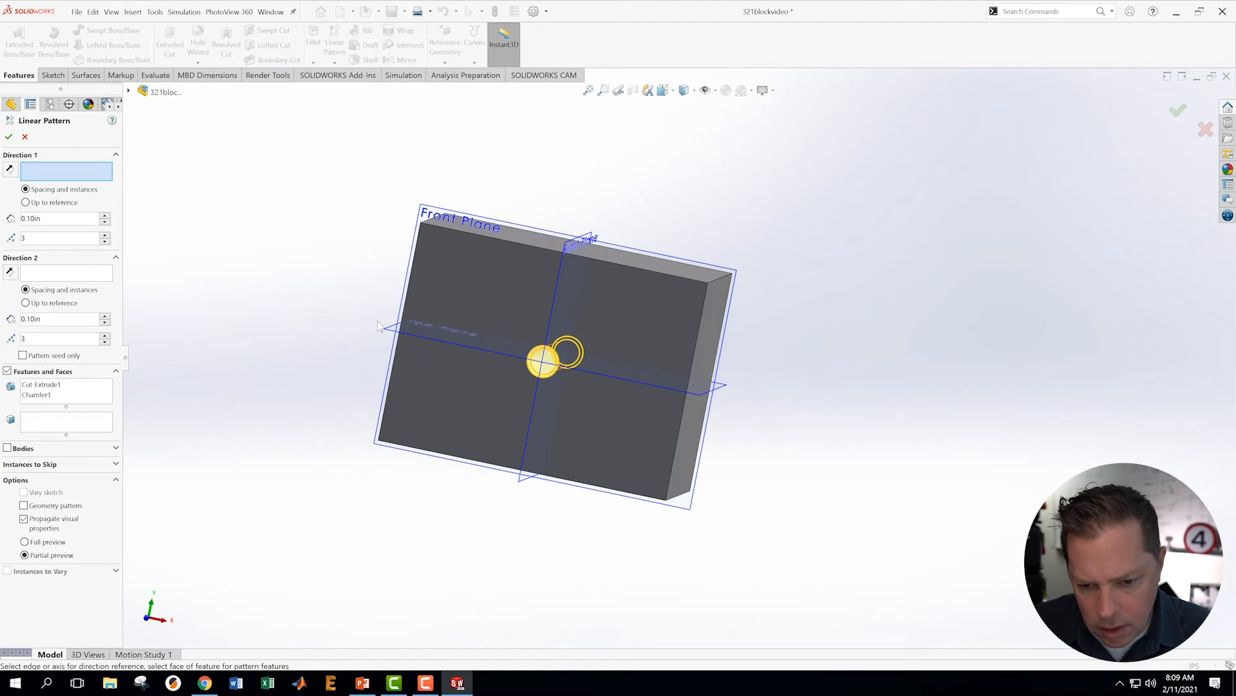
pyautogui.click(521, 483)
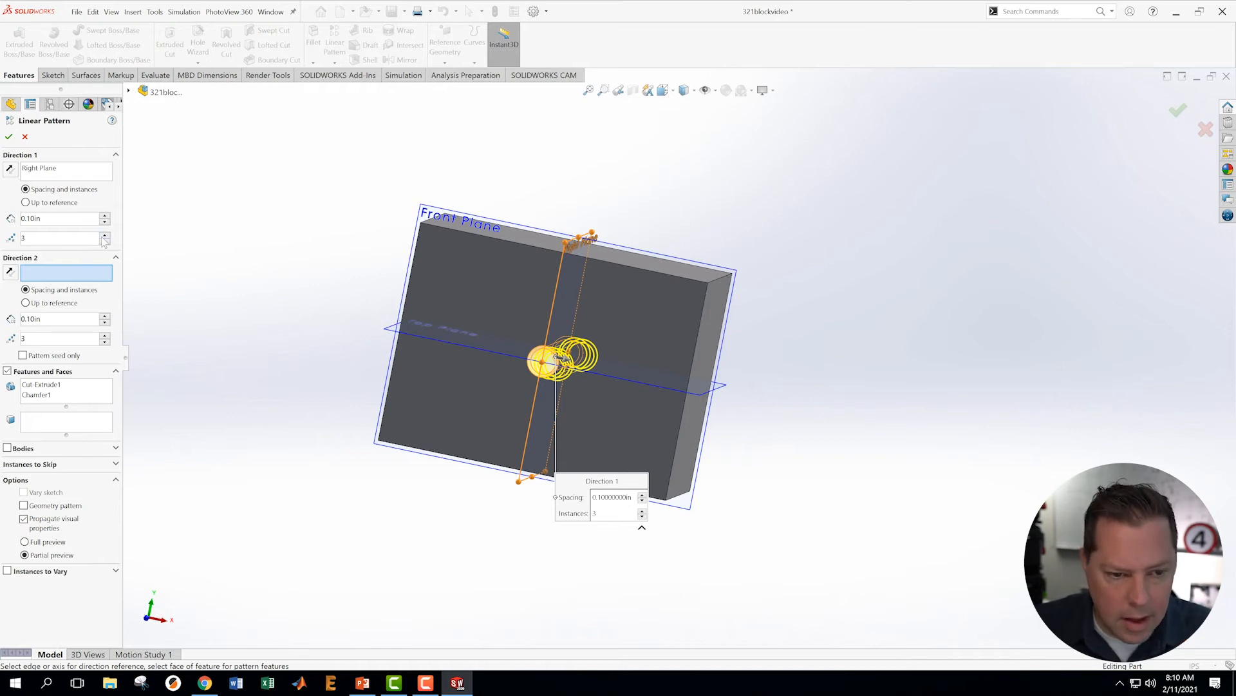
pyautogui.moveTo(52, 219); pyautogui.dragTo(2, 221)
pyautogui.write('.55')
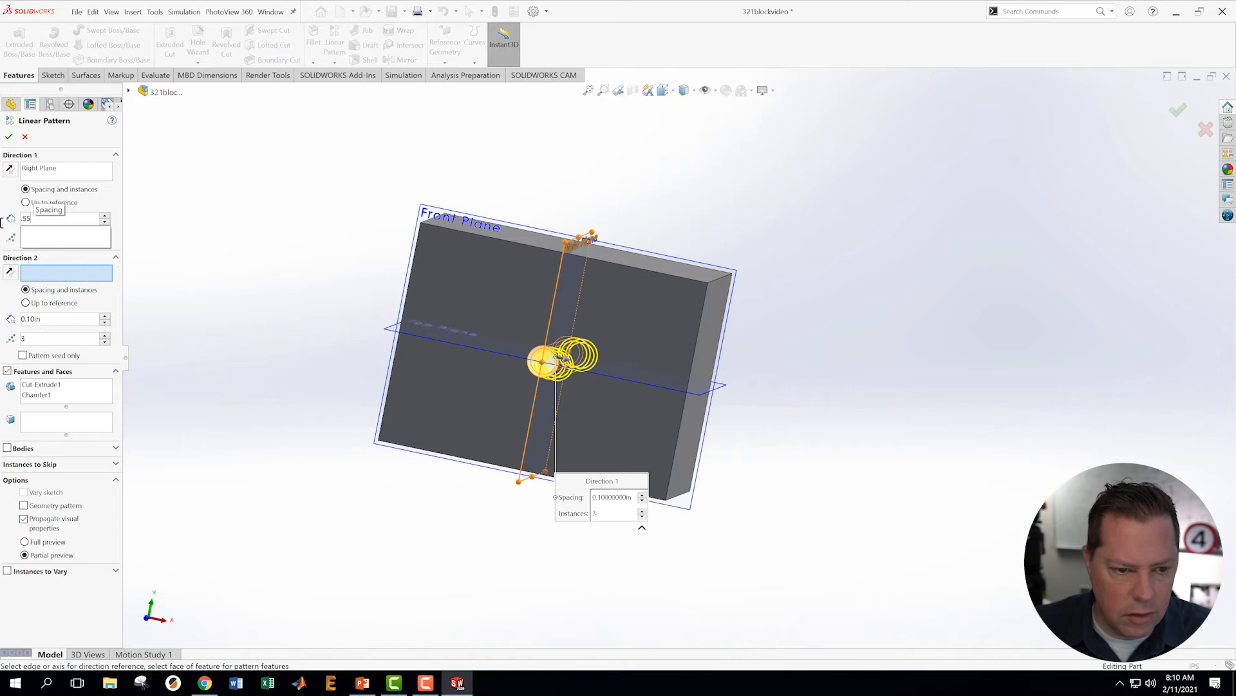
pyautogui.press('Return')
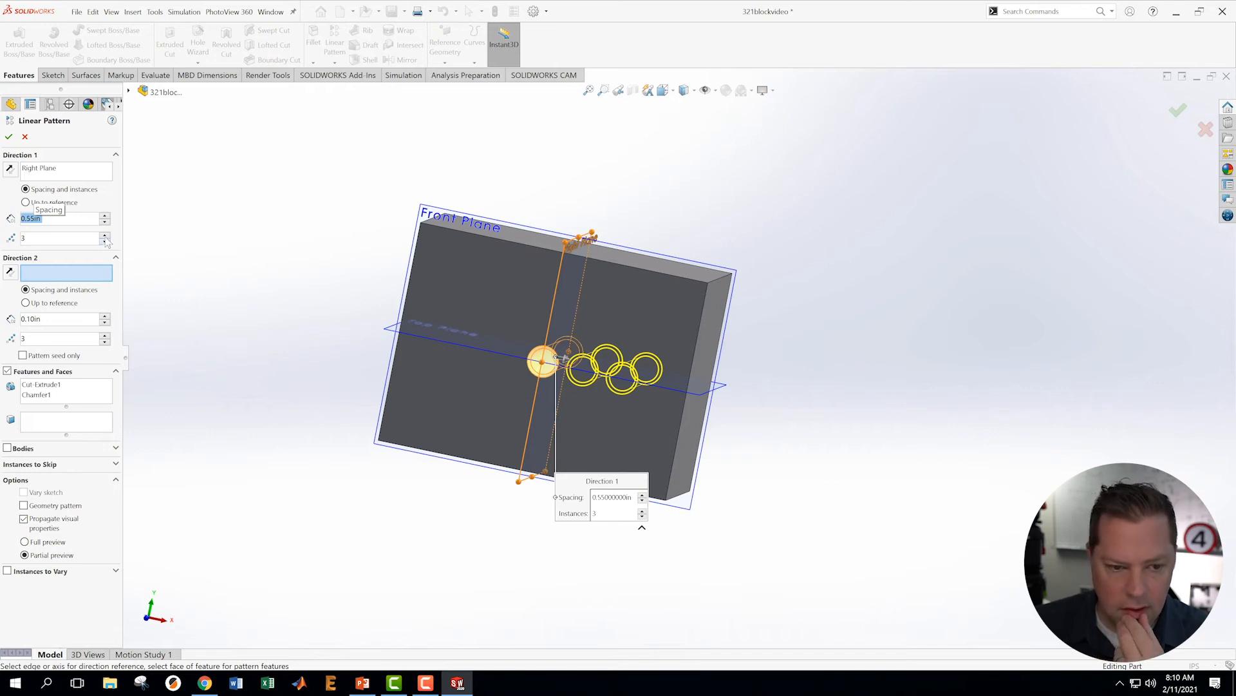
pyautogui.click(104, 236)
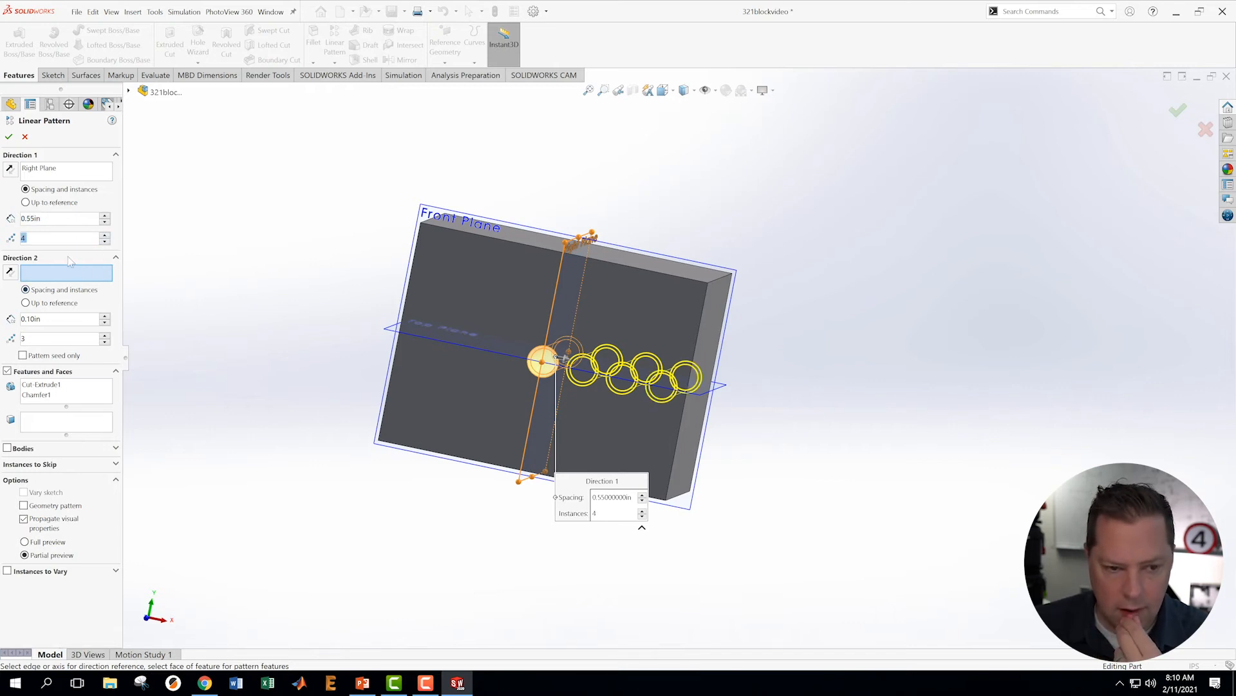
# Add a reversed Direction 2 from the Right Plane with 0.55 in spacing, 4 instances and Pattern seed only, and accept the pattern
pyautogui.click(51, 278)
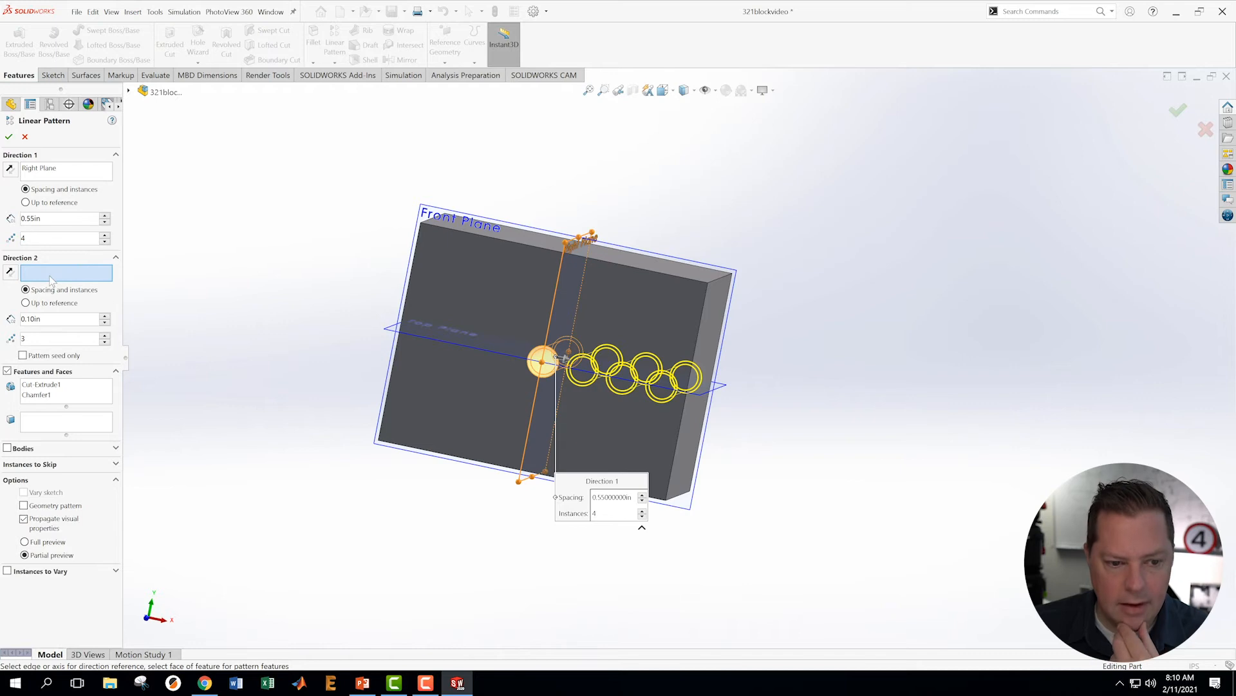
pyautogui.click(557, 296)
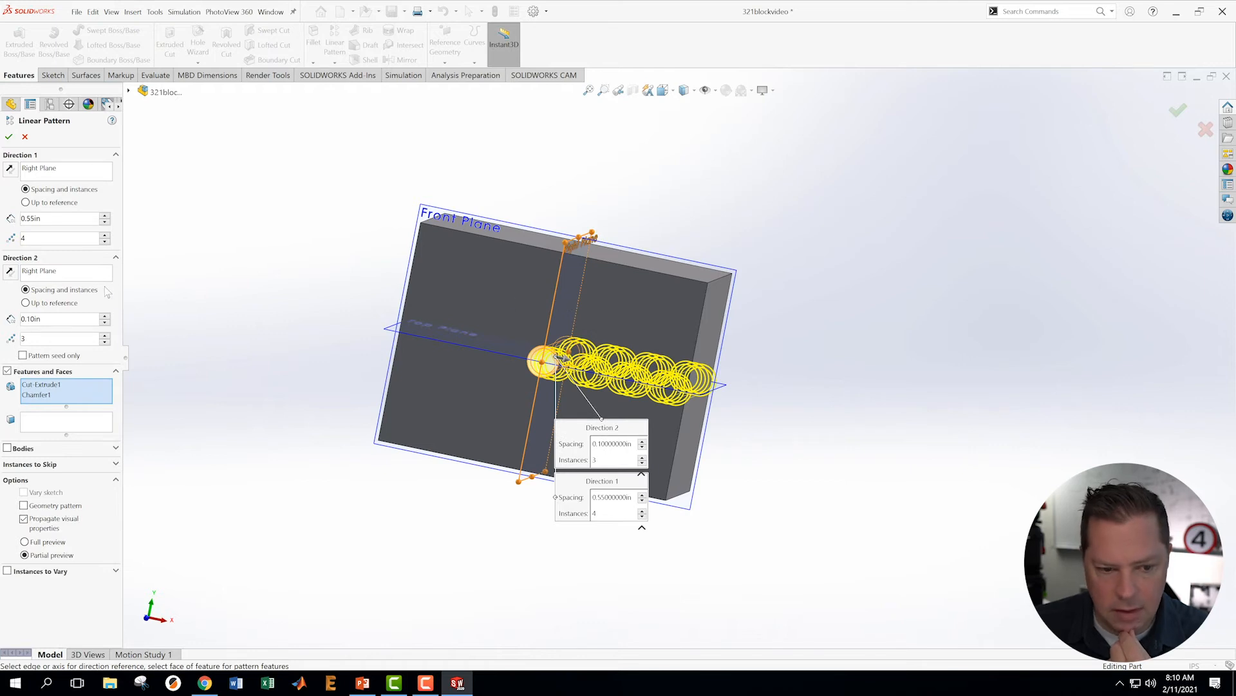
pyautogui.click(10, 272)
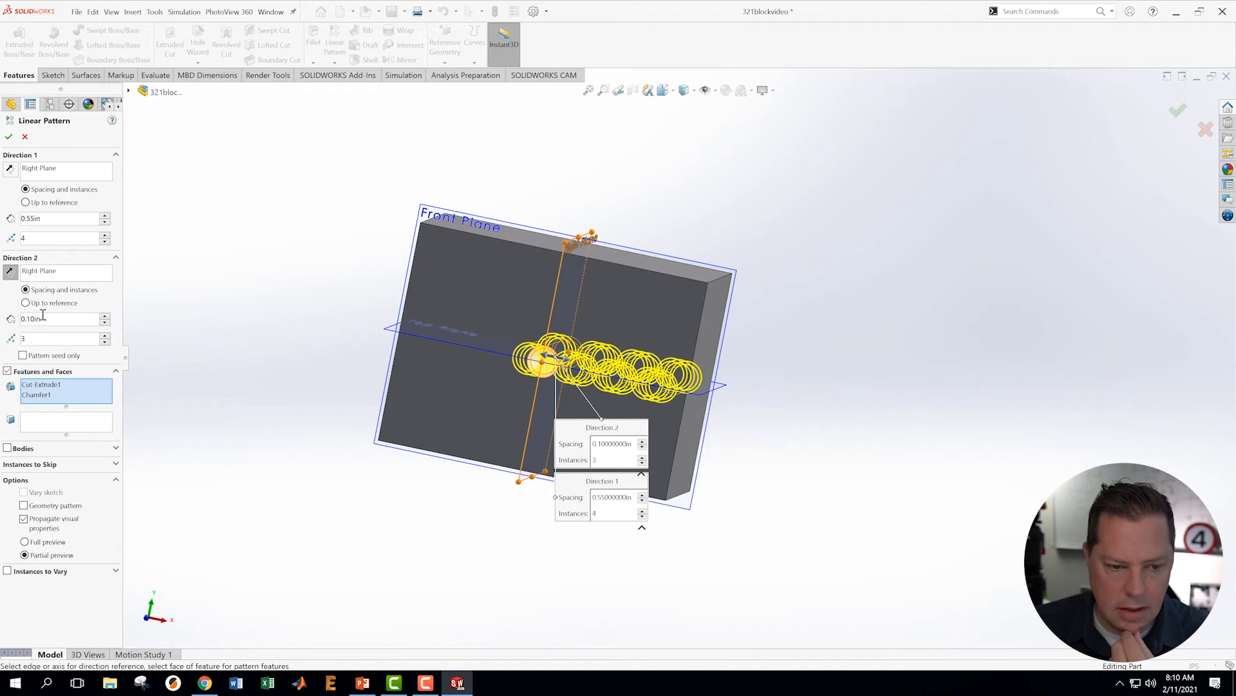
pyautogui.moveTo(50, 317); pyautogui.dragTo(9, 317)
pyautogui.write('.55')
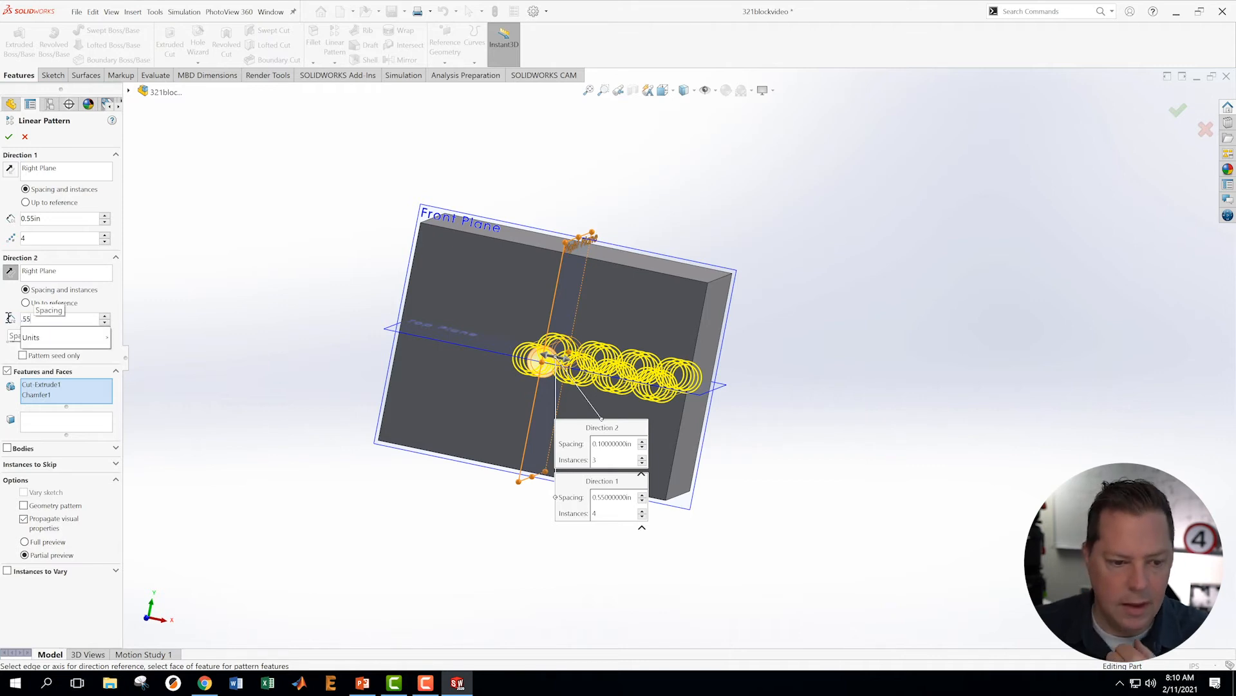
pyautogui.press('Return')
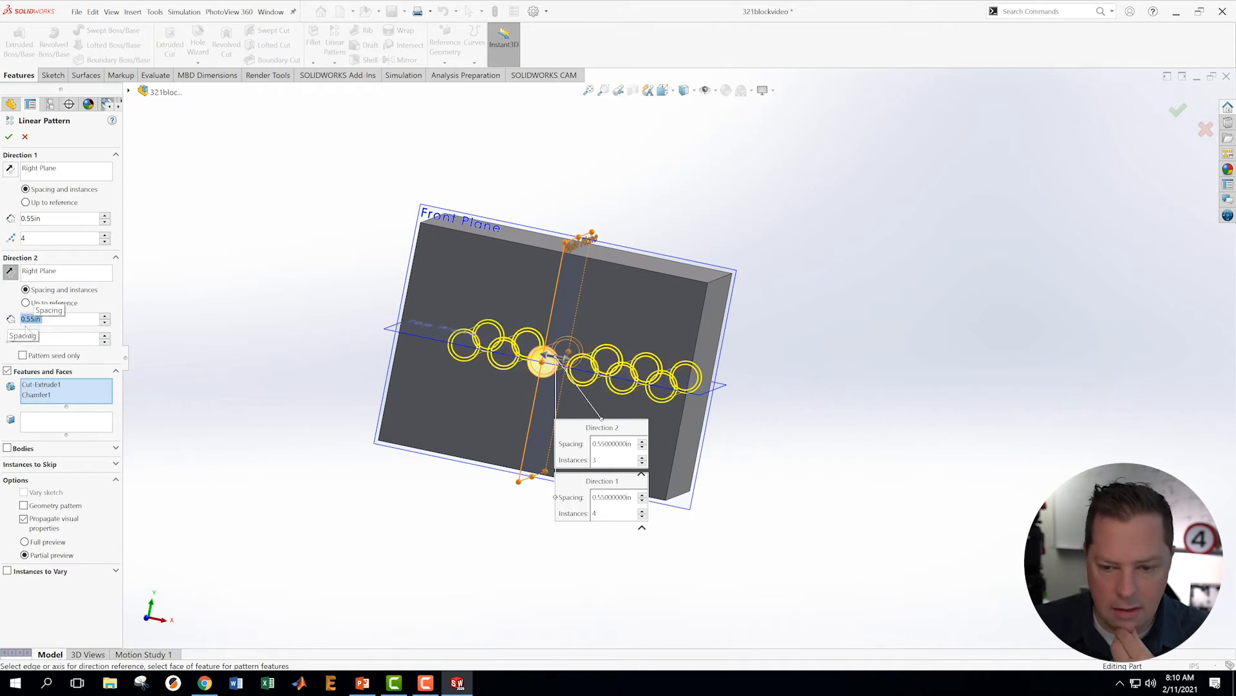
pyautogui.click(22, 356)
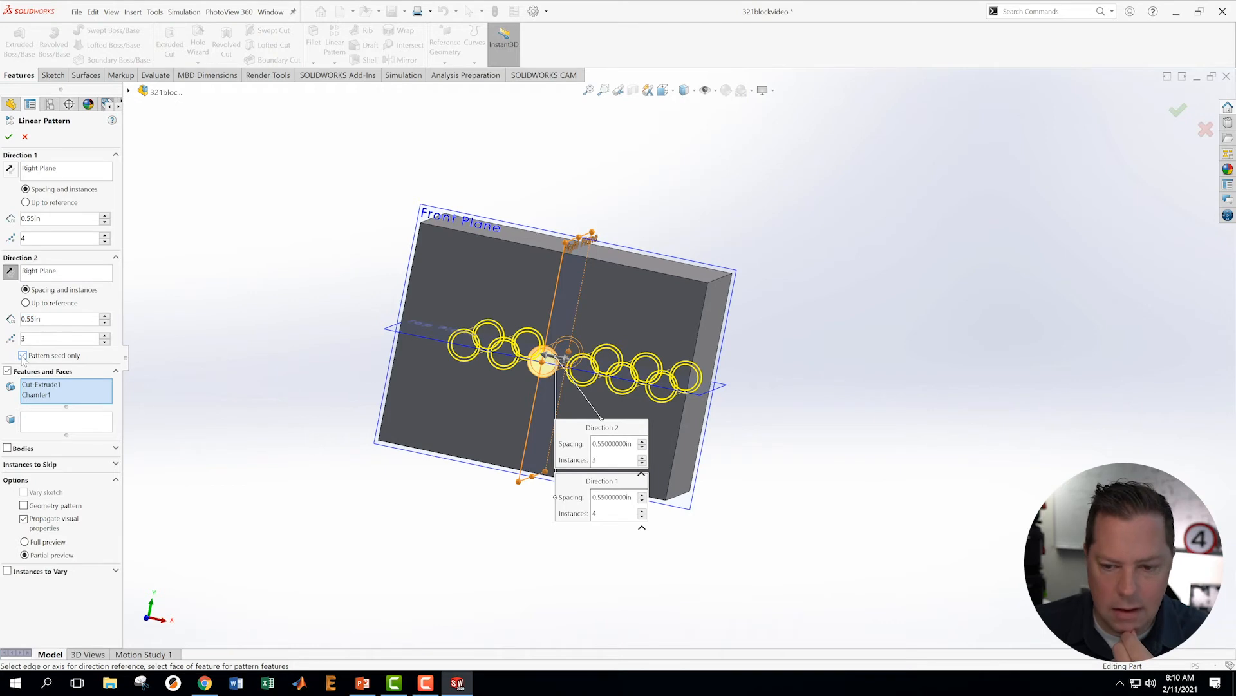
pyautogui.scroll(-1, 135, 356)
pyautogui.moveTo(288, 364)
pyautogui.mouseDown(button='middle')
pyautogui.moveTo(306, 320)
pyautogui.moveTo(287, 358)
pyautogui.mouseUp(button='middle')
pyautogui.scroll(1, 169, 353)
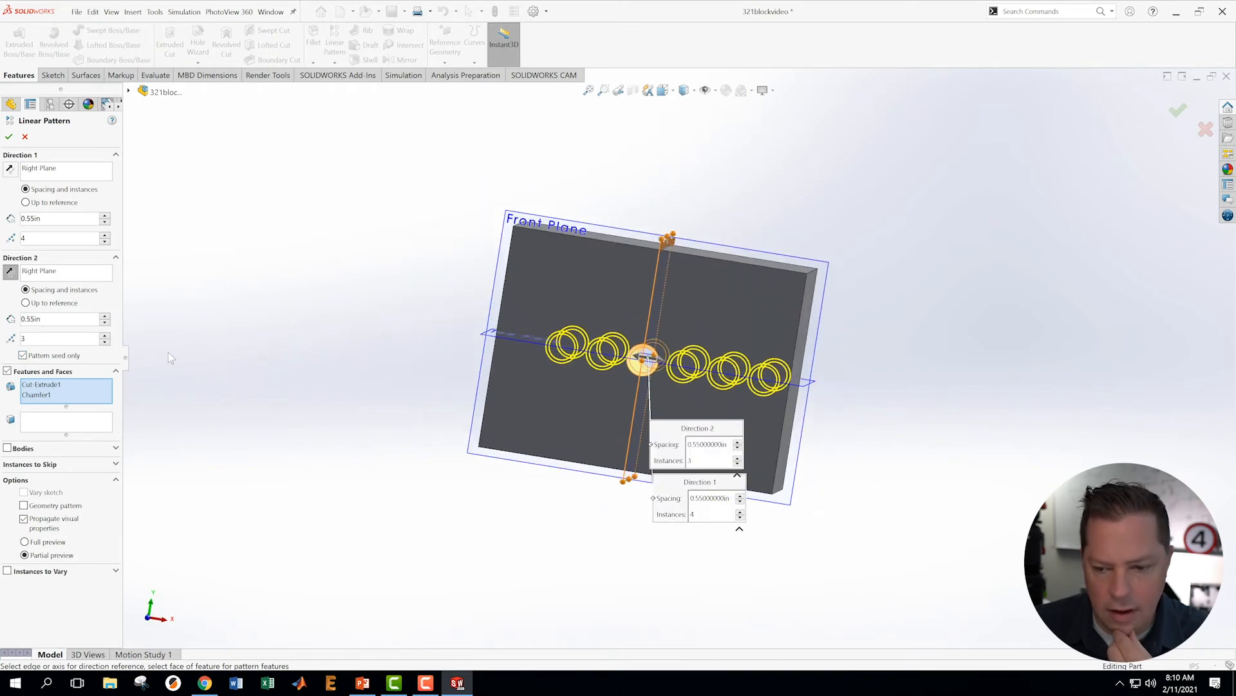
pyautogui.click(105, 337)
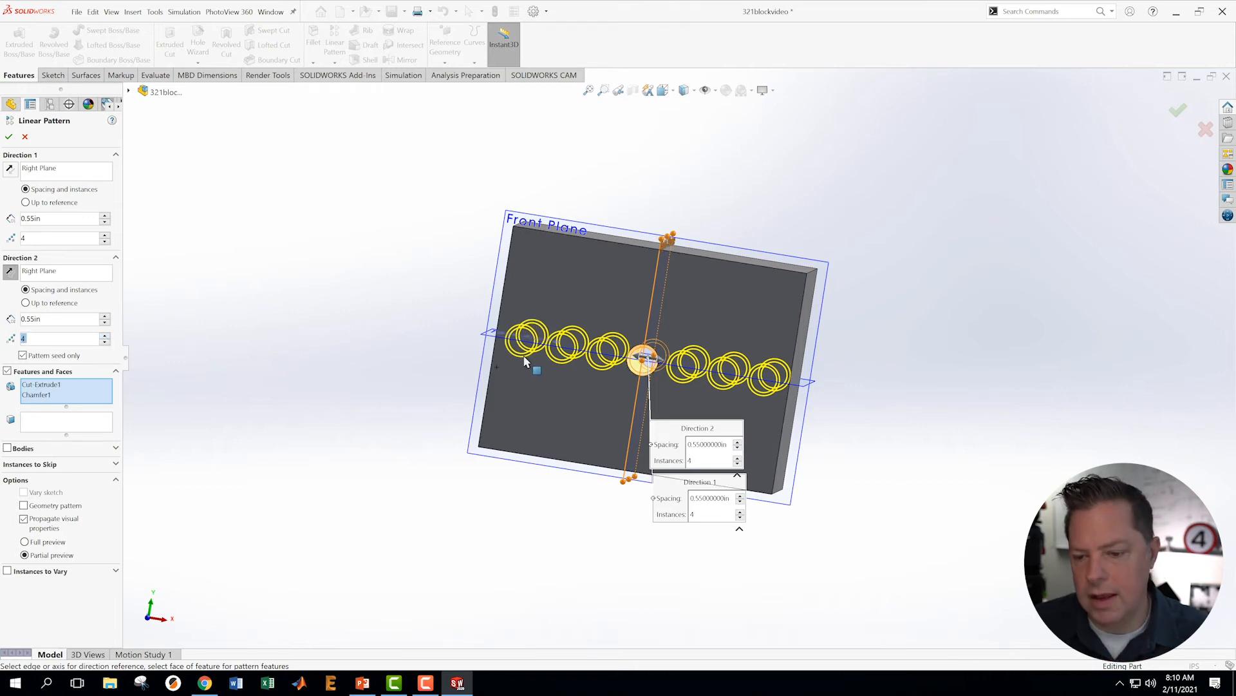
pyautogui.click(8, 137)
# Begin a linear pattern of the hole row with Direction 1 referencing the Top Plane, 0.55 in spacing and 3 instances
pyautogui.moveTo(411, 426); pyautogui.dragTo(368, 413, button='middle')
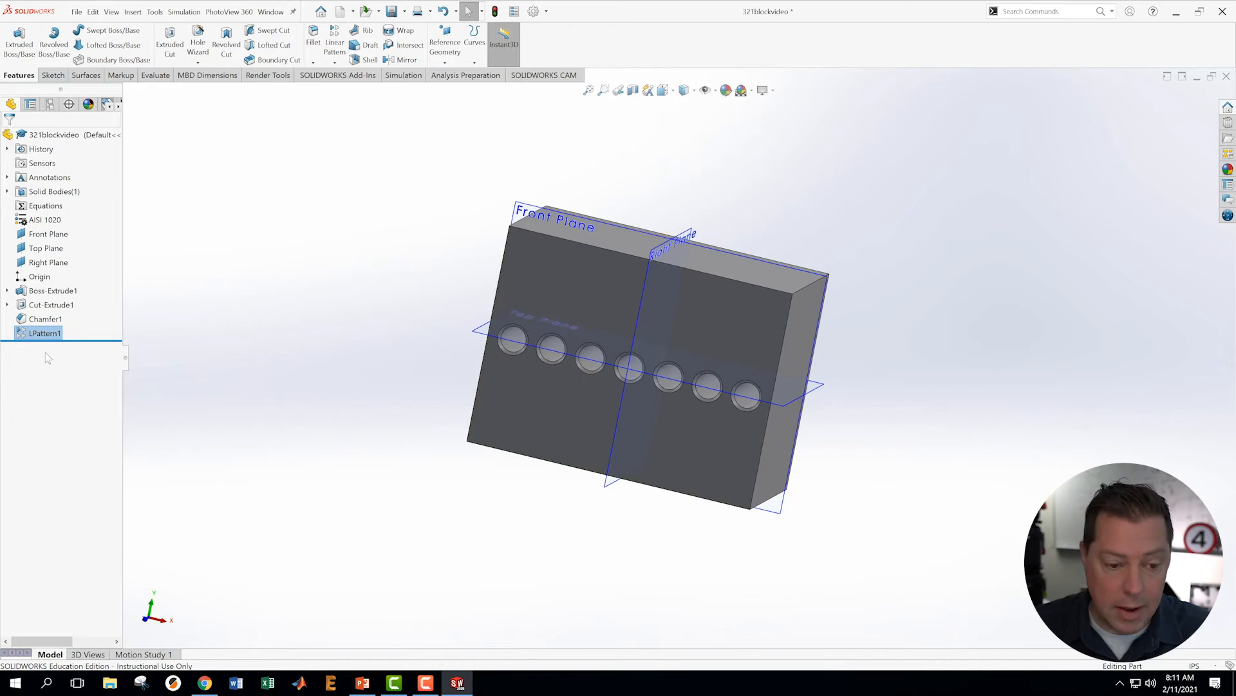
pyautogui.click(334, 62)
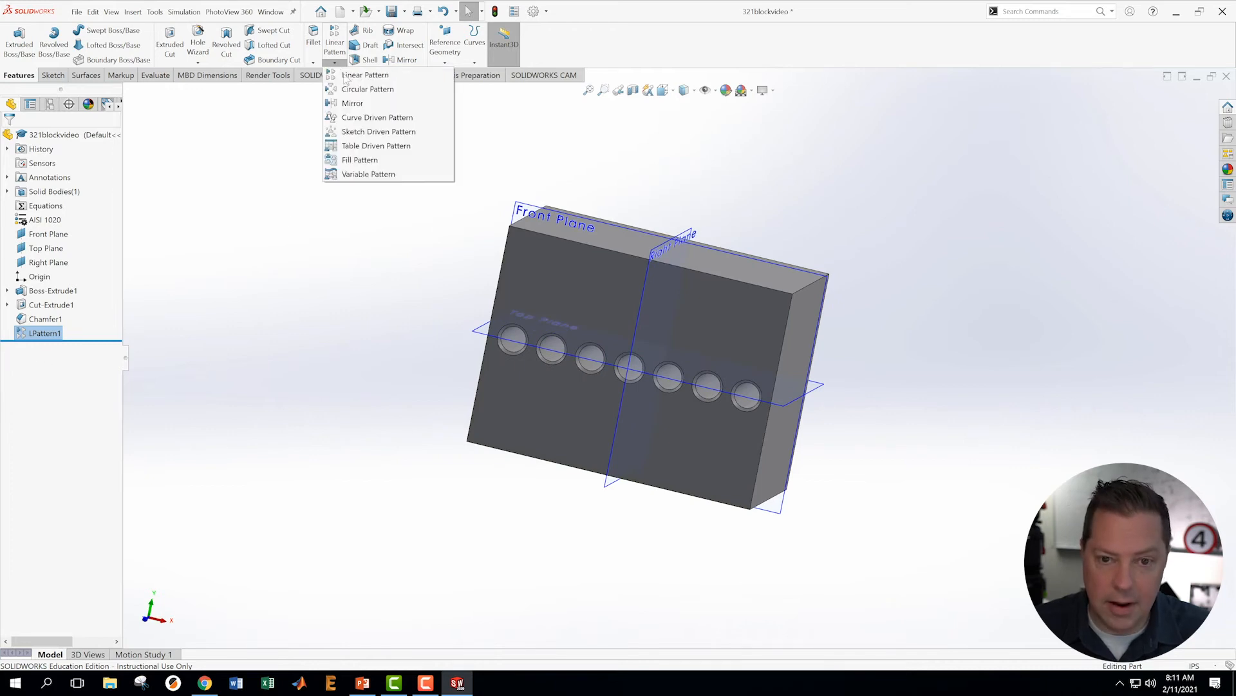
pyautogui.click(346, 77)
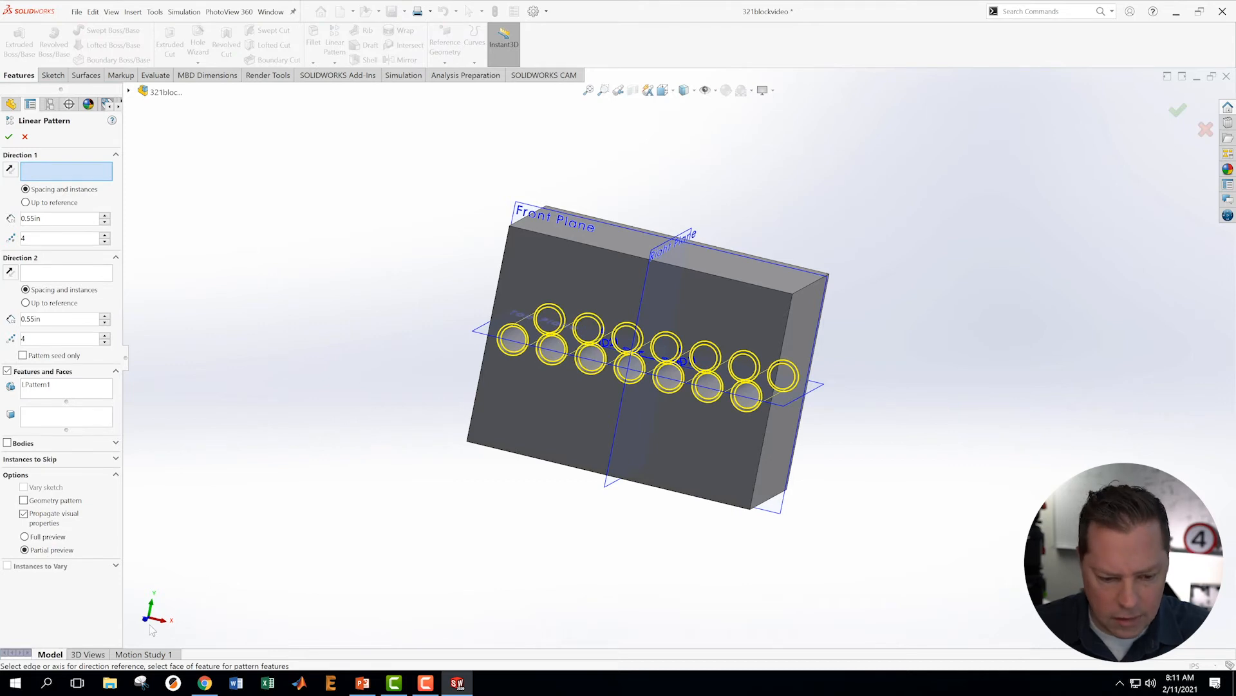
pyautogui.moveTo(403, 276)
pyautogui.mouseDown(button='middle')
pyautogui.moveTo(381, 265)
pyautogui.moveTo(384, 279)
pyautogui.mouseUp(button='middle')
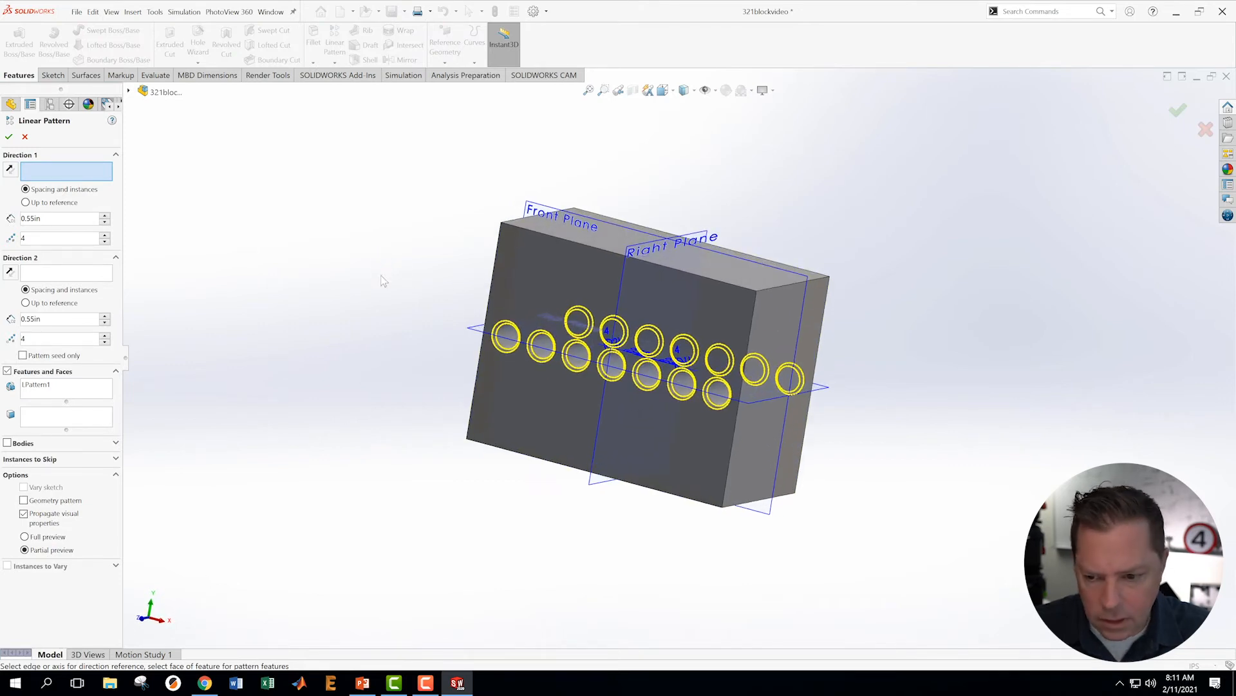
pyautogui.click(827, 394)
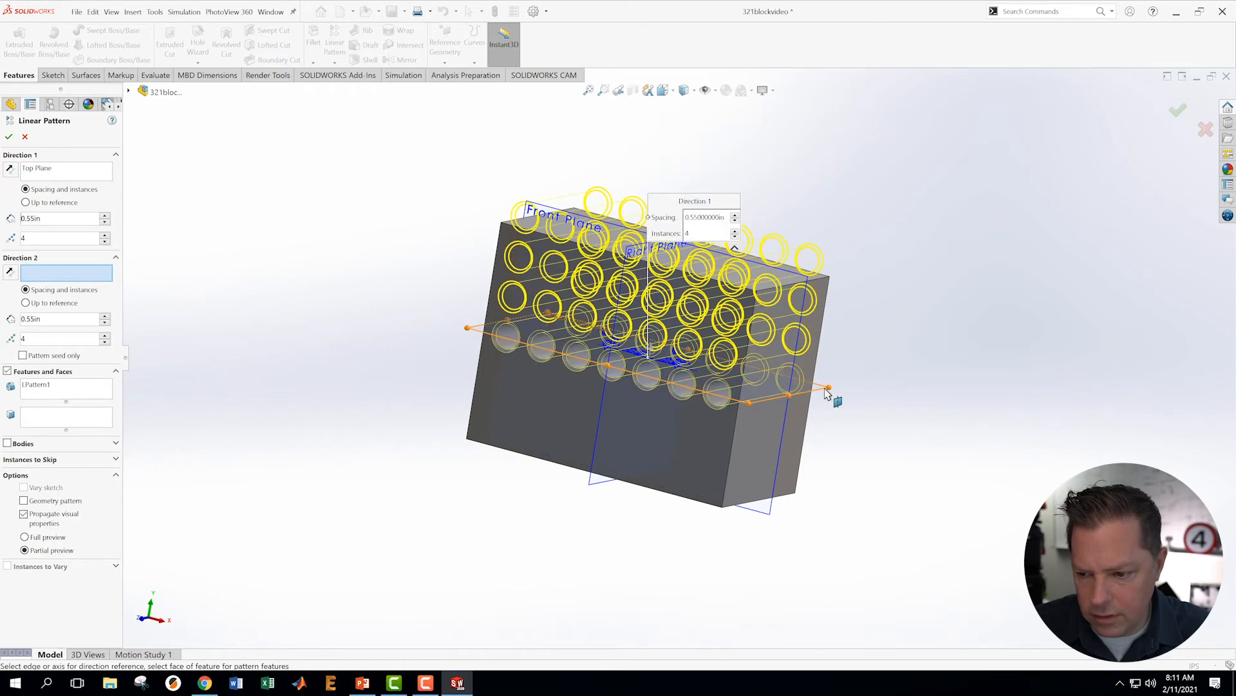
pyautogui.click(104, 242)
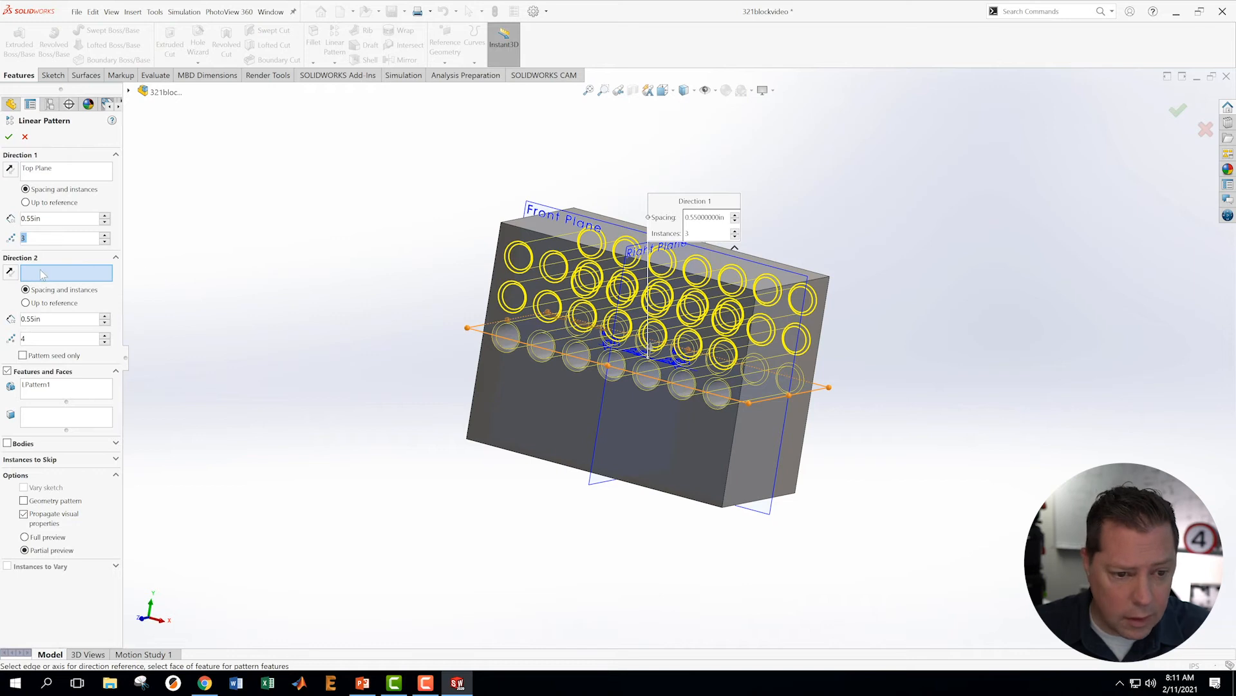
# Add a reversed Direction 2 from the Top Plane with 0.55 in spacing, 3 instances and Pattern seed only, and accept the pattern
pyautogui.click(824, 400)
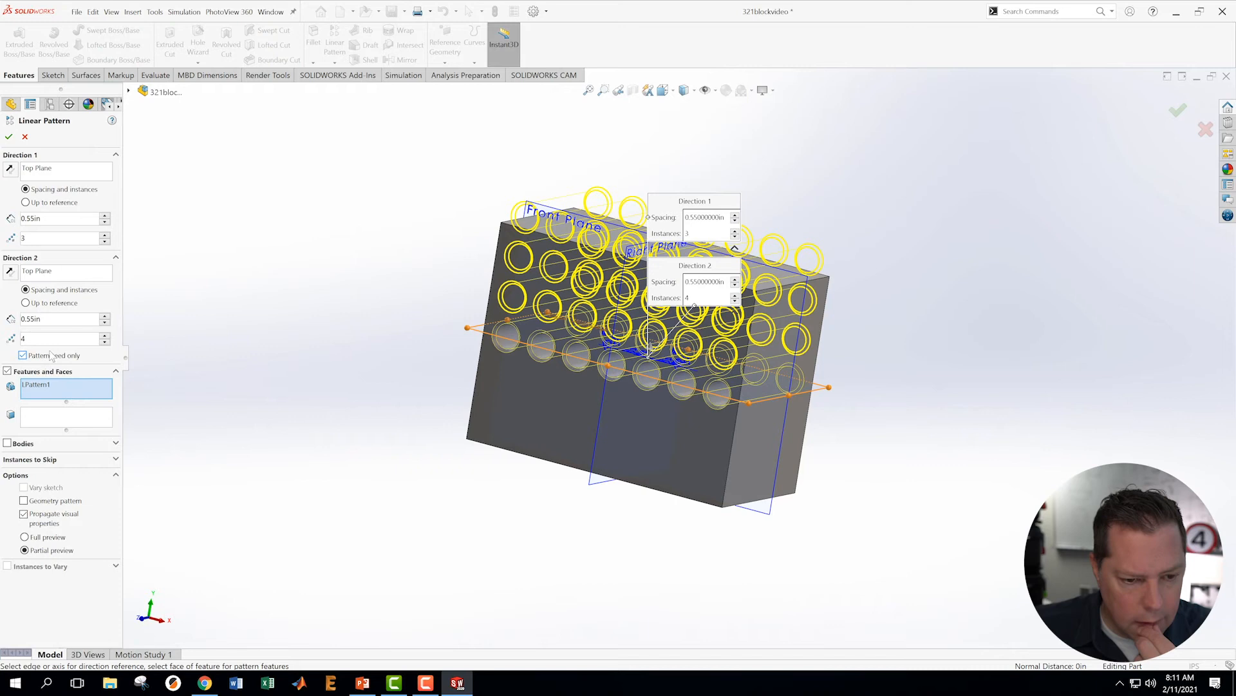
pyautogui.click(11, 273)
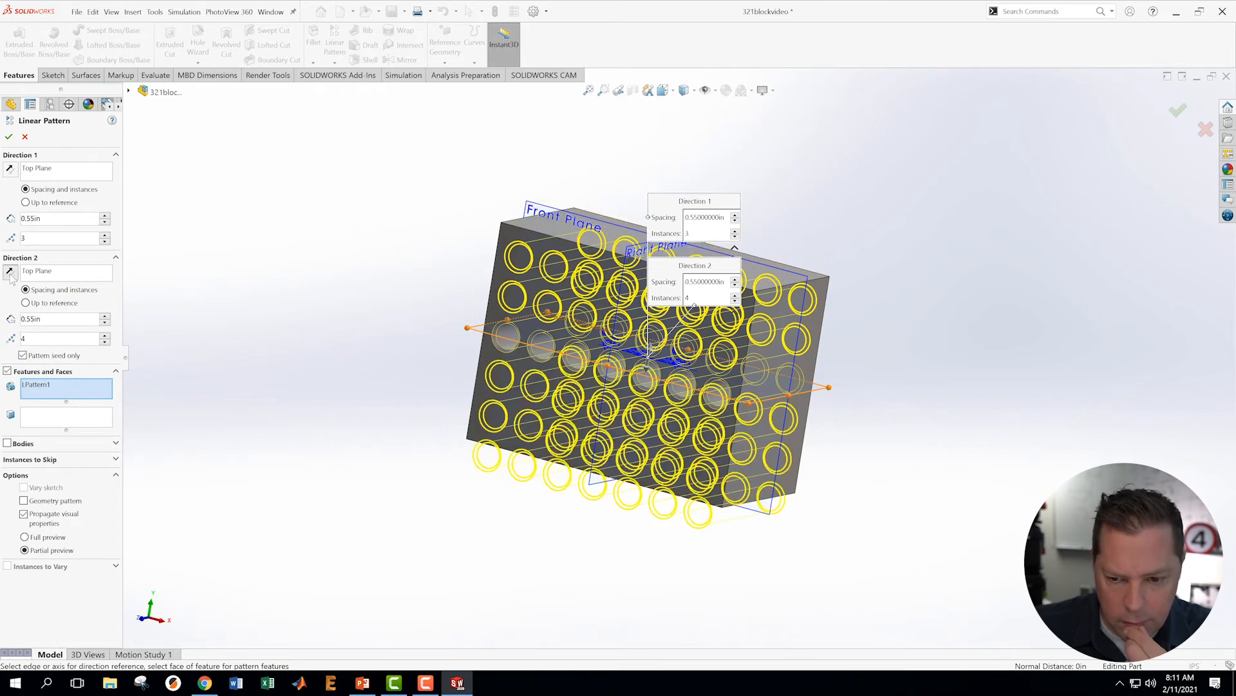
pyautogui.click(104, 342)
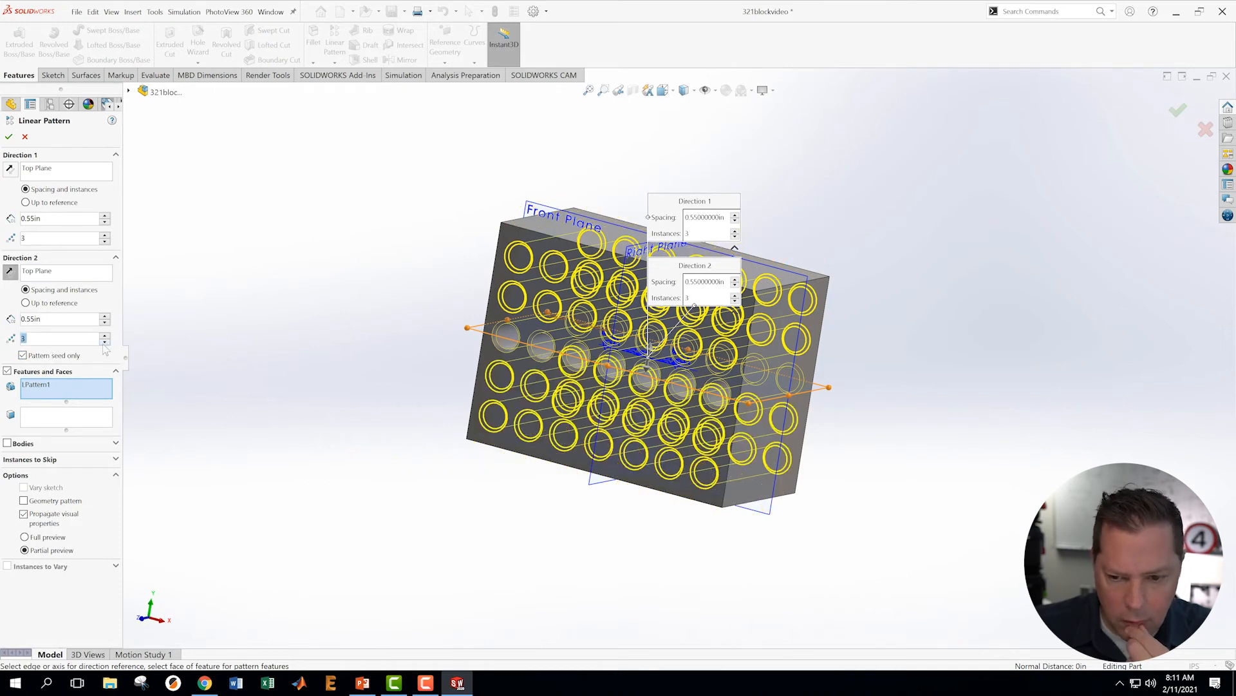
pyautogui.click(9, 137)
pyautogui.moveTo(288, 404); pyautogui.dragTo(790, 549, button='middle')
pyautogui.moveTo(723, 352); pyautogui.dragTo(767, 463, button='middle')
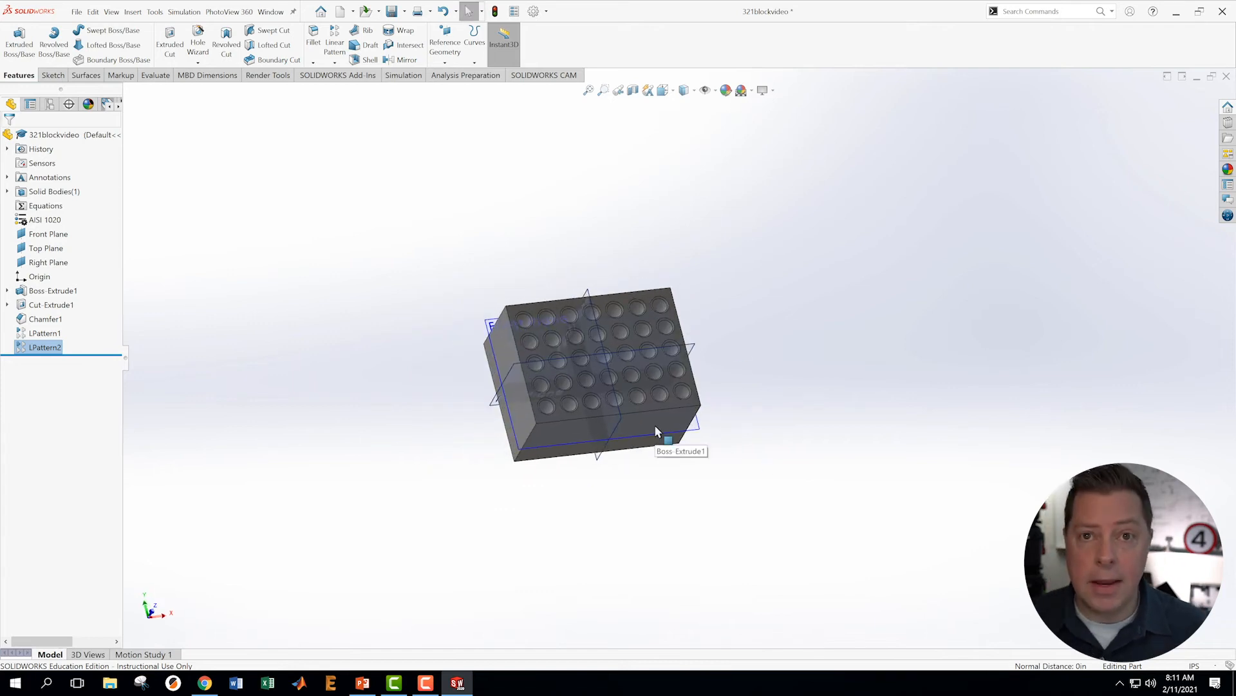
# Linear-pattern the second hole cut and its chamfer both ways from the Right Plane with 0.55 in spacing, and accept the pattern
pyautogui.moveTo(40, 325)
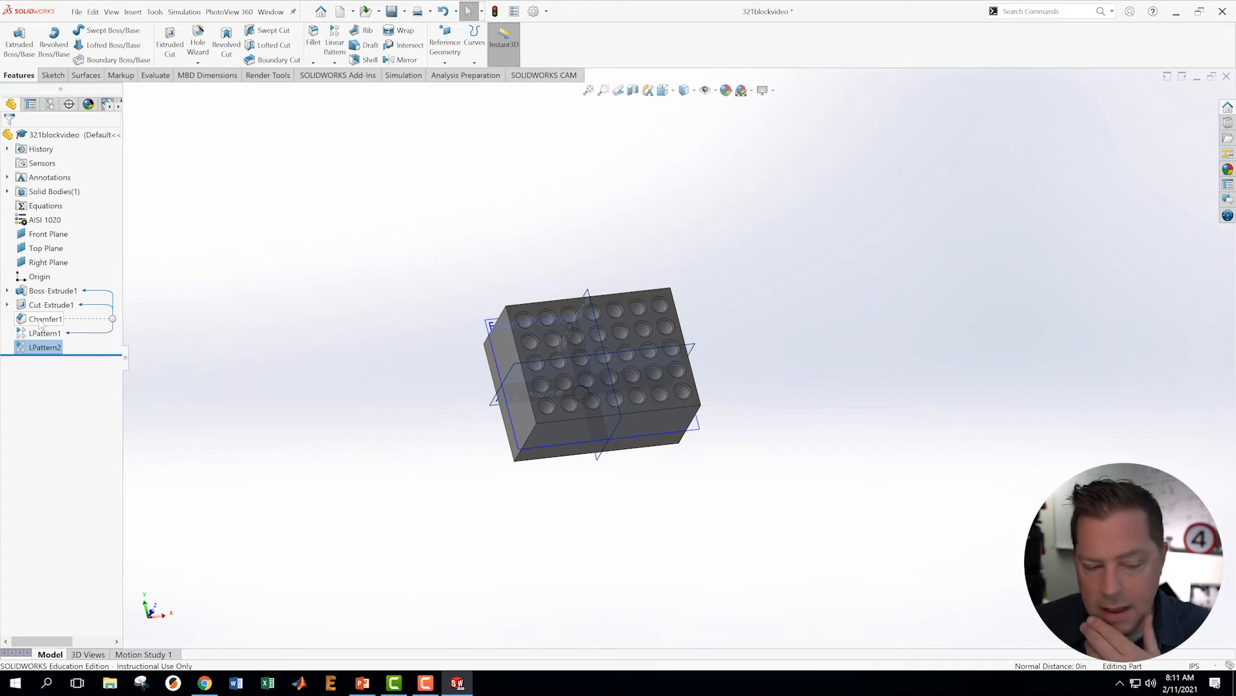
pyautogui.click(205, 326)
pyautogui.moveTo(205, 326); pyautogui.dragTo(273, 279, button='middle')
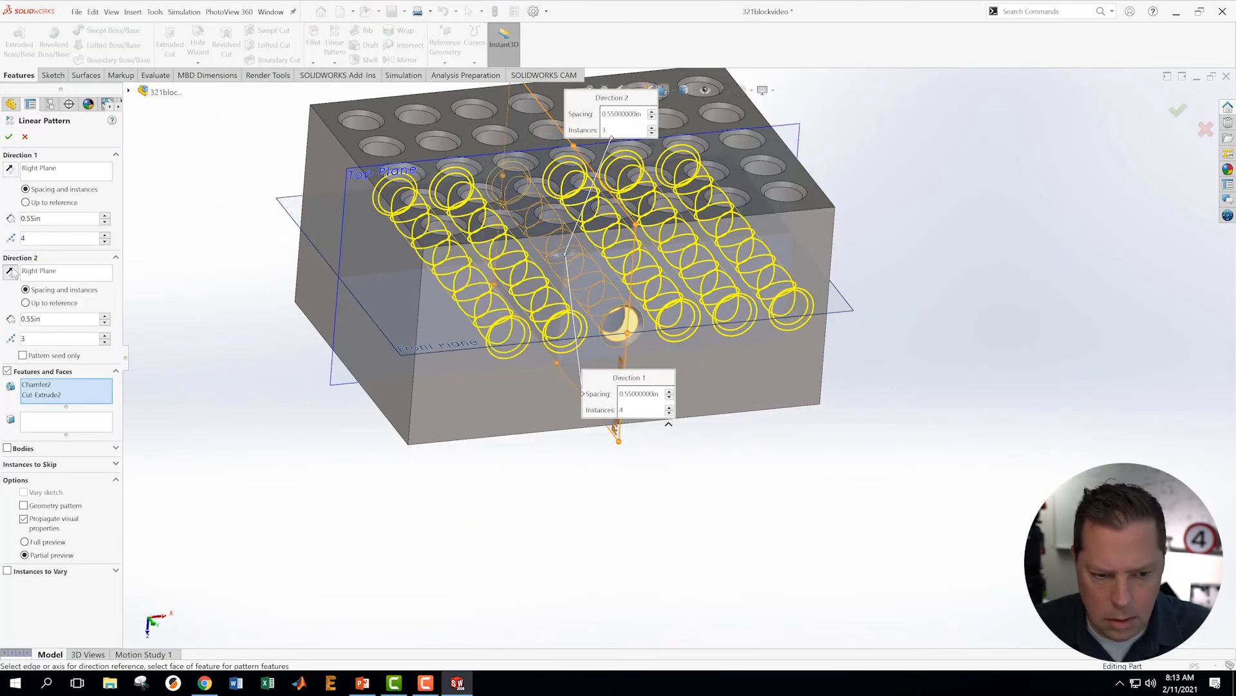
pyautogui.click(9, 137)
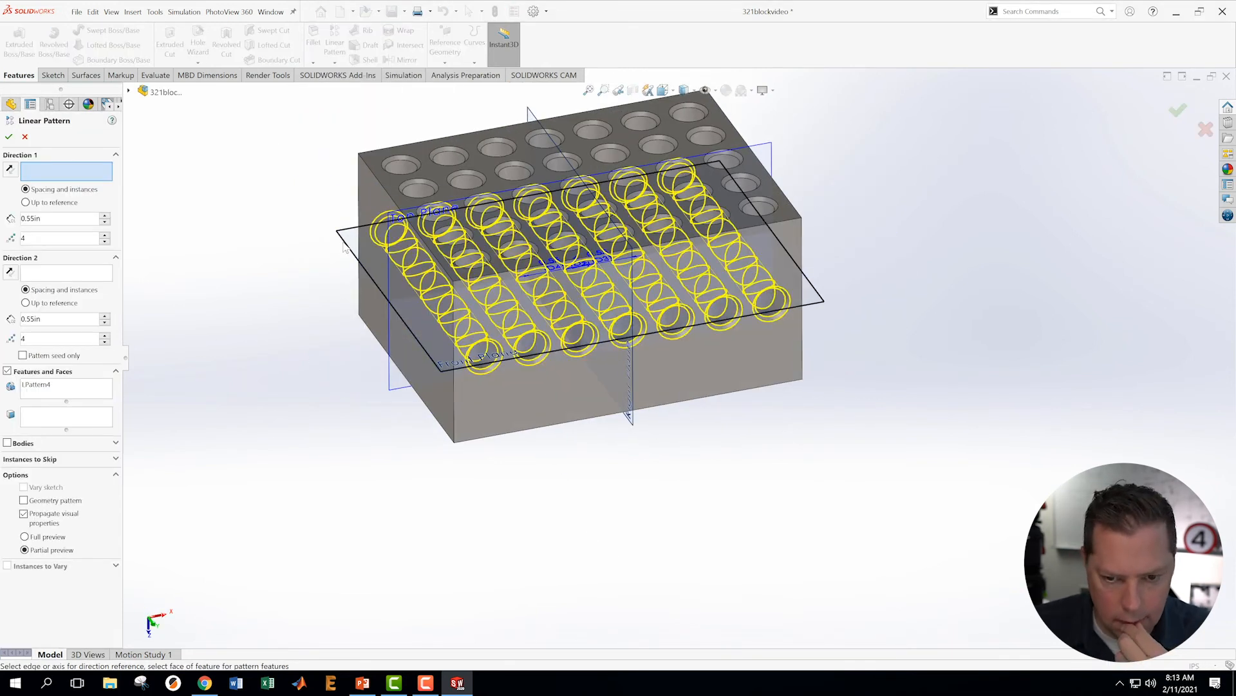
# Linear-pattern the second hole row both ways from the Front Plane with 0.55 in spacing and 2 instances in each direction
pyautogui.moveTo(264, 225); pyautogui.dragTo(453, 273, button='middle')
pyautogui.write('2')
pyautogui.click(422, 278)
pyautogui.click(9, 271)
pyautogui.write('2')
pyautogui.click(9, 137)
# Sketch a circle centred on the origin on the Right Plane
pyautogui.scroll(2, 386, 303)
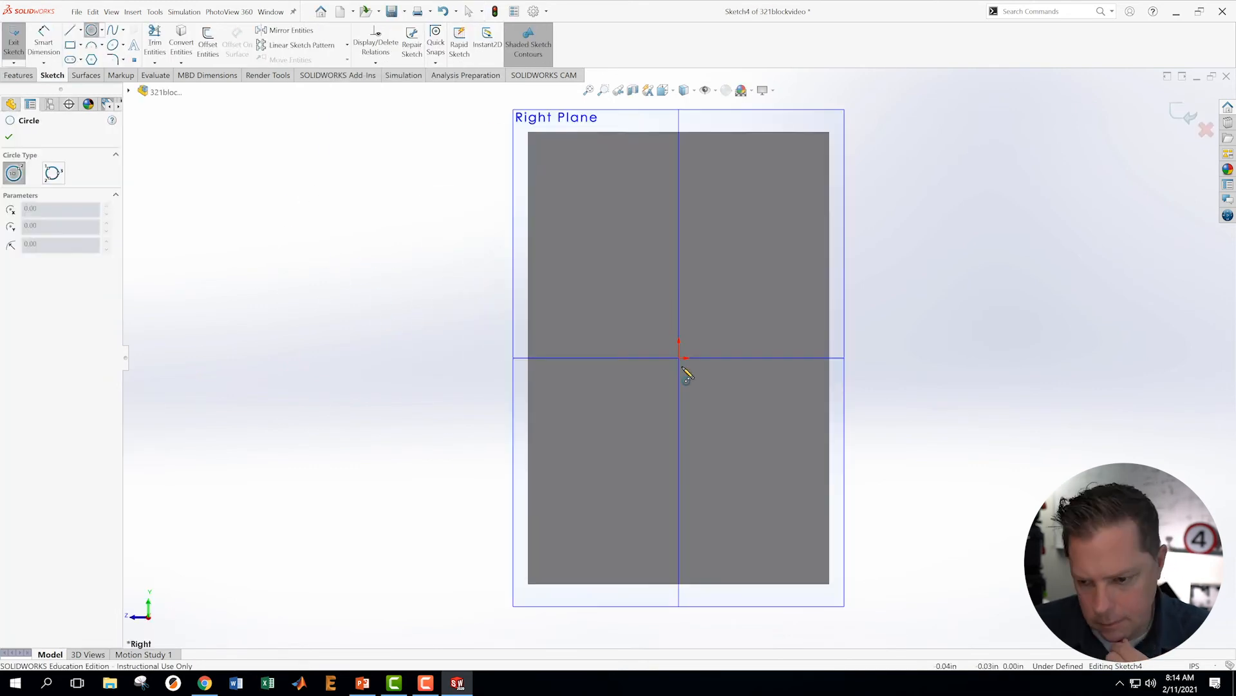
pyautogui.click(679, 358)
pyautogui.click(707, 357)
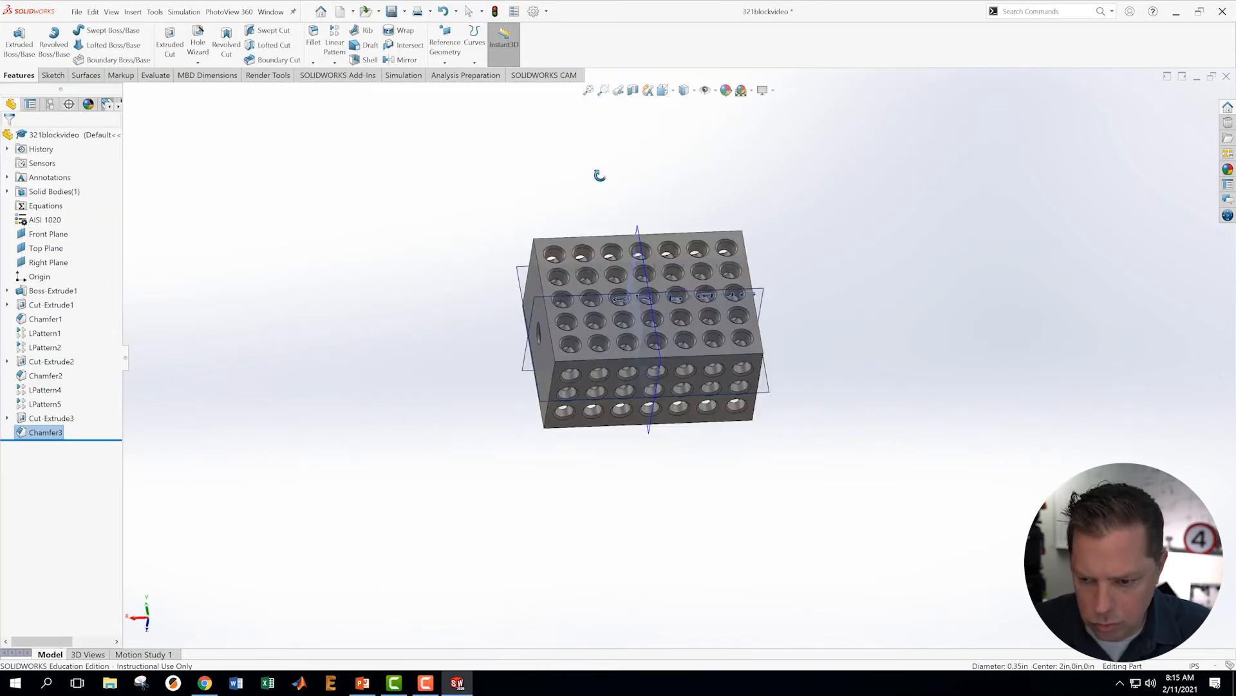
# Linear-pattern the third hole cut and its chamfer in two opposite directions into a row of five across the block's end face
pyautogui.moveTo(599, 175); pyautogui.dragTo(966, 174, button='middle')
pyautogui.keyDown('ctrl'); pyautogui.click(51, 418); pyautogui.keyUp('ctrl')
pyautogui.click(334, 44)
pyautogui.scroll(-1, 451, 425)
pyautogui.click(553, 334)
pyautogui.moveTo(489, 360); pyautogui.dragTo(279, 378, button='middle')
pyautogui.click(104, 235)
pyautogui.click(520, 334)
pyautogui.click(11, 272)
pyautogui.click(104, 336)
pyautogui.click(9, 136)
# Linear-pattern the five-hole row in two opposite directions to form three rows on the block's end faces
pyautogui.click(334, 44)
pyautogui.scroll(-1, 148, 376)
pyautogui.click(506, 308)
pyautogui.click(104, 241)
pyautogui.click(511, 312)
pyautogui.click(10, 272)
pyautogui.click(105, 342)
pyautogui.click(9, 137)
# Save the finished block part
pyautogui.moveTo(831, 251); pyautogui.dragTo(787, 320, button='middle')
pyautogui.scroll(-4, 674, 350)
pyautogui.moveTo(675, 350)
pyautogui.mouseDown(button='middle')
pyautogui.moveTo(930, 215)
pyautogui.moveTo(992, 332)
pyautogui.moveTo(1046, 295)
pyautogui.moveTo(1066, 338)
pyautogui.moveTo(1082, 336)
pyautogui.mouseUp(button='middle')
pyautogui.scroll(3, 765, 359)
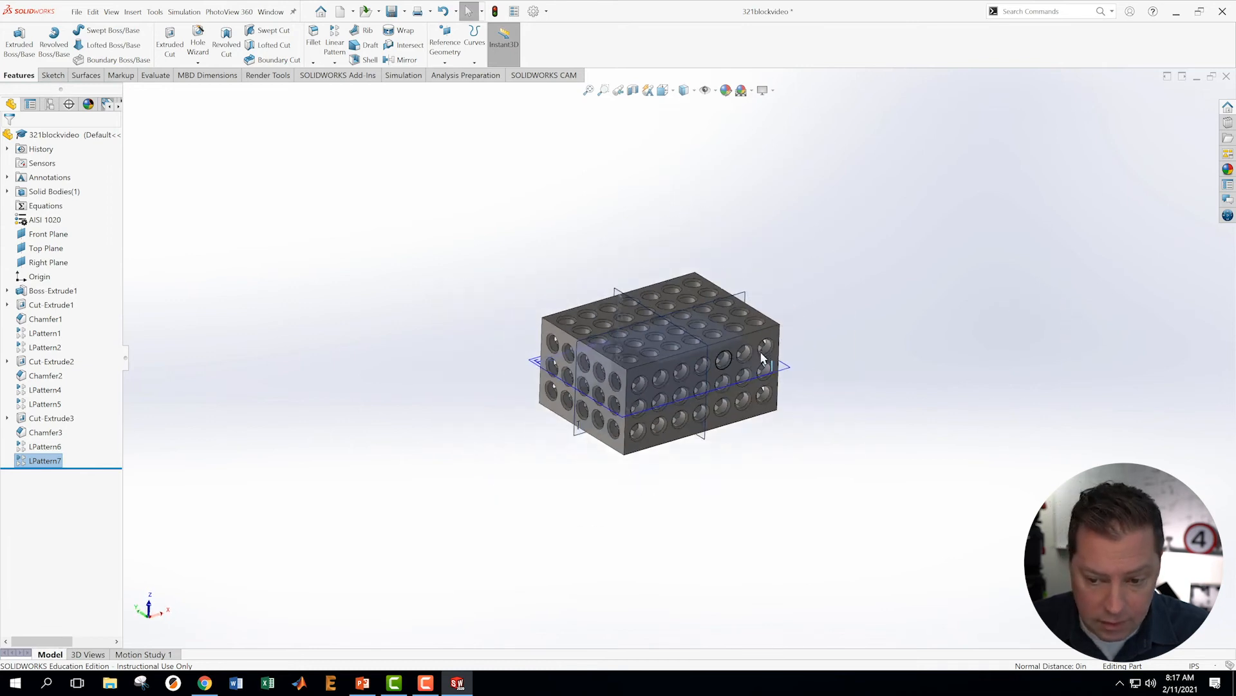
pyautogui.scroll(-1, 764, 359)
pyautogui.click(76, 13)
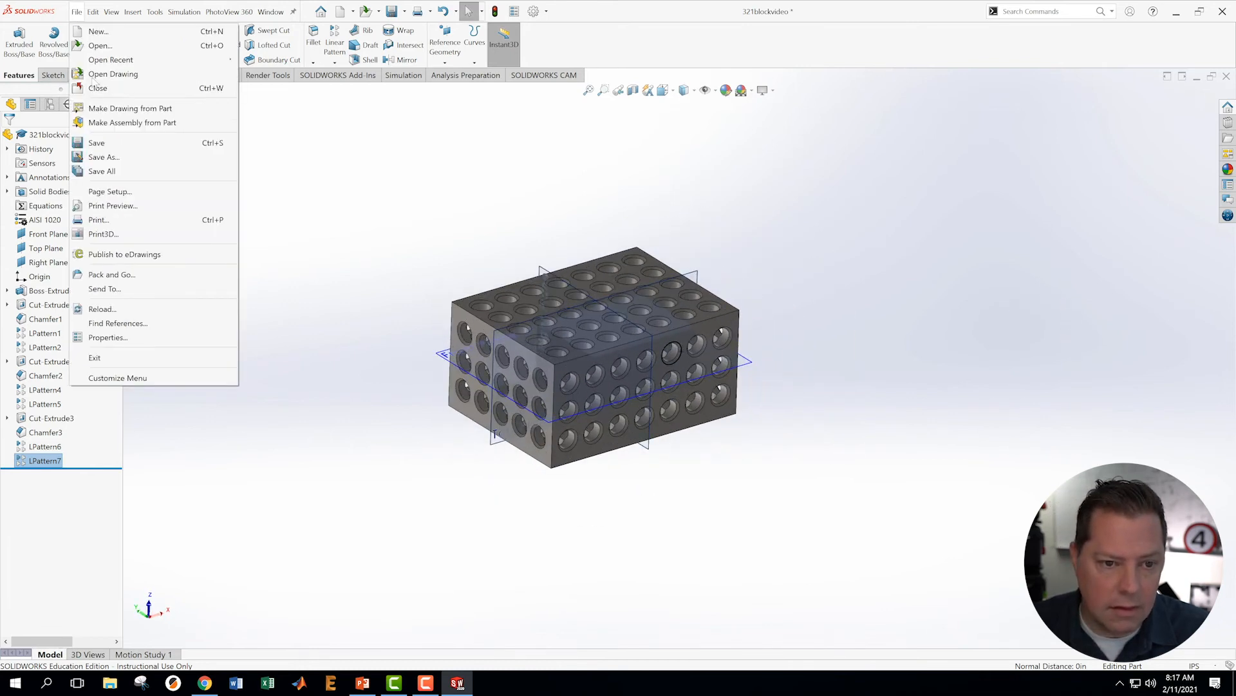
pyautogui.click(108, 143)
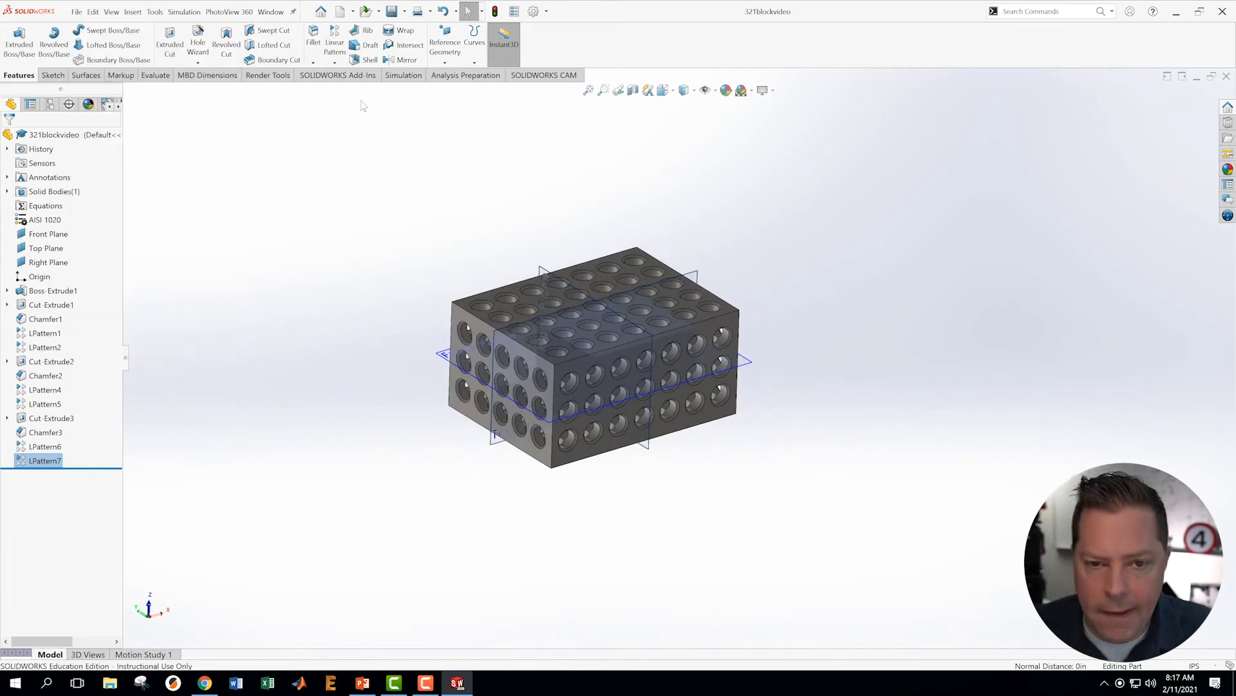
# Start a chamfer and select five outer edges of the block around two adjacent faces
pyautogui.click(313, 63)
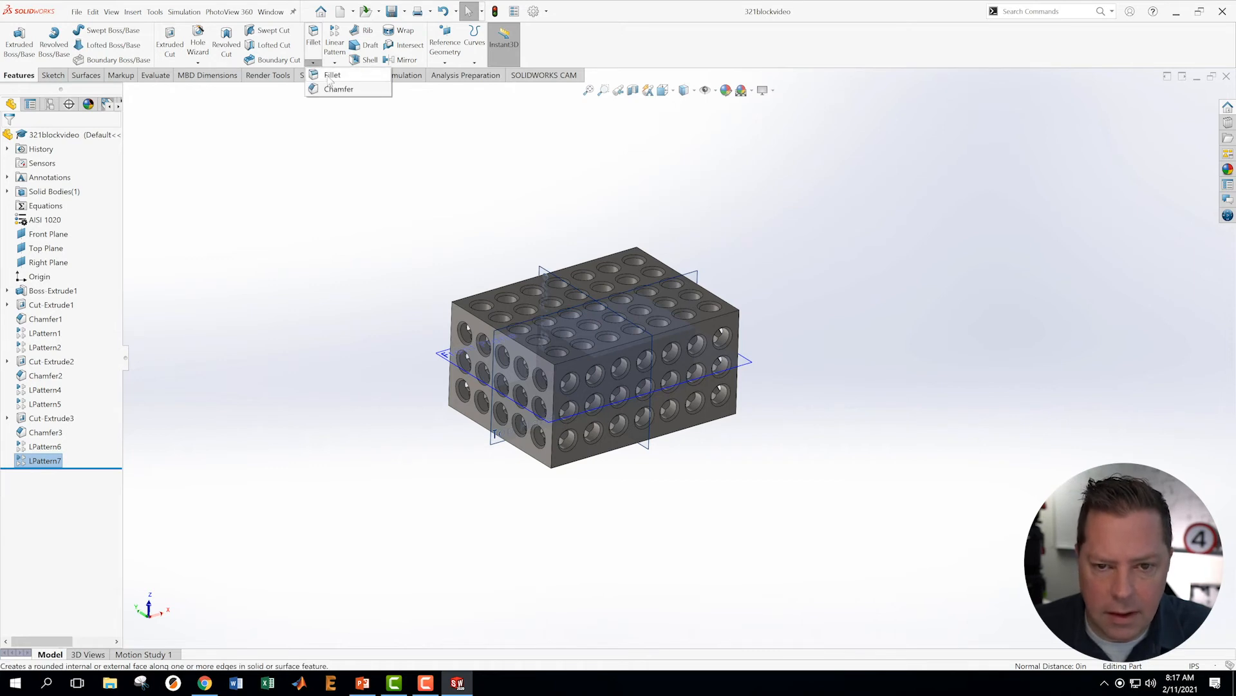
pyautogui.click(339, 89)
pyautogui.scroll(-5, 606, 322)
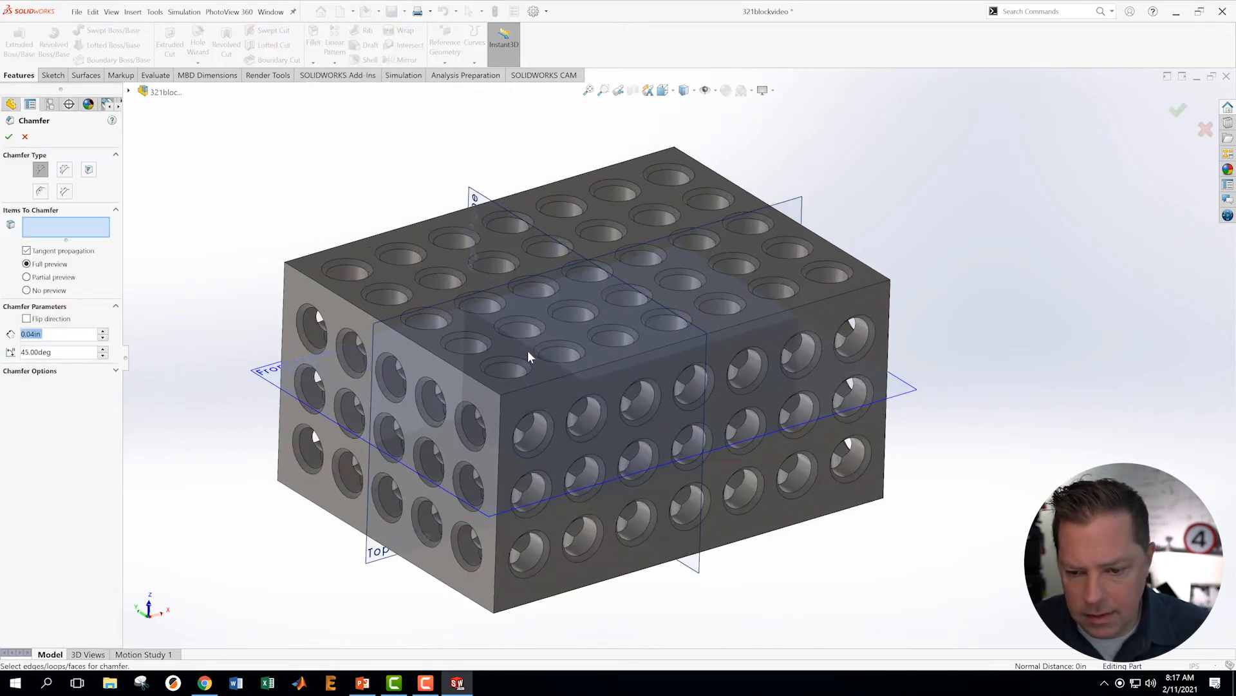
pyautogui.click(502, 394)
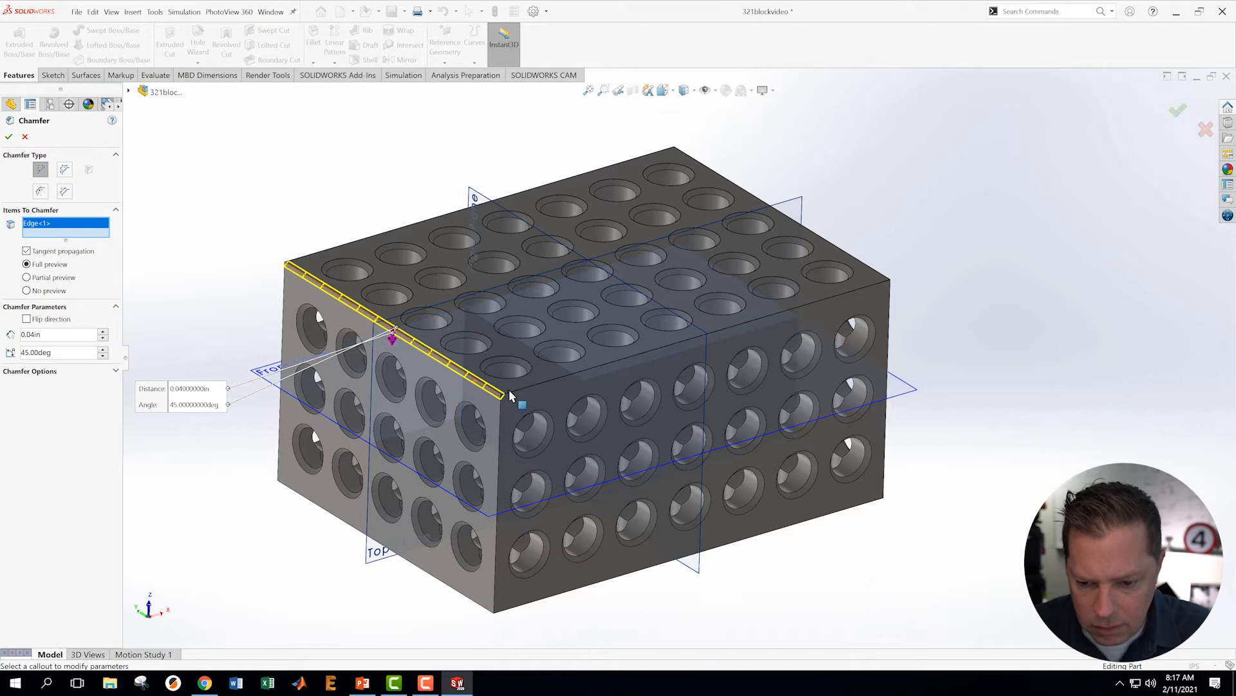
pyautogui.click(513, 391)
pyautogui.click(501, 412)
pyautogui.moveTo(1002, 374); pyautogui.dragTo(540, 420, button='middle')
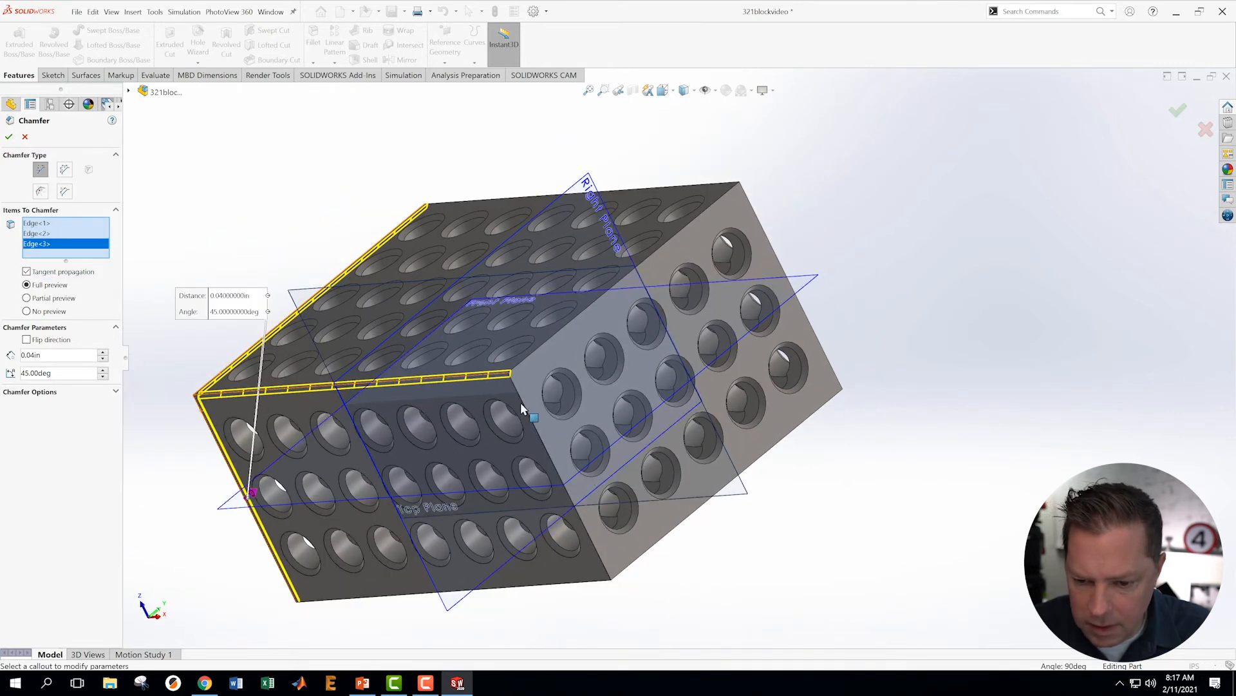
pyautogui.click(531, 383)
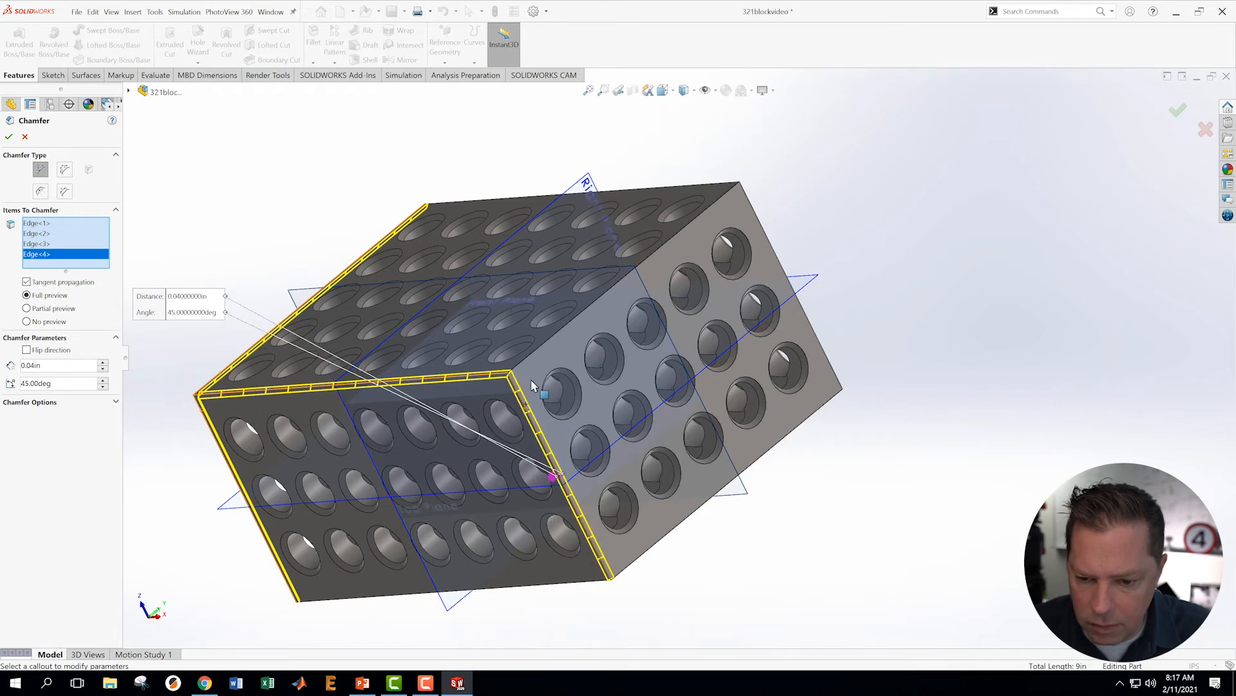
pyautogui.click(606, 293)
# Add three more outer edges at the block's far corners to the chamfer selection
pyautogui.moveTo(896, 209); pyautogui.dragTo(515, 464, button='middle')
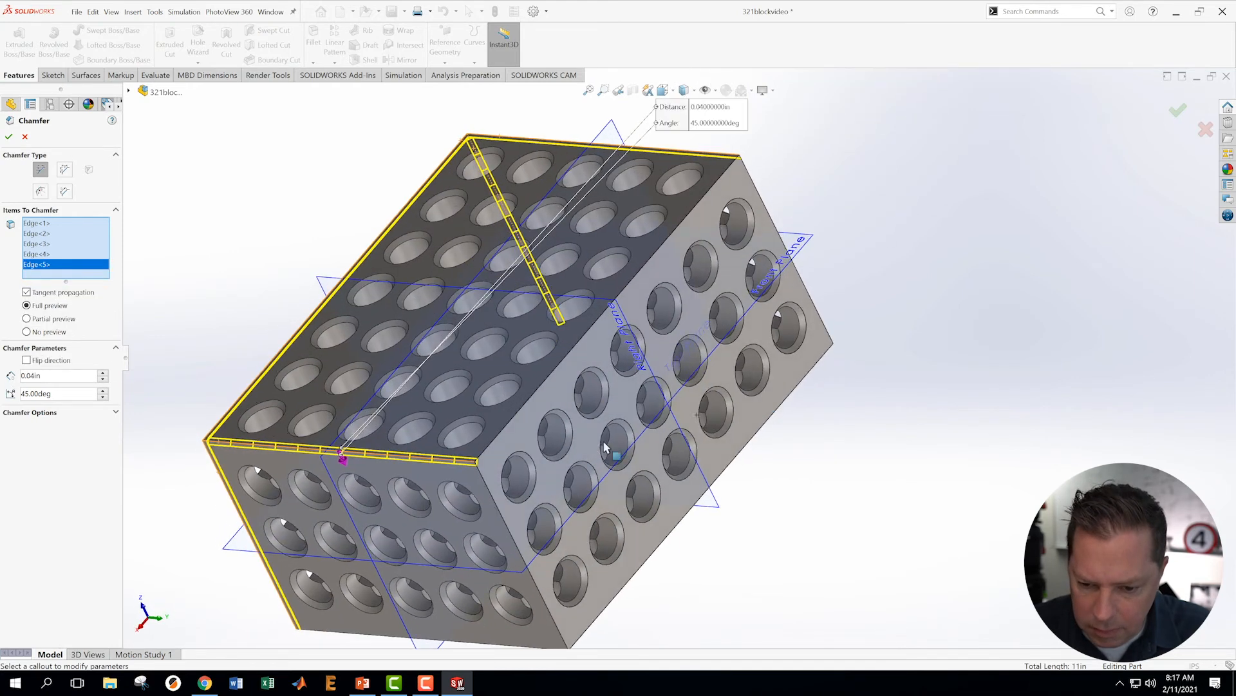
pyautogui.click(488, 453)
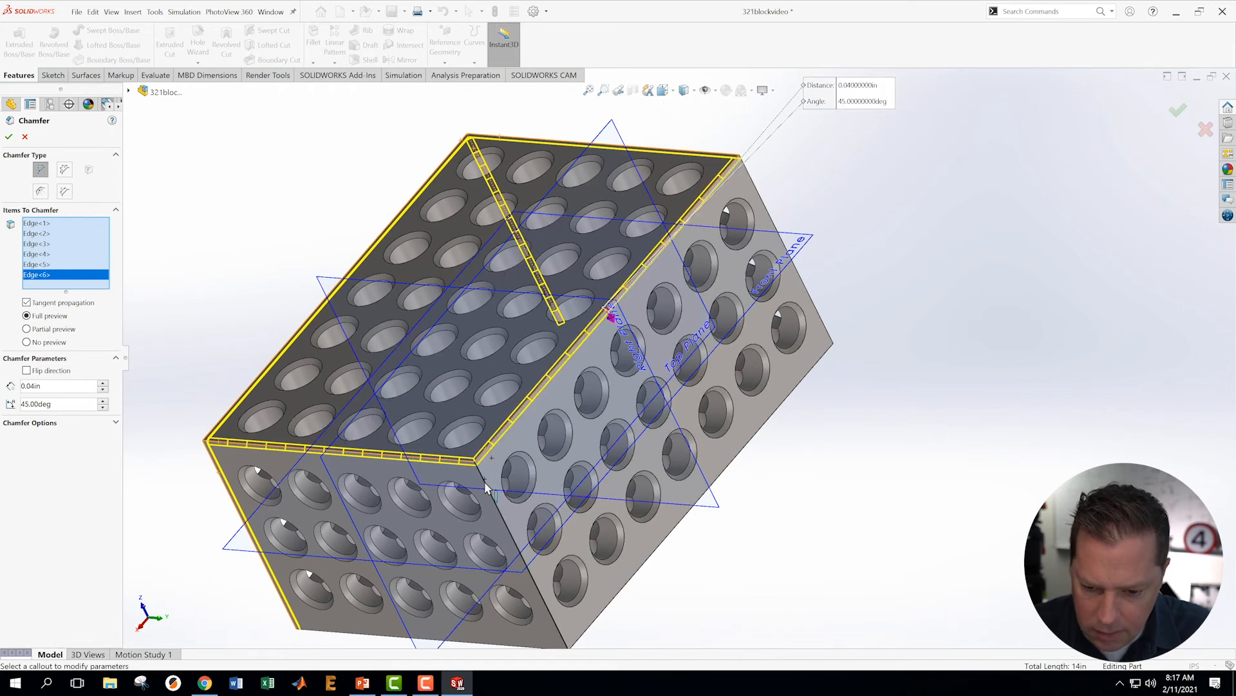
pyautogui.click(488, 488)
pyautogui.moveTo(929, 212); pyautogui.dragTo(629, 381, button='middle')
pyautogui.click(483, 380)
pyautogui.moveTo(715, 472); pyautogui.dragTo(692, 177, button='middle')
pyautogui.moveTo(737, 195); pyautogui.dragTo(751, 251, button='middle')
pyautogui.click(460, 304)
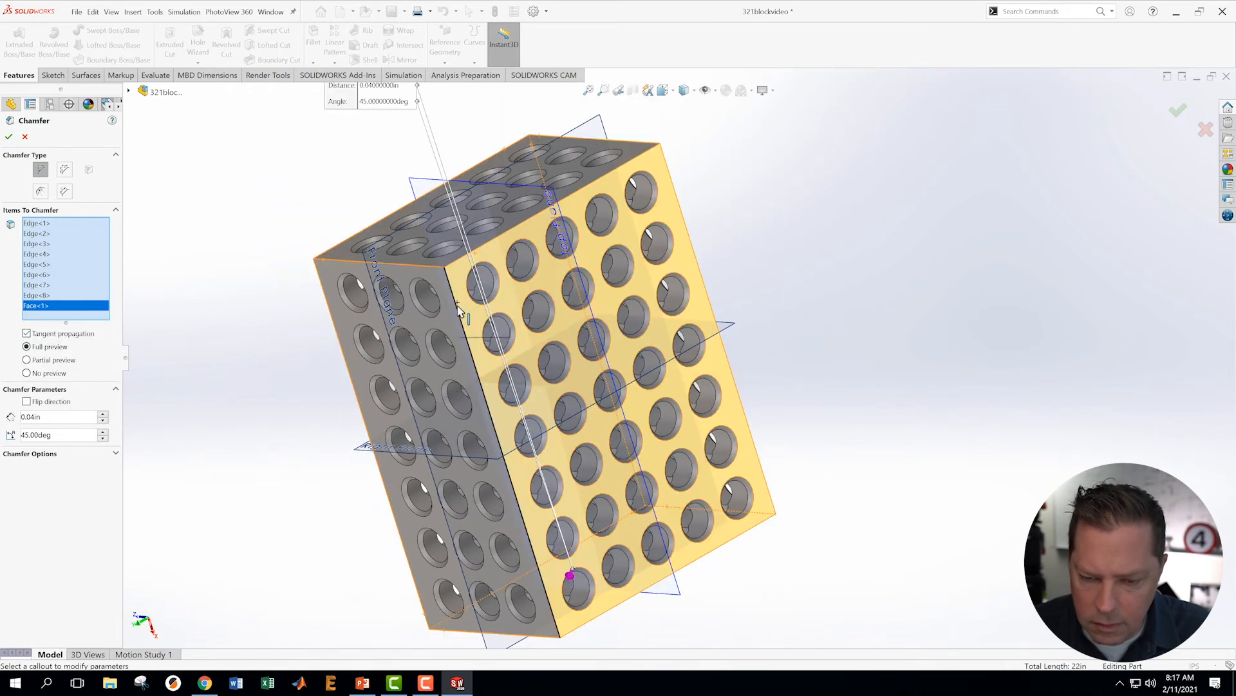
pyautogui.rightClick(72, 310)
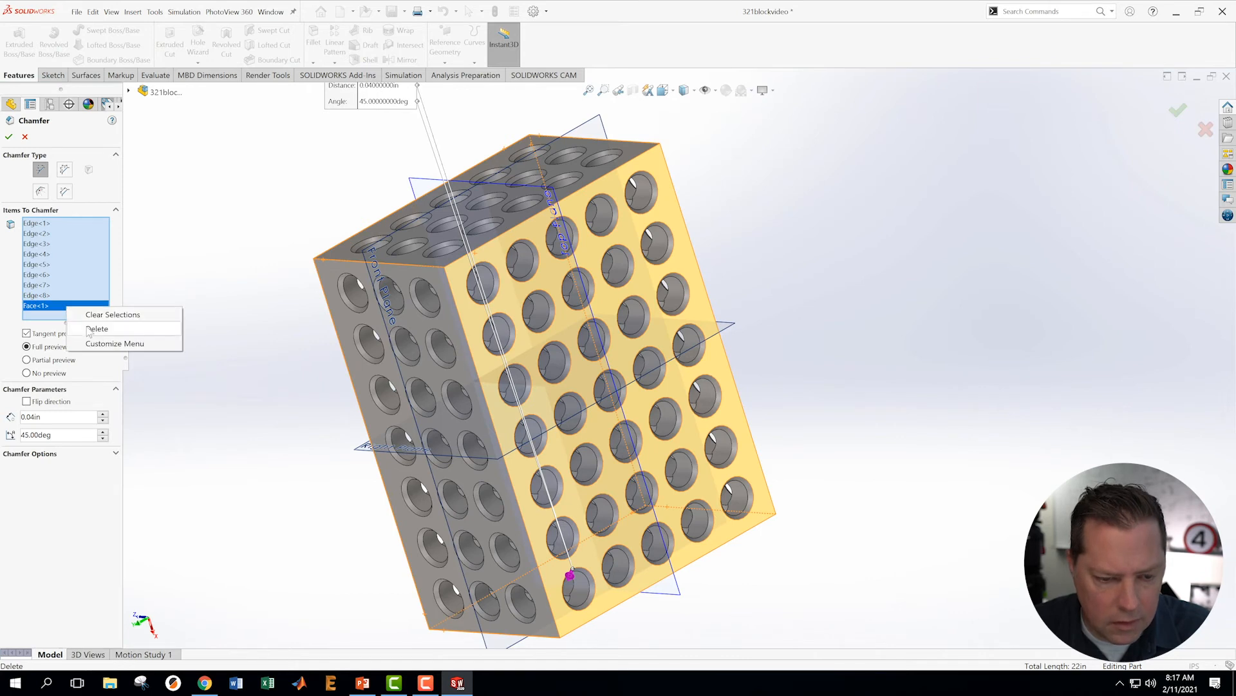
pyautogui.click(91, 329)
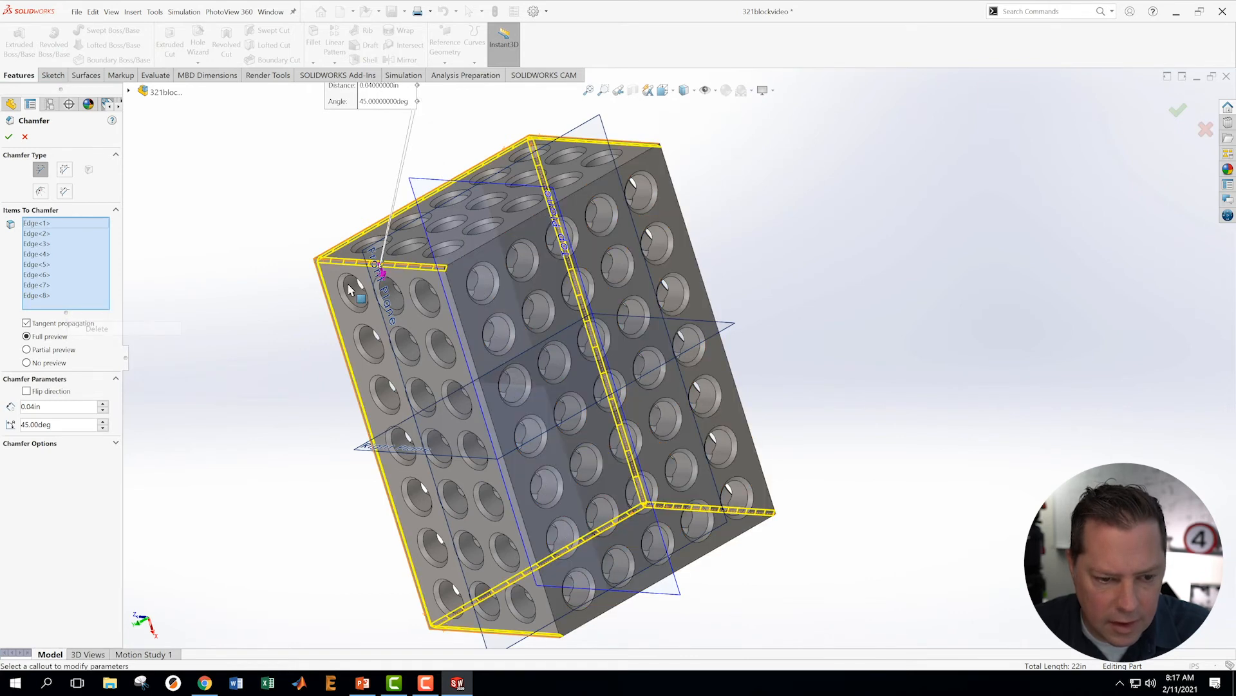
# Add the remaining four outer edges so all twelve block edges are in the chamfer selection
pyautogui.click(470, 258)
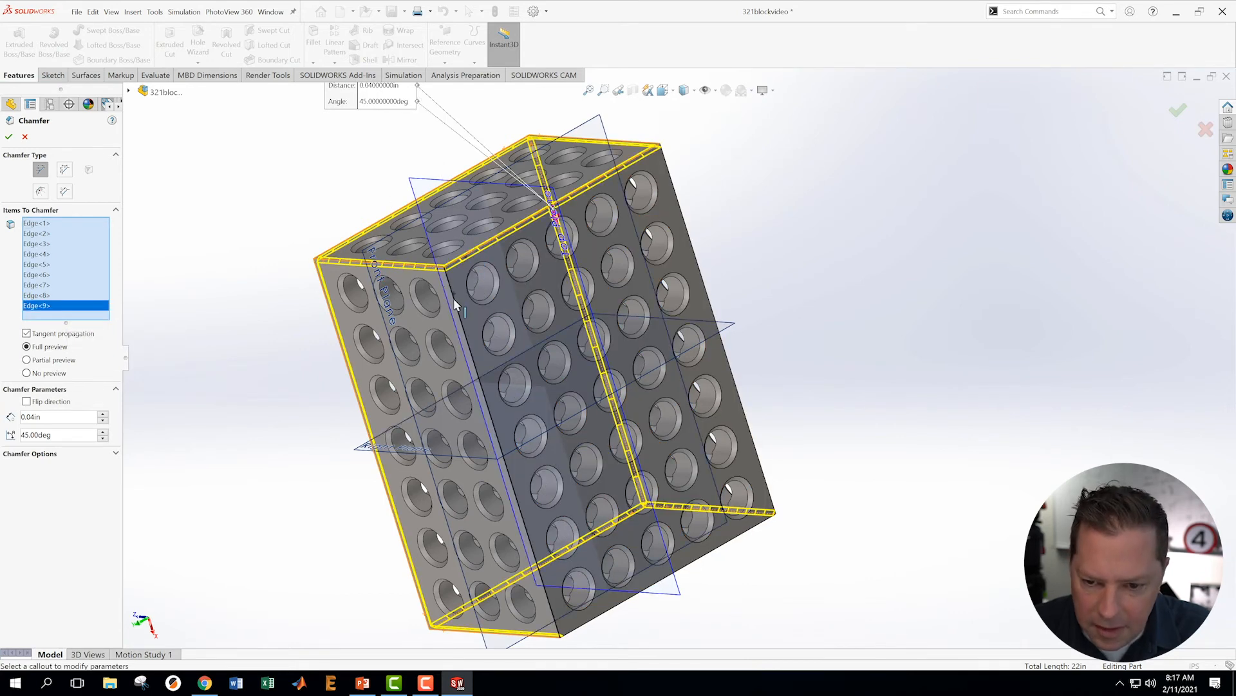
pyautogui.click(453, 299)
pyautogui.moveTo(802, 386); pyautogui.dragTo(636, 465, button='middle')
pyautogui.scroll(-3, 635, 465)
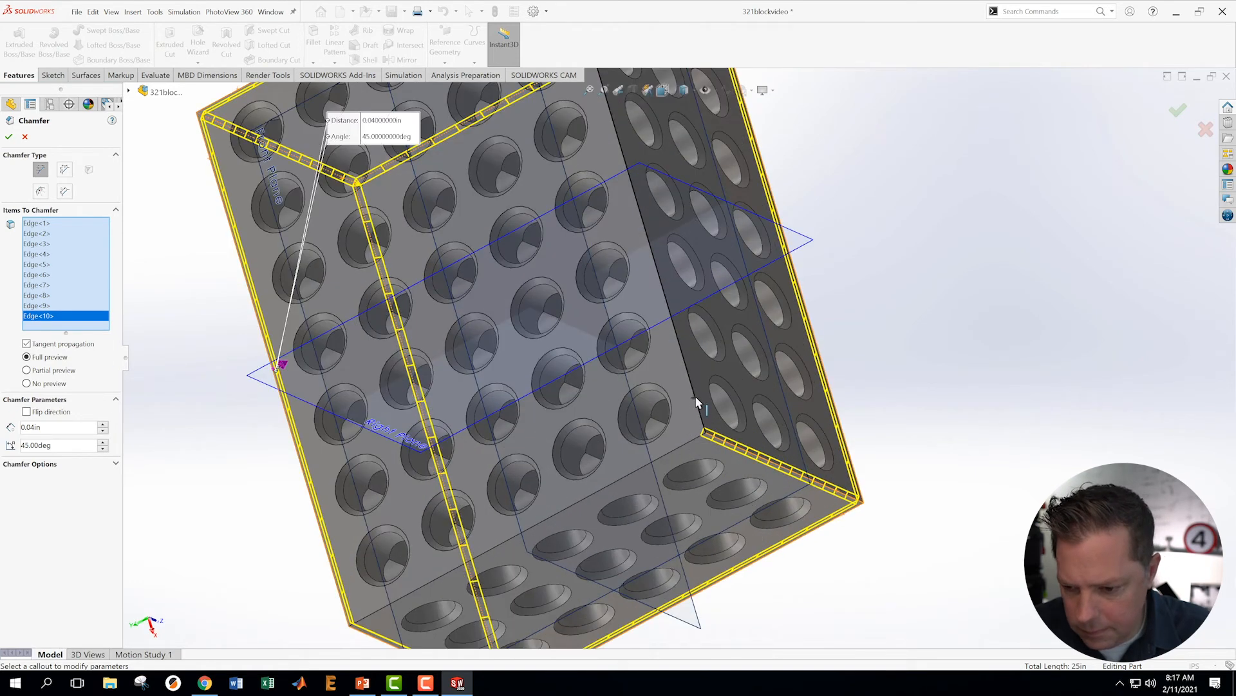
pyautogui.click(697, 430)
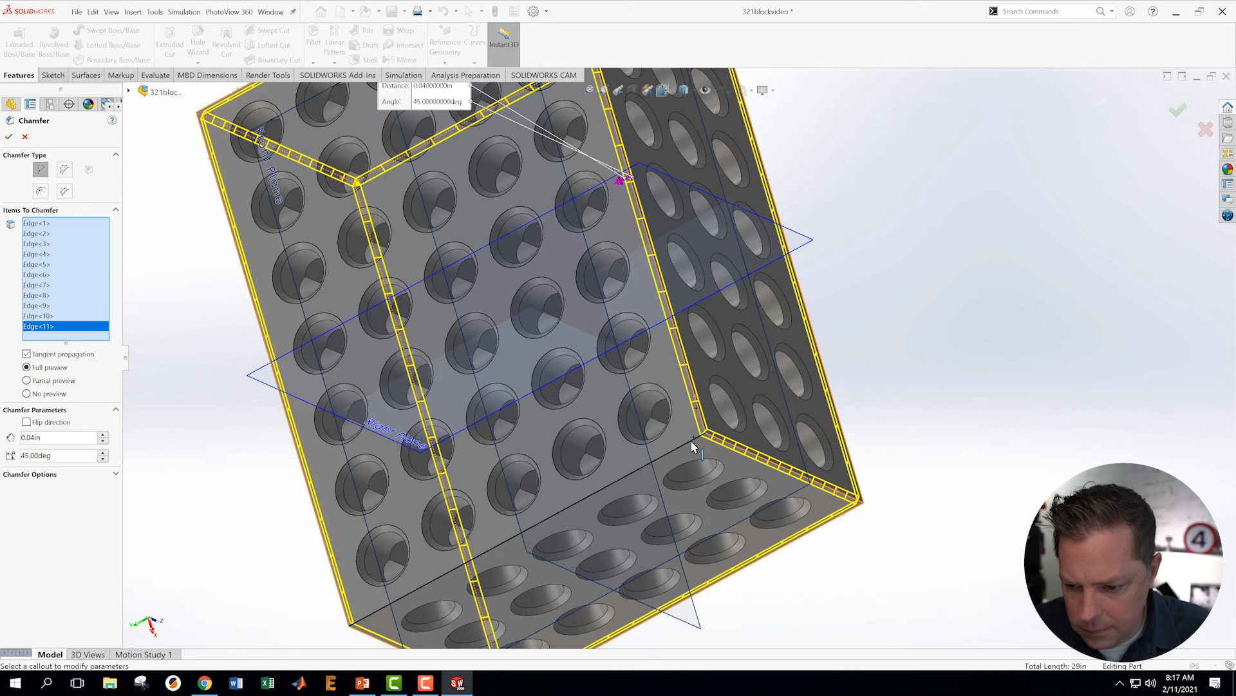
pyautogui.click(691, 439)
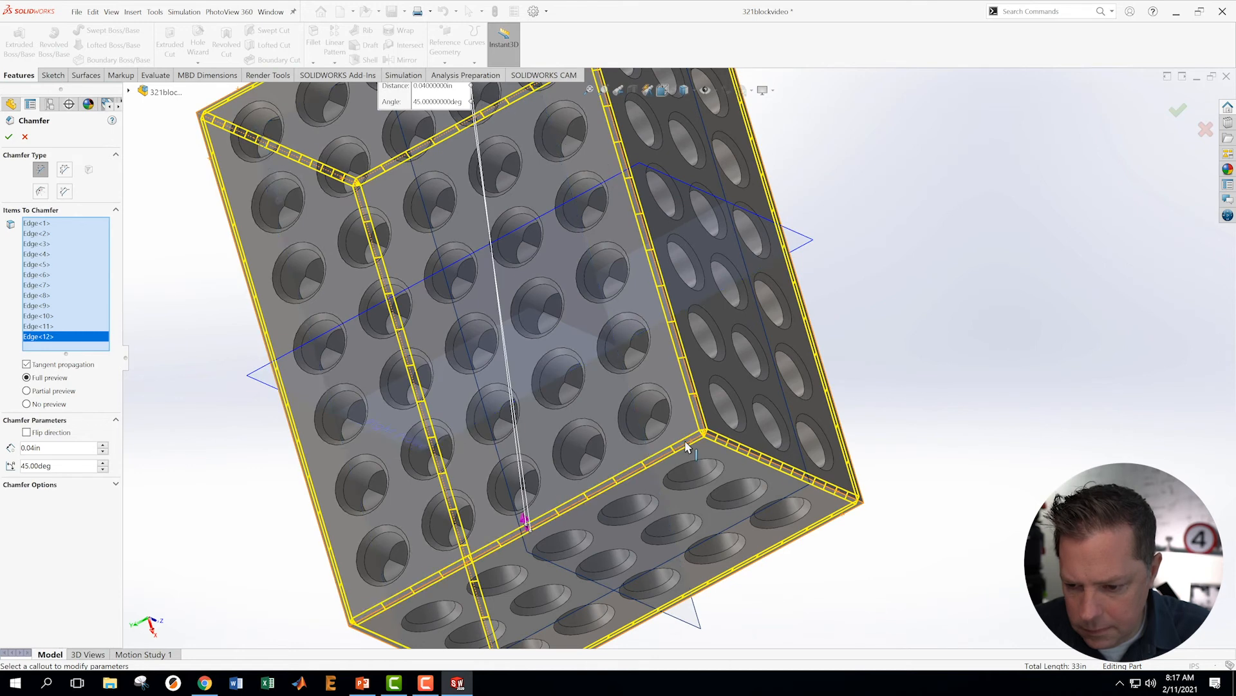
# Set the chamfer distance to 0.02 in at 45 degrees and apply it to the block's edges
pyautogui.click(41, 447)
pyautogui.press('BackSpace')
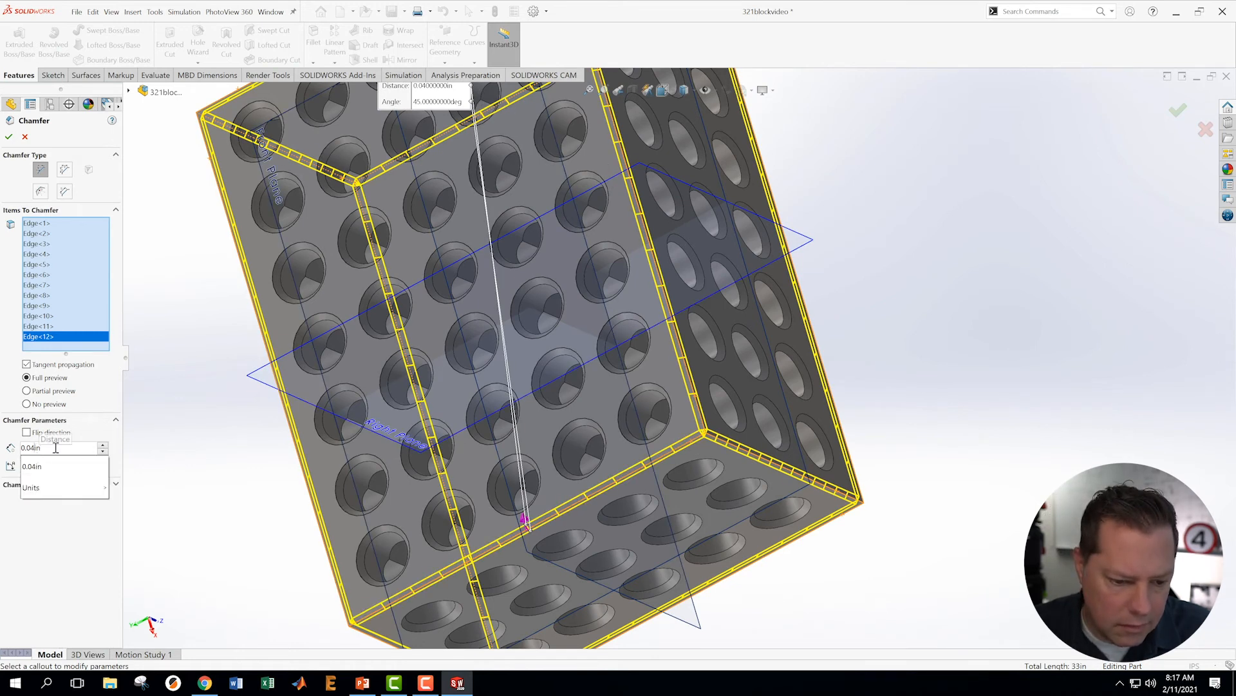
pyautogui.write('2')
pyautogui.press('Return')
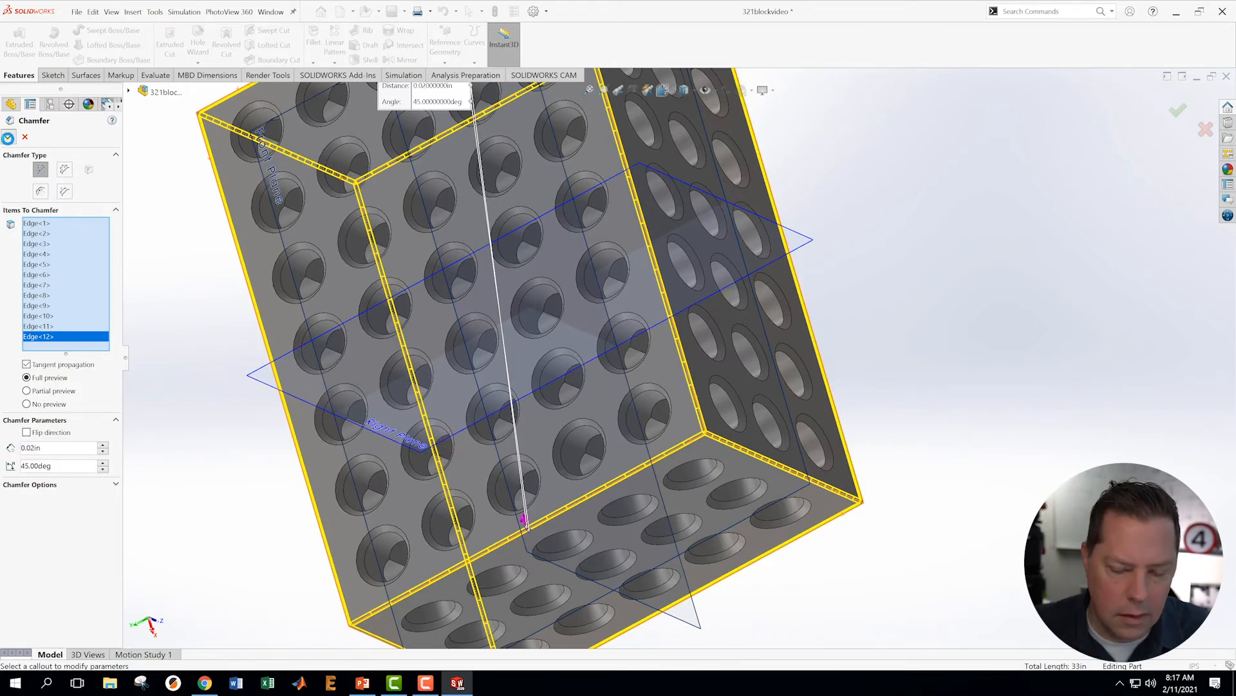
pyautogui.click(8, 137)
# Save the block part with its chamfered outer edges
pyautogui.press('f')
pyautogui.moveTo(573, 282); pyautogui.dragTo(780, 270, button='middle')
pyautogui.scroll(-2, 780, 270)
pyautogui.moveTo(695, 504); pyautogui.dragTo(721, 330, button='middle')
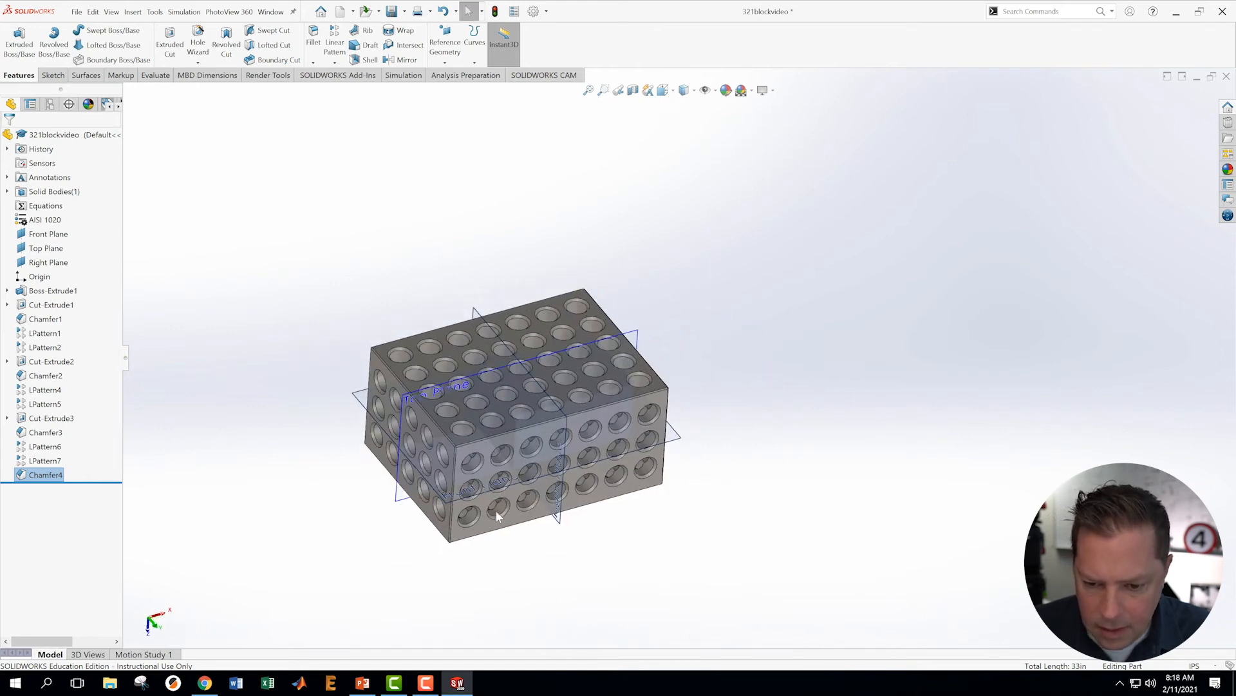
pyautogui.scroll(-2, 496, 510)
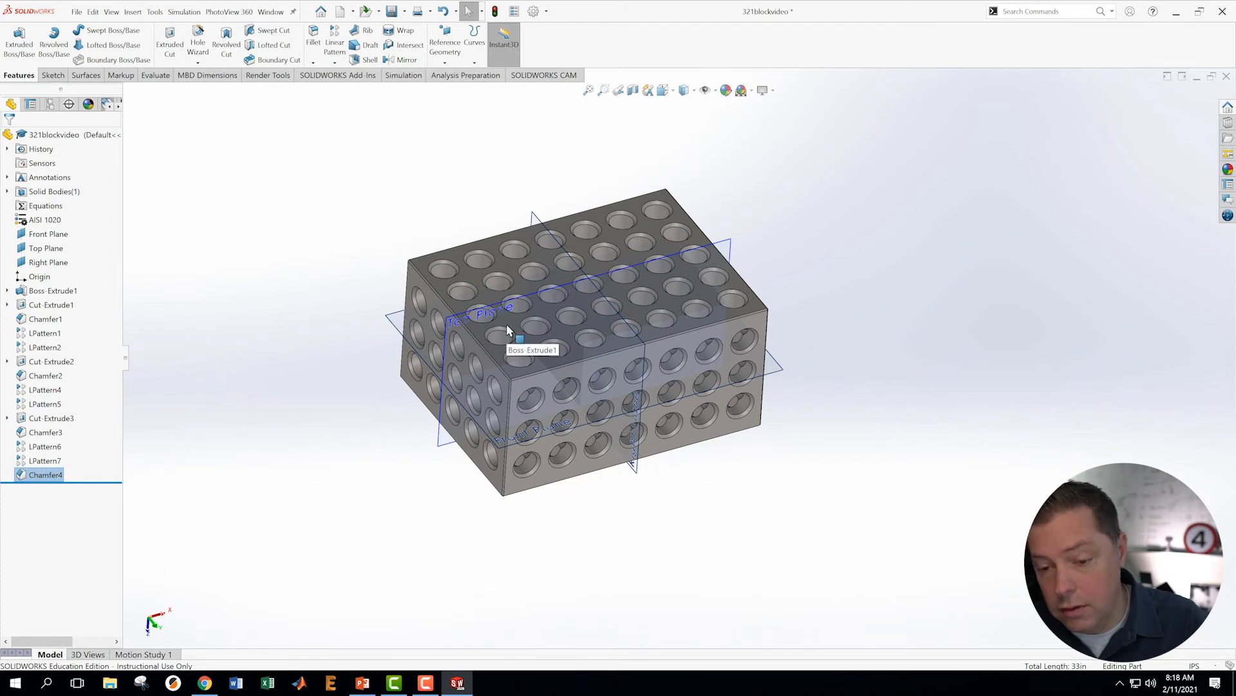
pyautogui.click(76, 11)
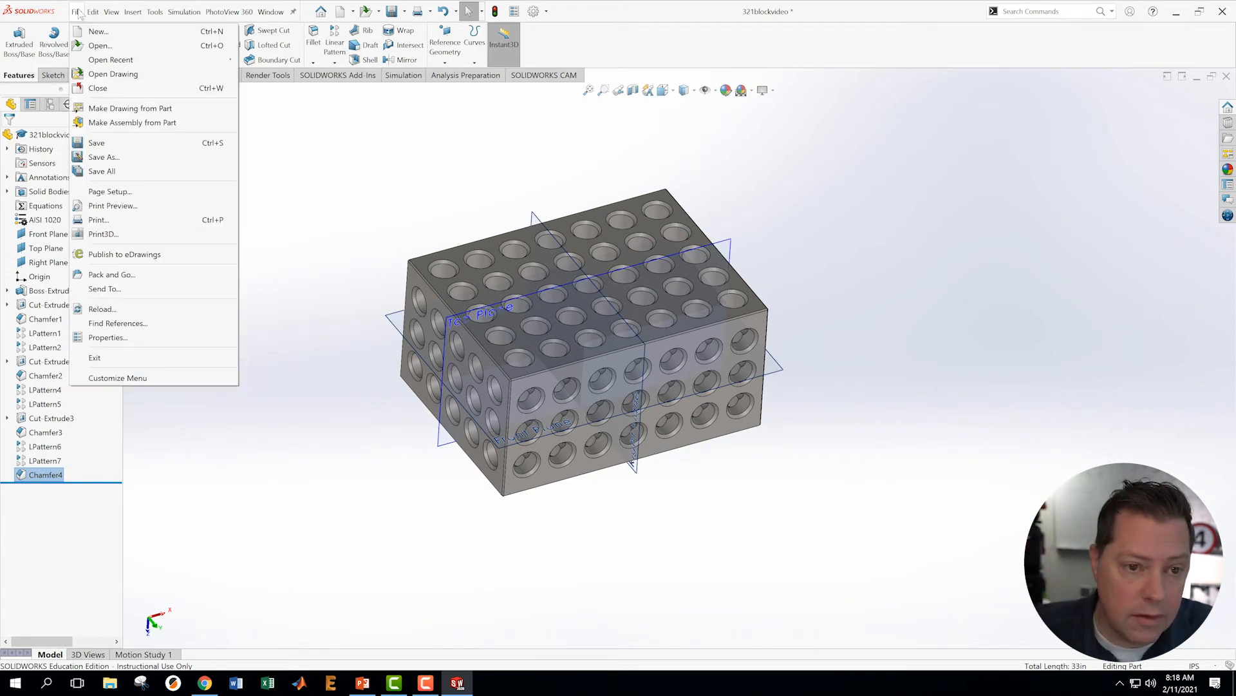
pyautogui.click(97, 143)
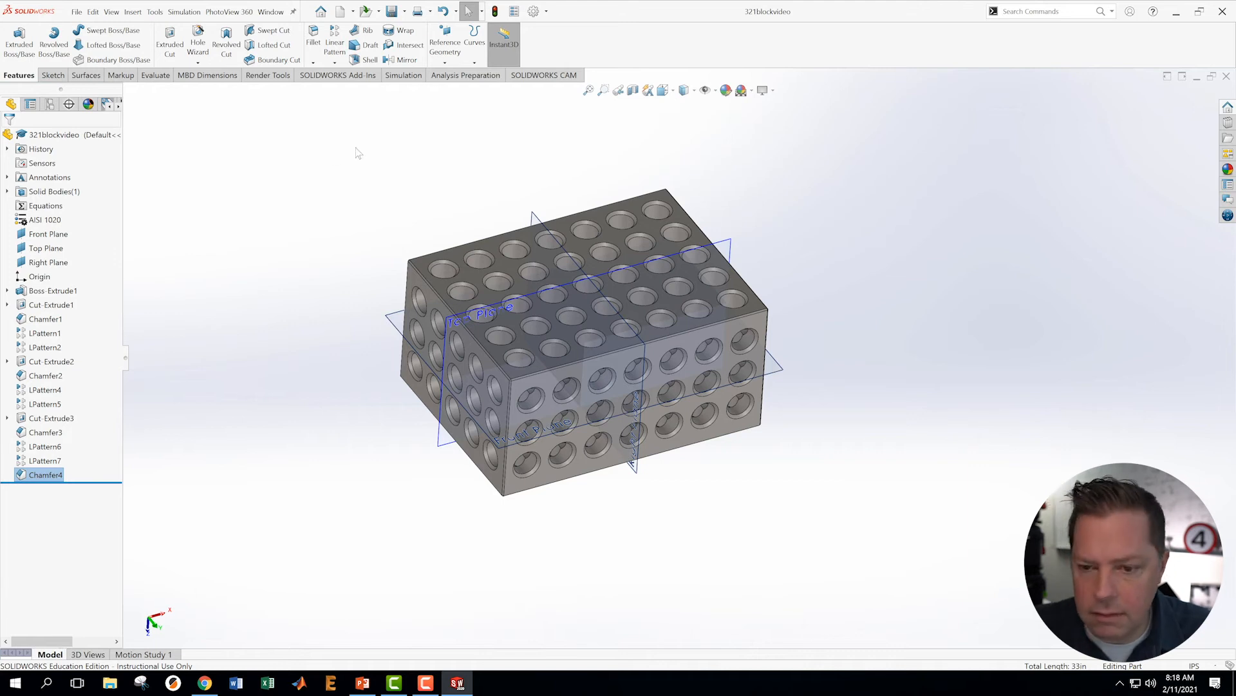
pyautogui.click(155, 12)
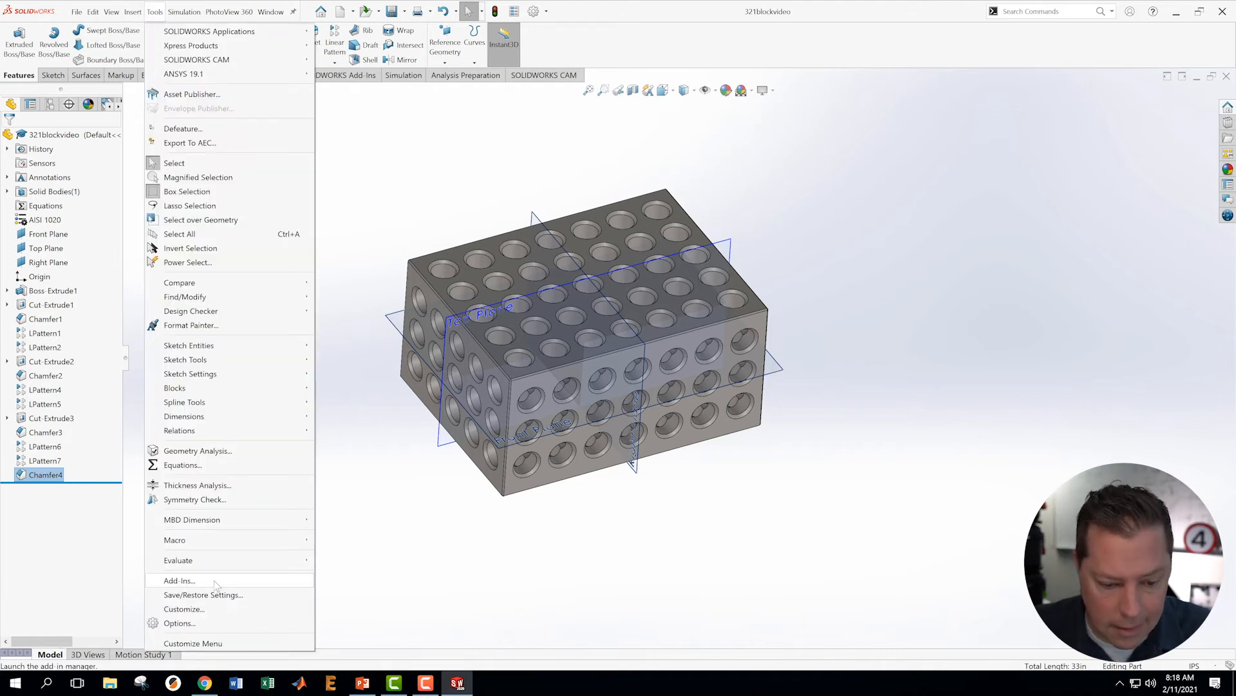
pyautogui.moveTo(208, 364)
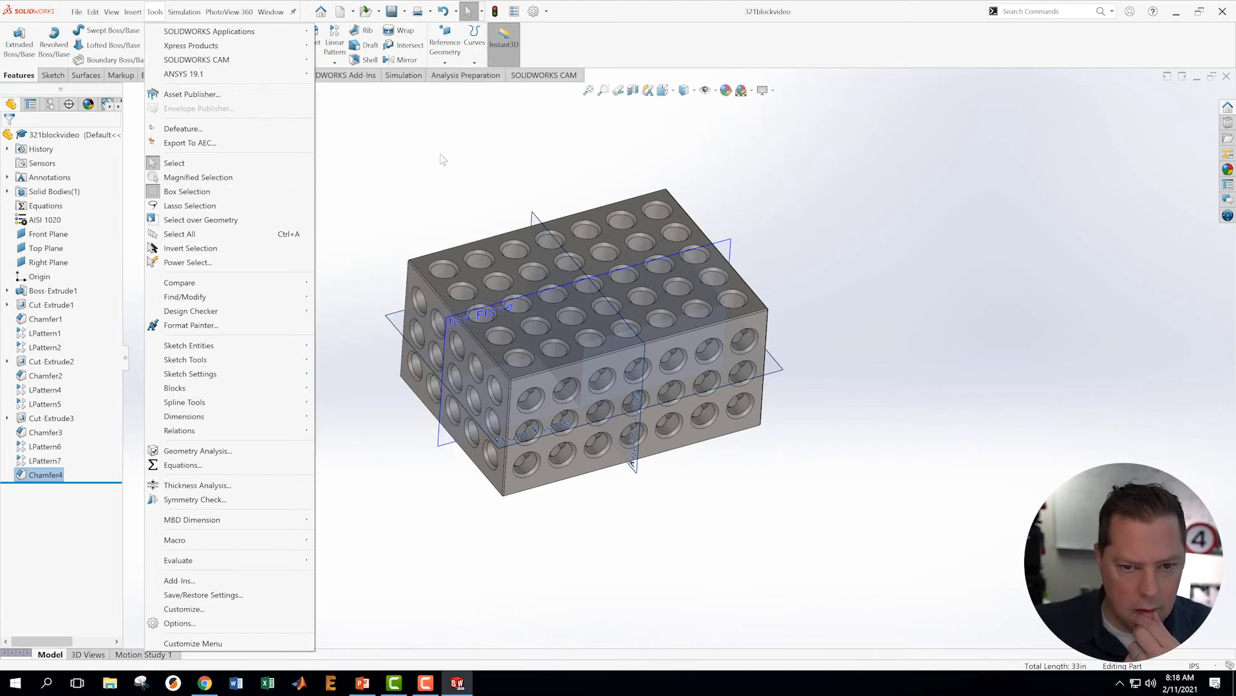
pyautogui.click(484, 157)
pyautogui.click(484, 157)
# Insert an auto-created design table into the part, keeping the default edit control and options
pyautogui.click(132, 12)
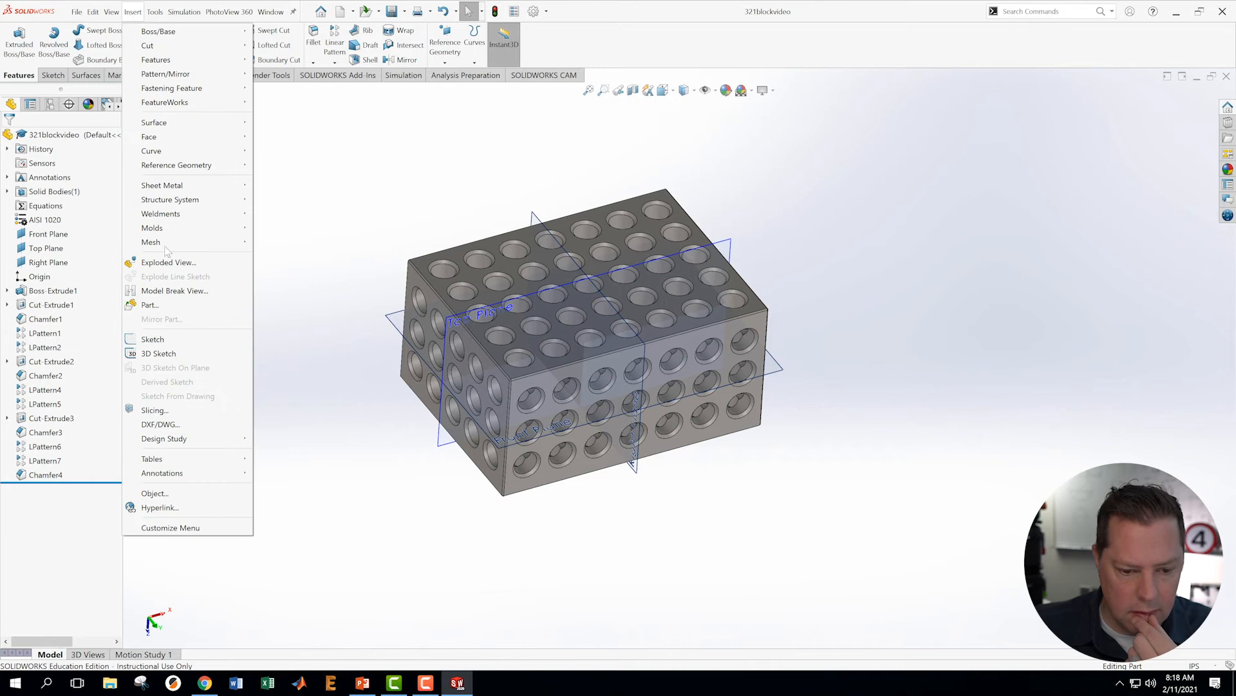
pyautogui.moveTo(164, 461)
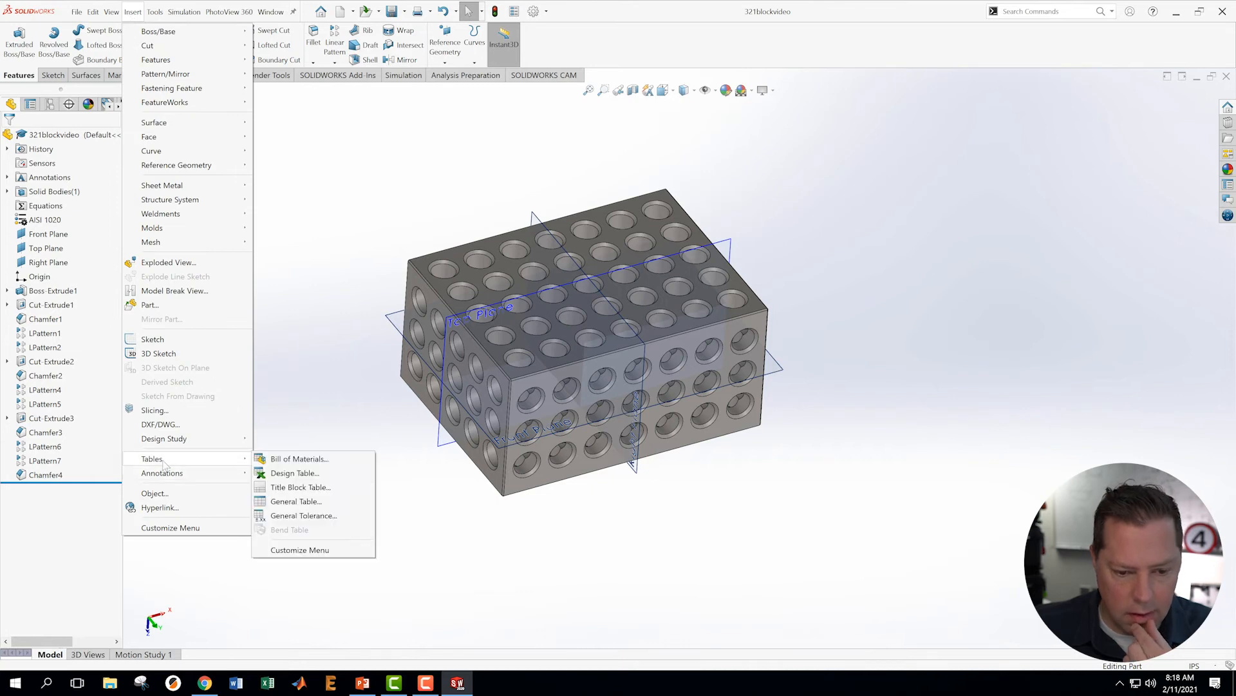
pyautogui.click(279, 476)
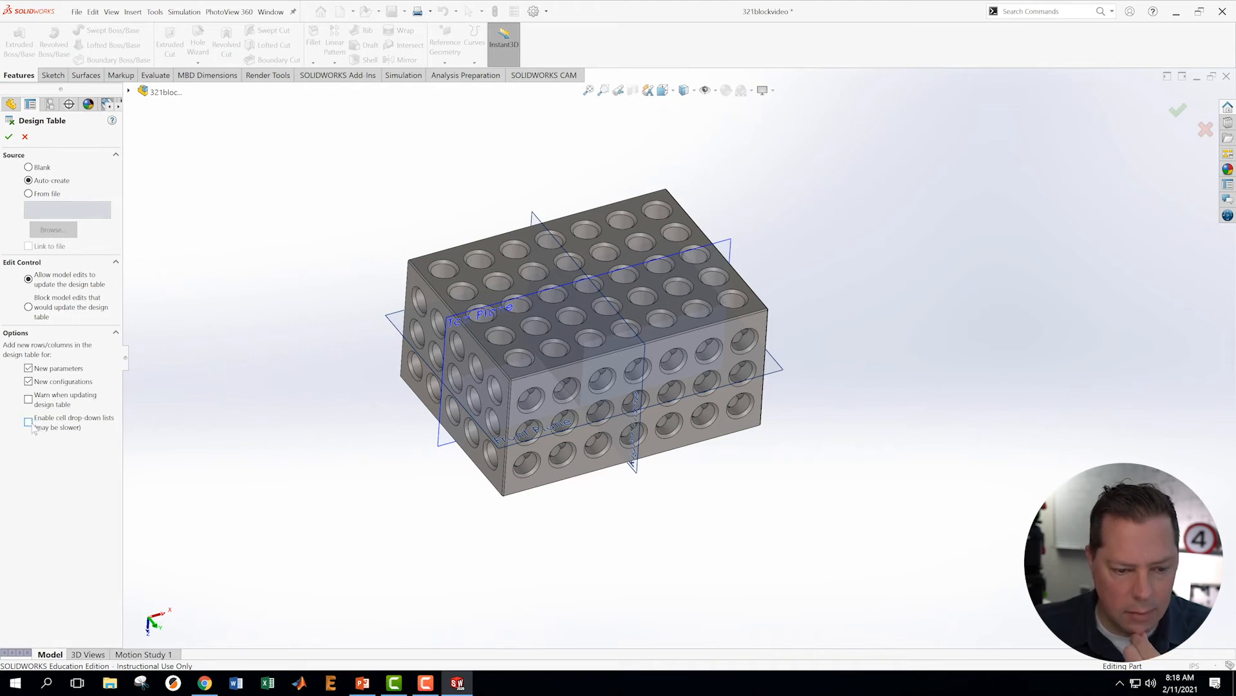
pyautogui.click(9, 137)
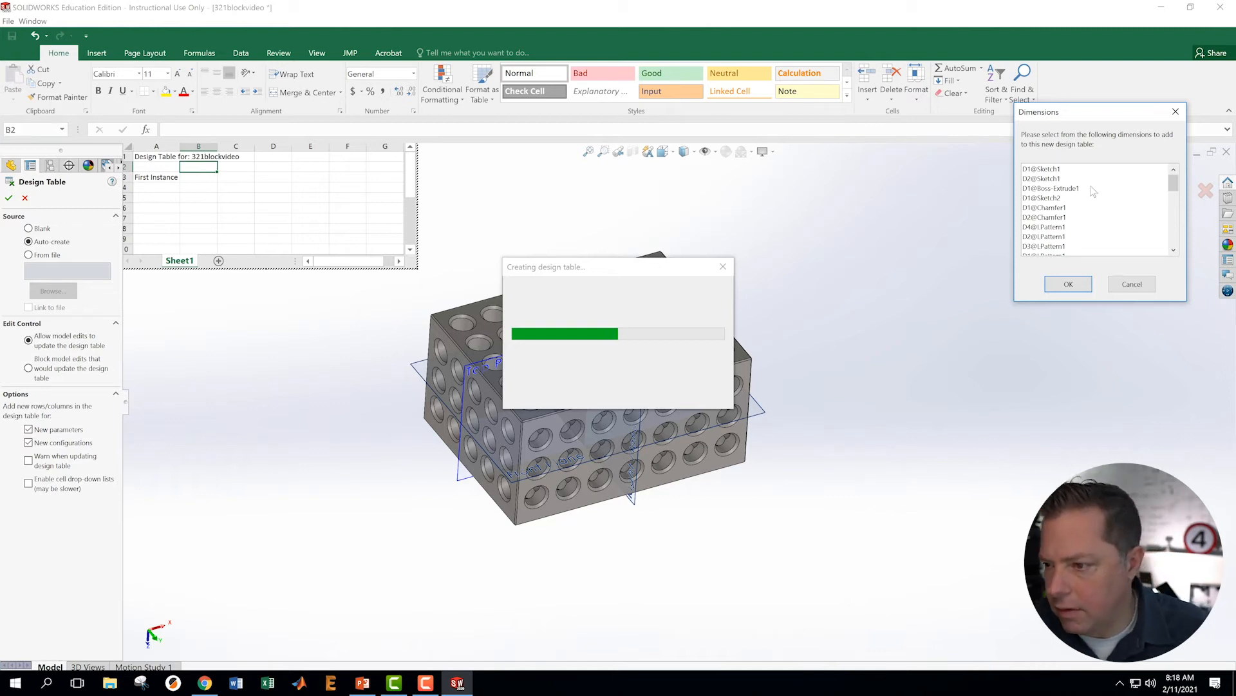
# Add all listed dimensions, from D1@Sketch1 through the last one, to the new design table
pyautogui.click(1060, 172)
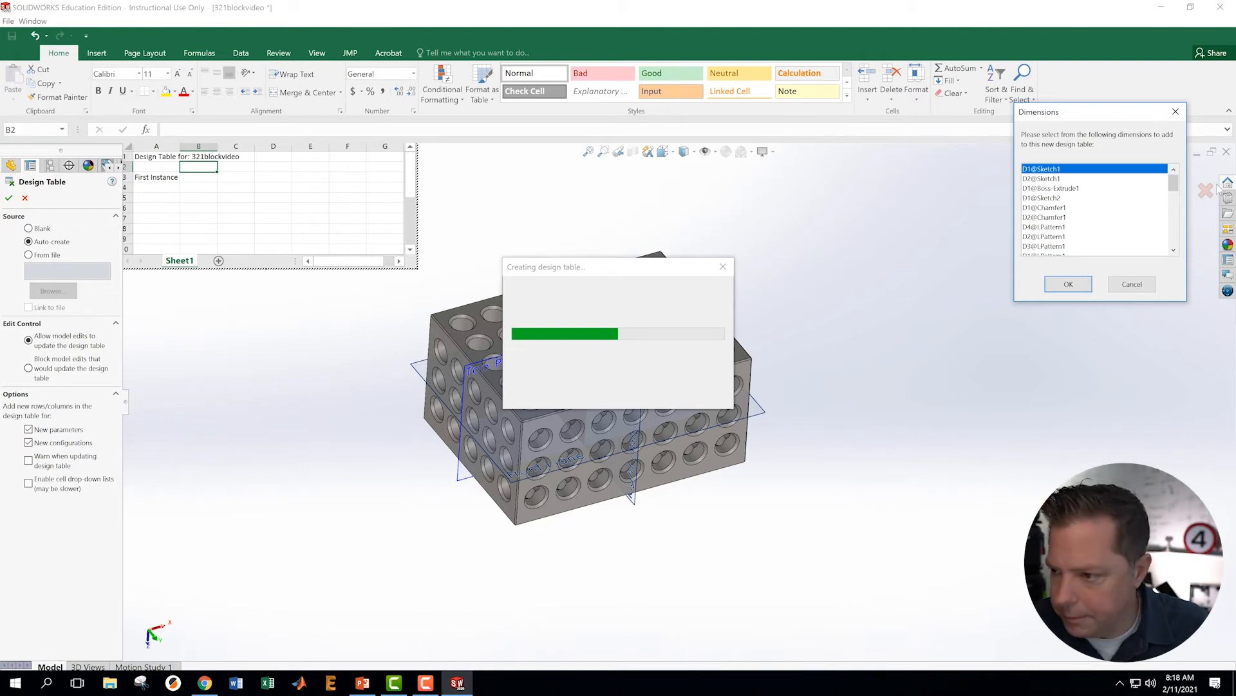
pyautogui.moveTo(1174, 183); pyautogui.dragTo(1184, 259)
pyautogui.keyDown('shift'); pyautogui.click(1060, 250); pyautogui.keyUp('shift')
pyautogui.click(1081, 282)
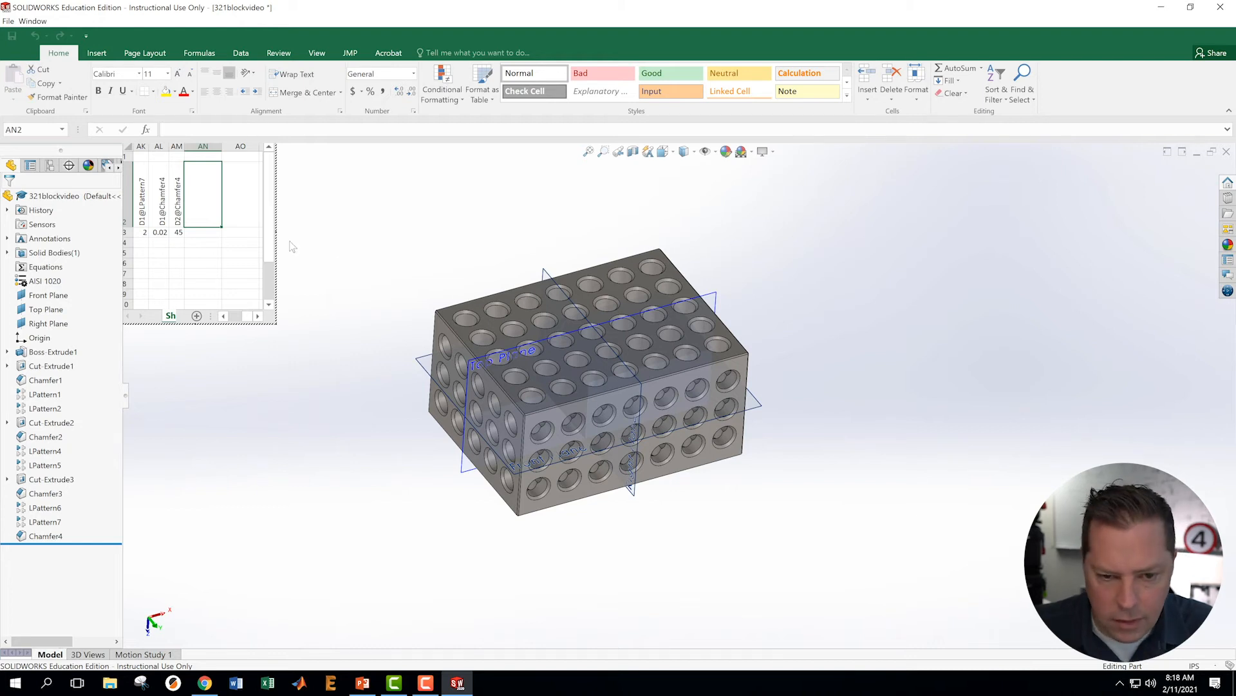
# Widen the design table and insert four blank columns before its first column
pyautogui.moveTo(276, 231); pyautogui.dragTo(960, 234)
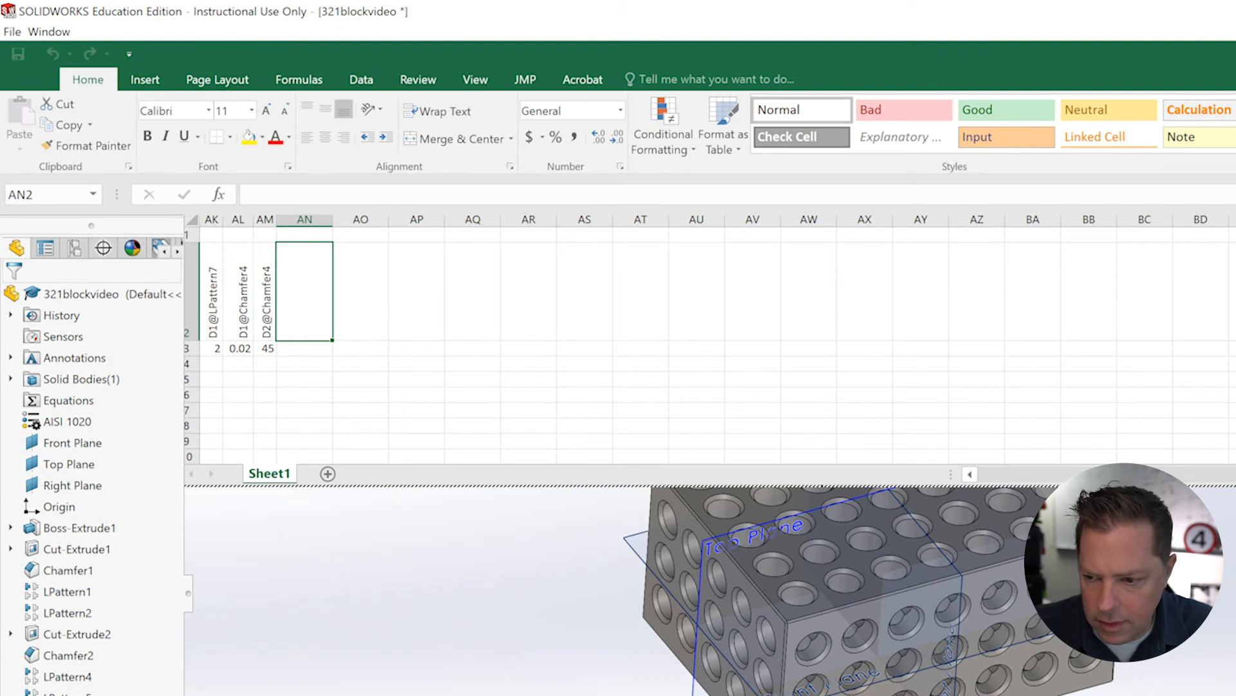
pyautogui.moveTo(1152, 475); pyautogui.dragTo(1037, 478)
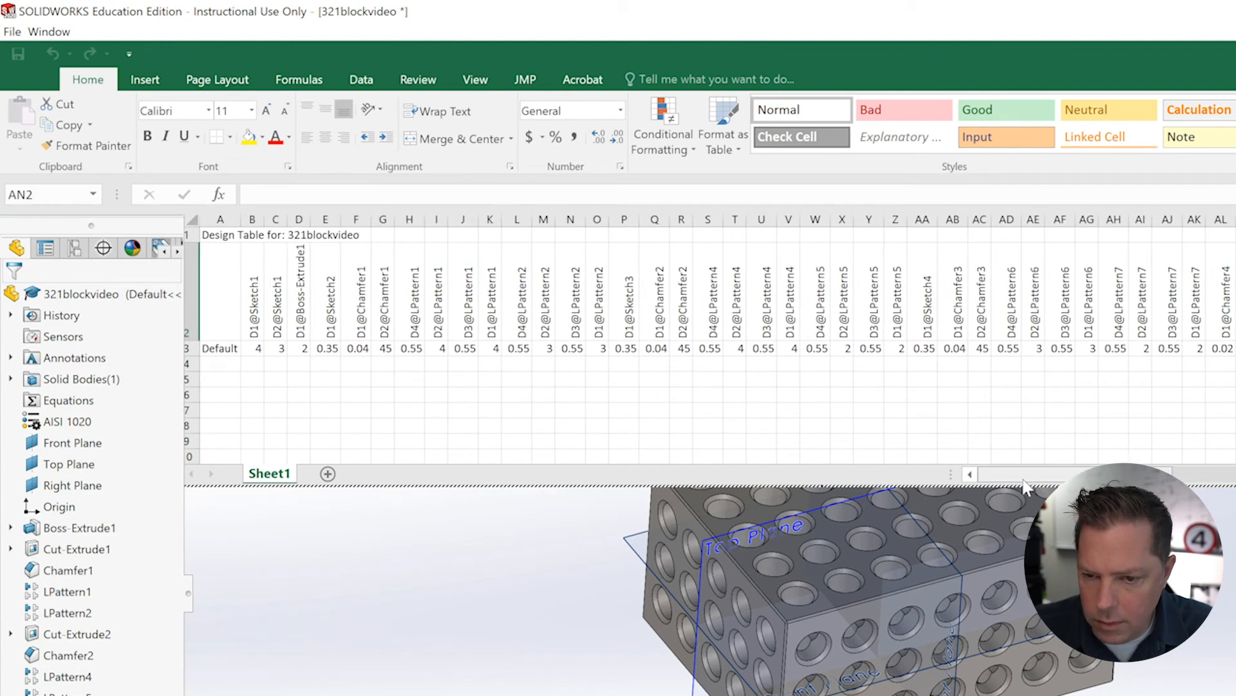
pyautogui.rightClick(212, 219)
pyautogui.click(248, 353)
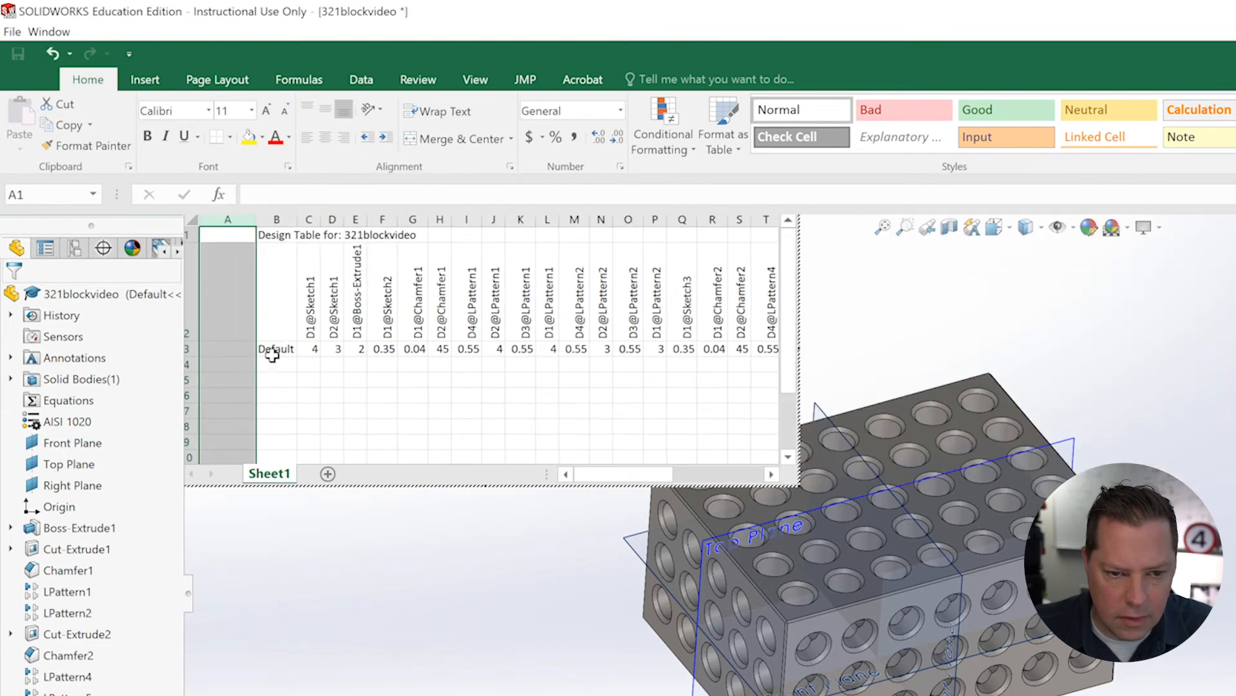
pyautogui.rightClick(217, 219)
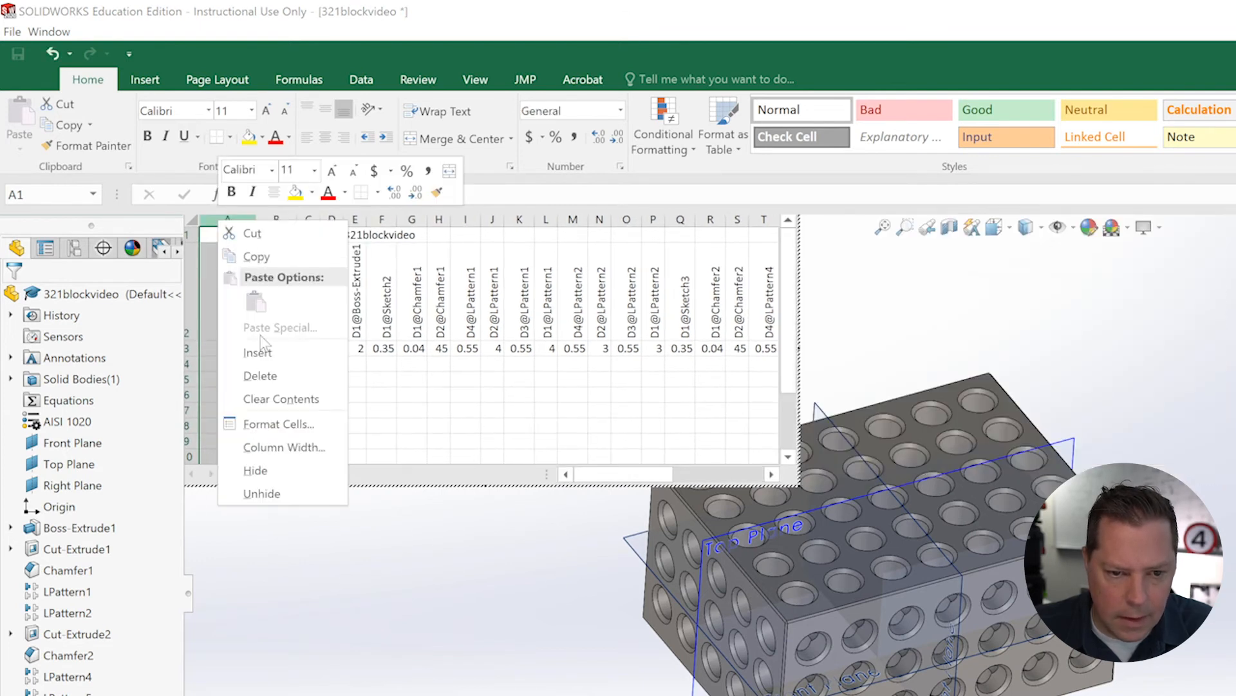
pyautogui.click(264, 354)
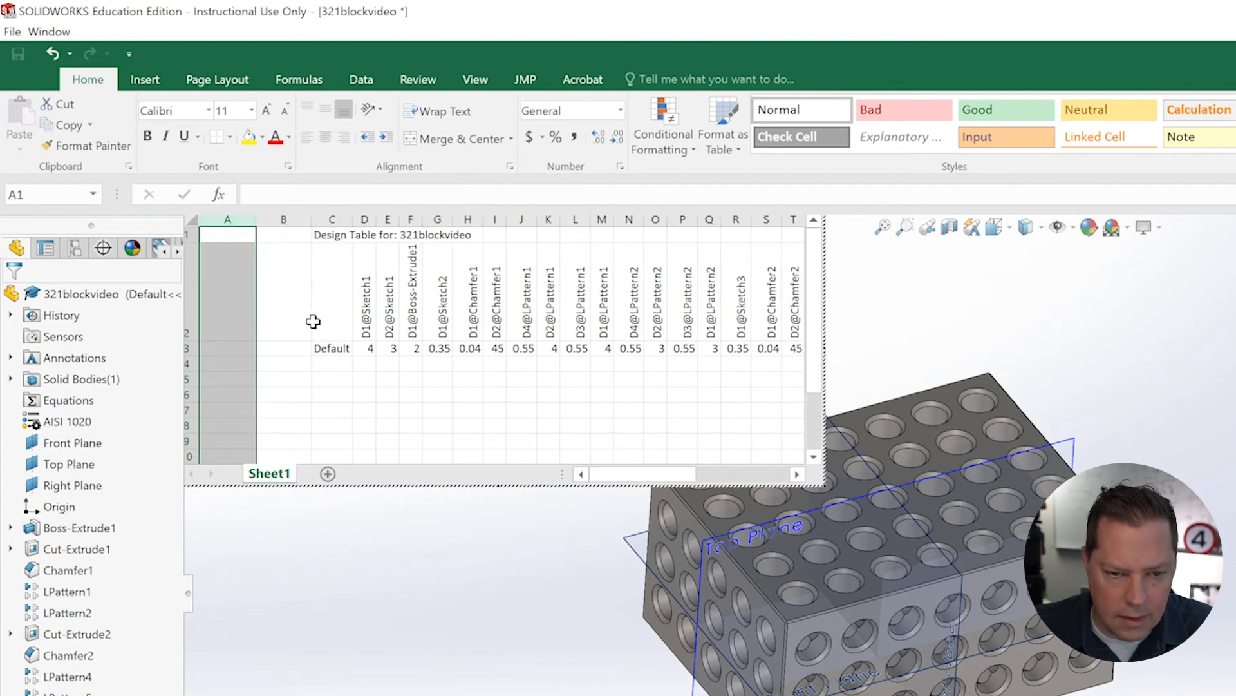
pyautogui.rightClick(223, 225)
pyautogui.click(263, 351)
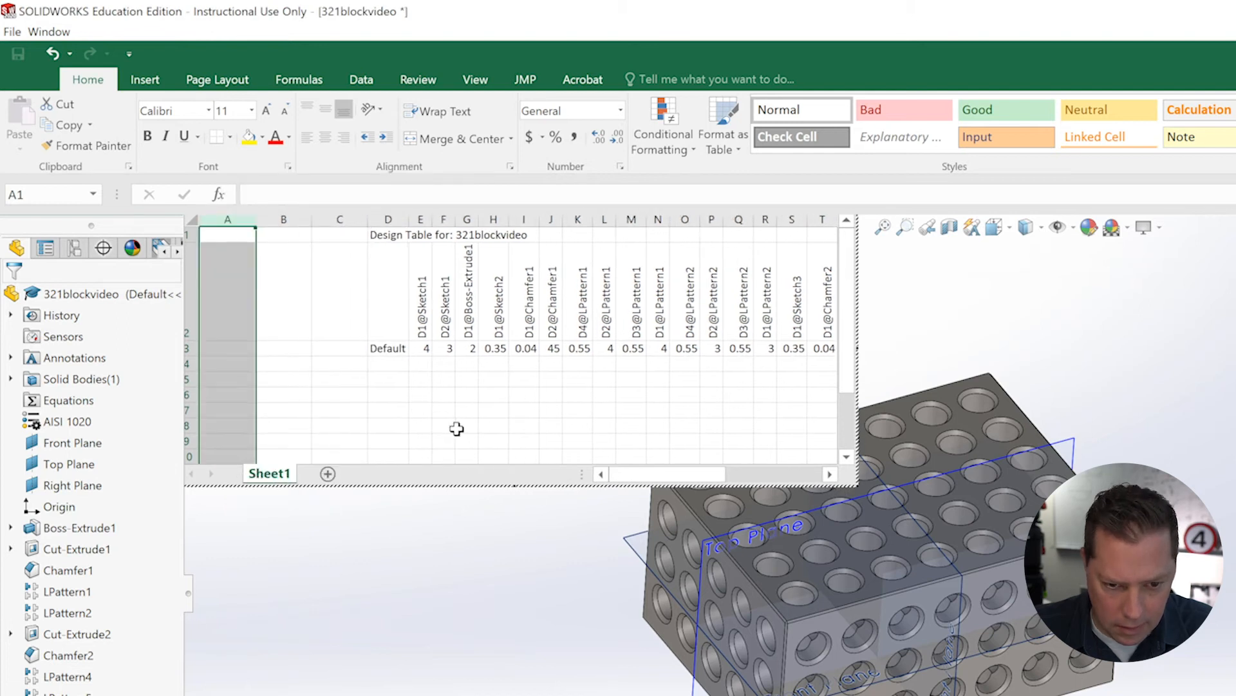
pyautogui.rightClick(224, 222)
pyautogui.click(279, 349)
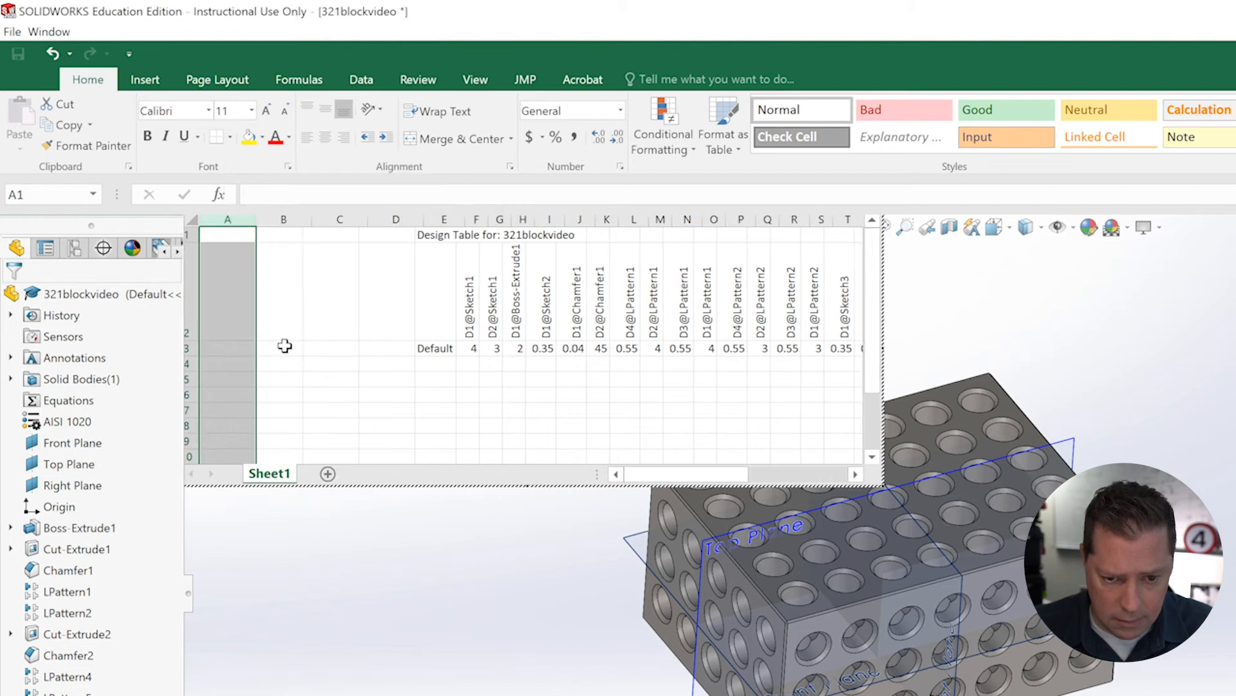
# Insert one more blank column before the design table's first column and enlarge the table frame
pyautogui.rightClick(228, 222)
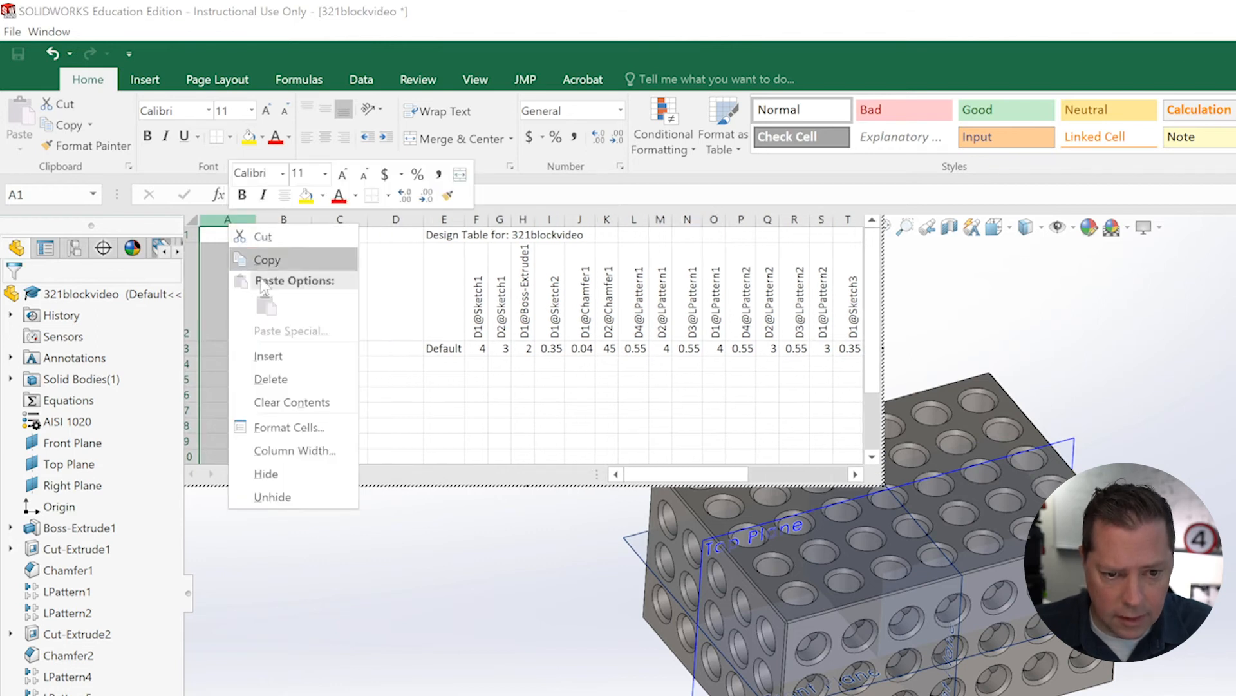
pyautogui.click(268, 356)
pyautogui.moveTo(903, 489); pyautogui.dragTo(904, 580)
pyautogui.moveTo(1235, 579); pyautogui.dragTo(1235, 595)
# Fill column E with standard red and narrow it into a thin divider before the design table data
pyautogui.click(457, 219)
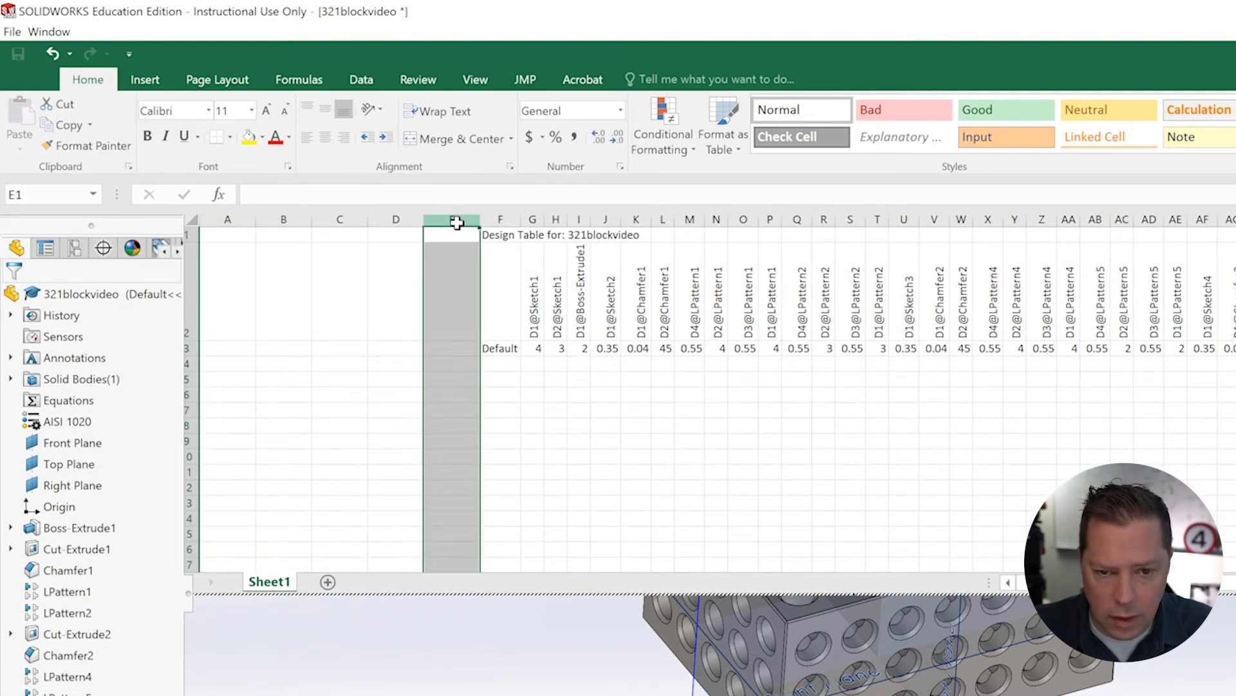
pyautogui.click(262, 136)
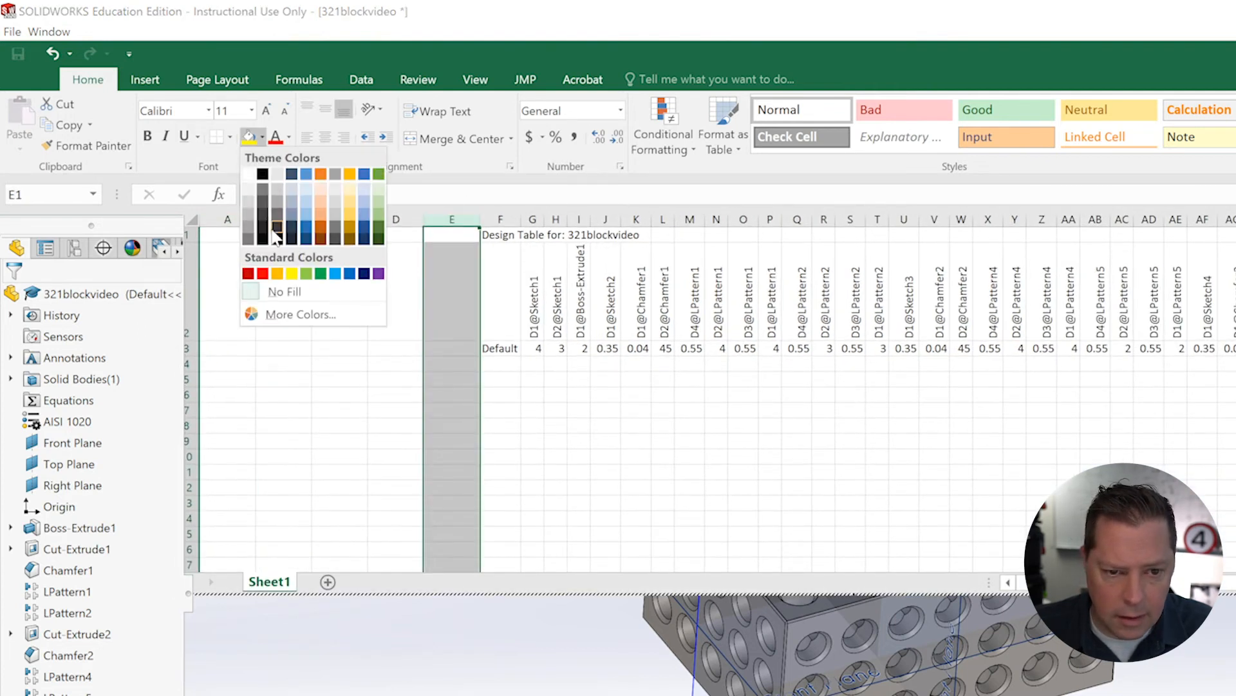
pyautogui.click(262, 273)
pyautogui.click(291, 409)
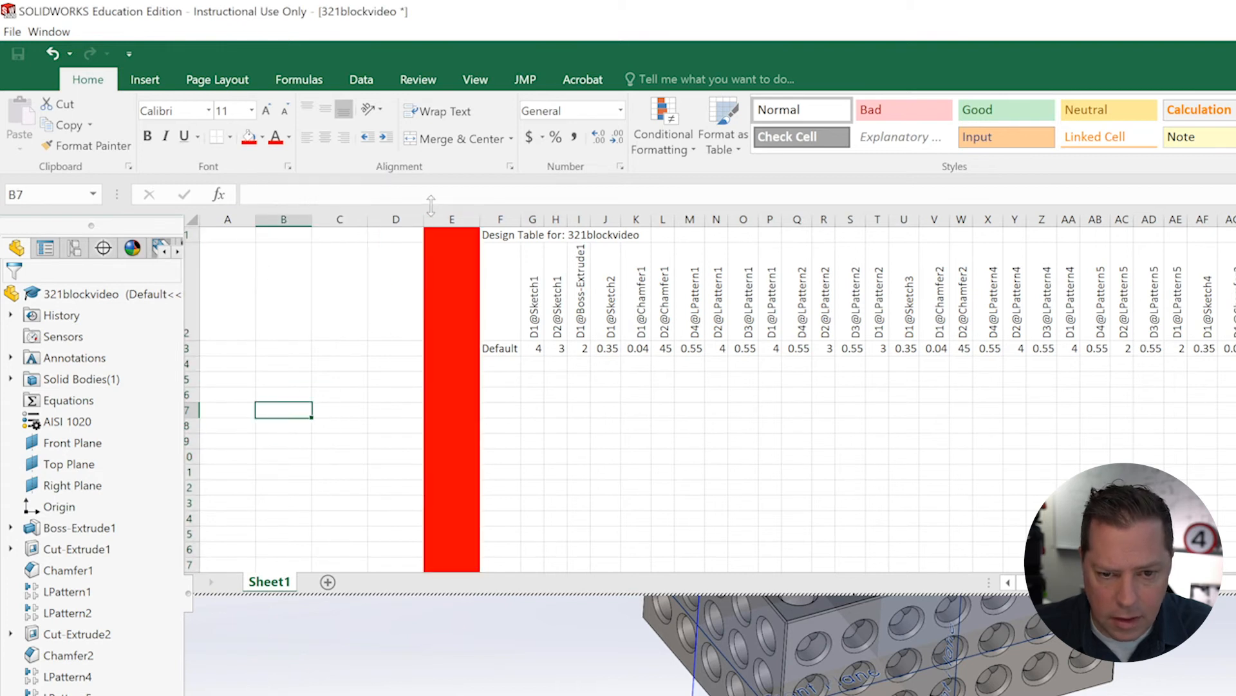
pyautogui.moveTo(425, 223)
pyautogui.mouseDown()
pyautogui.moveTo(503, 219)
pyautogui.moveTo(440, 225)
pyautogui.mouseUp()
pyautogui.click(386, 484)
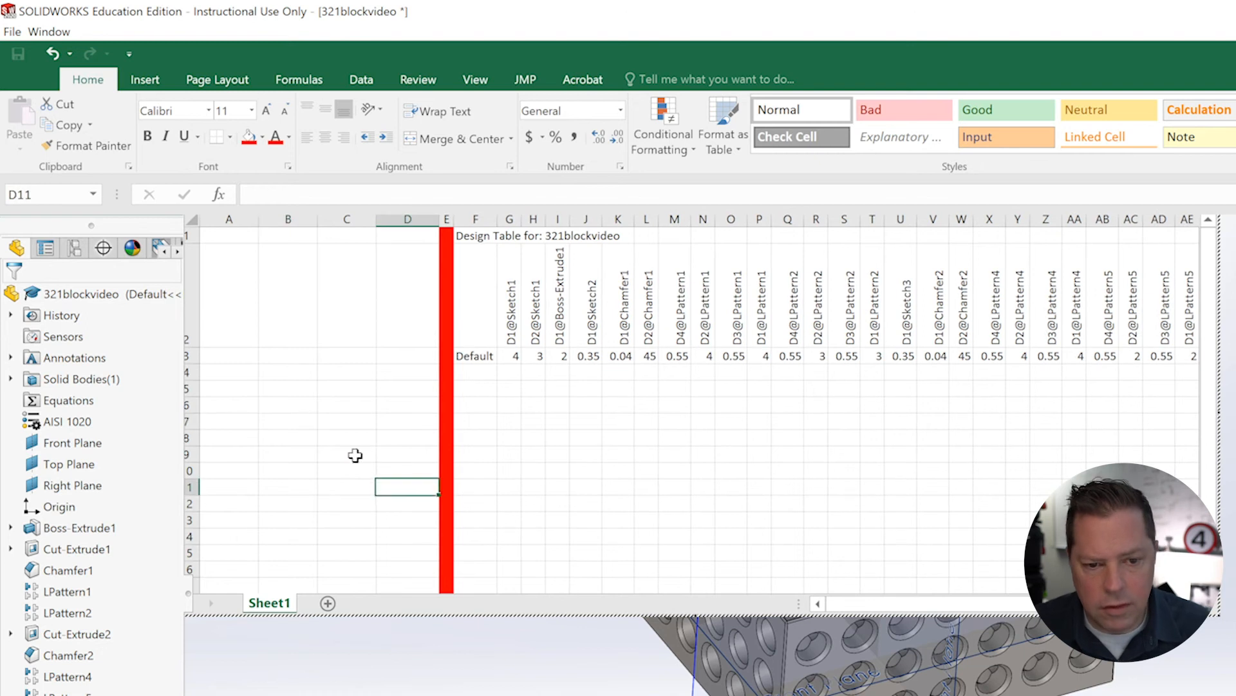
# Enter the headings L, W and H in cells A2, B2 and C2
pyautogui.click(250, 343)
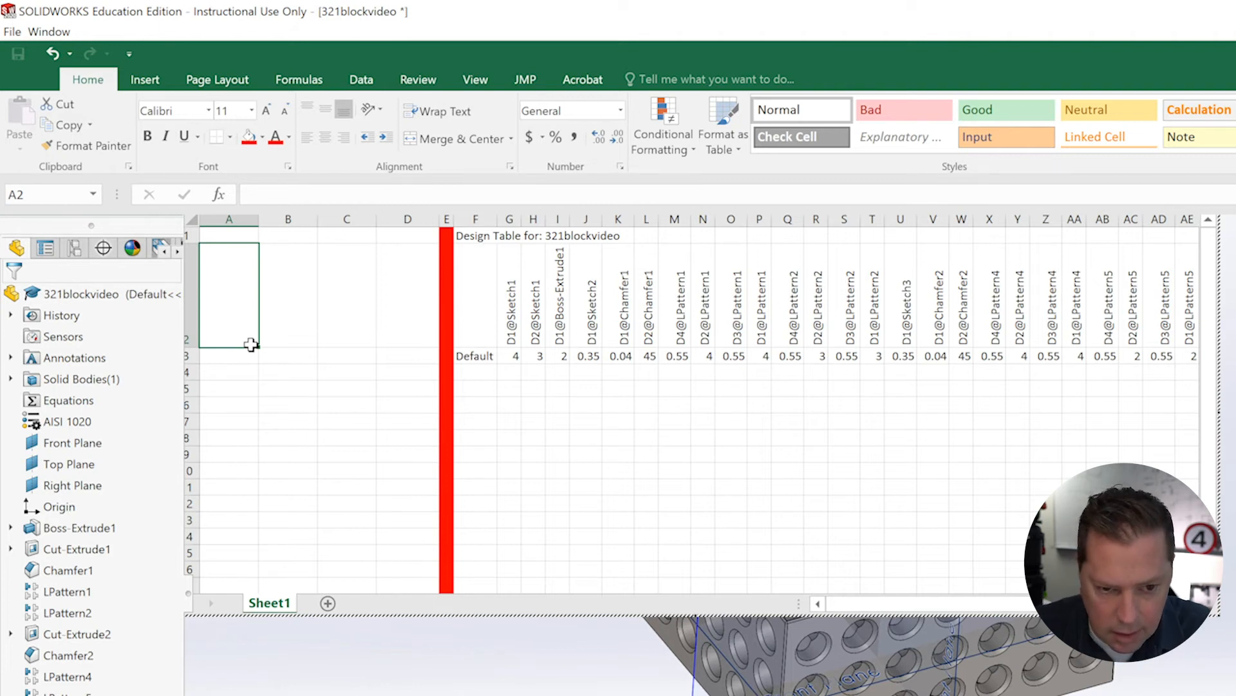
pyautogui.doubleClick(241, 330)
pyautogui.write('L')
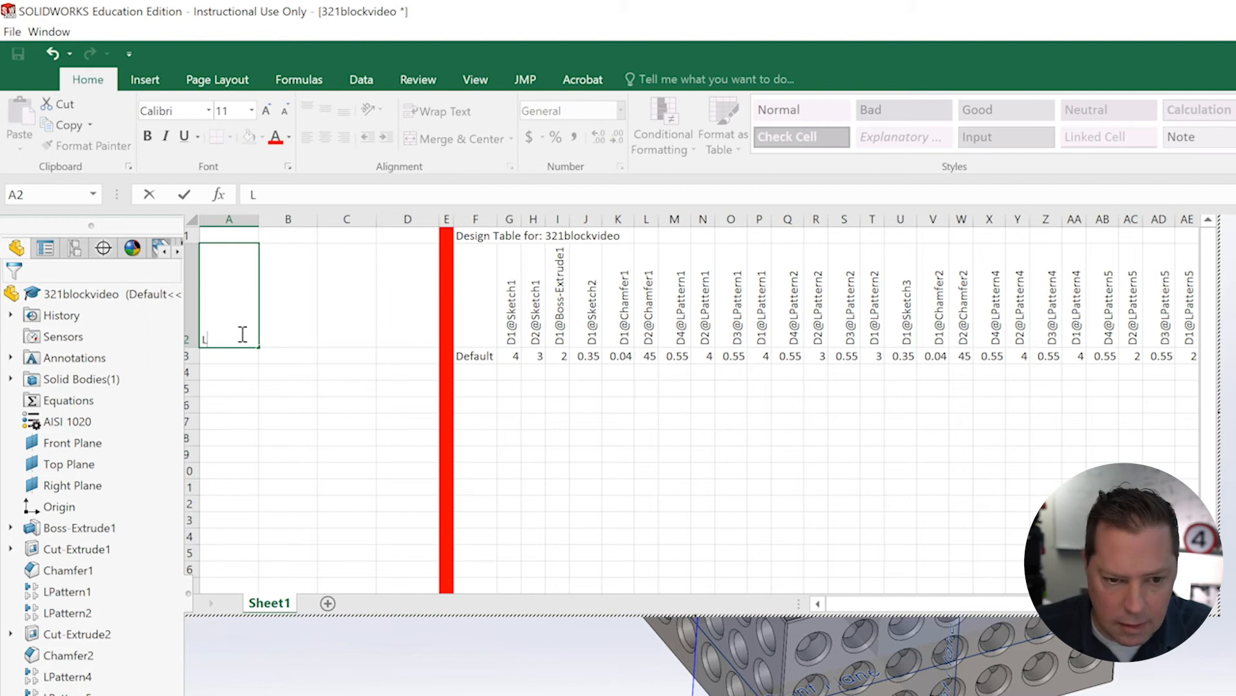
pyautogui.press('Tab')
pyautogui.write('W')
pyautogui.press('Tab')
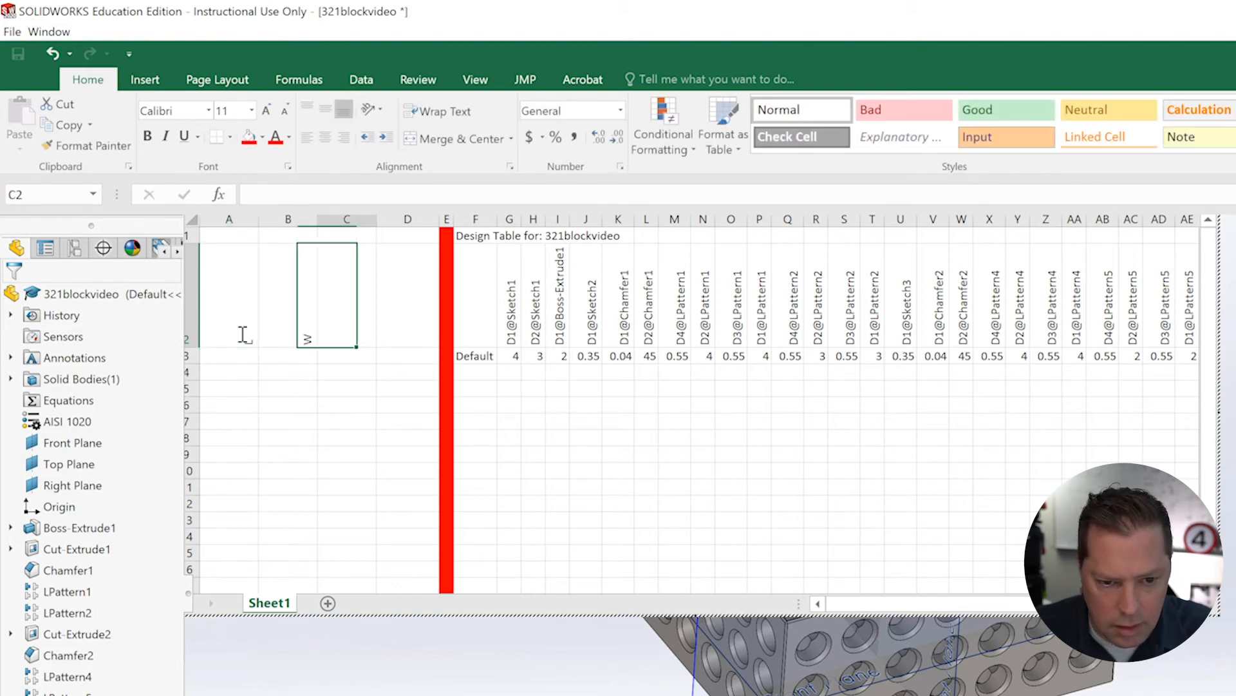
pyautogui.write('H')
pyautogui.press('Tab')
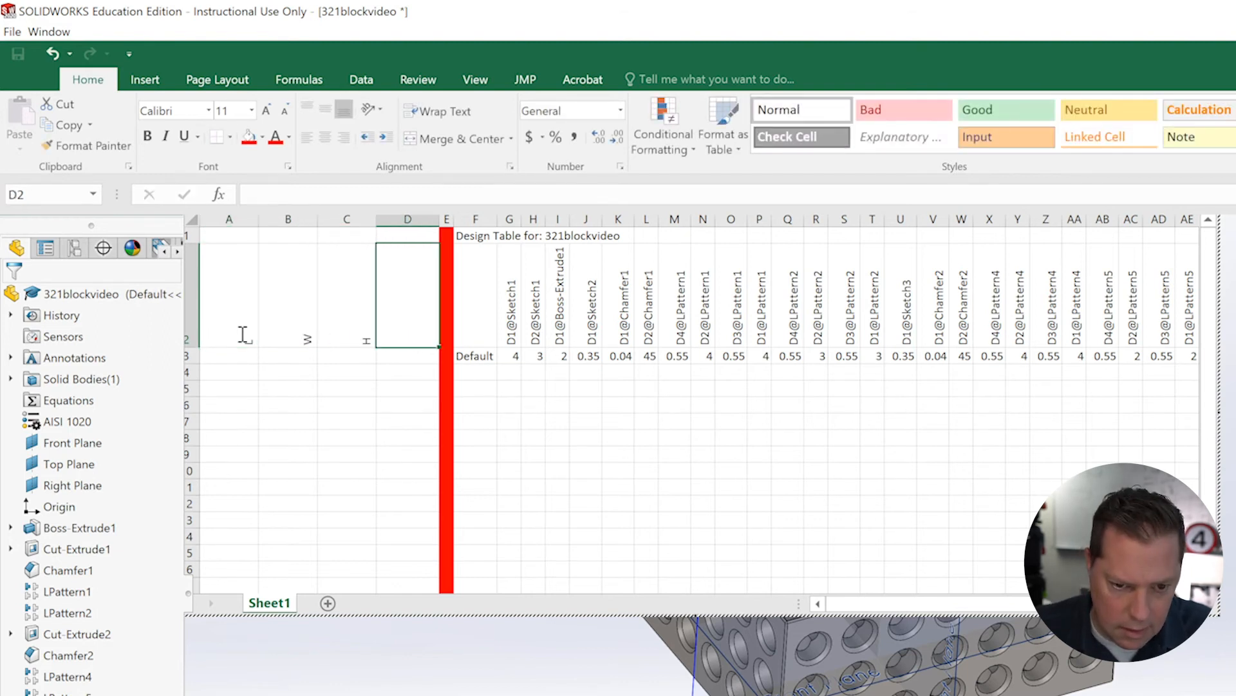
# Enter 4, 3 and 2 under the L, W and H headings in row 3
pyautogui.press('Down')
pyautogui.press('Left')
pyautogui.press('Left')
pyautogui.press('Left')
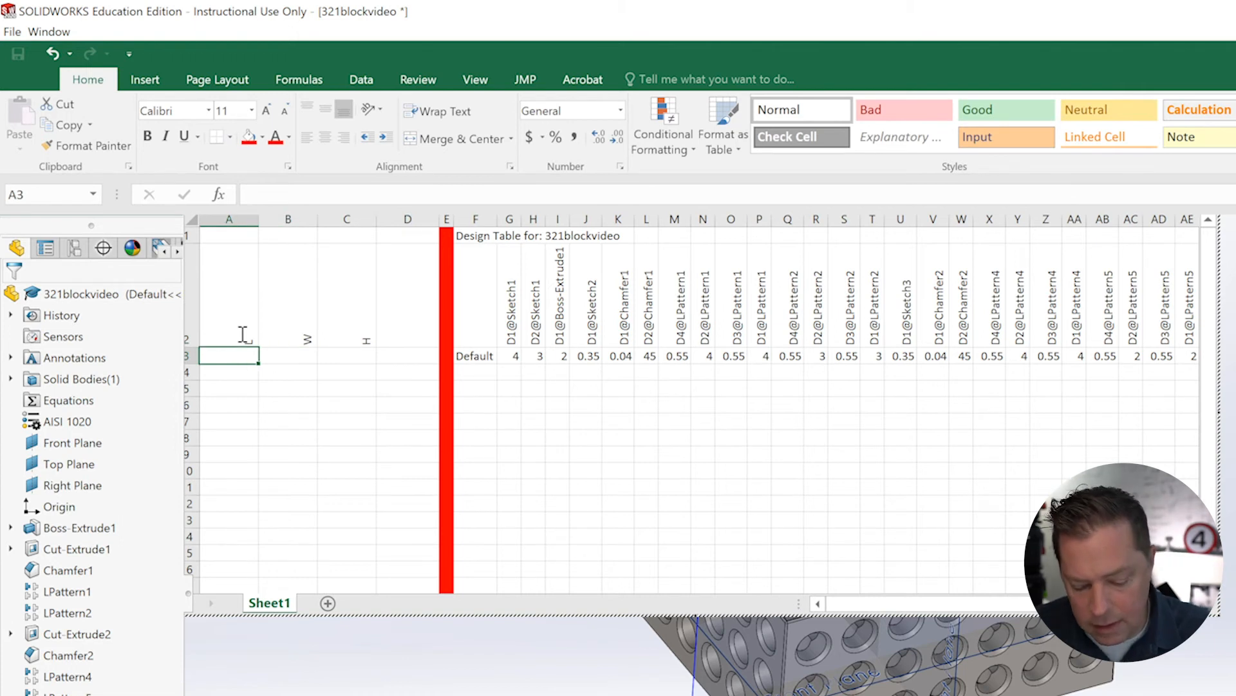
pyautogui.write('4')
pyautogui.press('Tab')
pyautogui.write('3')
pyautogui.press('Tab')
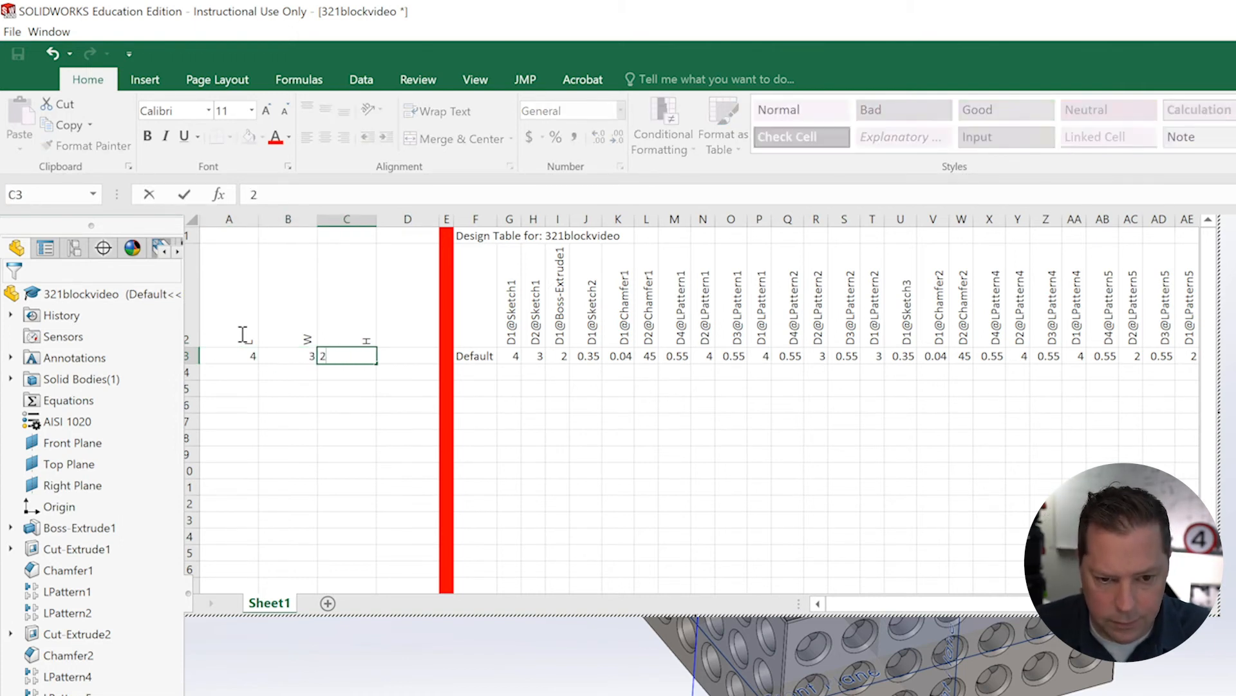
pyautogui.write('2')
pyautogui.press('Tab')
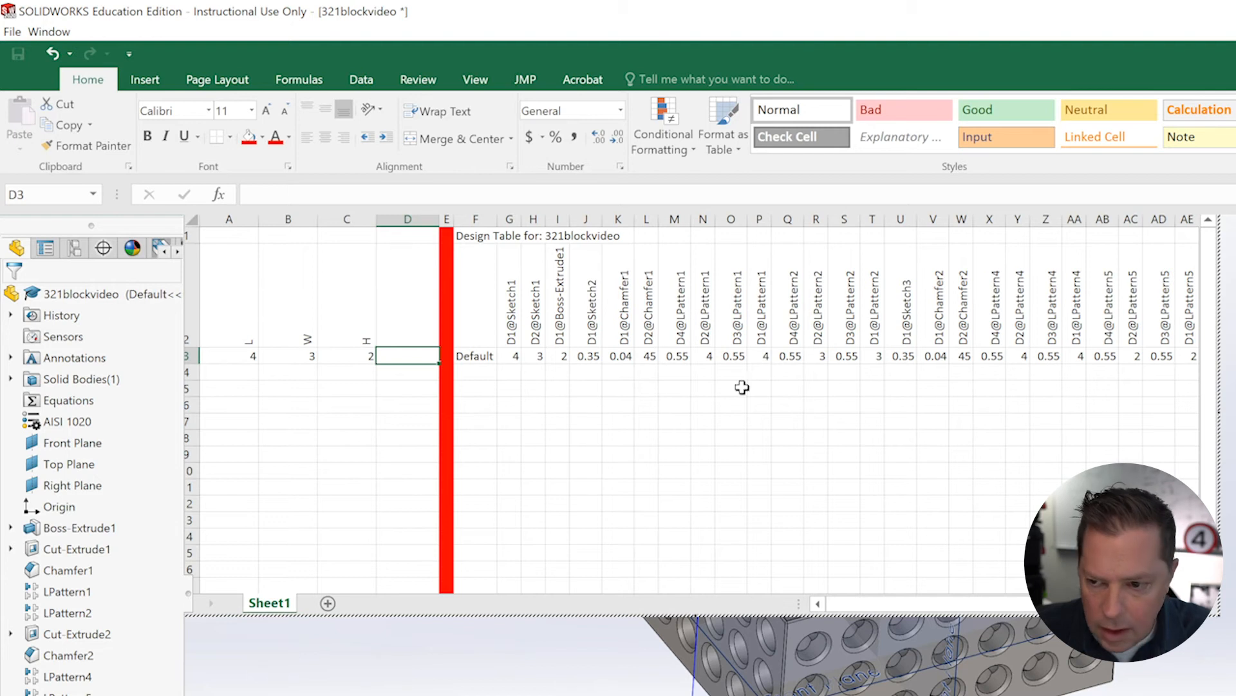
# Widen the design table frame on both sides to expose all dimension columns and the full row numbers
pyautogui.moveTo(1219, 422); pyautogui.dragTo(1235, 433)
pyautogui.moveTo(1142, 290); pyautogui.dragTo(1140, 291)
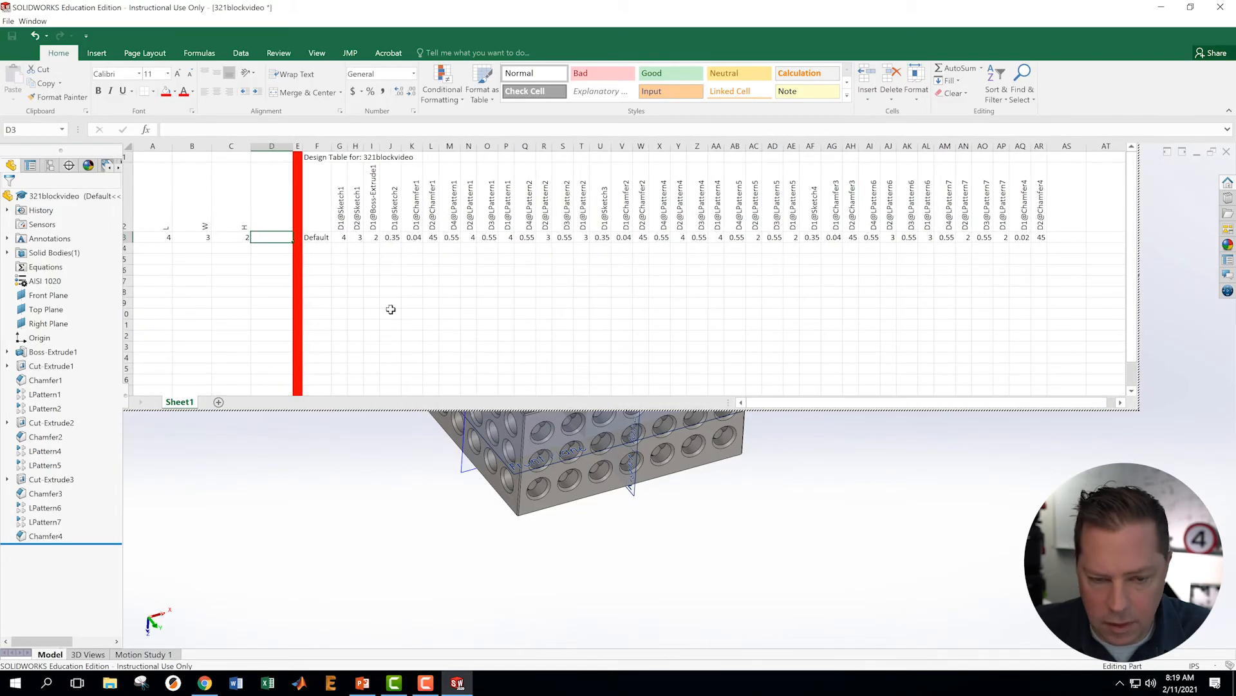
pyautogui.click(372, 302)
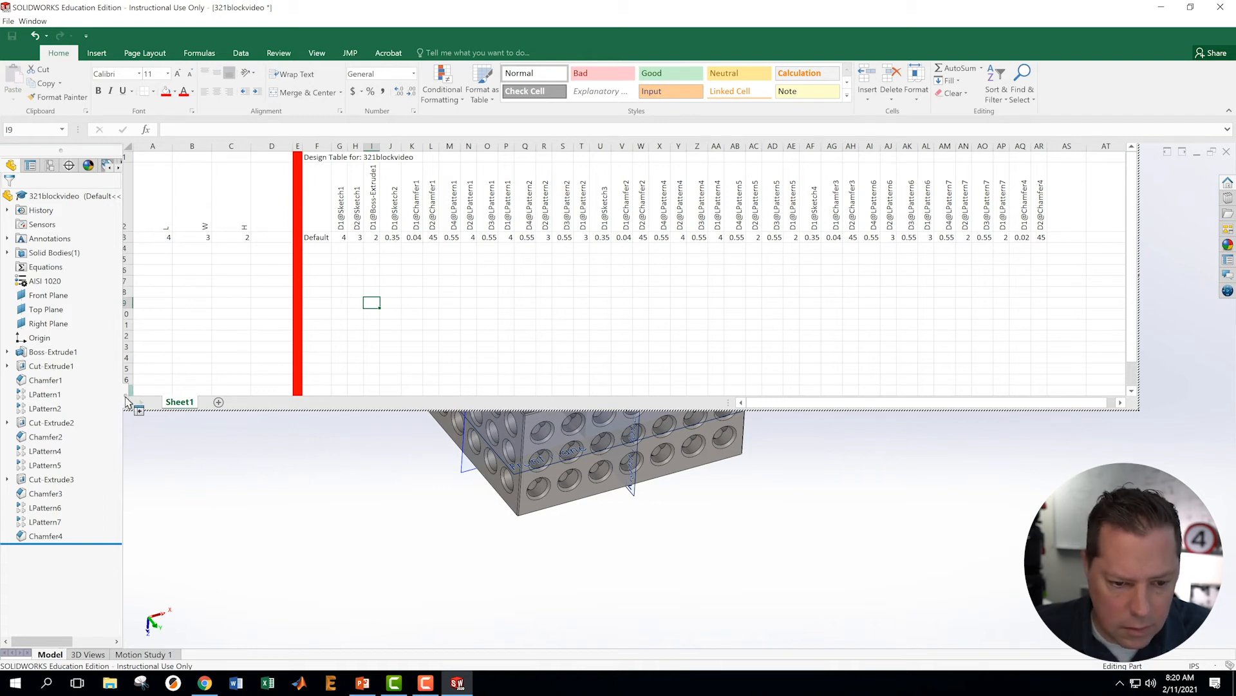
pyautogui.moveTo(125, 402); pyautogui.dragTo(118, 401)
pyautogui.click(182, 322)
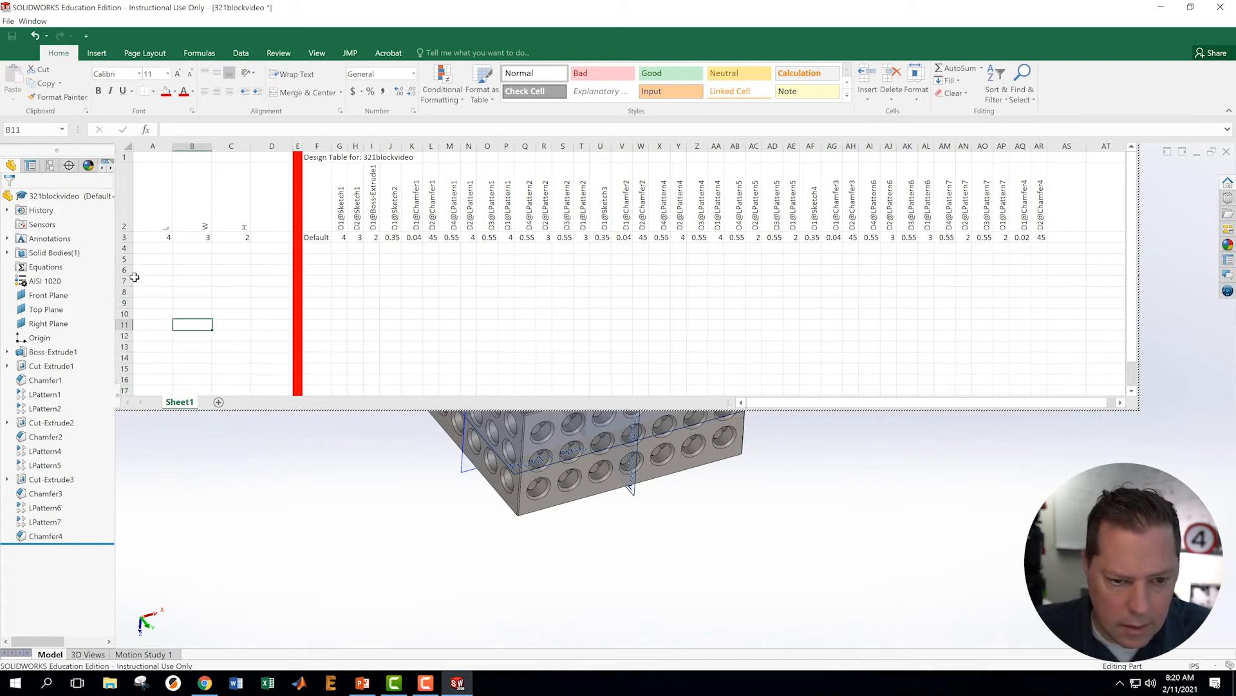
# Copy the Default configuration row 3 and paste it into row 4
pyautogui.click(128, 237)
pyautogui.rightClick(129, 238)
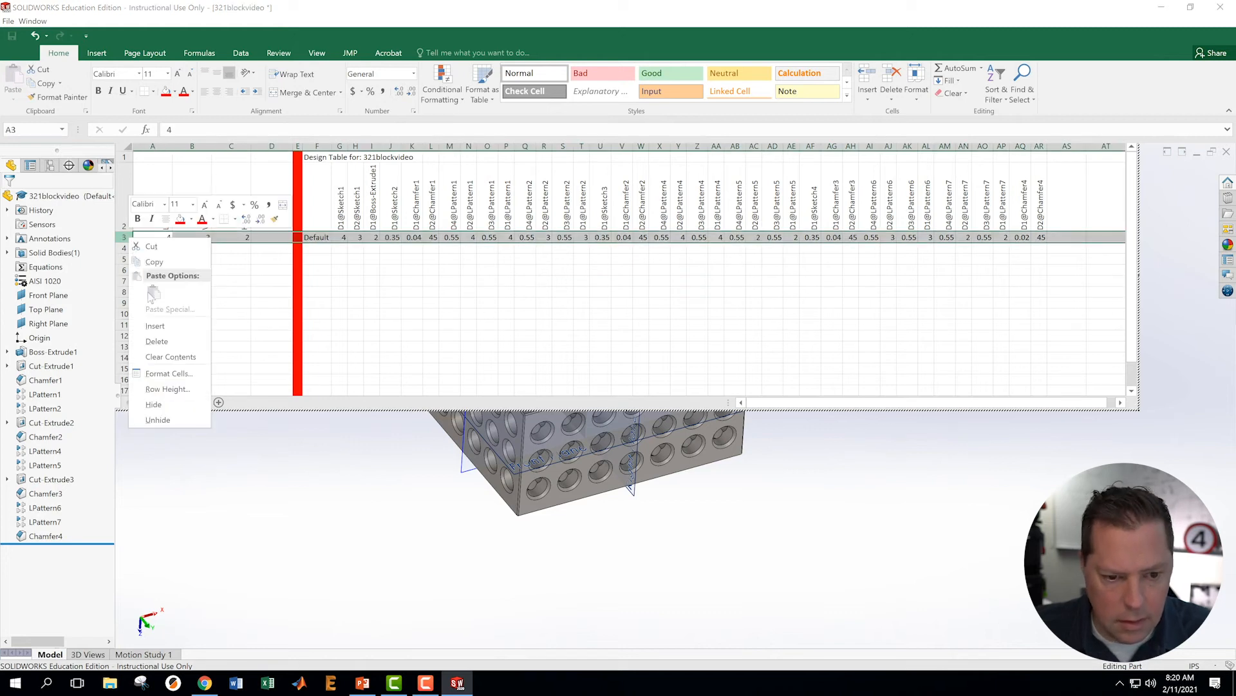
pyautogui.click(154, 262)
pyautogui.click(127, 248)
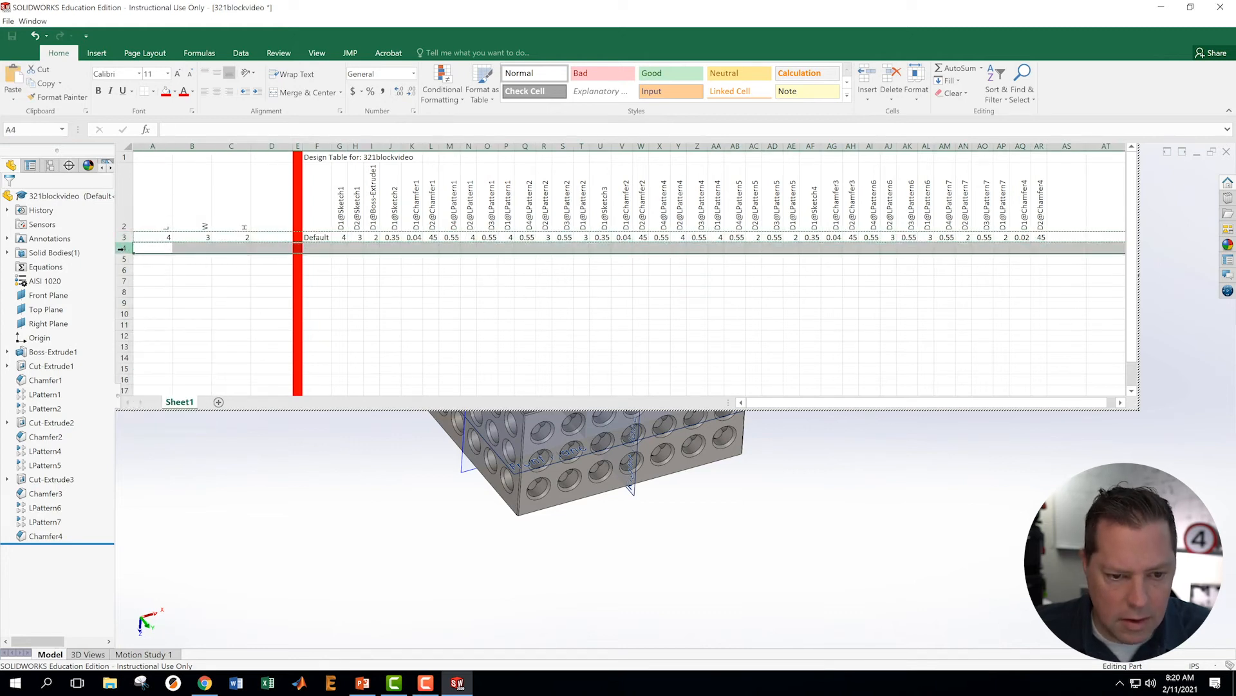
pyautogui.rightClick(126, 249)
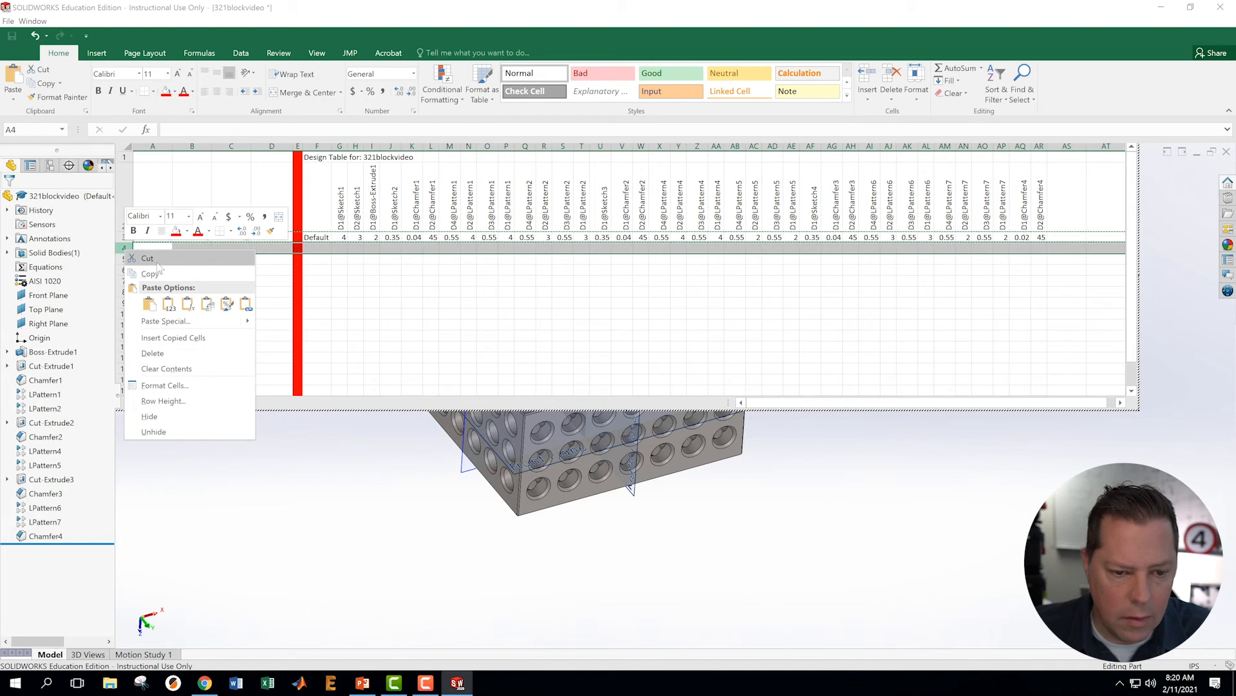
pyautogui.click(149, 304)
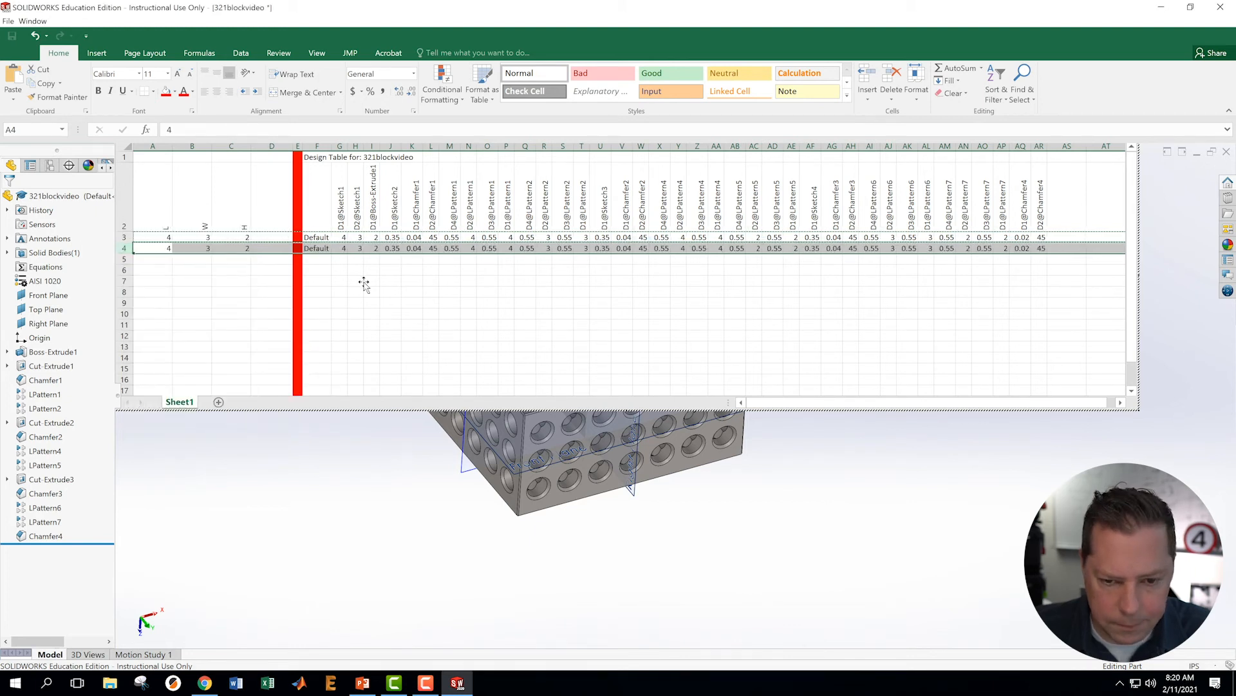
# Rename the copied configuration in cell F4 as 4-3-2
pyautogui.click(320, 248)
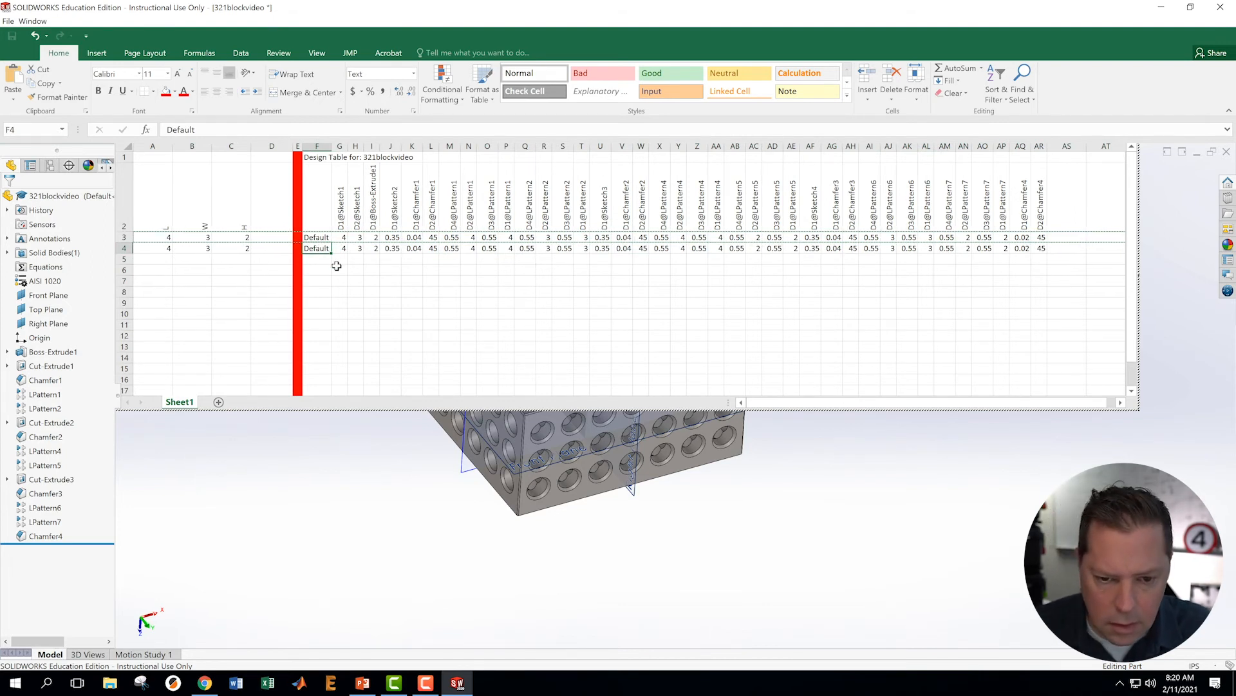
pyautogui.doubleClick(323, 249)
pyautogui.moveTo(328, 250); pyautogui.dragTo(298, 247)
pyautogui.write('4')
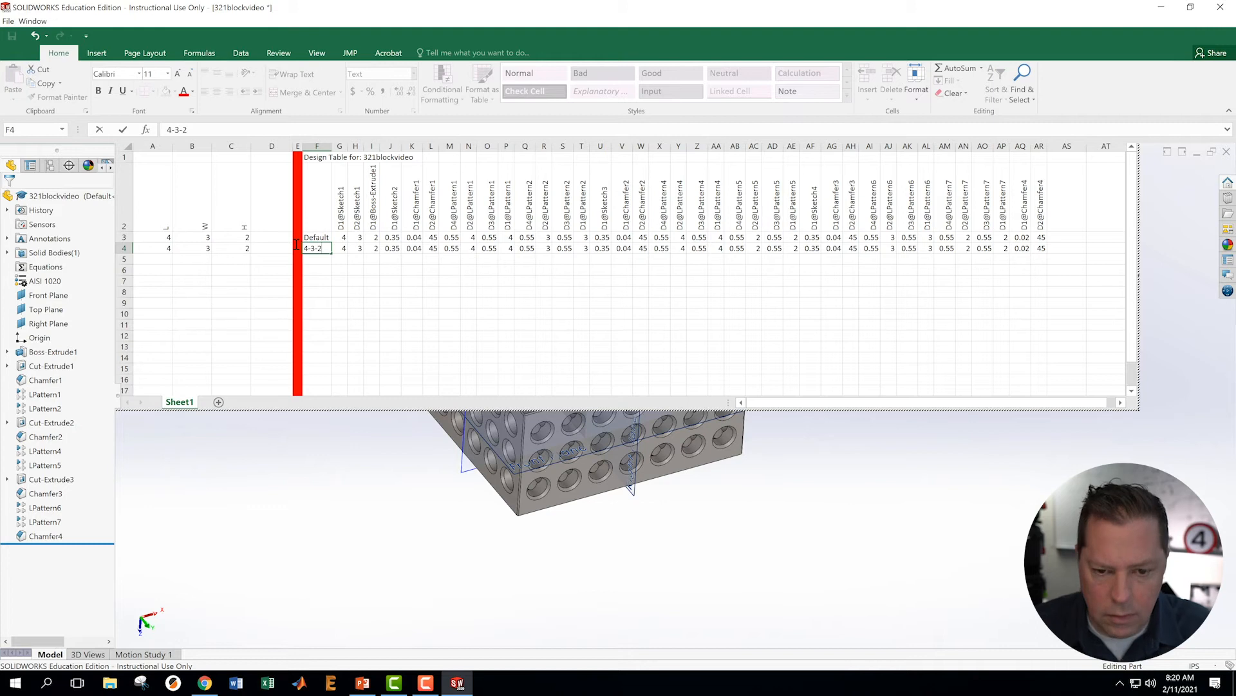
pyautogui.write('-3-2')
pyautogui.press('Return')
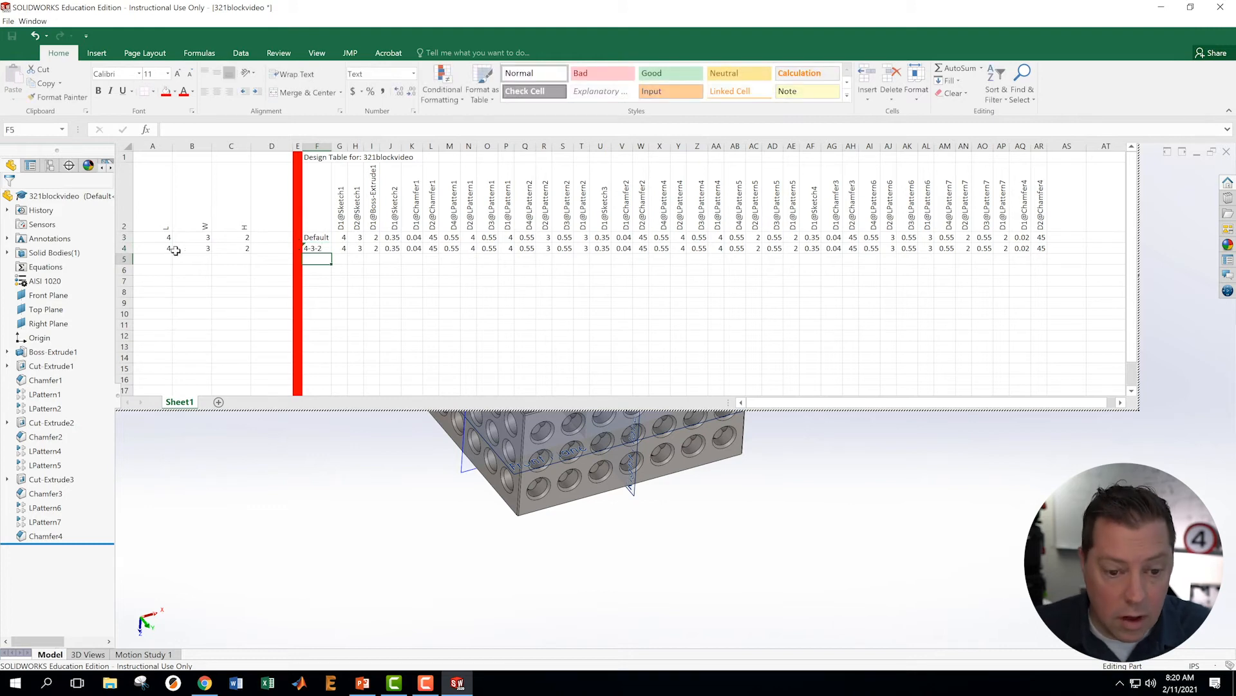
pyautogui.click(194, 281)
# Link D1@Sketch1 of the 4-3-2 configuration to its L value with the formula =A4 in cell G4
pyautogui.click(341, 248)
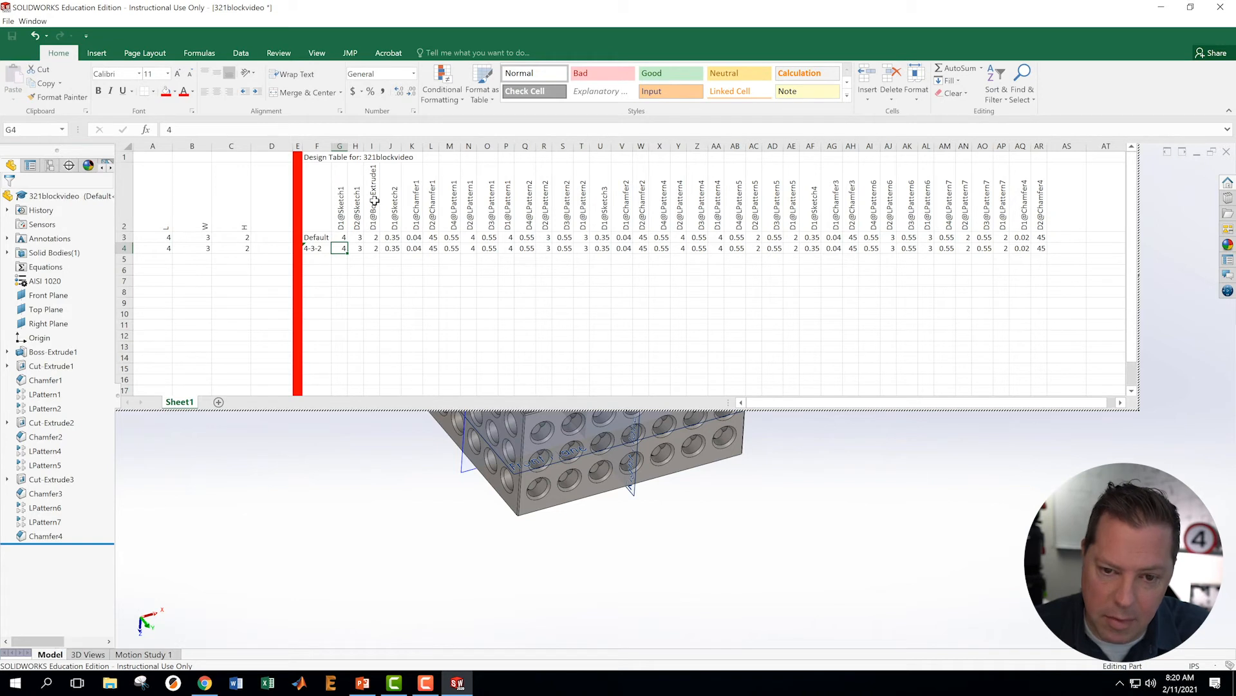
pyautogui.click(357, 270)
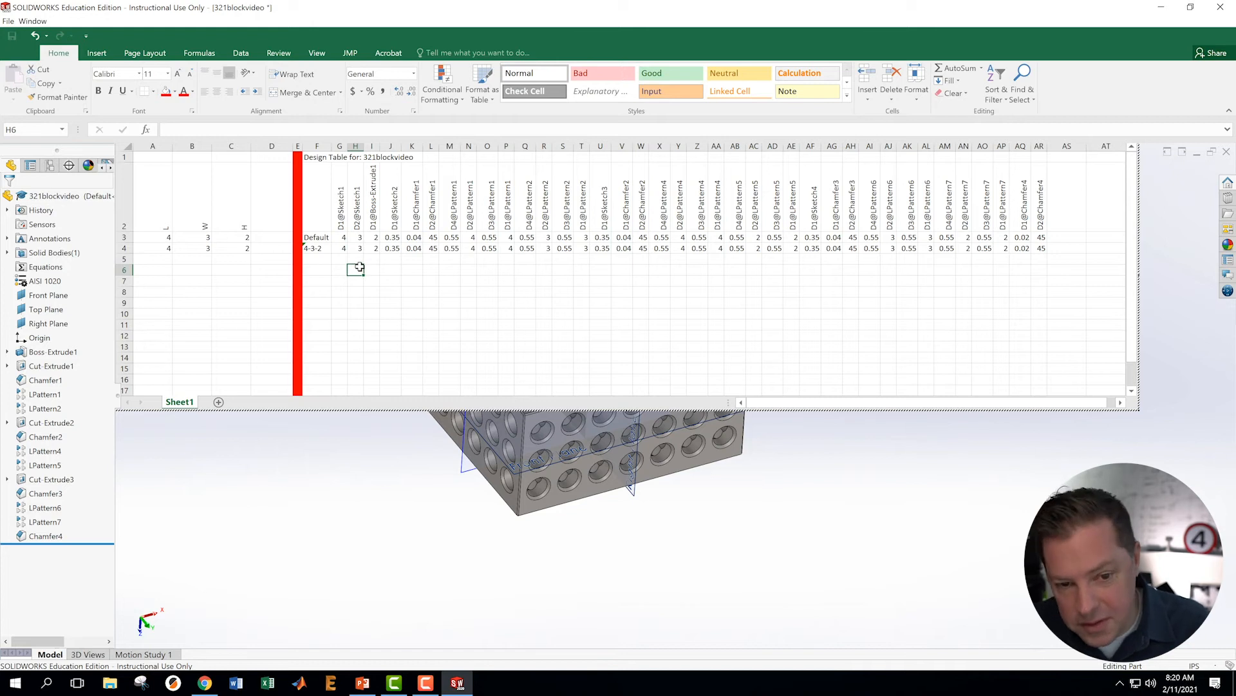
pyautogui.click(343, 249)
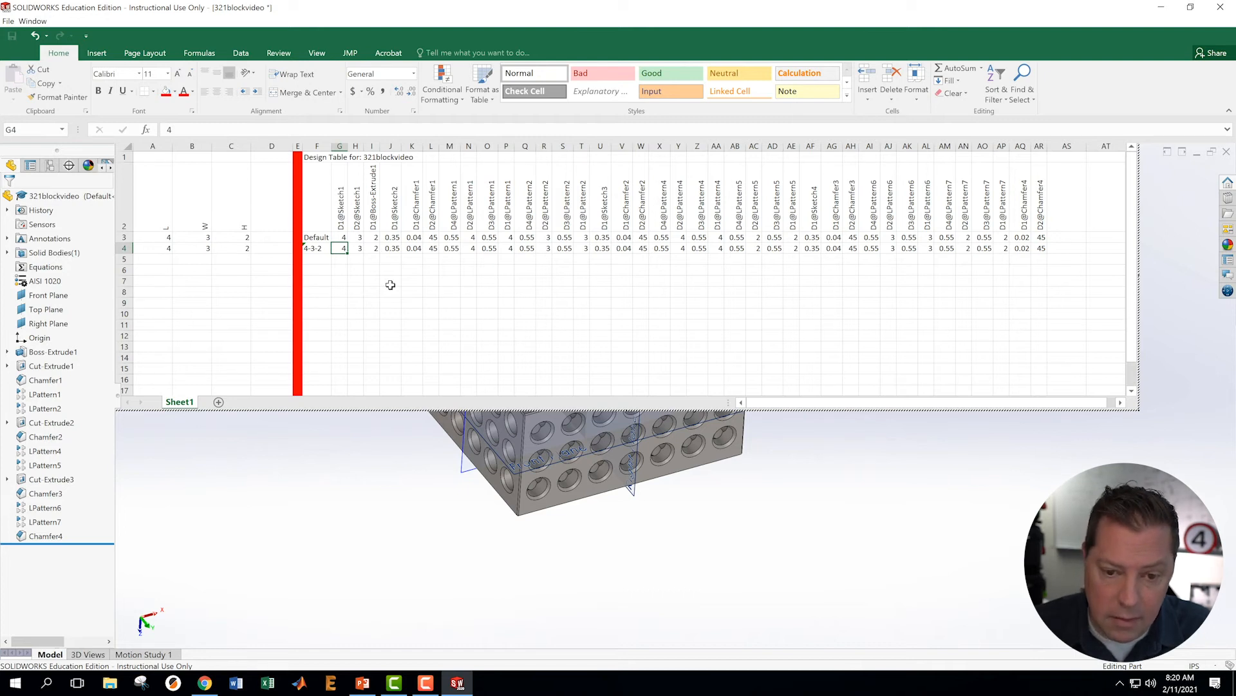
pyautogui.write('=')
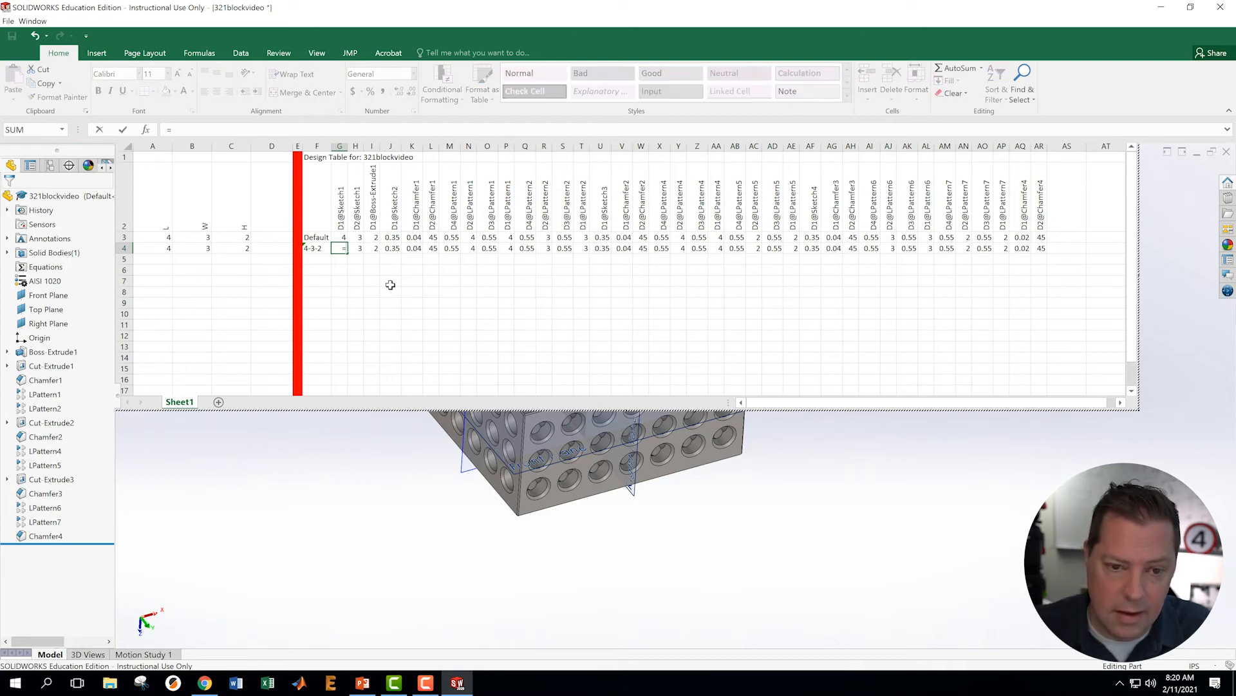
pyautogui.click(158, 248)
pyautogui.press('Return')
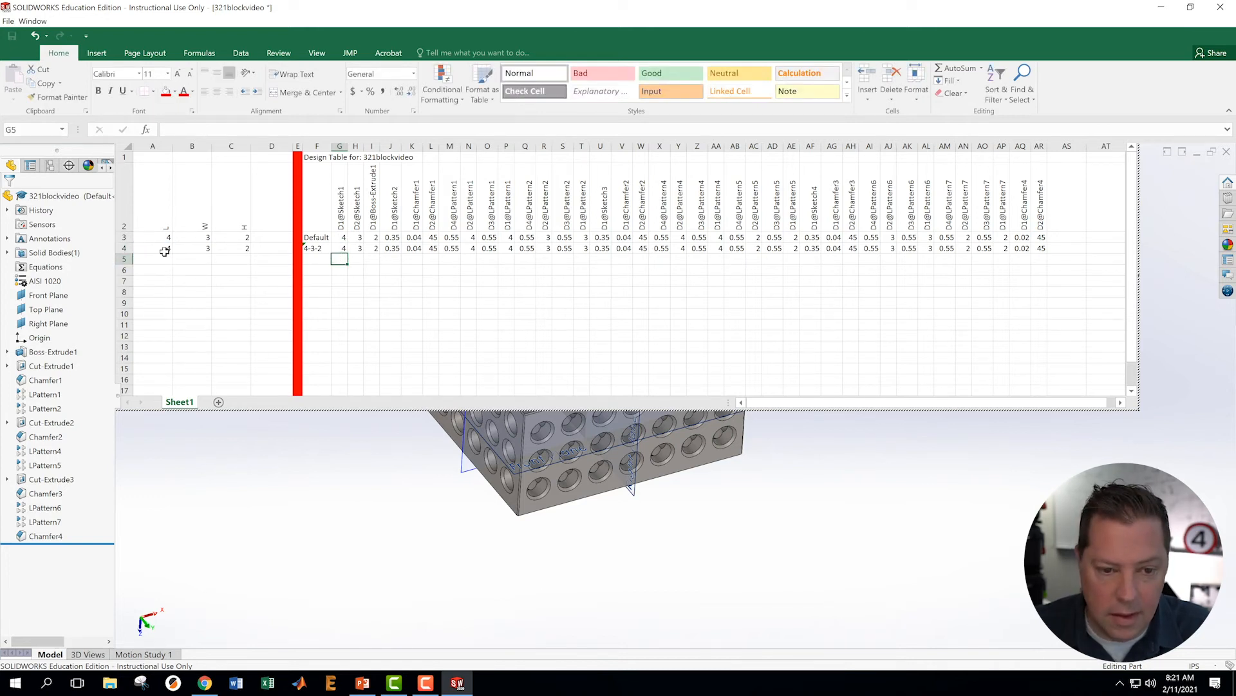
pyautogui.click(161, 249)
# Link D2@Sketch1 and D1@Boss-Extrude1 of the 4-3-2 configuration to its W and H values in cells B4 and C4
pyautogui.click(358, 250)
pyautogui.write('=')
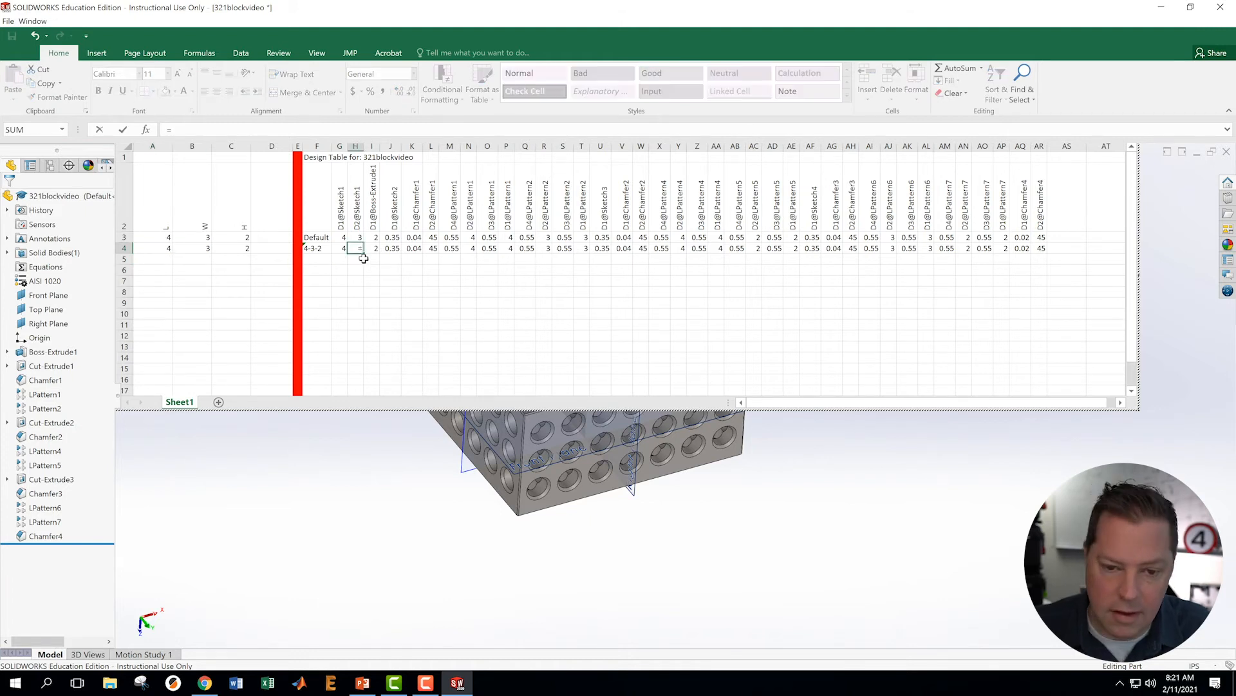
pyautogui.click(203, 246)
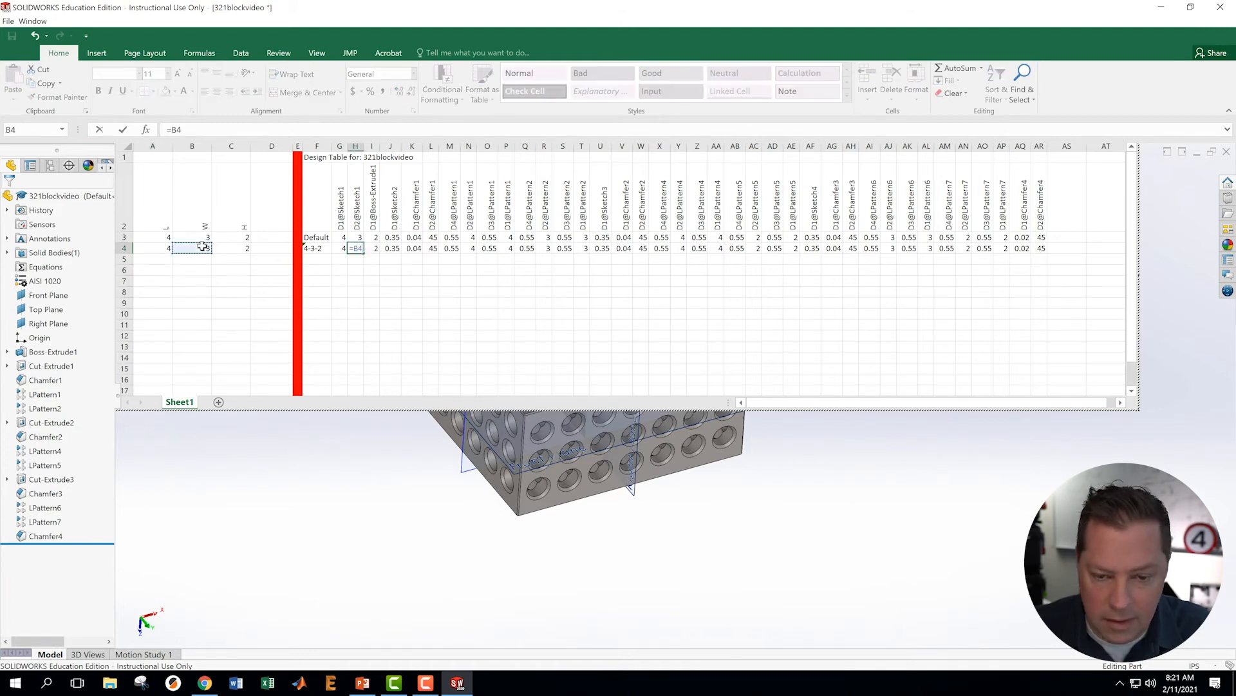
pyautogui.press('Tab')
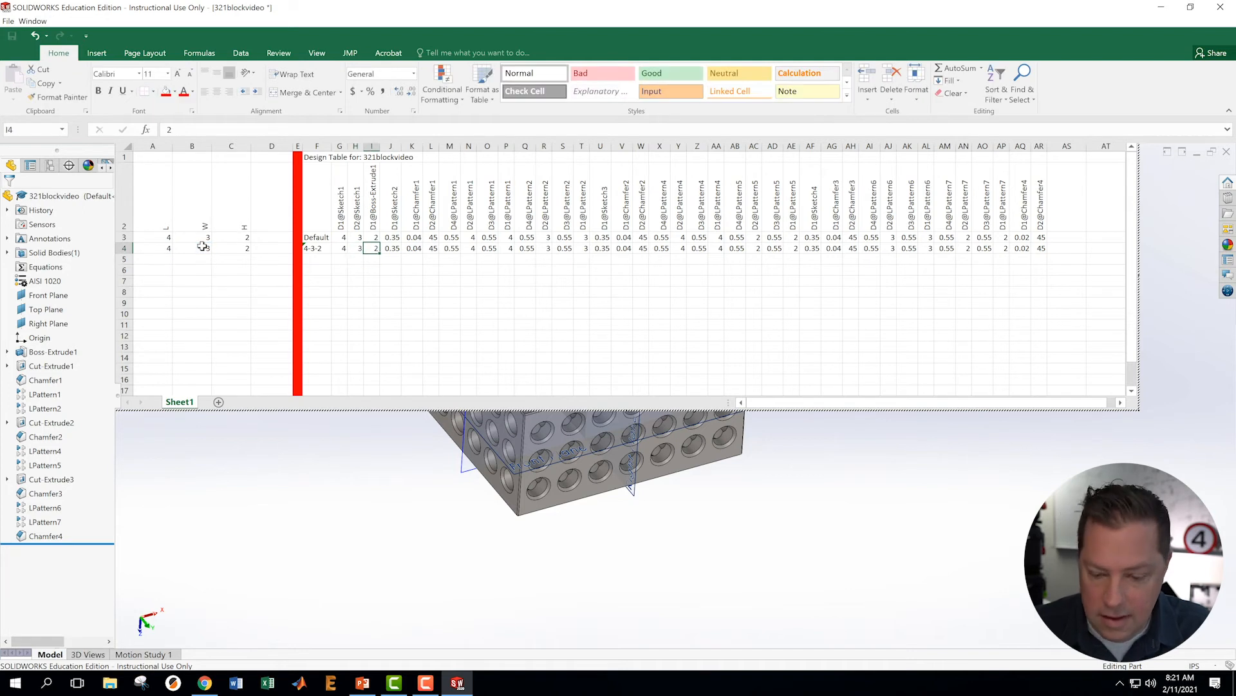
pyautogui.write('=')
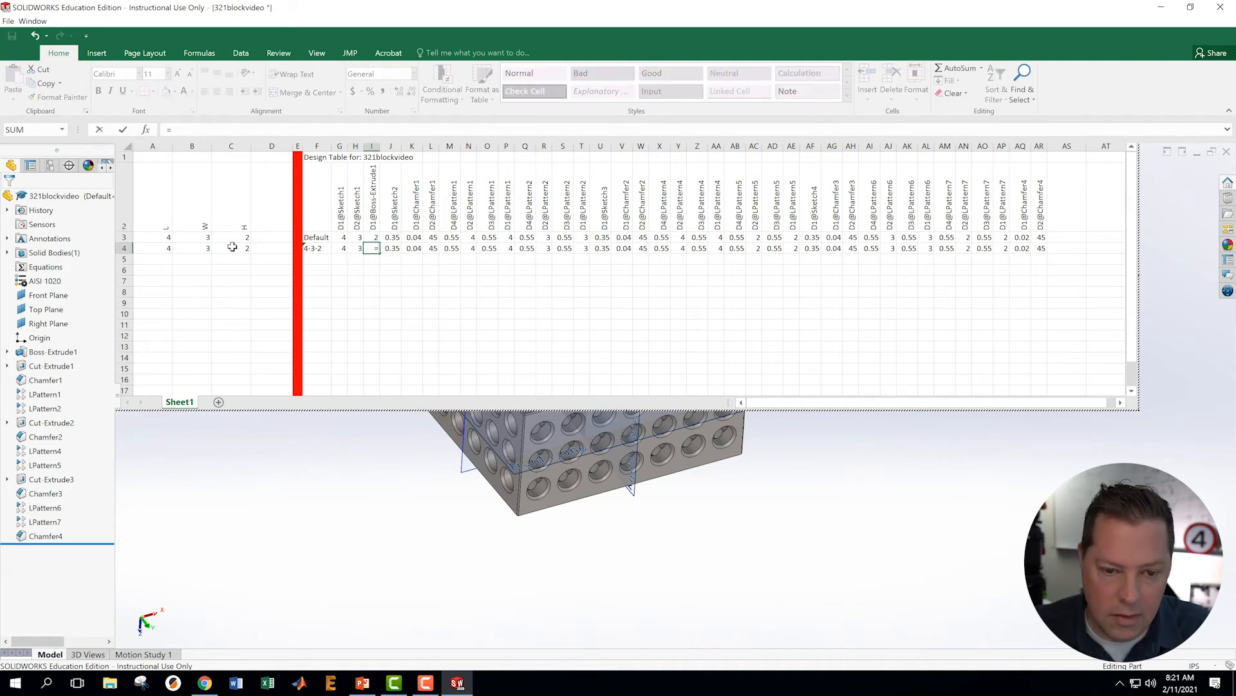
pyautogui.click(232, 247)
pyautogui.press('Return')
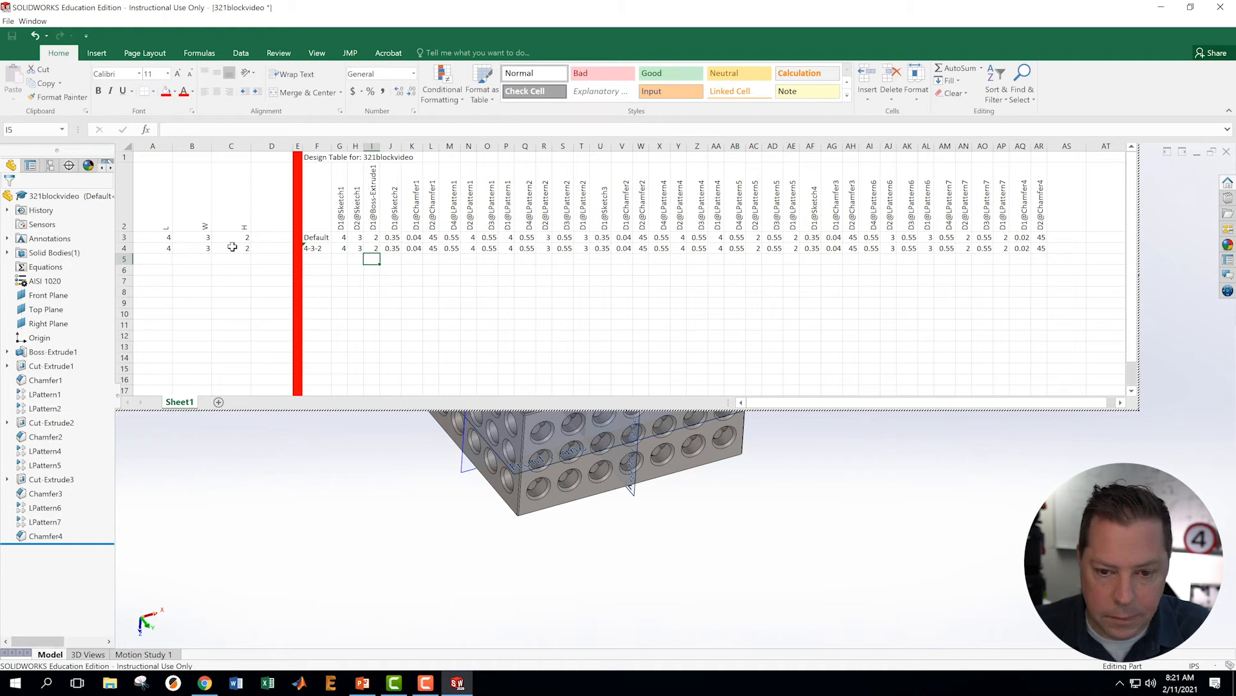
pyautogui.click(372, 314)
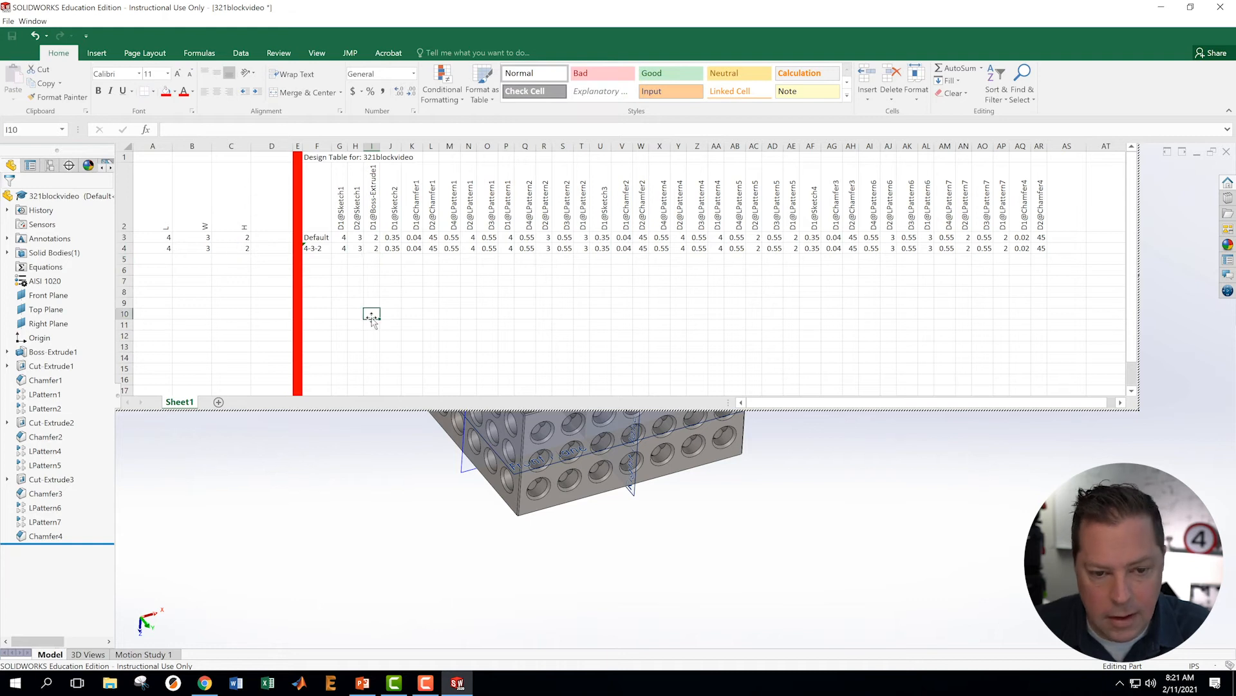
# Test the length link by setting L in row 4 to 3, check cell G4, and restore L to 4
pyautogui.click(164, 253)
pyautogui.write('3')
pyautogui.press('Return')
pyautogui.click(339, 249)
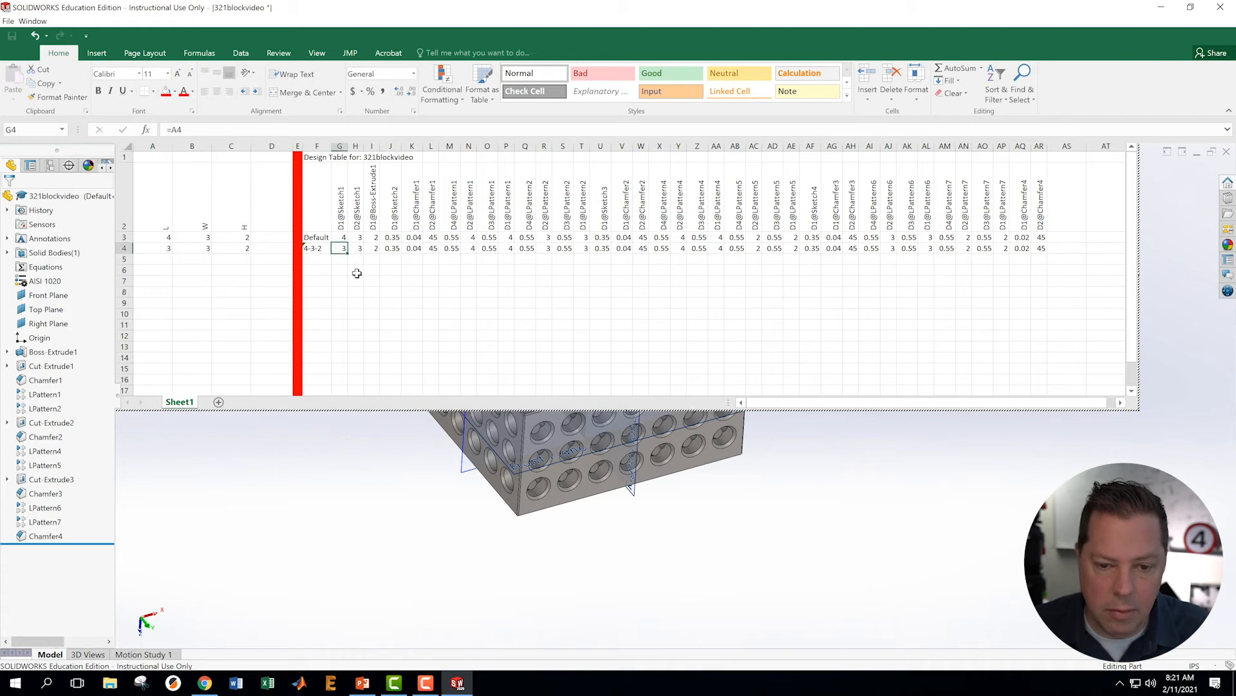
pyautogui.click(167, 249)
pyautogui.write('4')
pyautogui.press('Return')
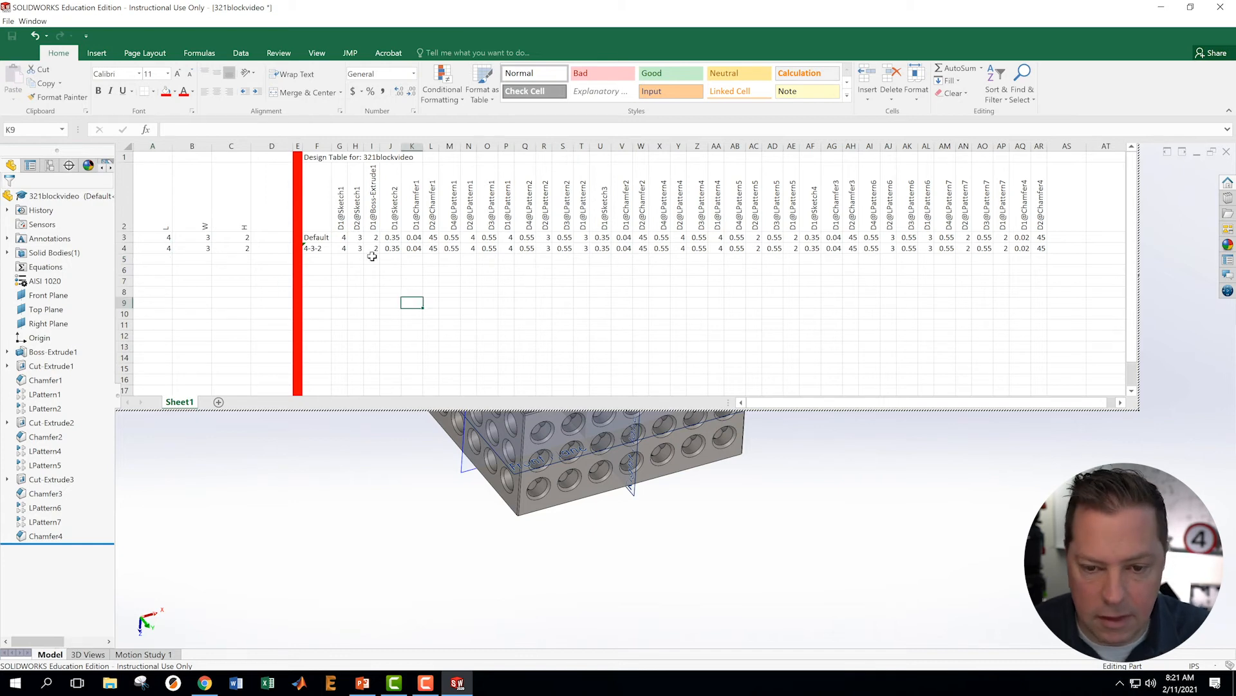
# Review the 4-3-2 configuration's row 4 values from D1@Sketch2 through D2@LPattern1
pyautogui.click(391, 249)
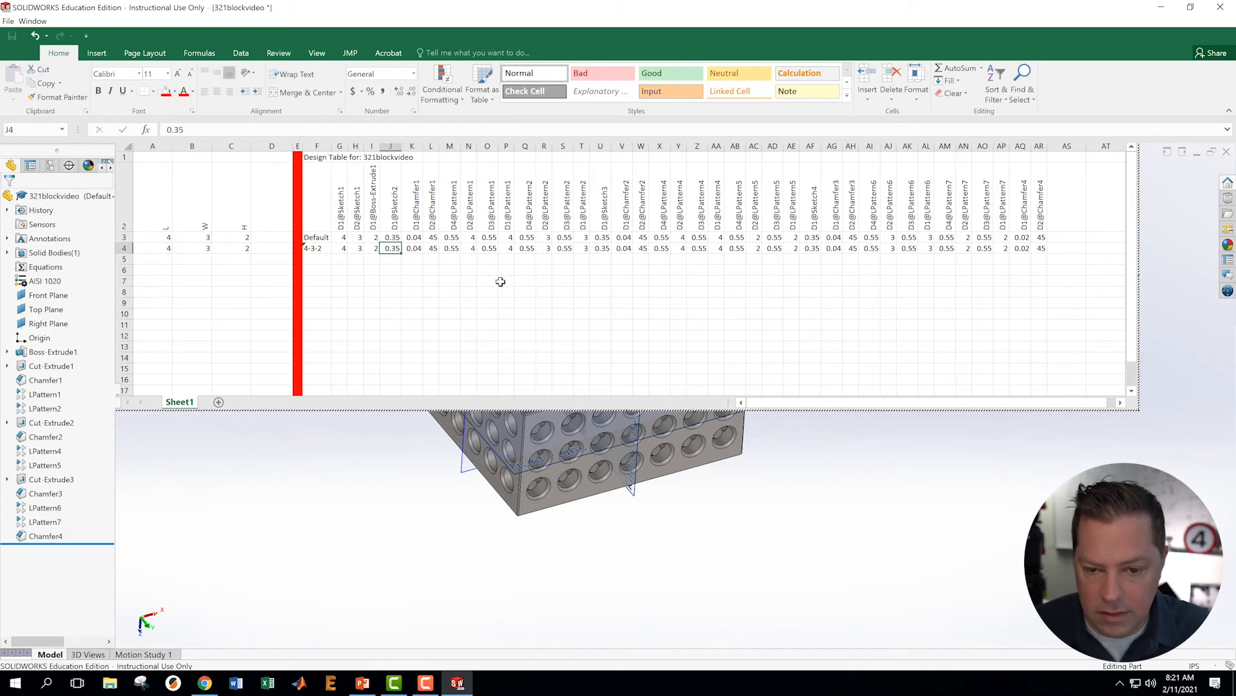
pyautogui.press('Right')
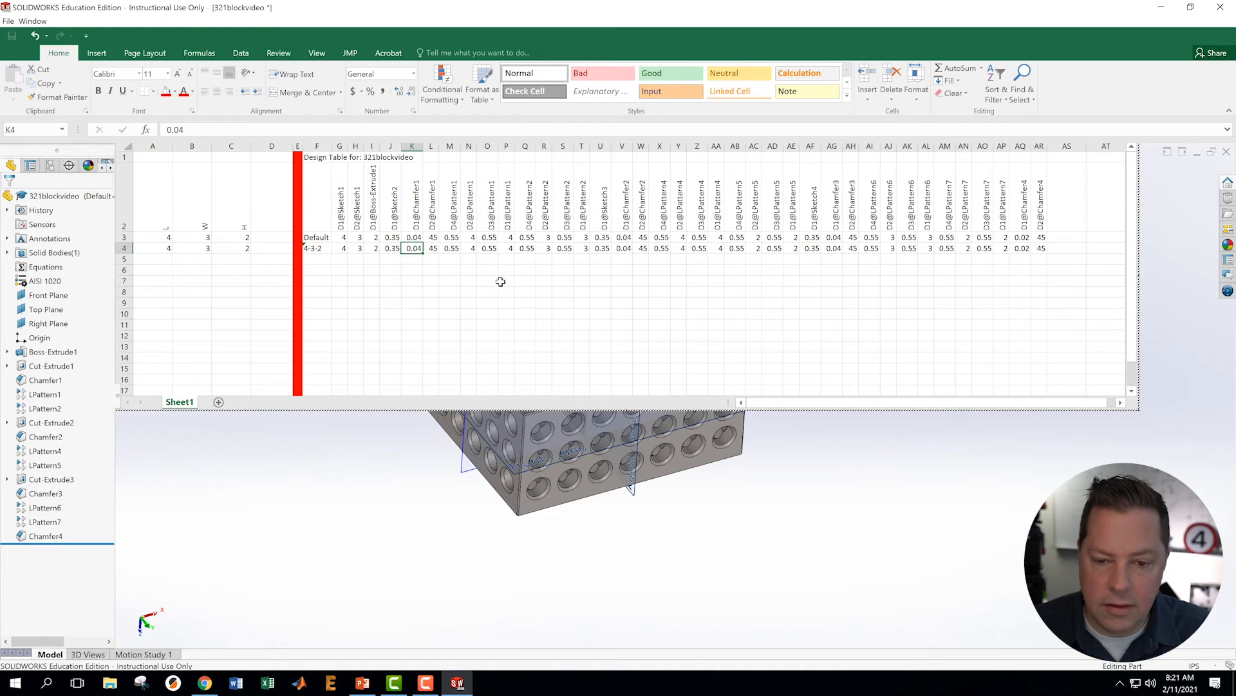
pyautogui.press('Right')
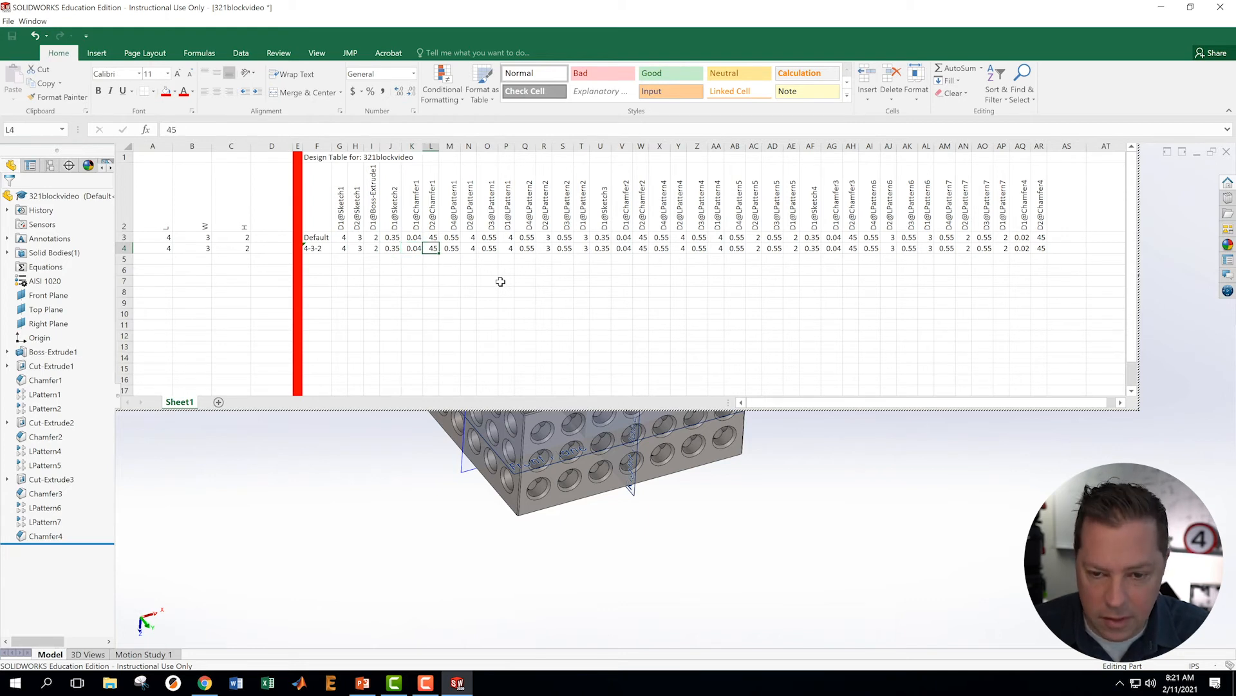
pyautogui.press('Right')
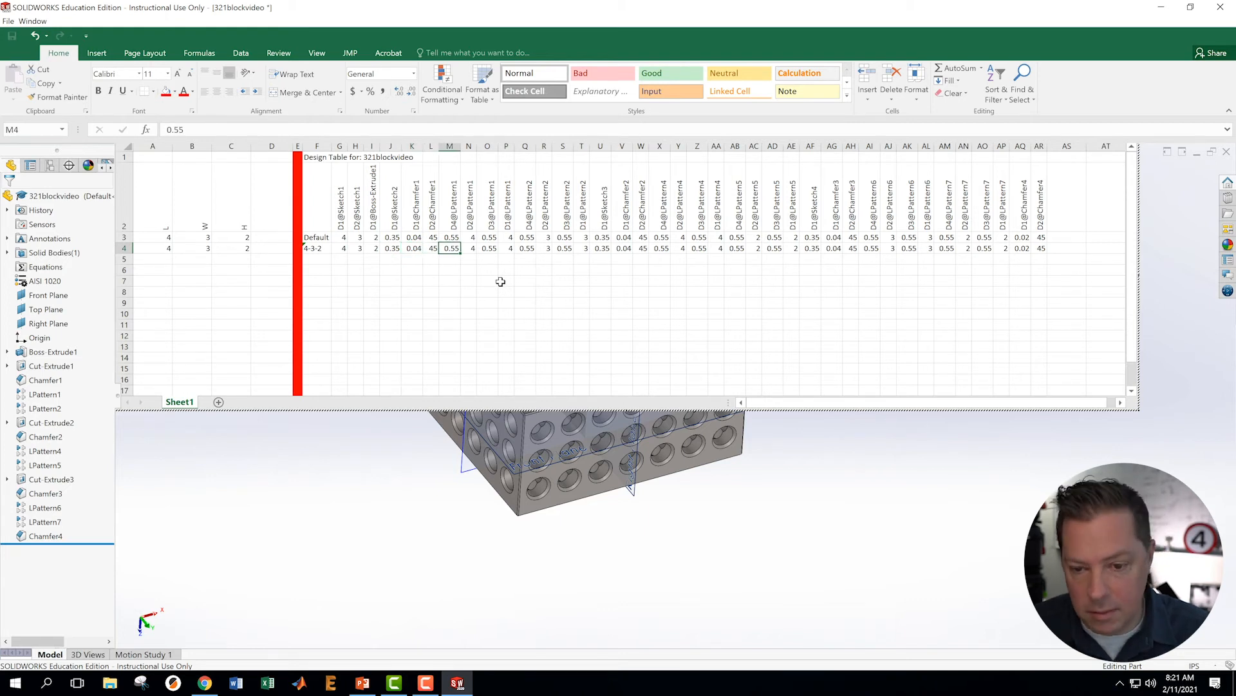
pyautogui.press('Right')
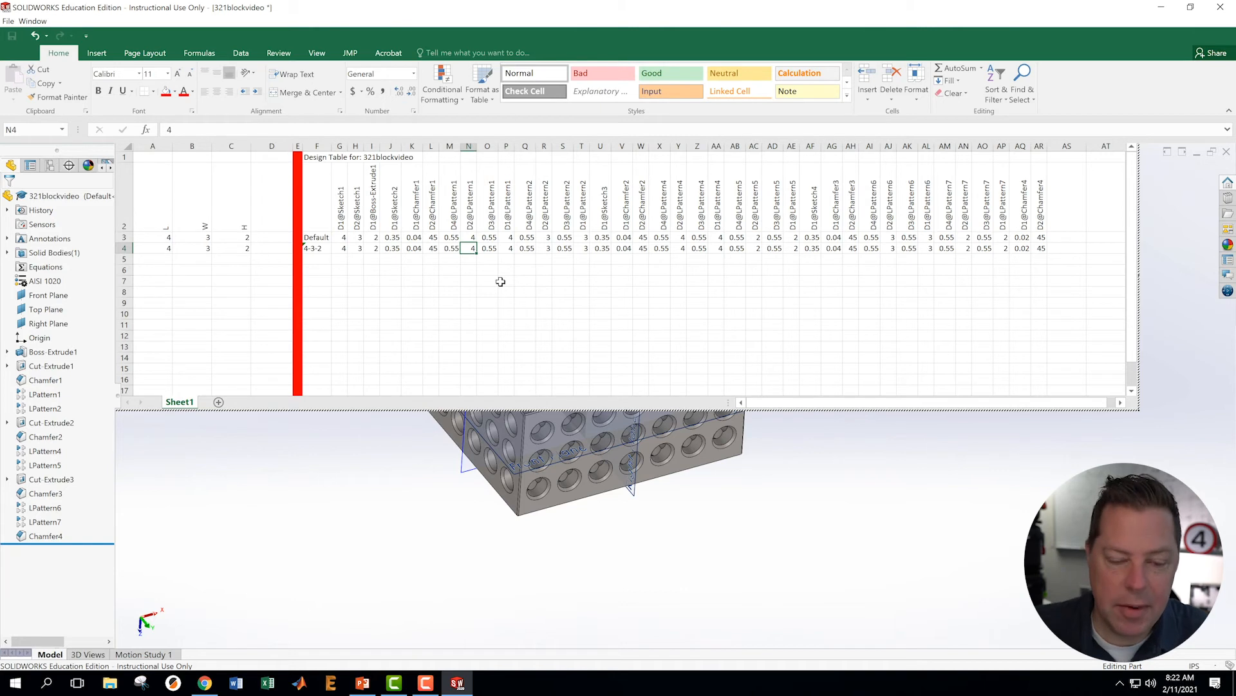
# Add the header holes in cell D2, beside the L, W and H input columns
pyautogui.click(266, 228)
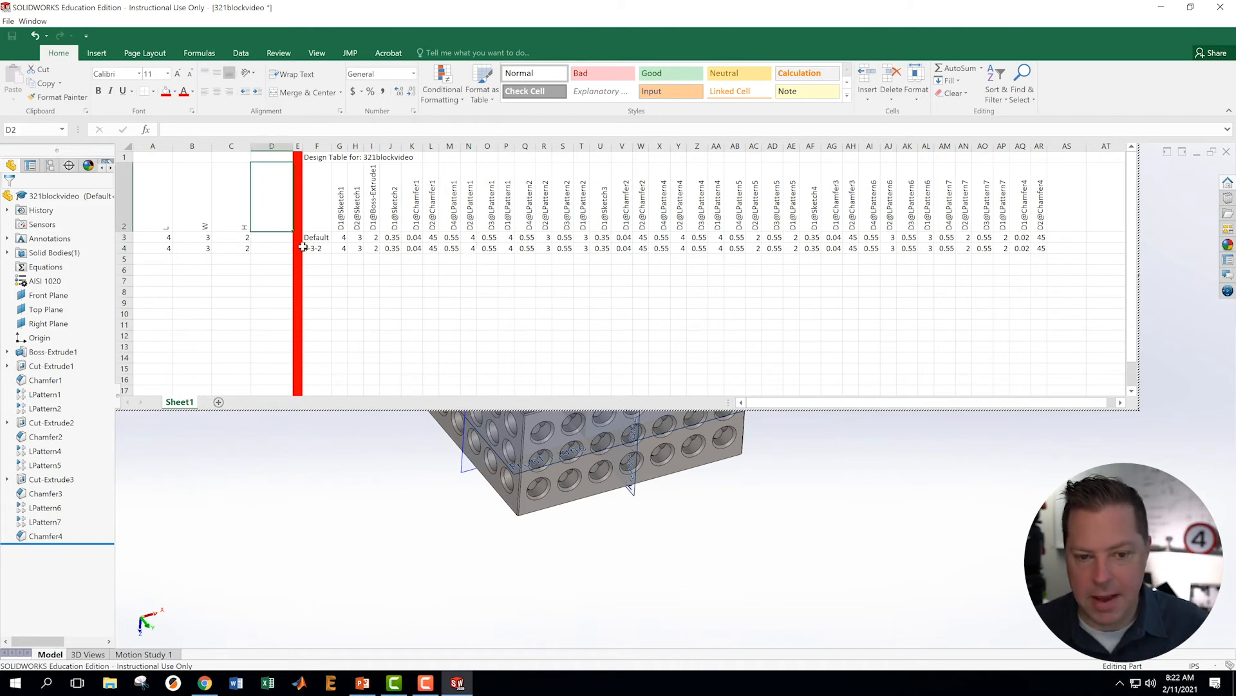
pyautogui.write('holes')
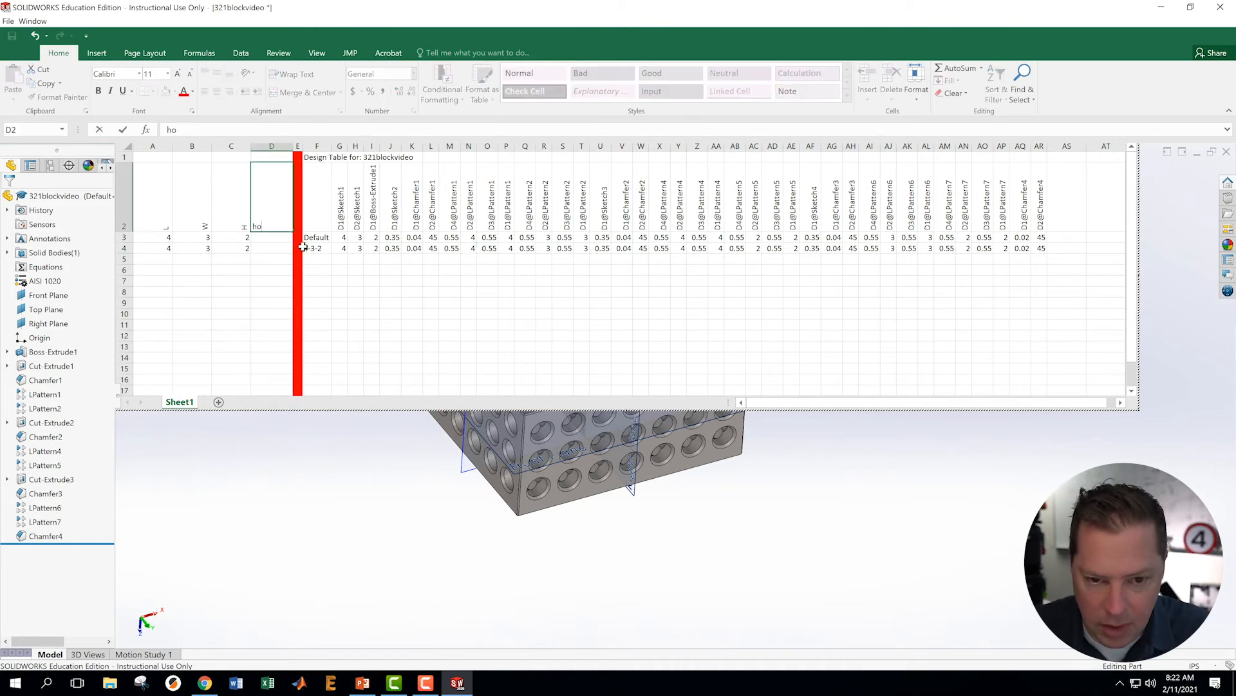
pyautogui.press('Return')
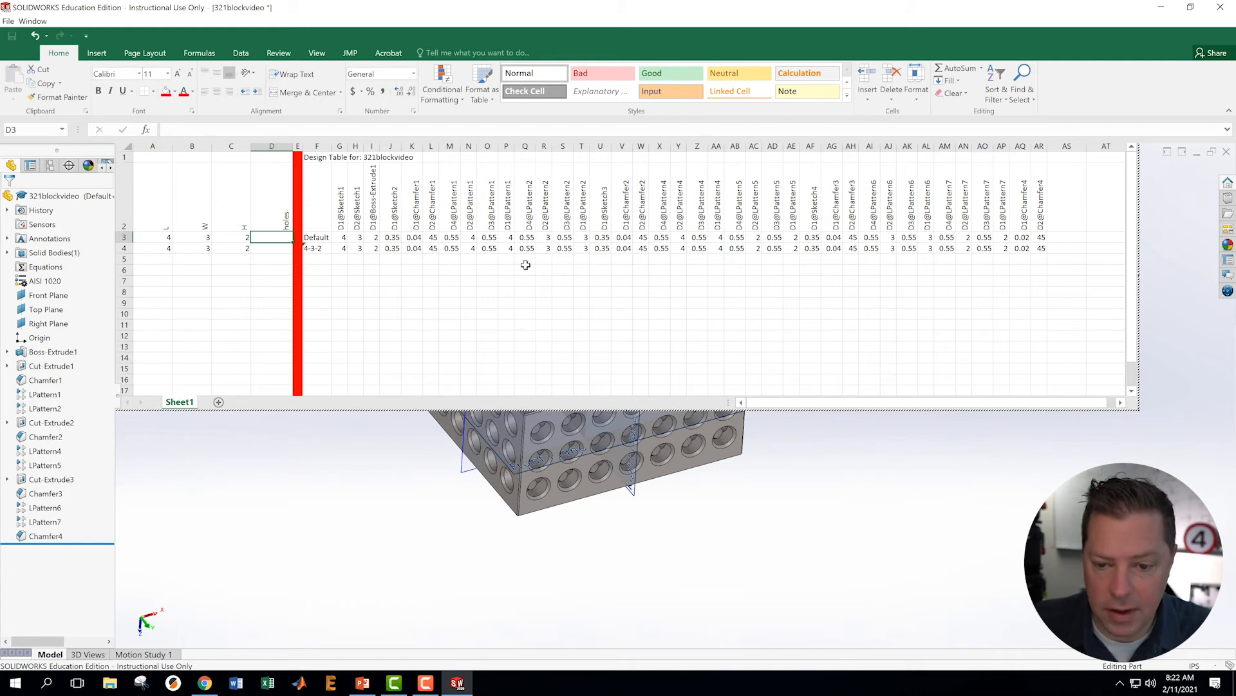
# Enter the formula =((A4*2)-1+1)*2 in cell D4 to calculate the hole count from the block's length
pyautogui.click(470, 248)
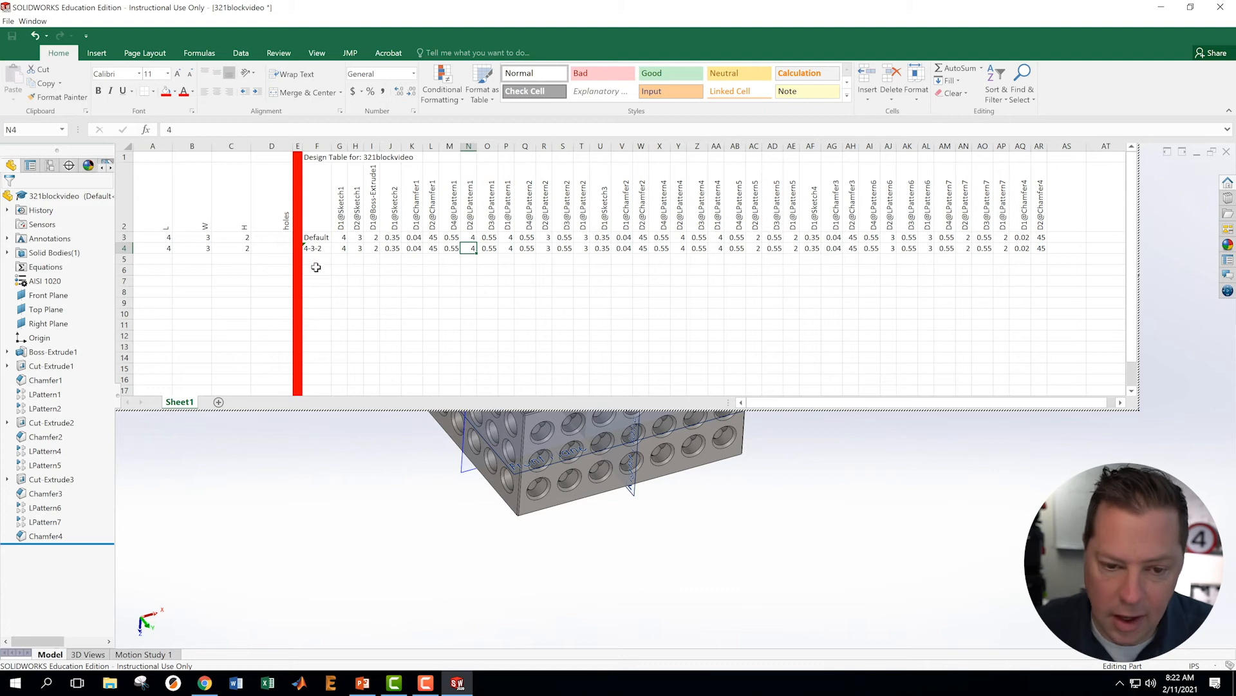
pyautogui.click(281, 250)
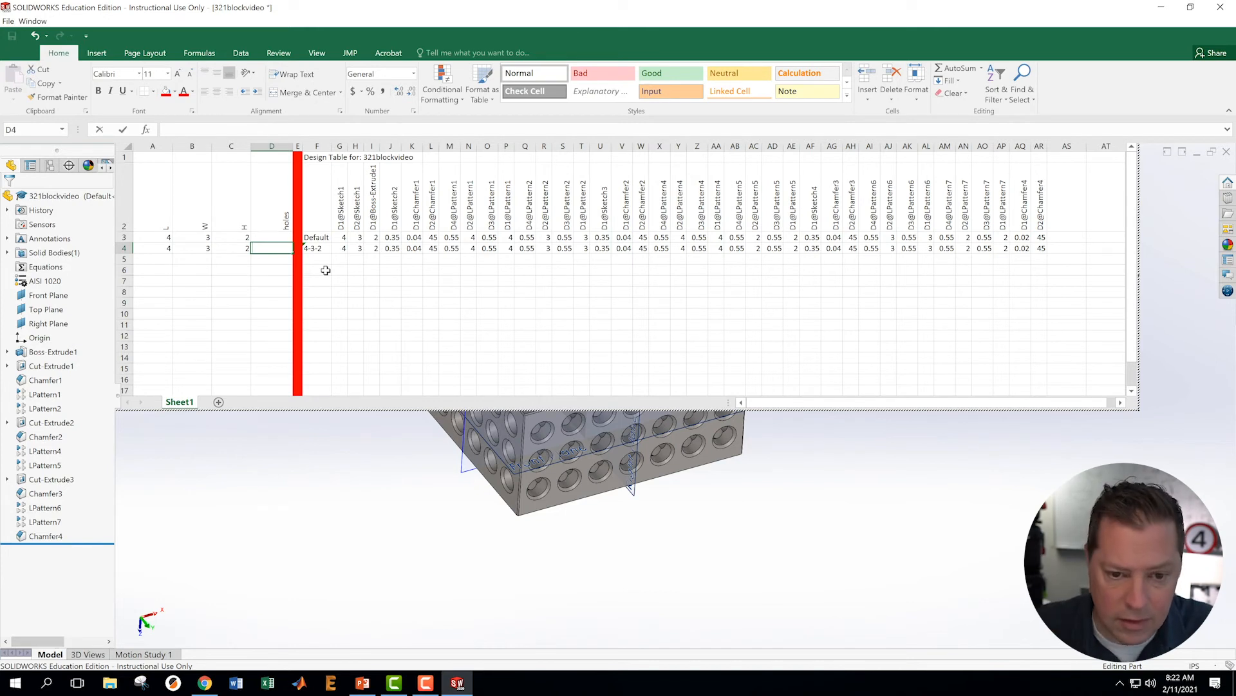
pyautogui.write('=')
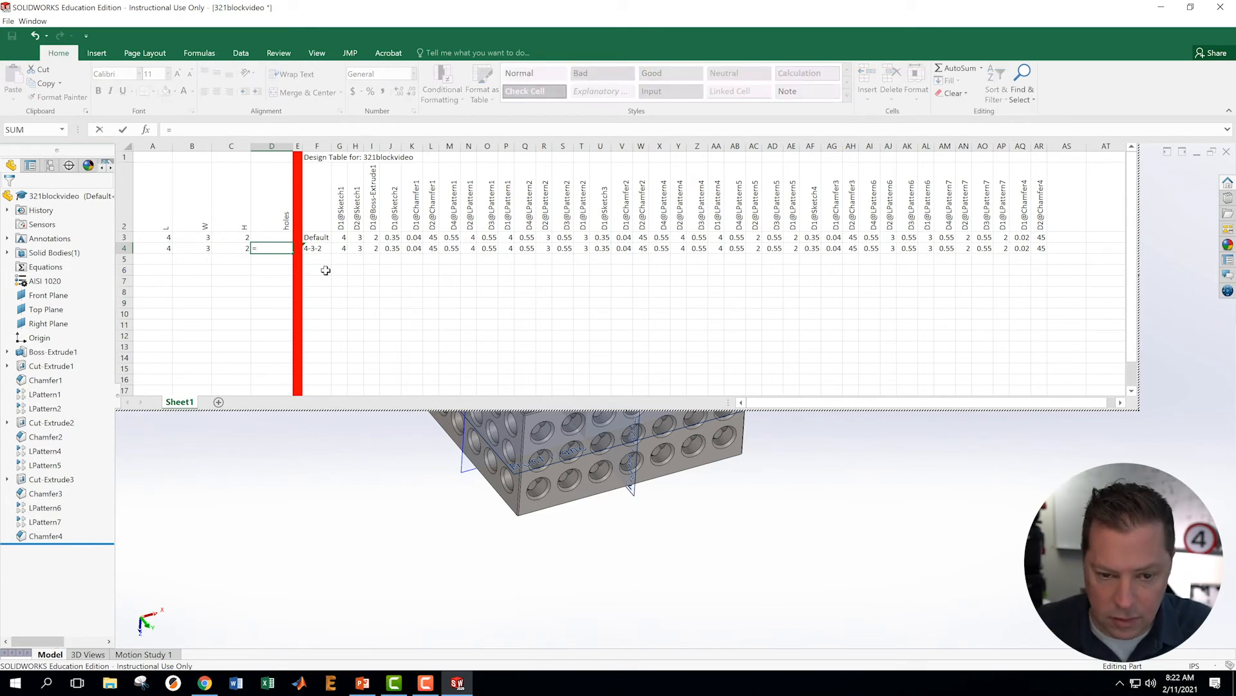
pyautogui.write('(')
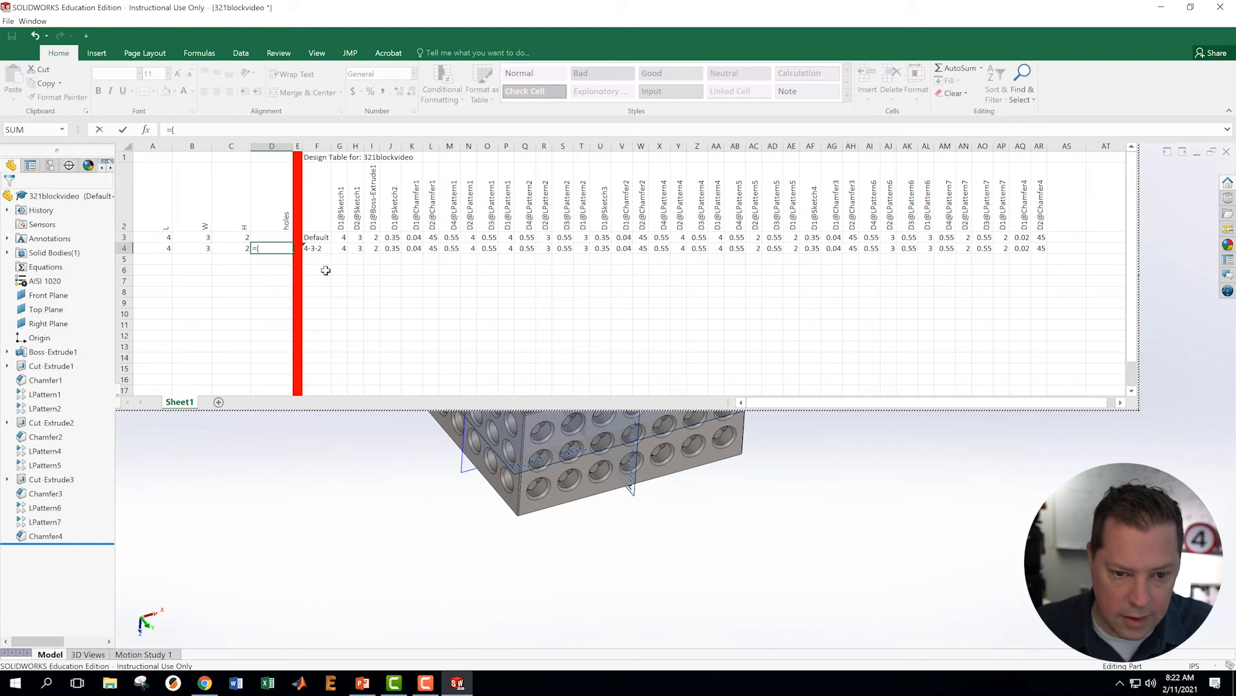
pyautogui.click(165, 248)
pyautogui.write('*')
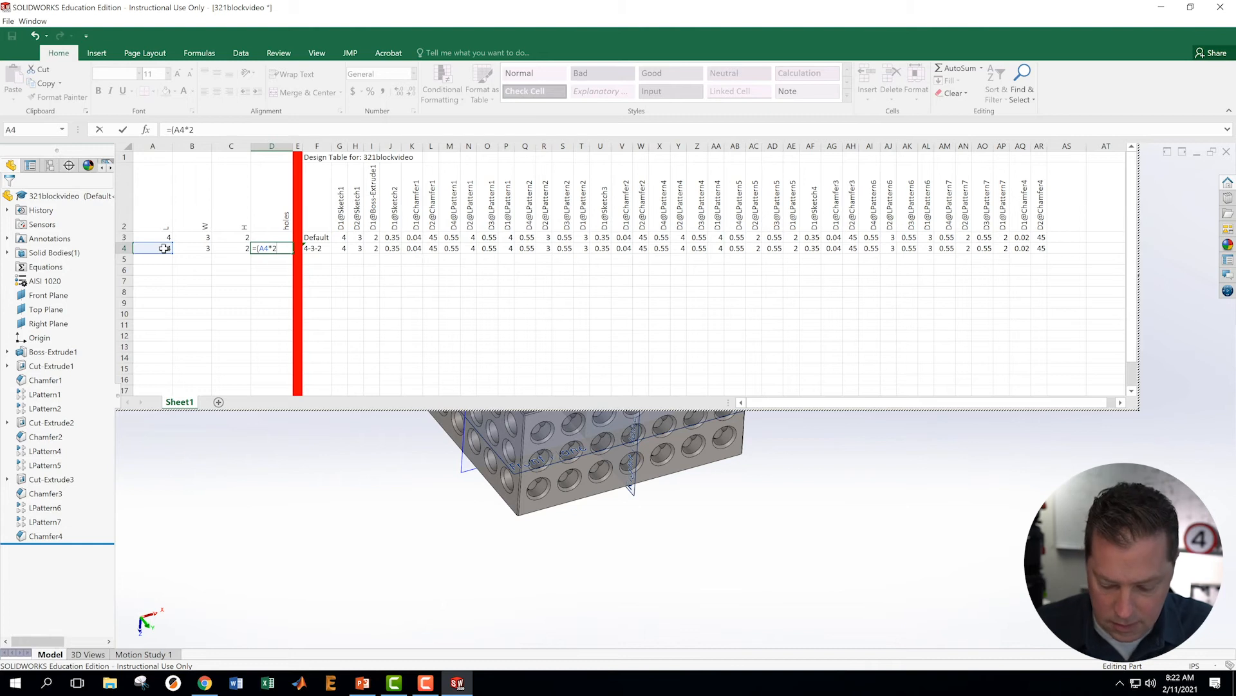
pyautogui.write('2)-1+1')
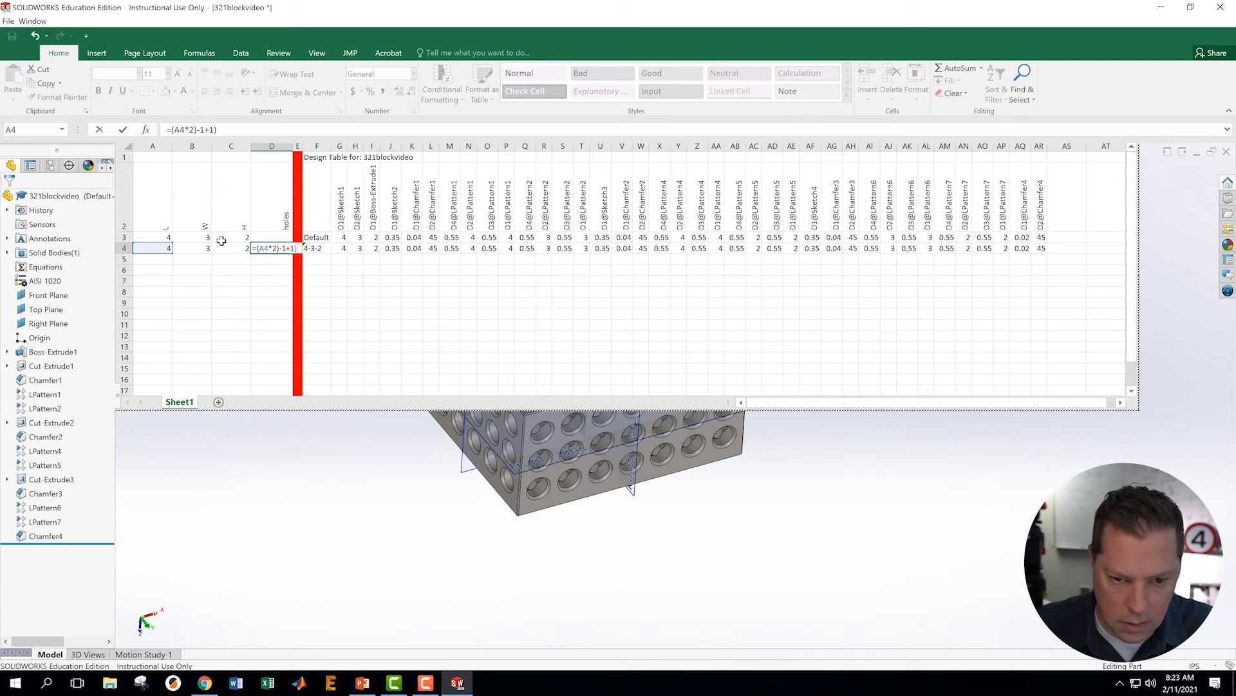
pyautogui.write('(A4')
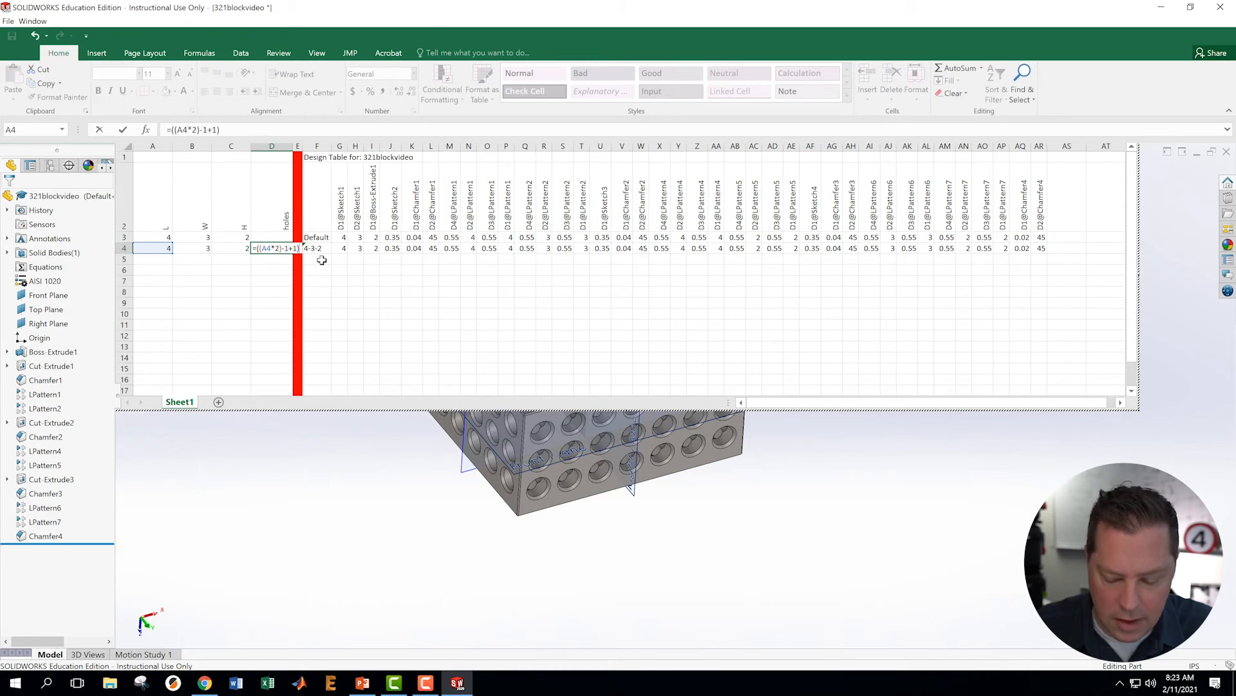
pyautogui.write('*2')
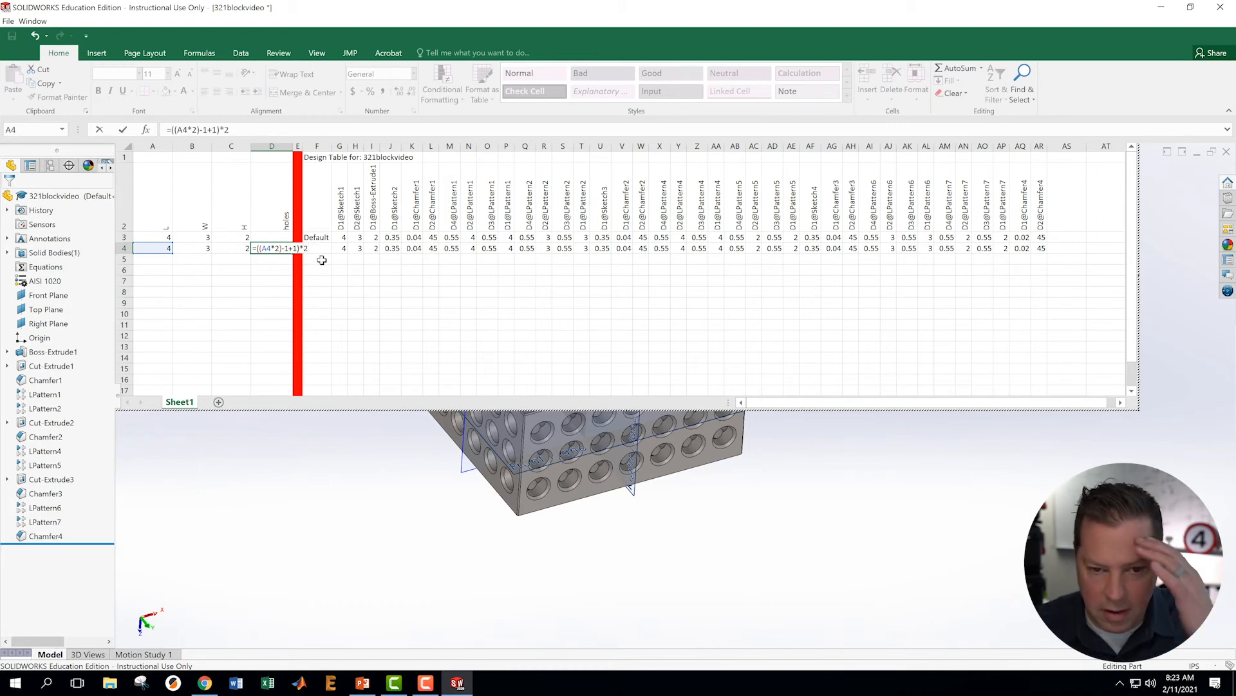
pyautogui.press('Return')
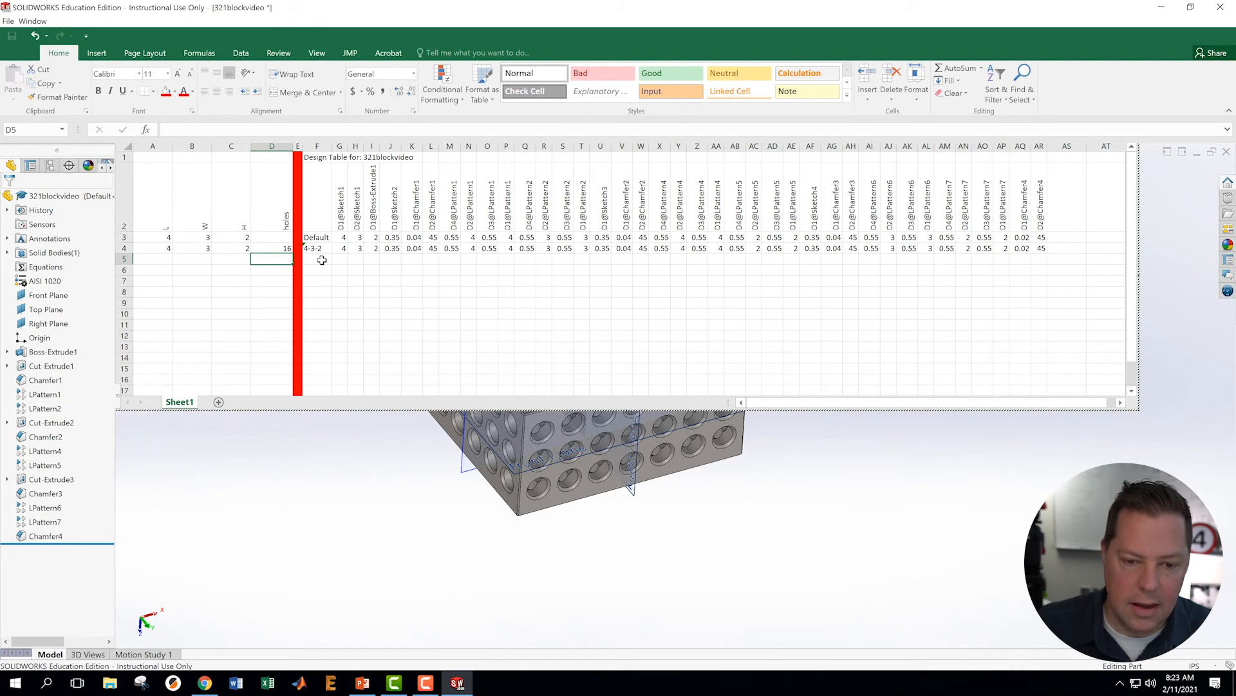
# Shorten the hole-count formula in cell D4 to =((A4*2)-1)
pyautogui.click(277, 248)
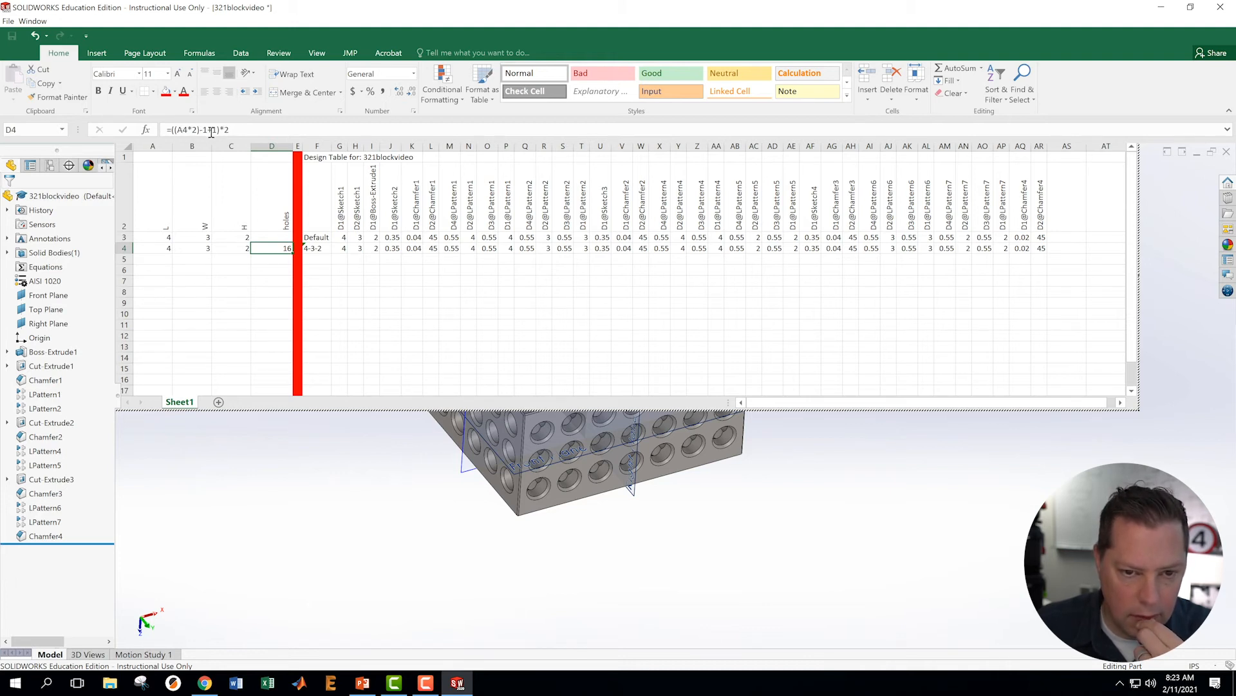
pyautogui.moveTo(230, 131); pyautogui.dragTo(214, 131)
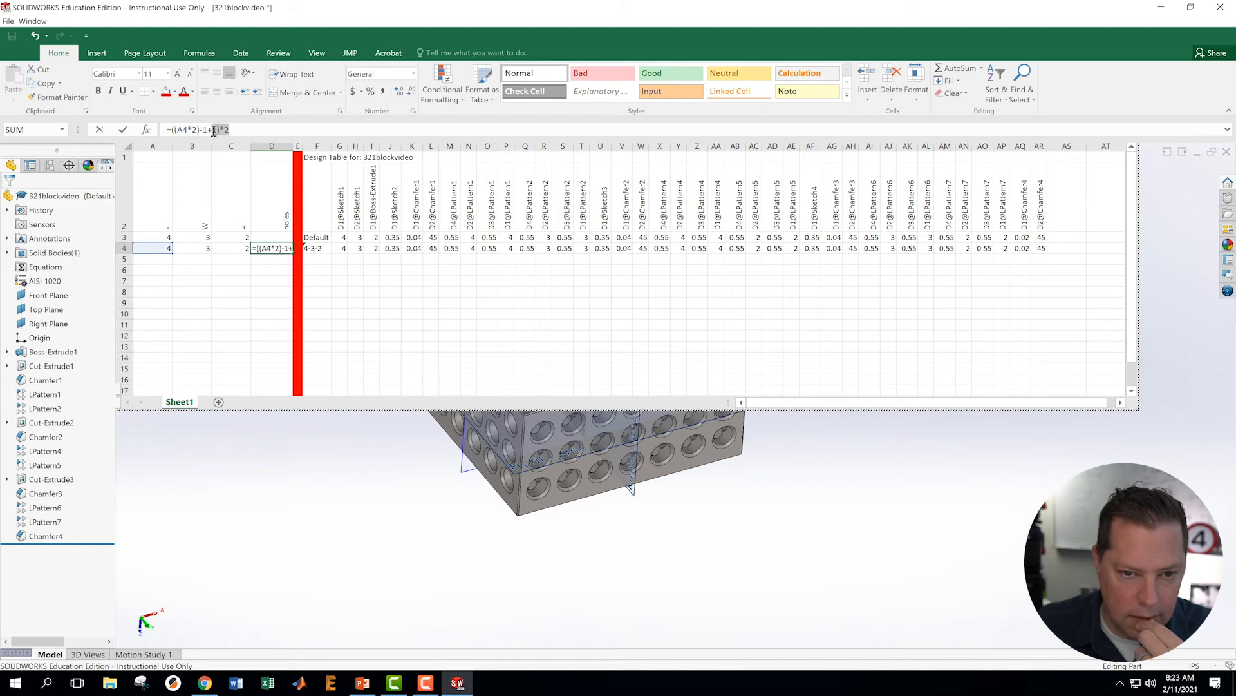
pyautogui.press('BackSpace')
pyautogui.press('BackSpace')
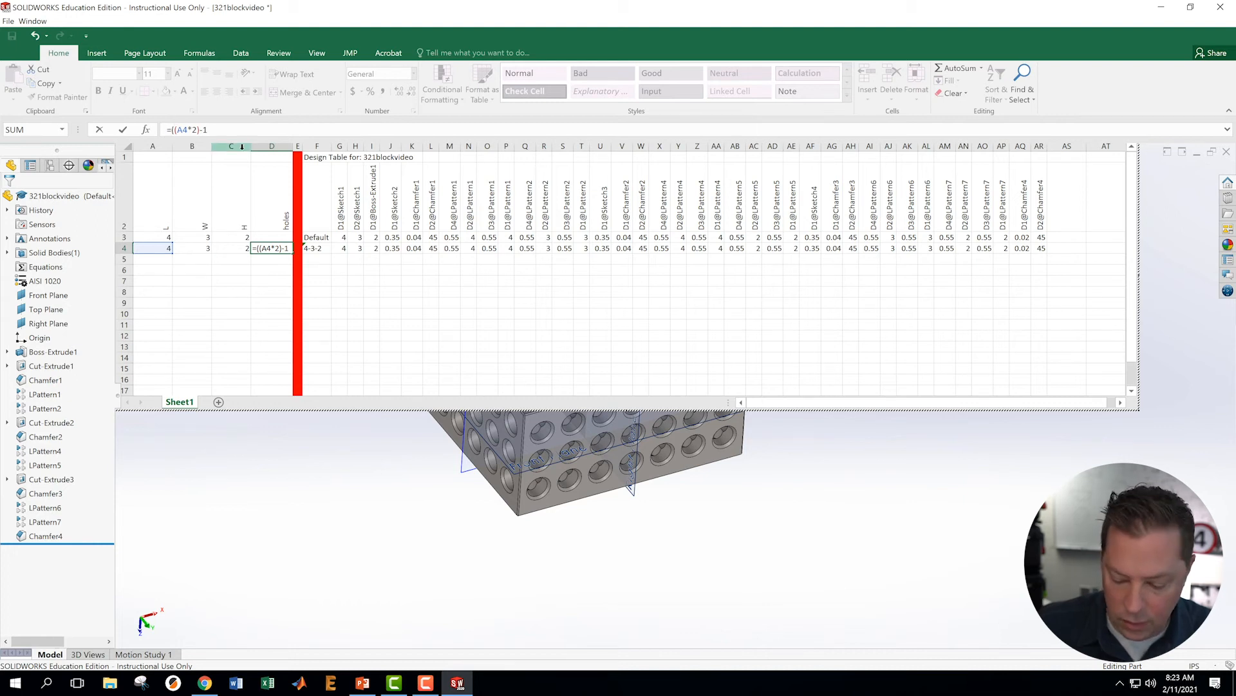
pyautogui.press('Return')
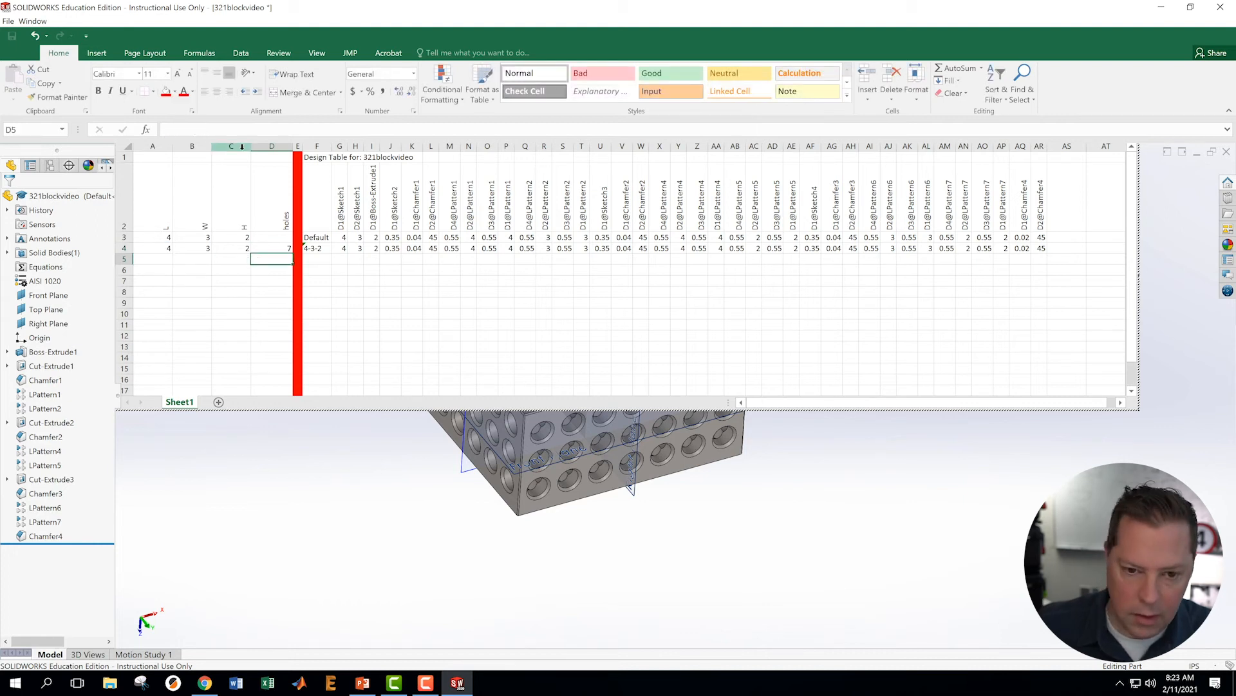
# Insert a blank column before the red divider column and rename the header in D2 as holes L
pyautogui.rightClick(298, 146)
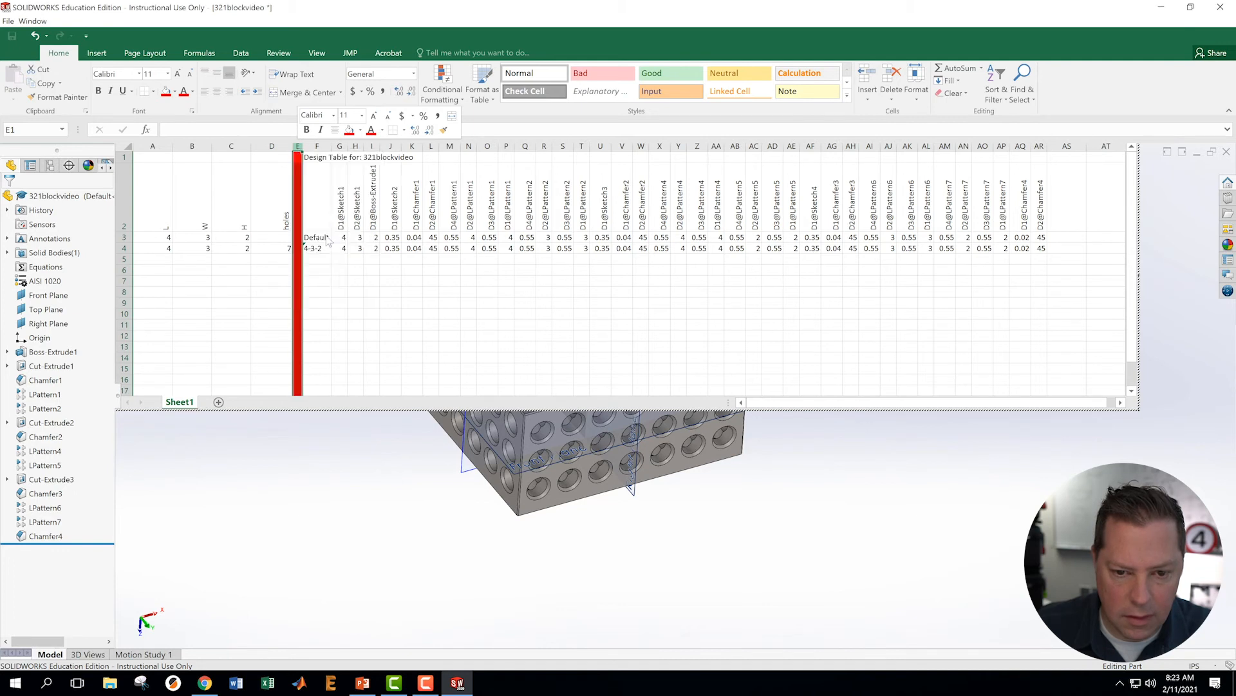
pyautogui.click(328, 238)
pyautogui.click(388, 336)
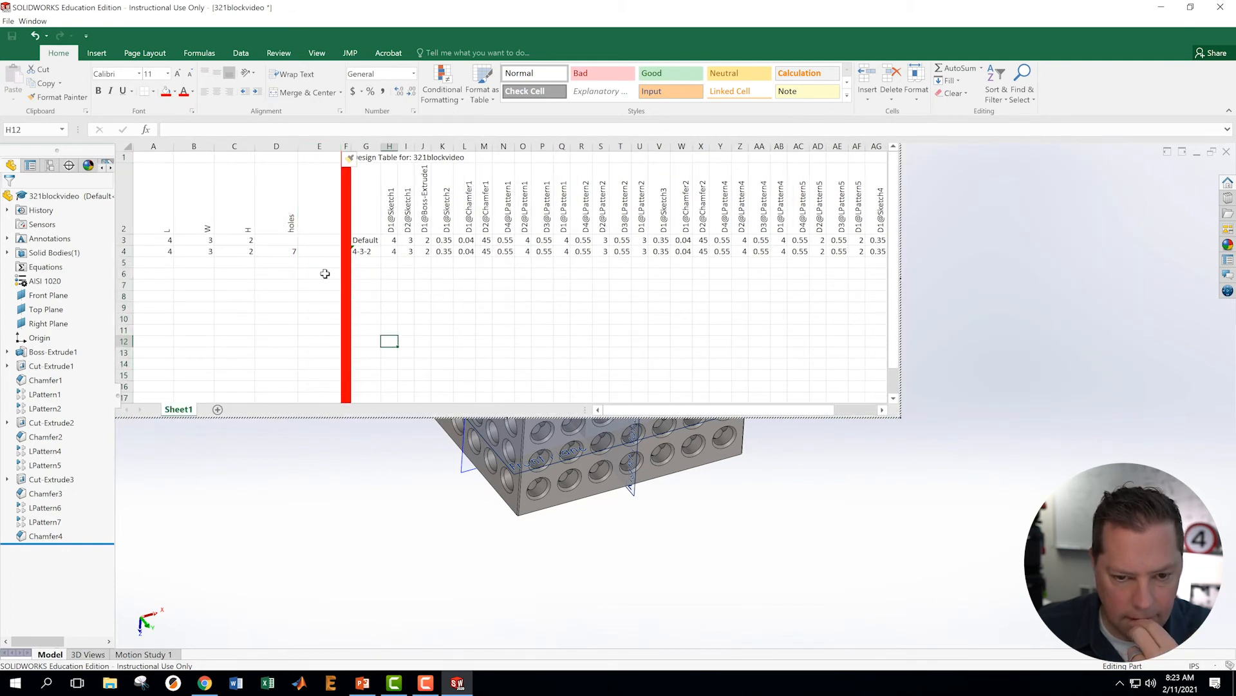
pyautogui.doubleClick(293, 214)
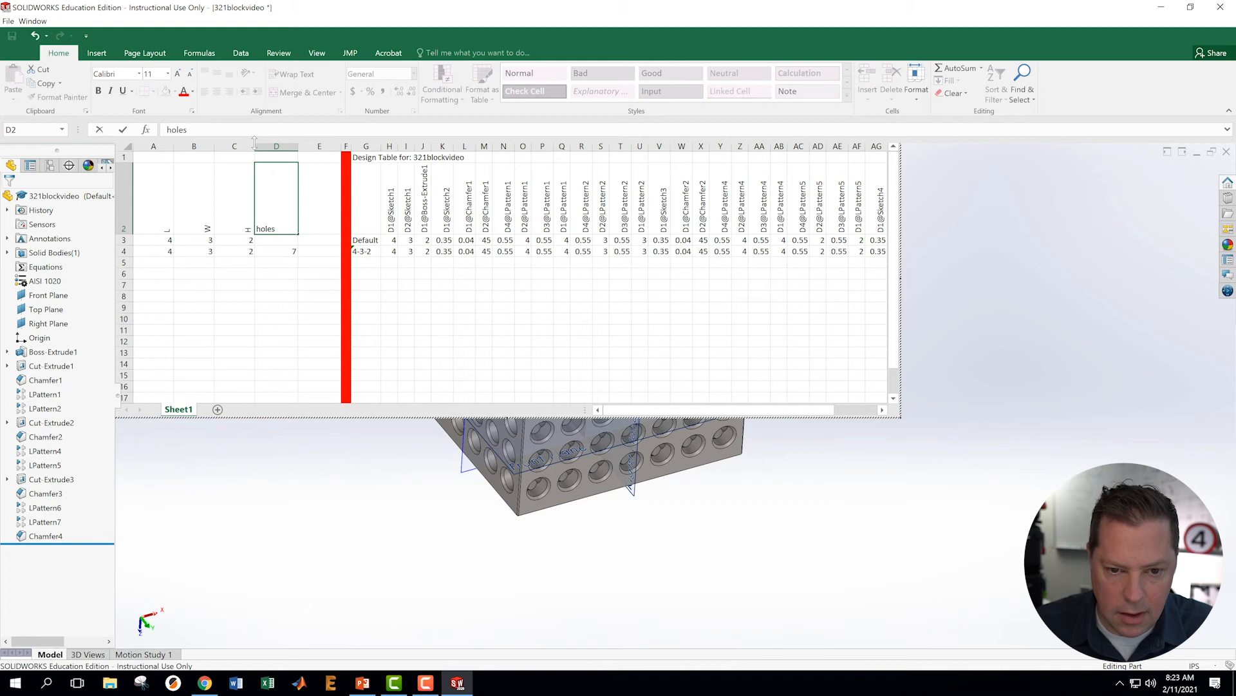
pyautogui.press('Return')
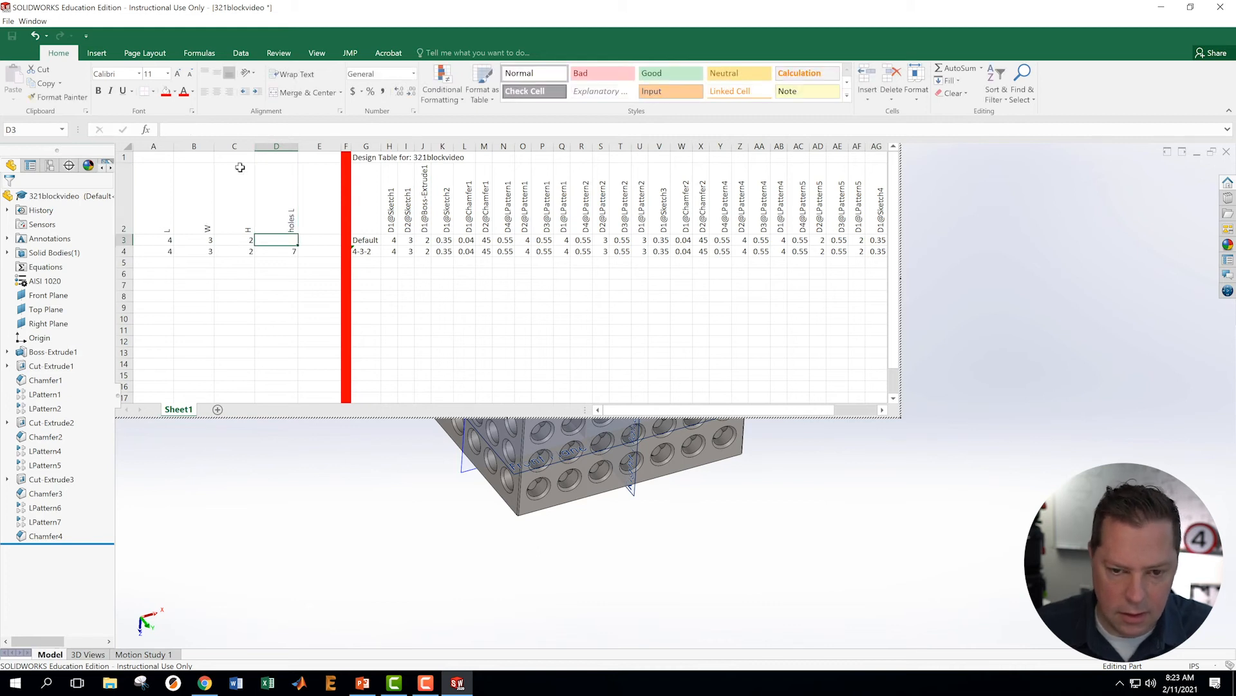
# Fill the holes L header and formula across into column E and rename the new header as holes W
pyautogui.rightClick(315, 224)
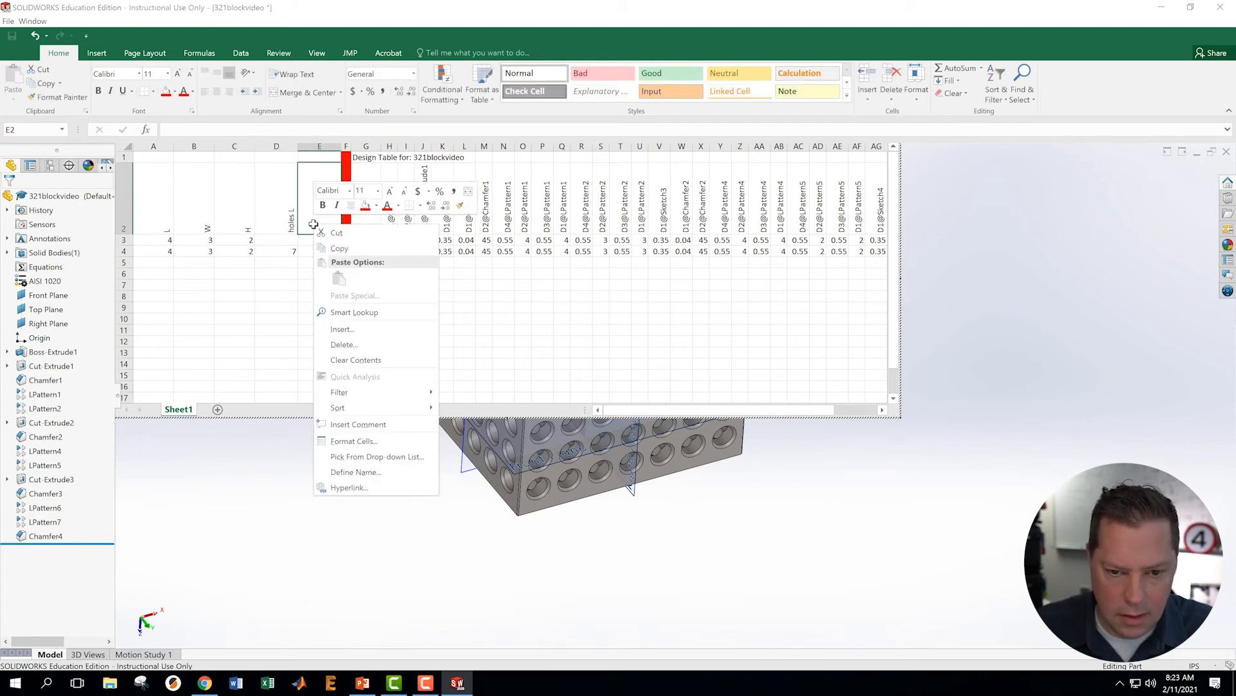
pyautogui.click(283, 280)
pyautogui.moveTo(291, 222); pyautogui.dragTo(323, 255)
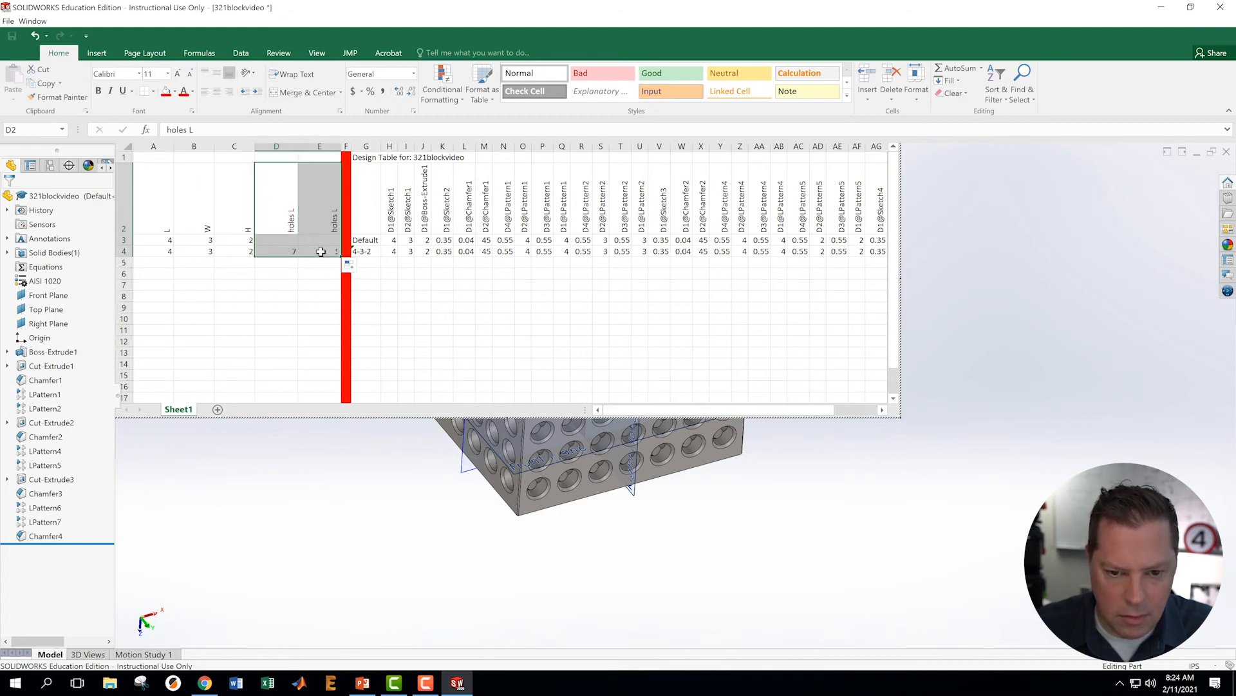
pyautogui.click(335, 218)
pyautogui.doubleClick(335, 218)
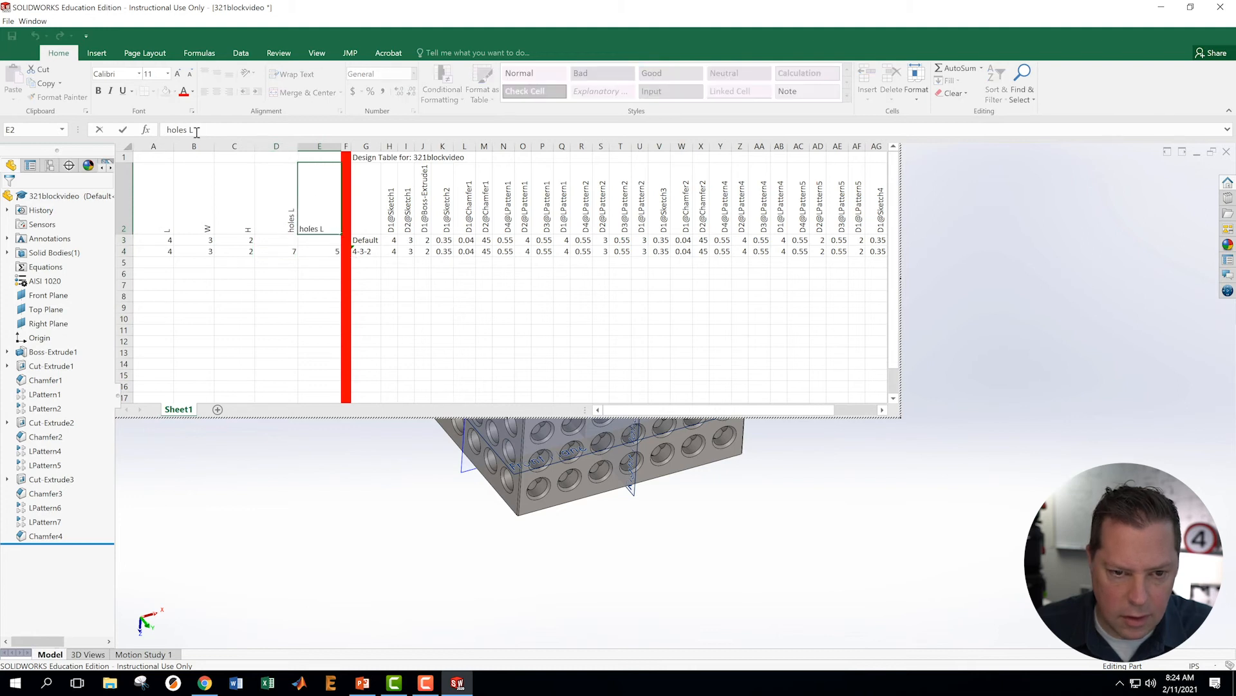
pyautogui.press('BackSpace')
pyautogui.press('BackSpace')
pyautogui.write('w')
pyautogui.press('BackSpace')
pyautogui.write('W')
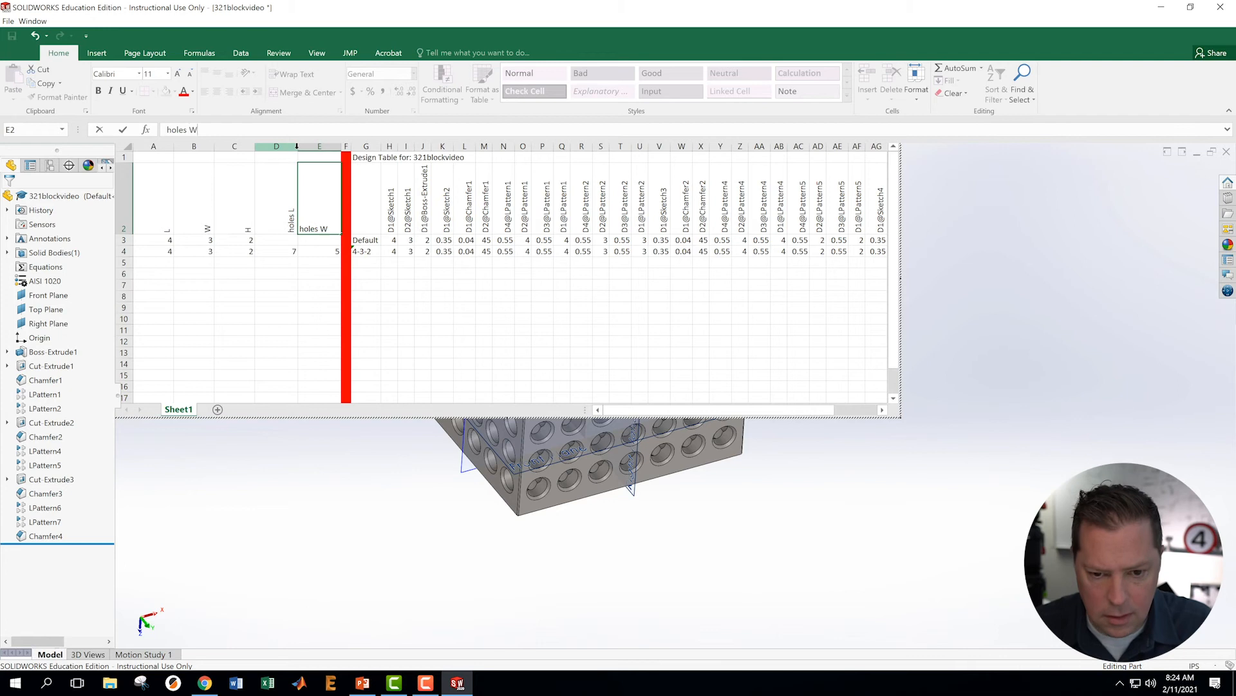
pyautogui.press('Return')
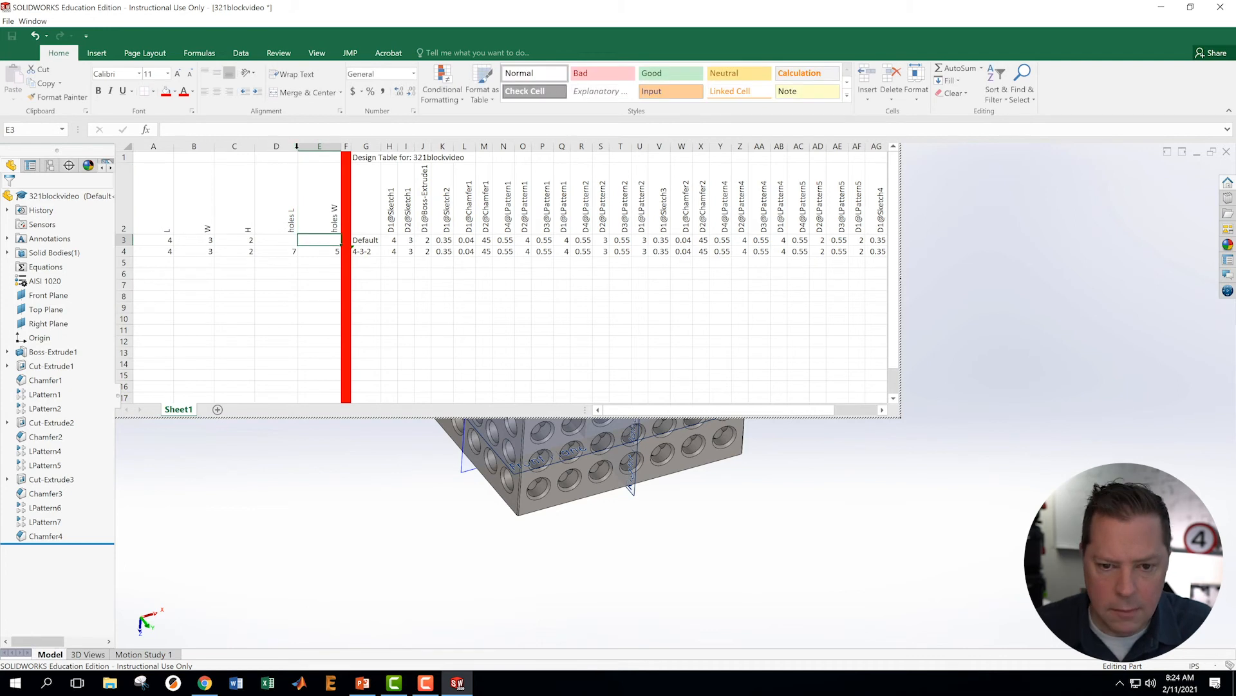
# Insert column F before the red divider, filled across from the holes W column, and rename its header as holes H
pyautogui.rightClick(346, 147)
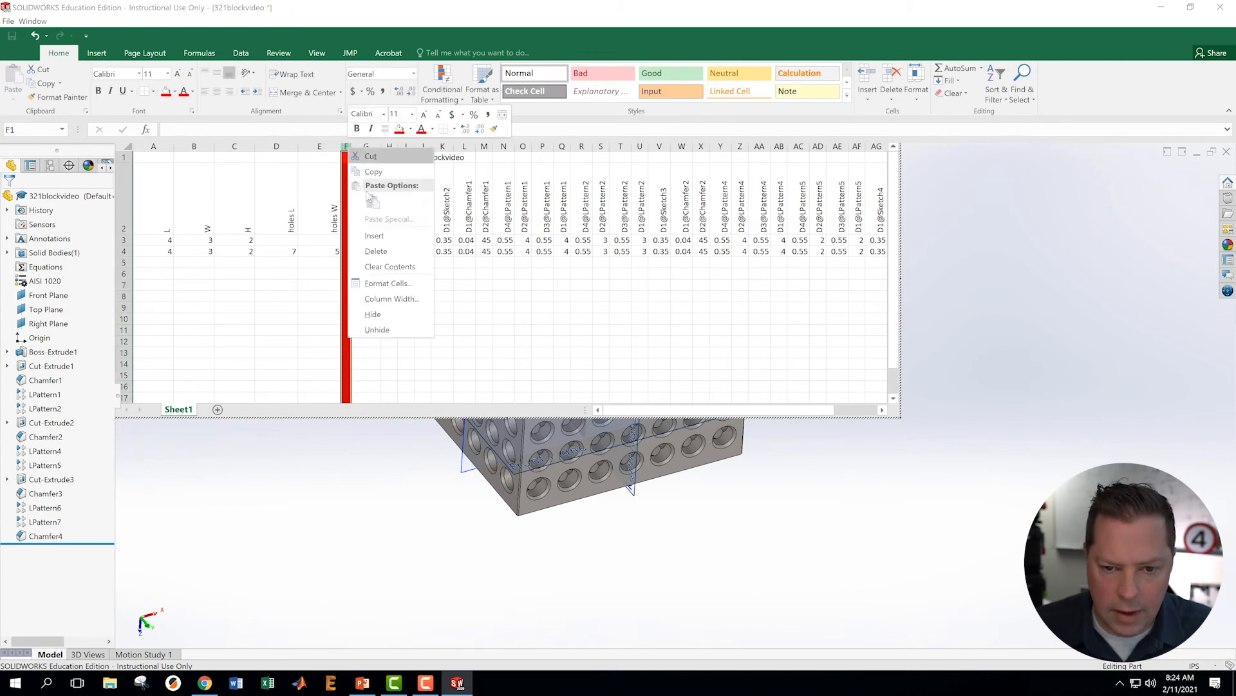
pyautogui.click(374, 236)
pyautogui.moveTo(360, 288); pyautogui.dragTo(359, 261)
pyautogui.moveTo(324, 215); pyautogui.dragTo(375, 255)
pyautogui.doubleClick(382, 212)
pyautogui.press('BackSpace')
pyautogui.press('Return')
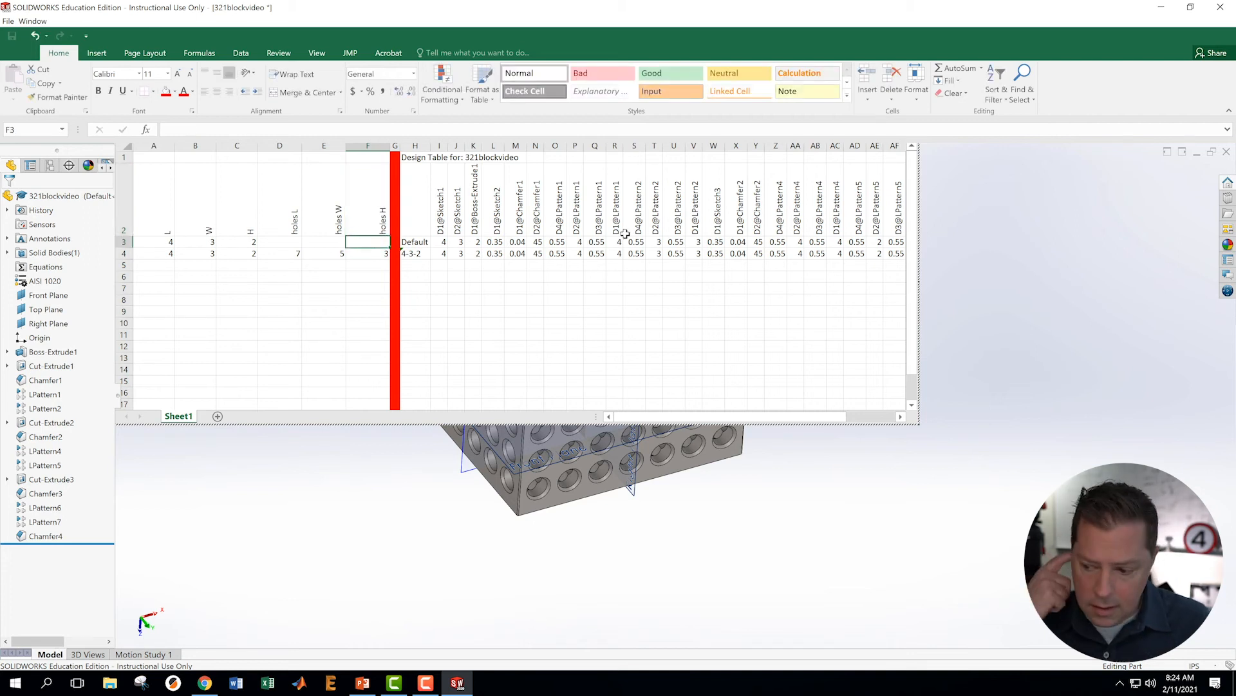
# Insert three blank columns before the red divider column in the design table
pyautogui.click(327, 299)
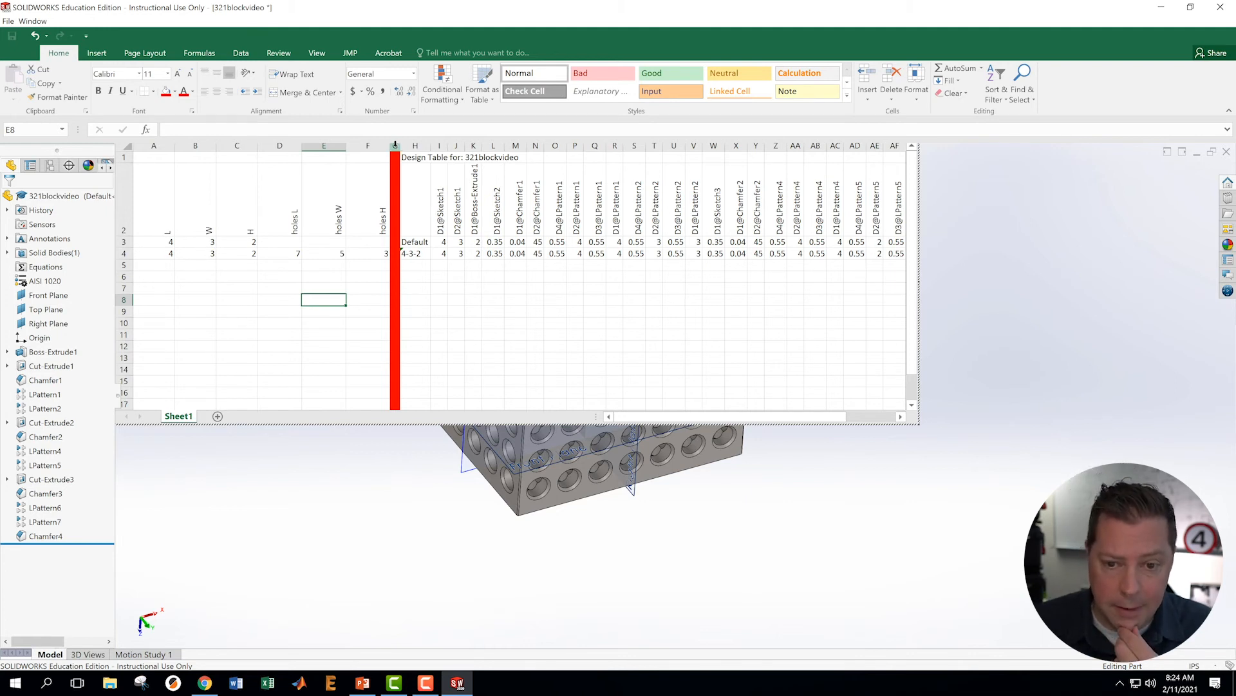
pyautogui.rightClick(395, 145)
pyautogui.click(423, 234)
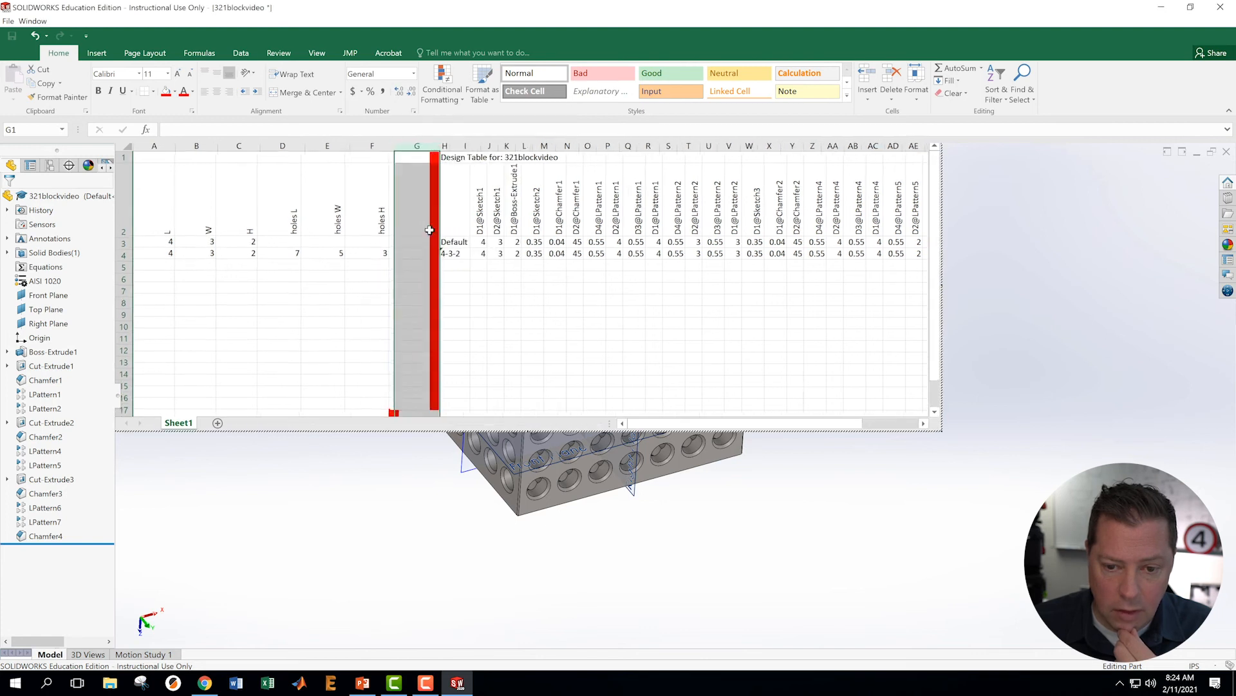
pyautogui.rightClick(416, 146)
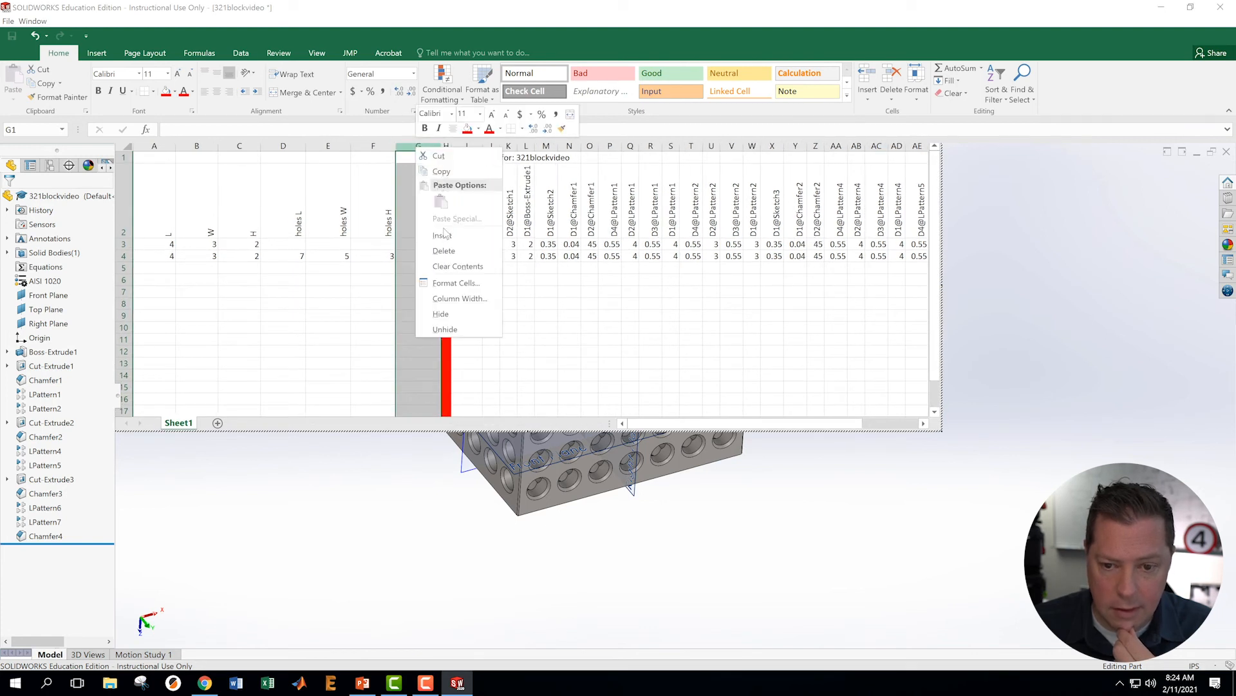
pyautogui.click(423, 234)
pyautogui.rightClick(423, 146)
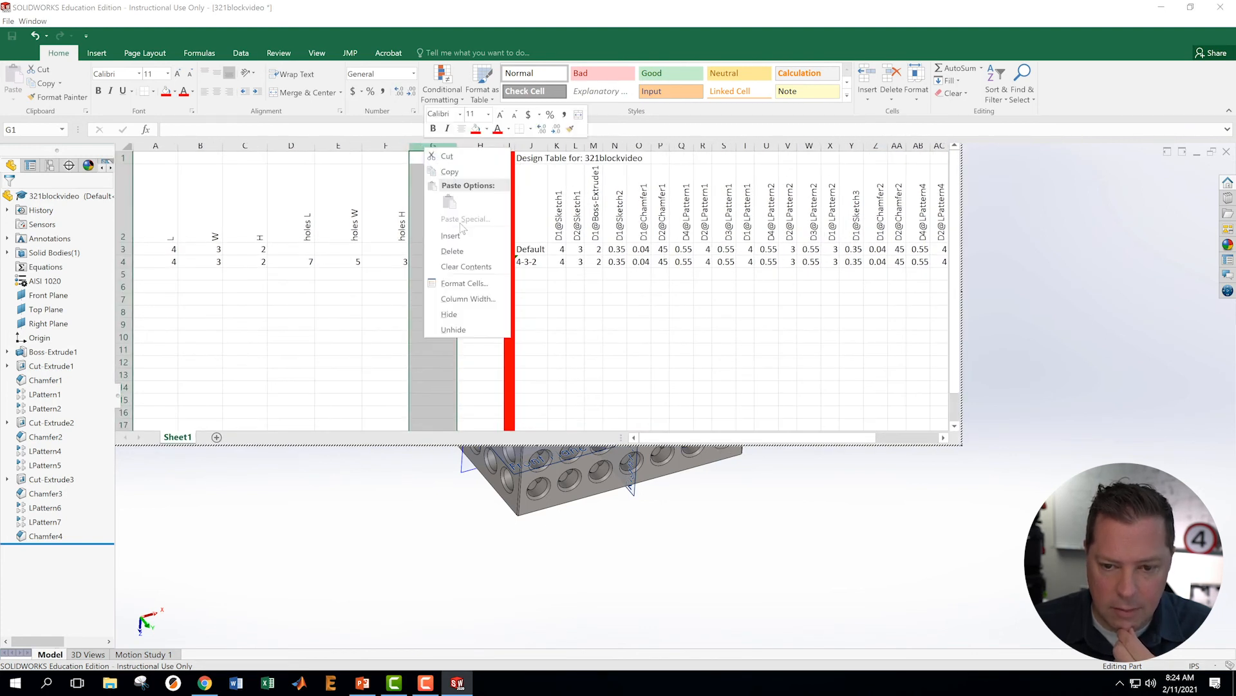
pyautogui.click(456, 236)
pyautogui.click(459, 314)
# Enter the header hole pattern L in cell G2
pyautogui.click(437, 236)
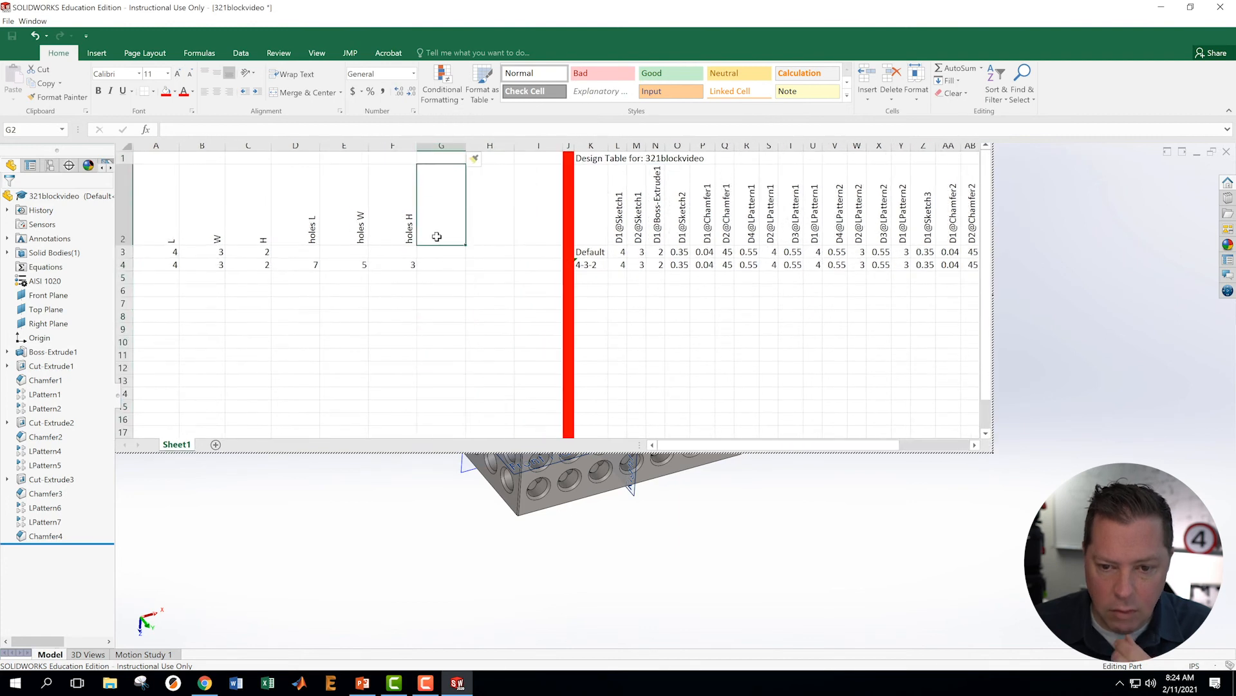
pyautogui.write('patter')
pyautogui.press('BackSpace')
pyautogui.press('BackSpace')
pyautogui.press('BackSpace')
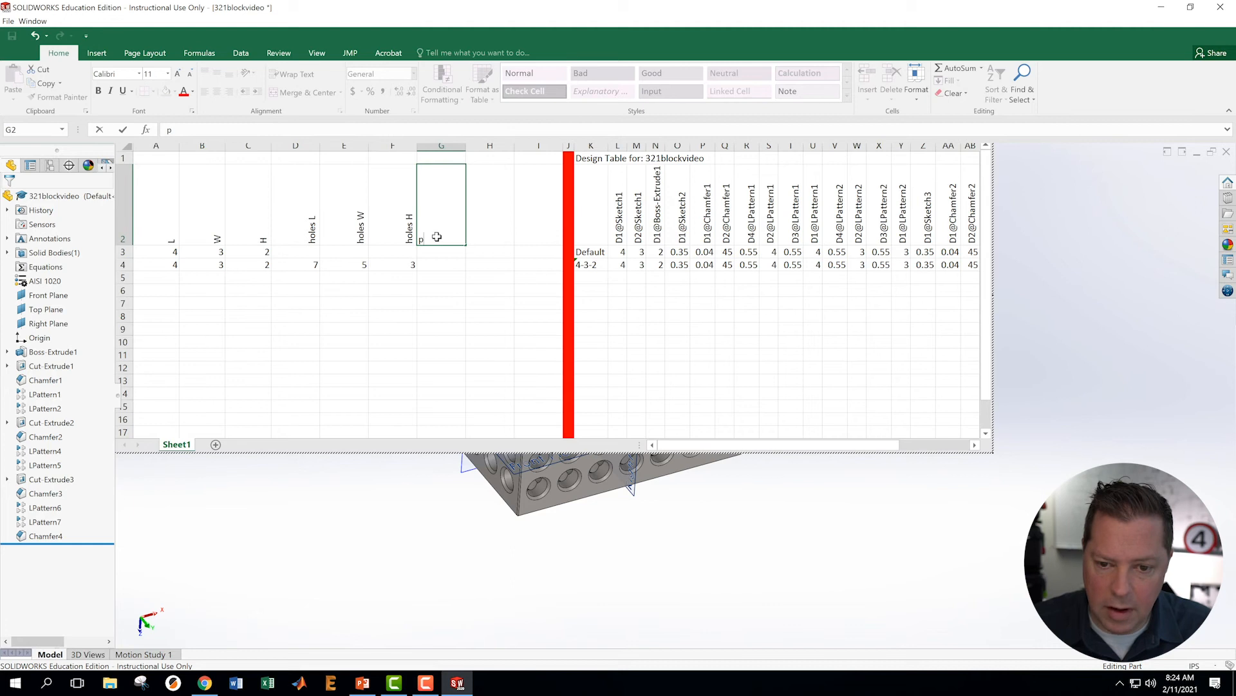
pyautogui.write('hole pattern L')
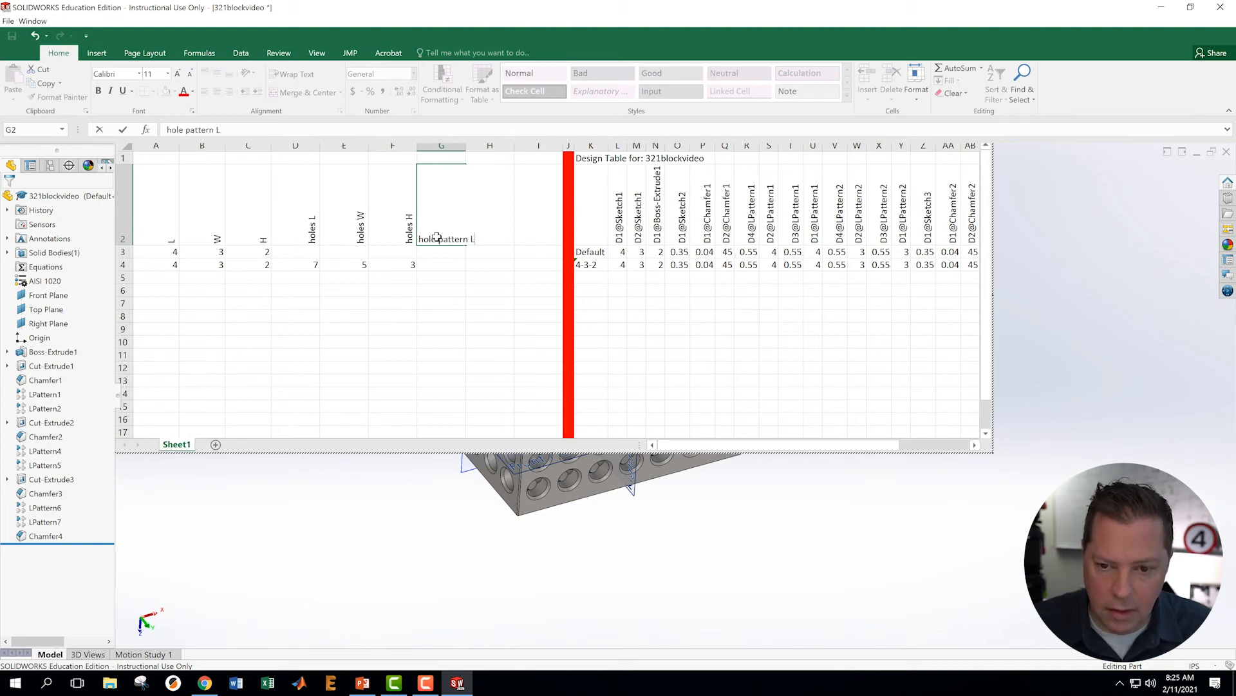
pyautogui.press('Return')
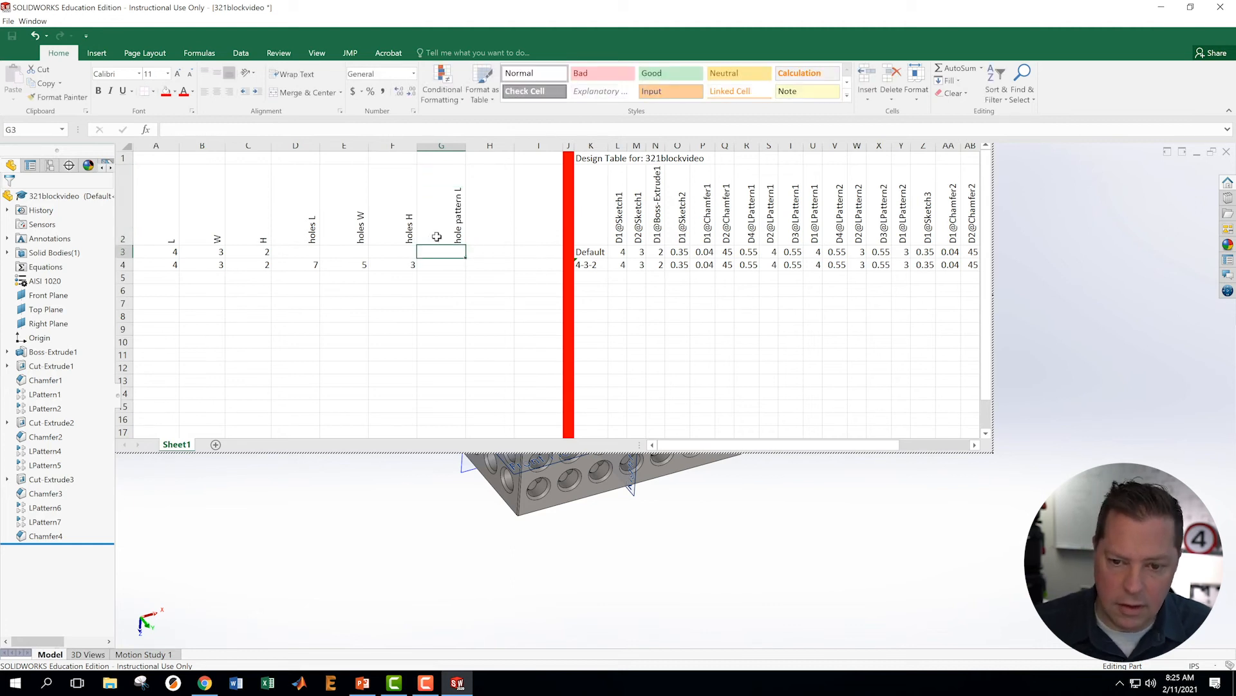
# Enter the formula =(D4+1)/2 in cell G4 to calculate the hole pattern L count
pyautogui.click(438, 264)
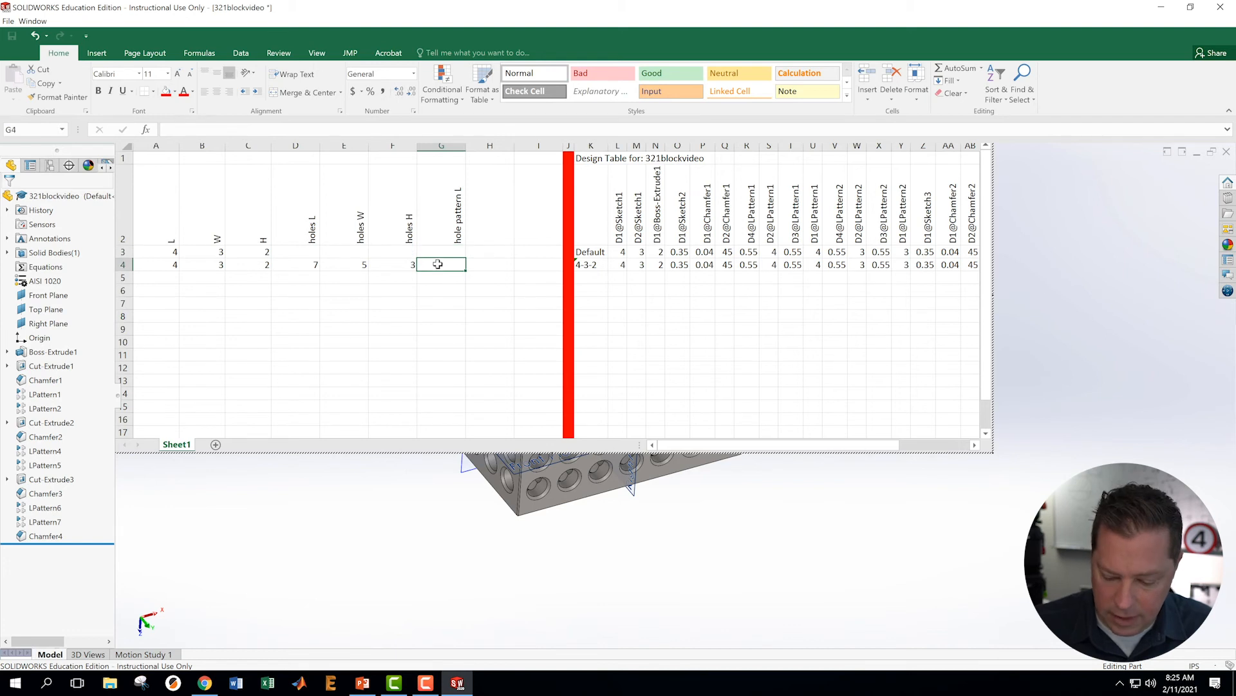
pyautogui.write('=')
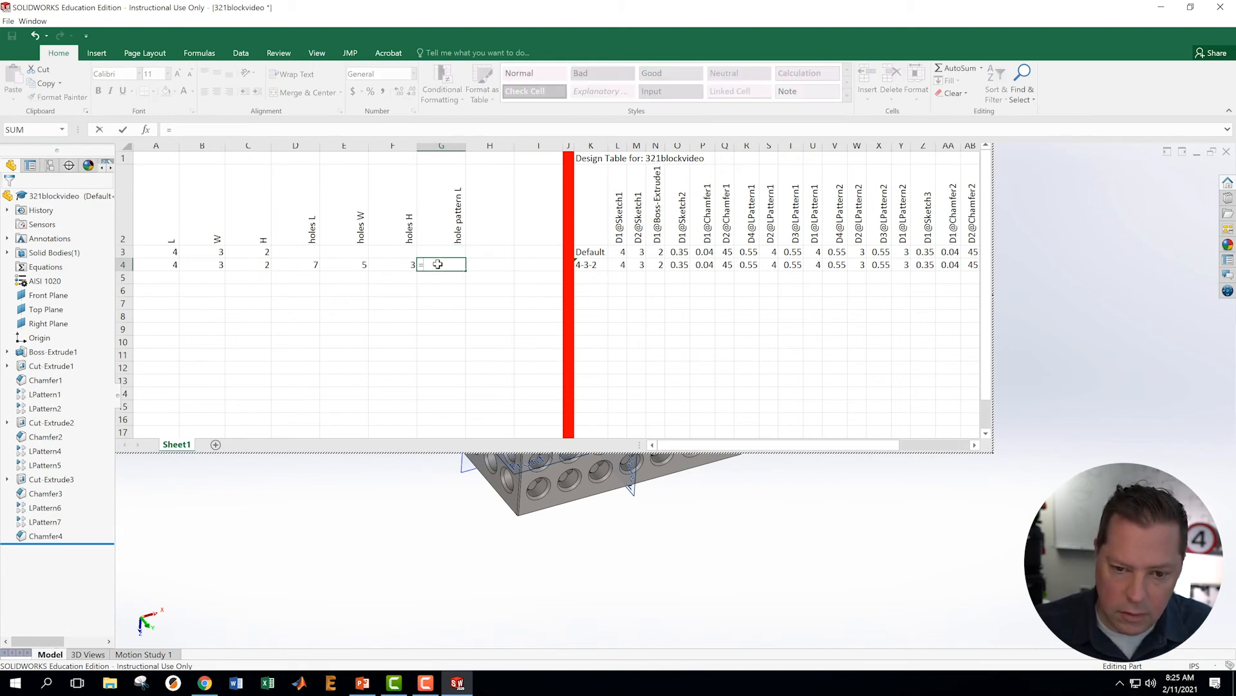
pyautogui.press('Left')
pyautogui.press('Left')
pyautogui.press('Left')
pyautogui.write('+1')
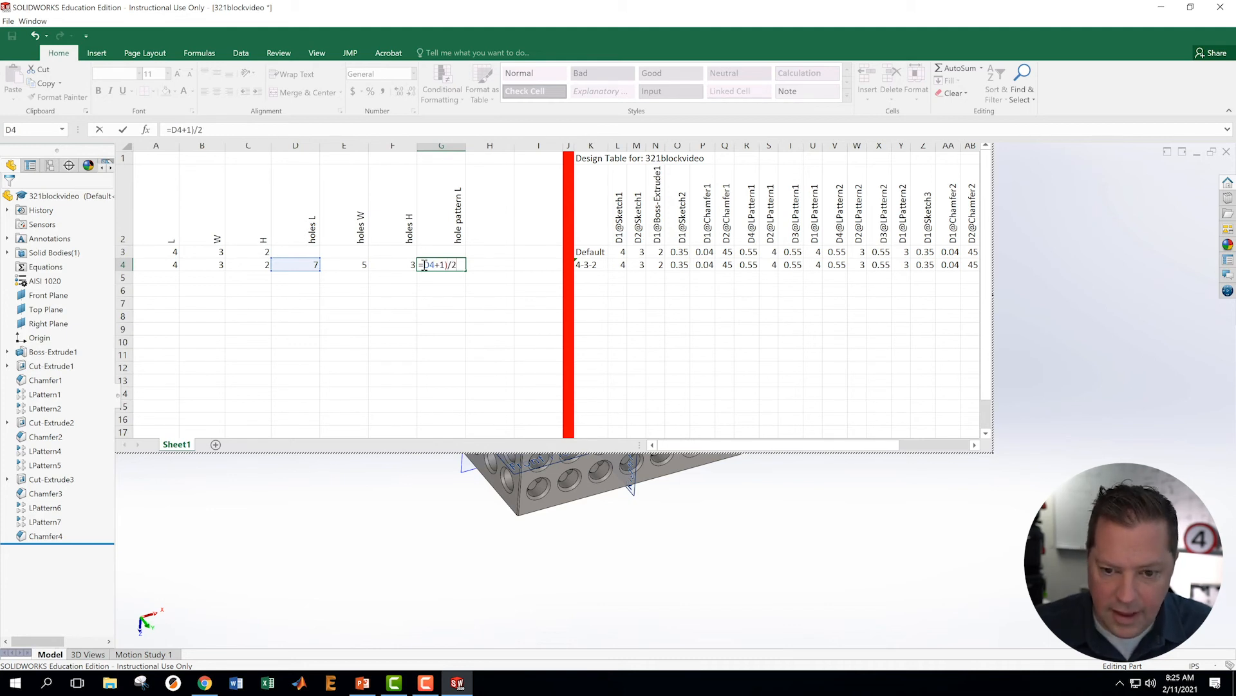
pyautogui.write('(')
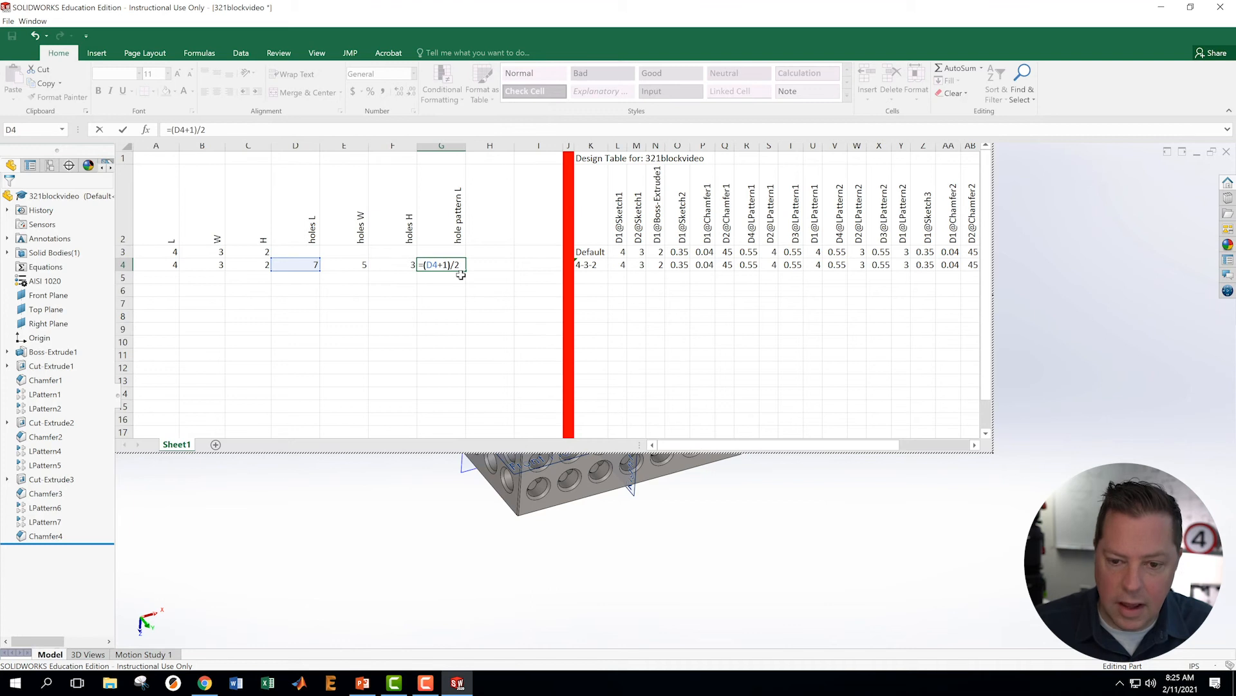
pyautogui.press('Return')
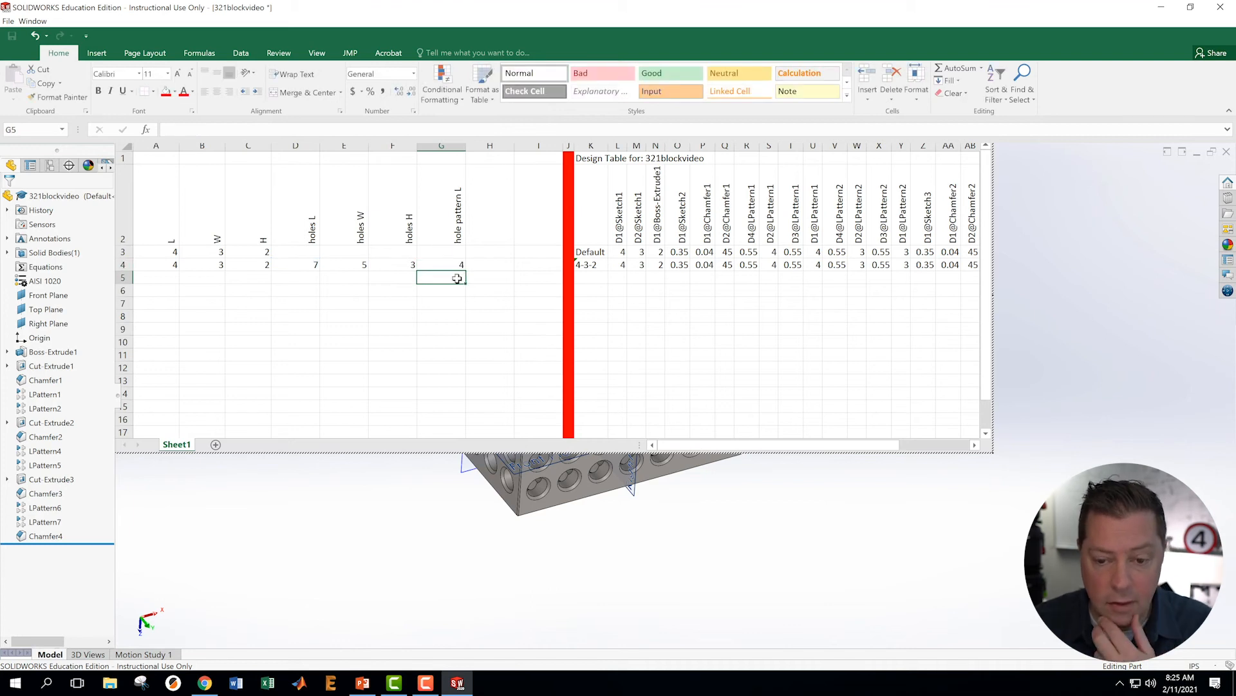
# Fill the hole pattern L header and formula across from column G into columns H and I
pyautogui.moveTo(449, 225); pyautogui.dragTo(470, 273)
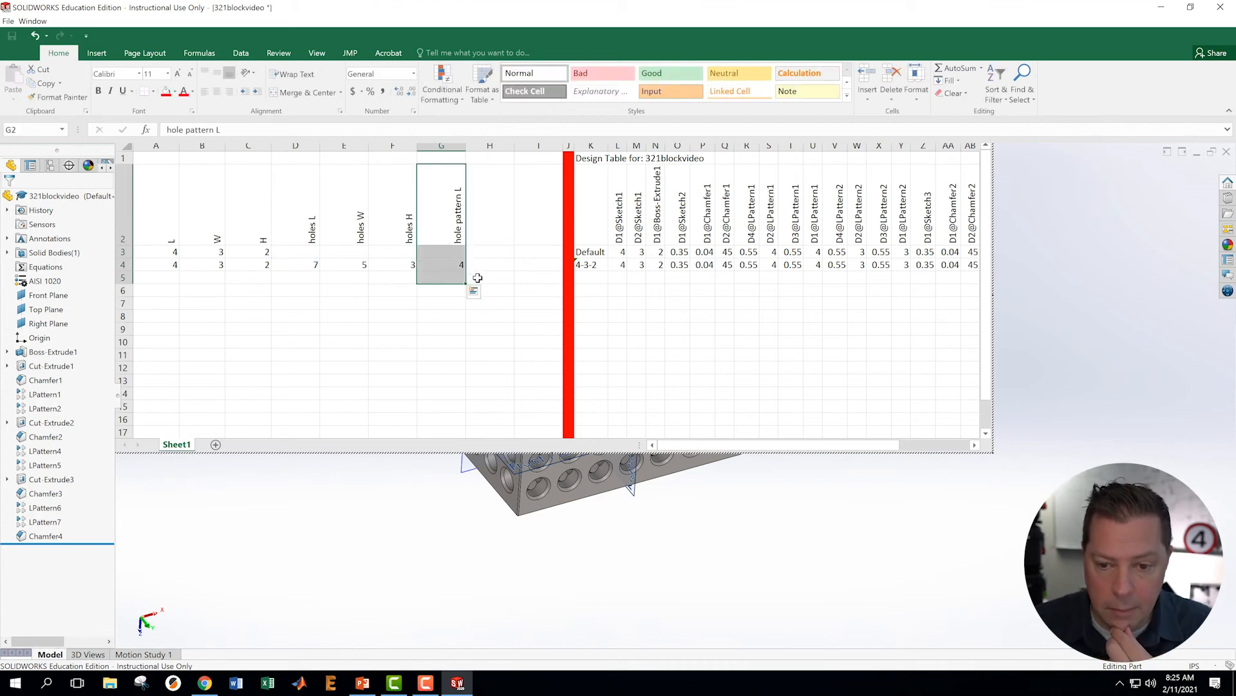
pyautogui.click(477, 279)
pyautogui.moveTo(453, 226); pyautogui.dragTo(552, 271)
pyautogui.click(505, 293)
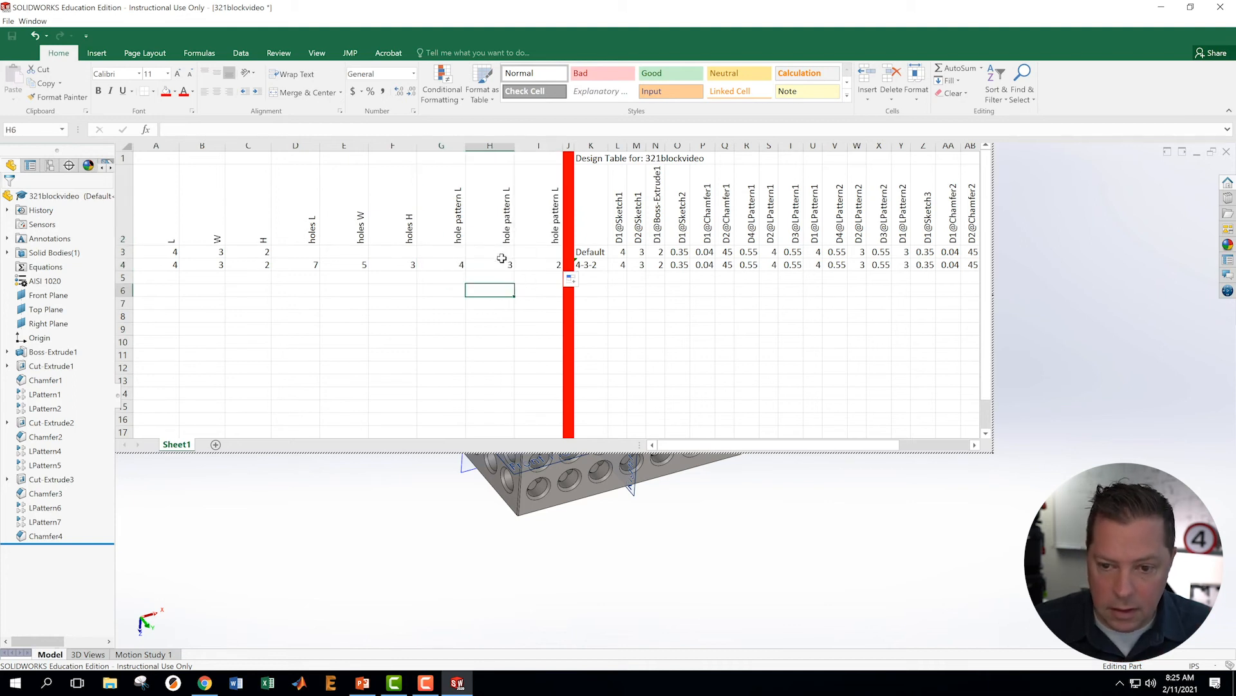
# Rename the header in H2 as hole pattern W
pyautogui.click(504, 195)
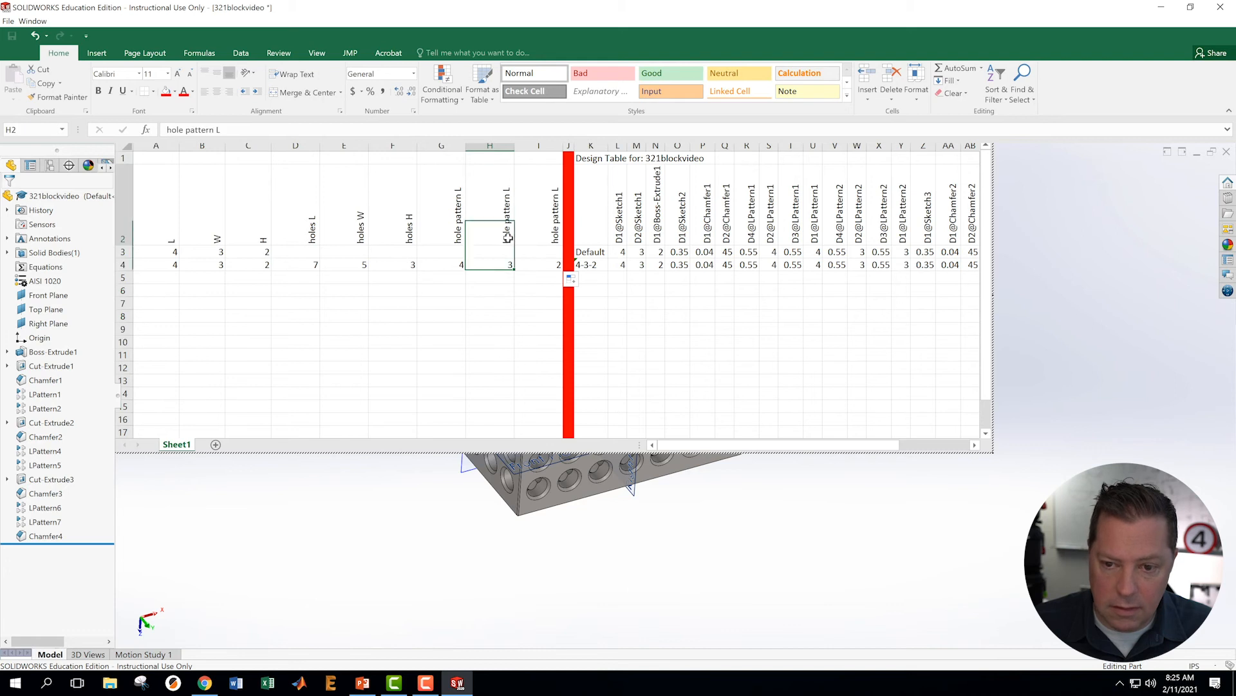
pyautogui.click(233, 130)
pyautogui.press('BackSpace')
pyautogui.write('W')
pyautogui.press('Return')
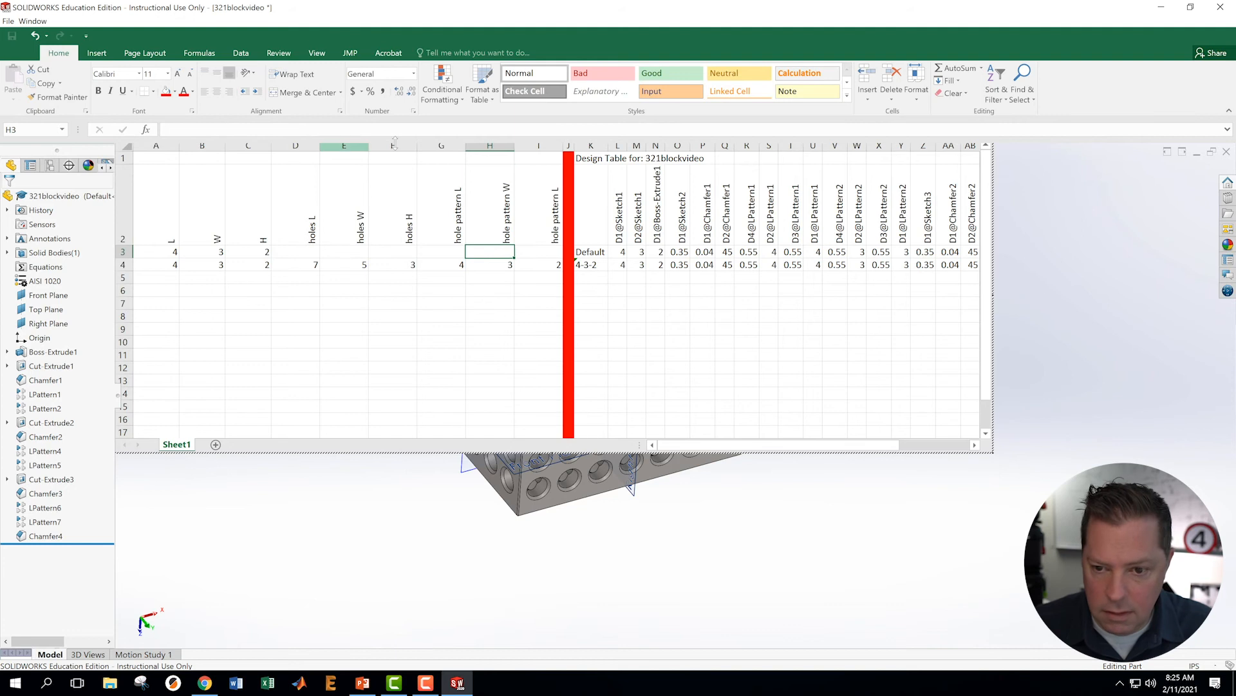
# Rename the header in I2 as hole pattern H
pyautogui.click(535, 213)
pyautogui.click(226, 132)
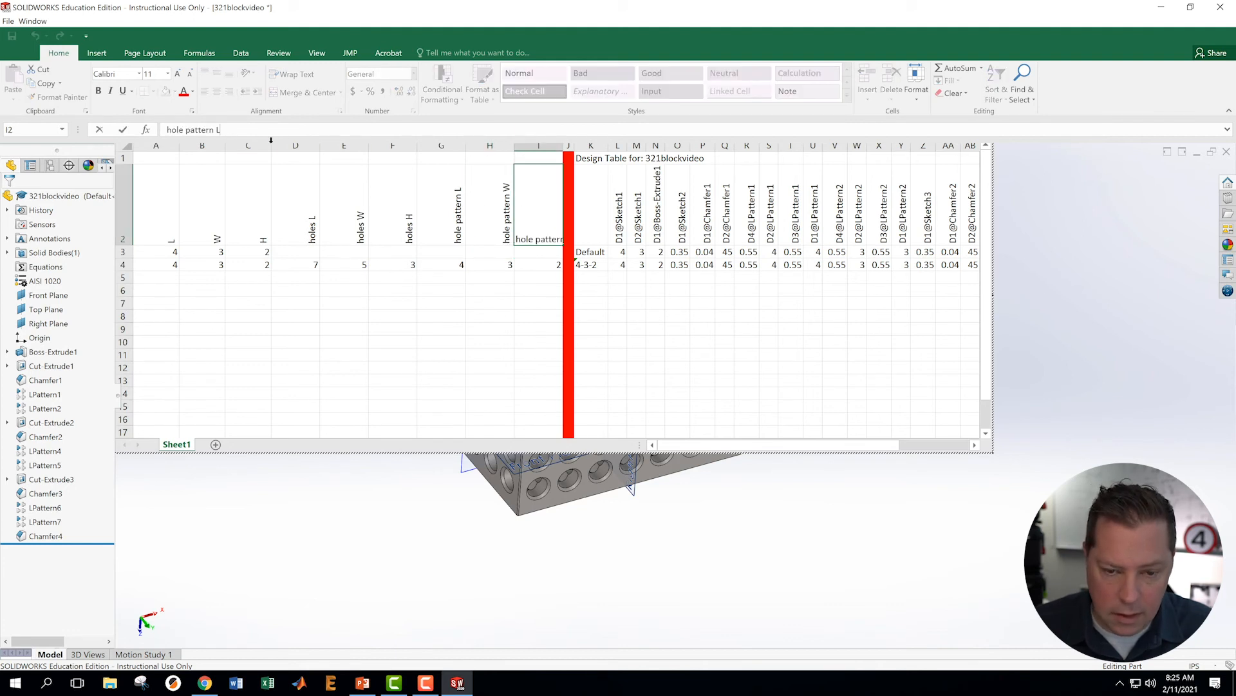
pyautogui.press('BackSpace')
pyautogui.write('H')
pyautogui.press('Return')
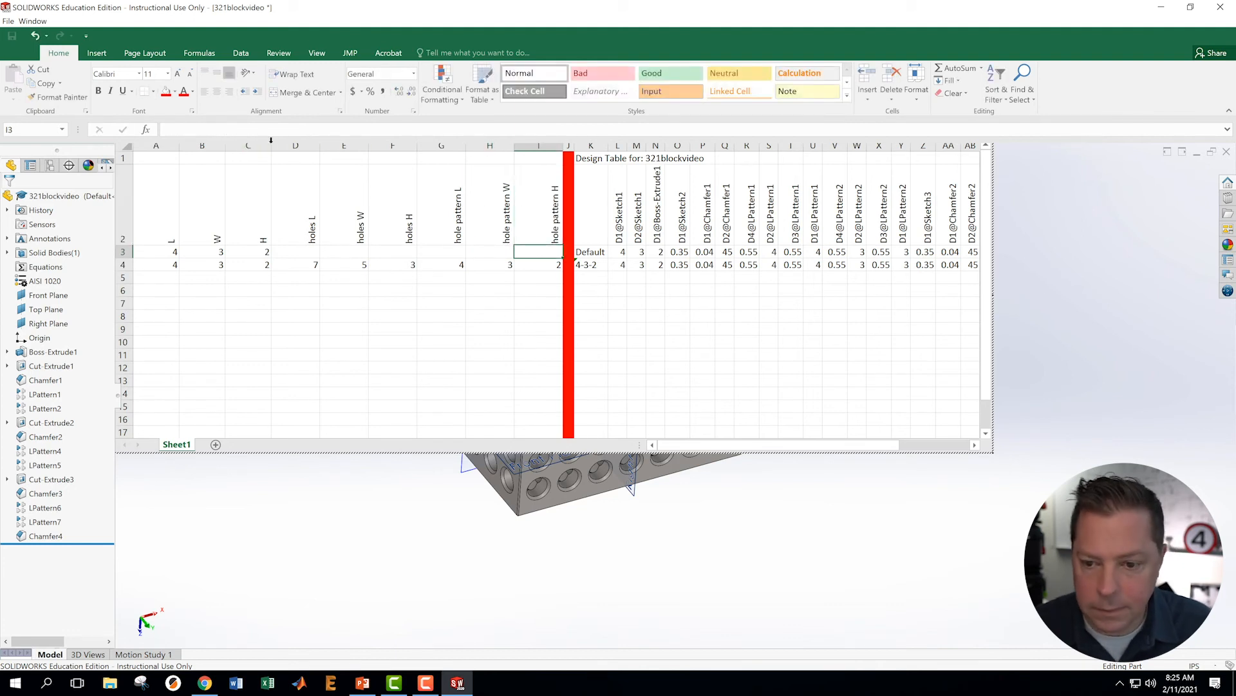
pyautogui.click(467, 327)
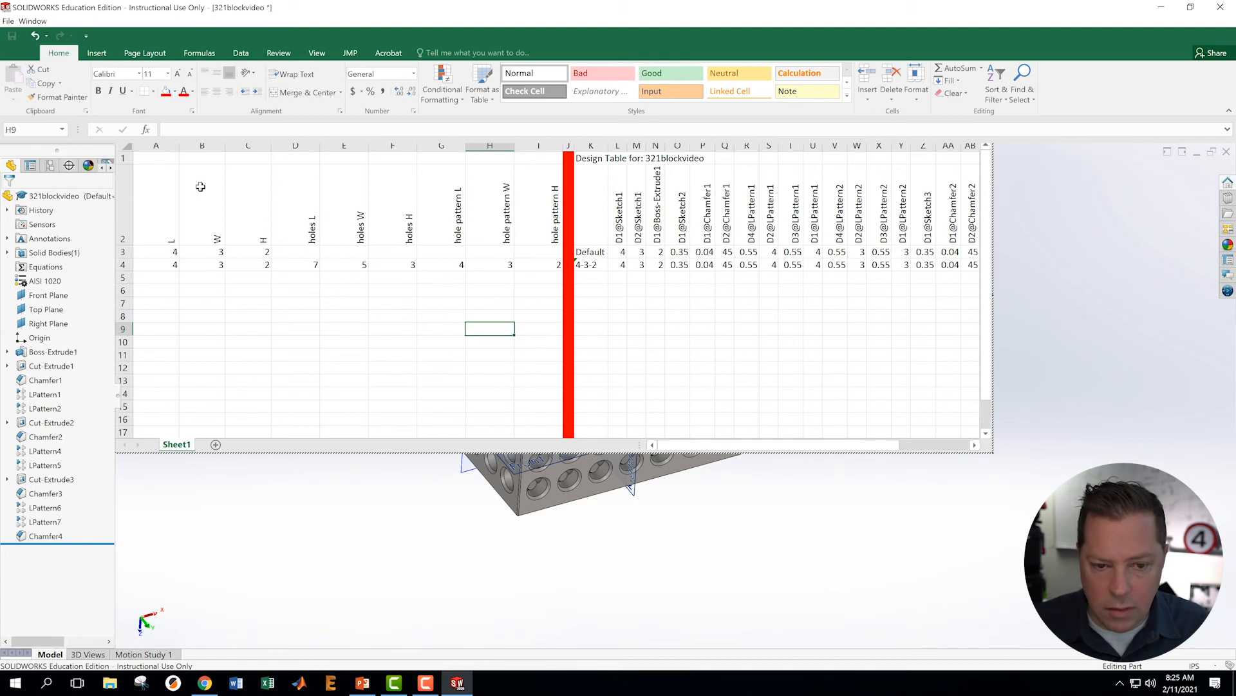
# Autofit the widths of columns A through I to their contents
pyautogui.doubleClick(175, 149)
pyautogui.click(193, 150)
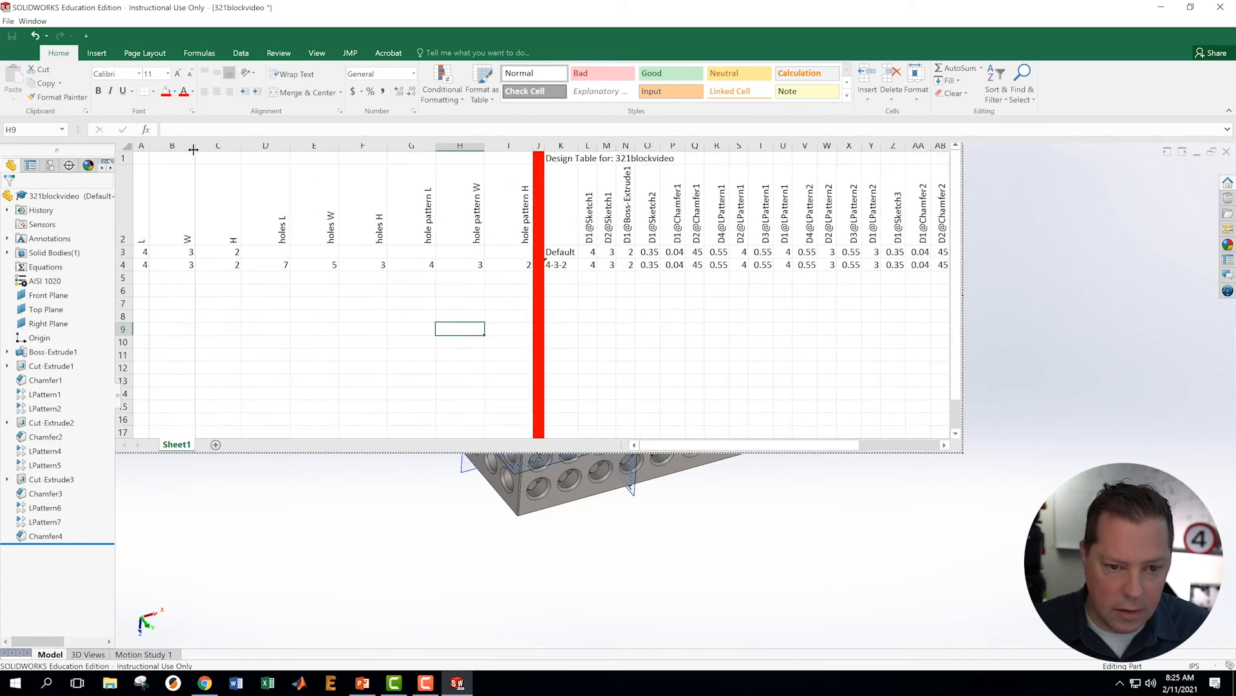
pyautogui.doubleClick(193, 150)
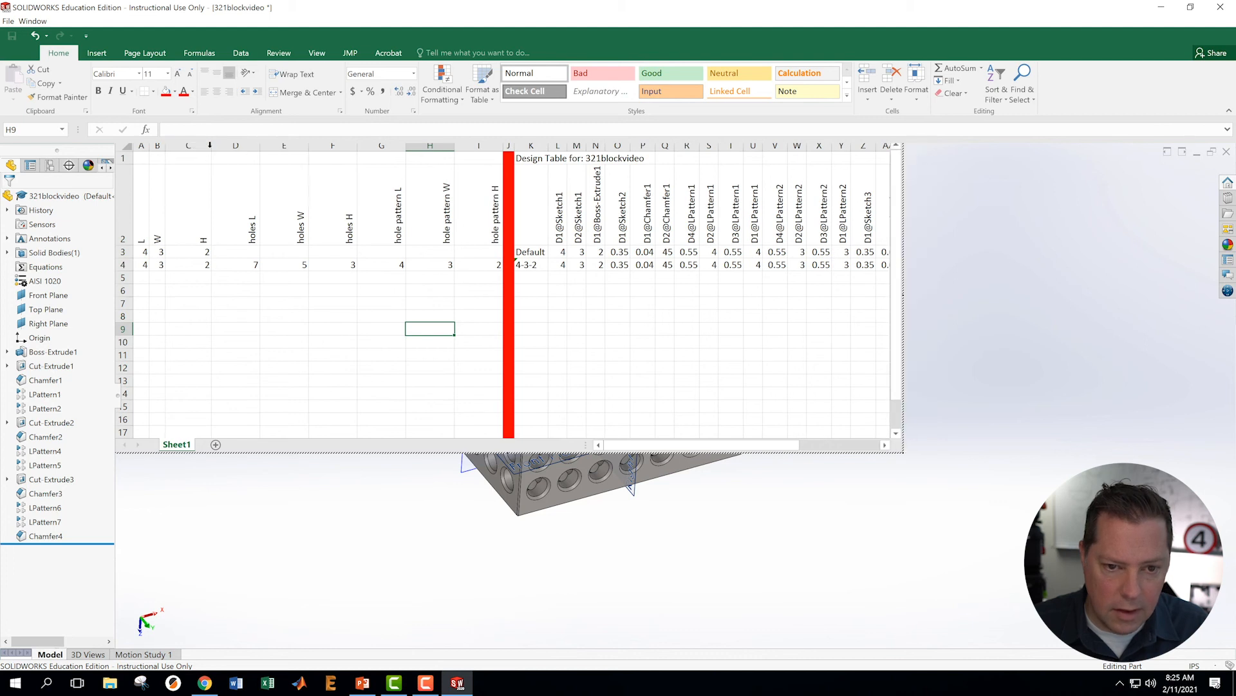
pyautogui.doubleClick(211, 147)
pyautogui.doubleClick(228, 148)
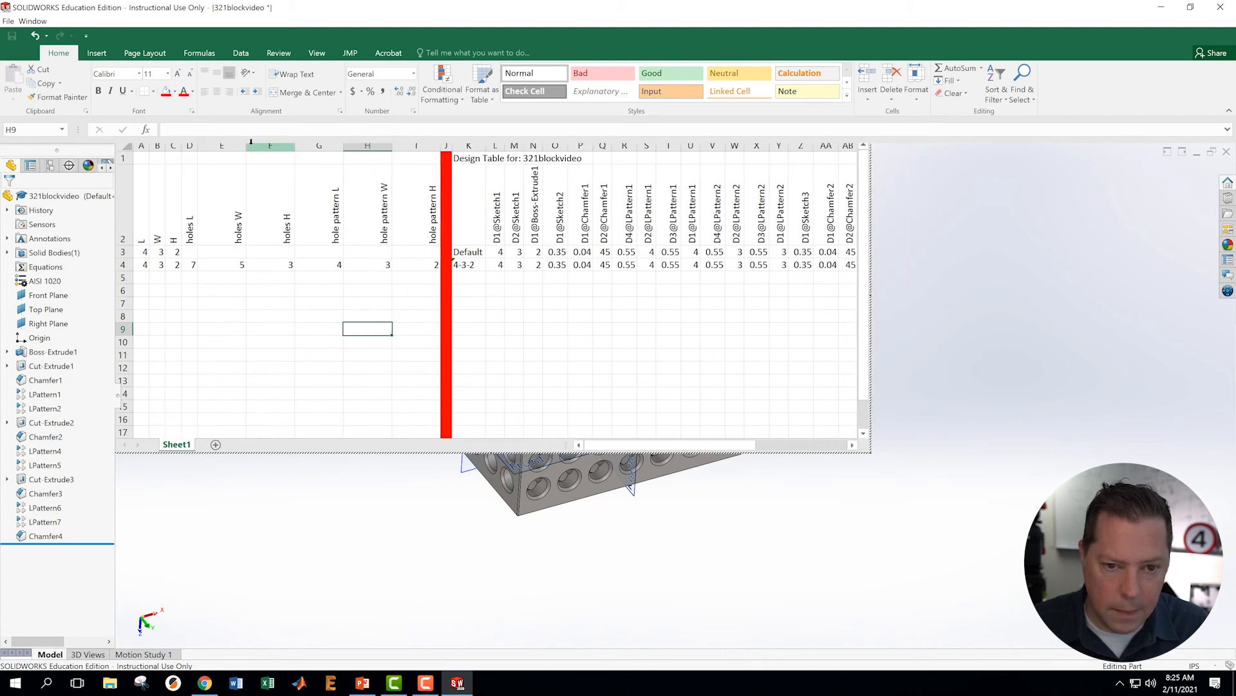
pyautogui.doubleClick(242, 147)
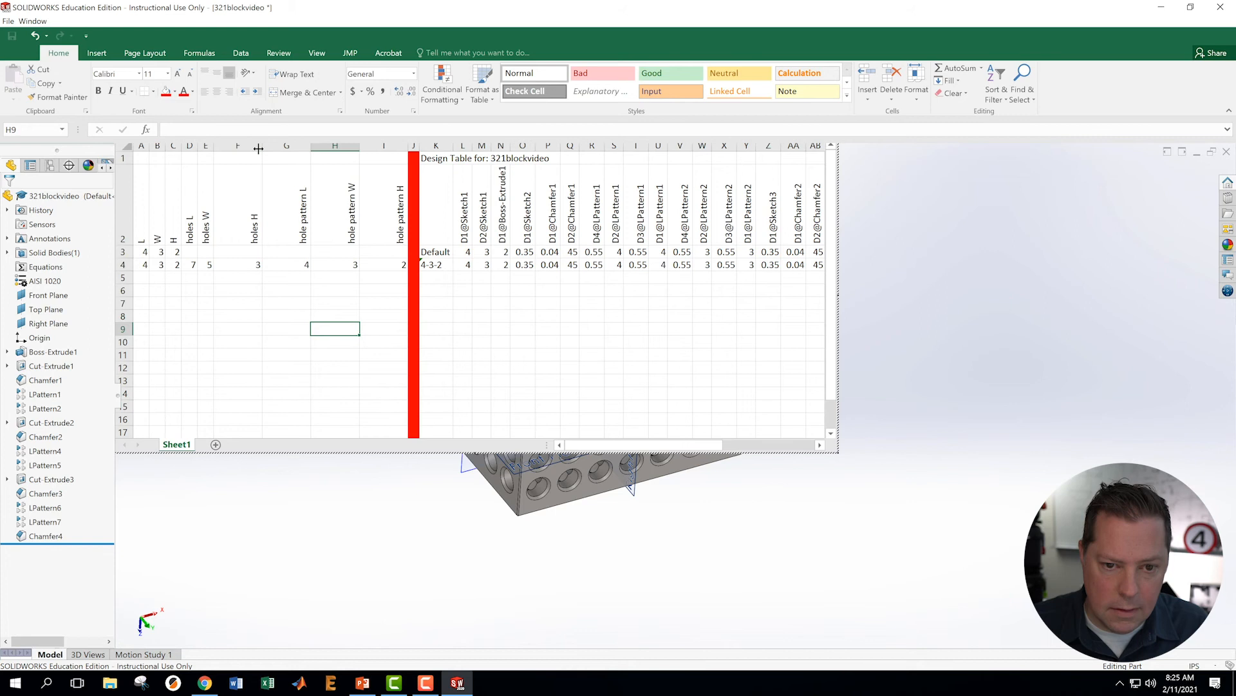
pyautogui.doubleClick(262, 147)
pyautogui.doubleClick(278, 147)
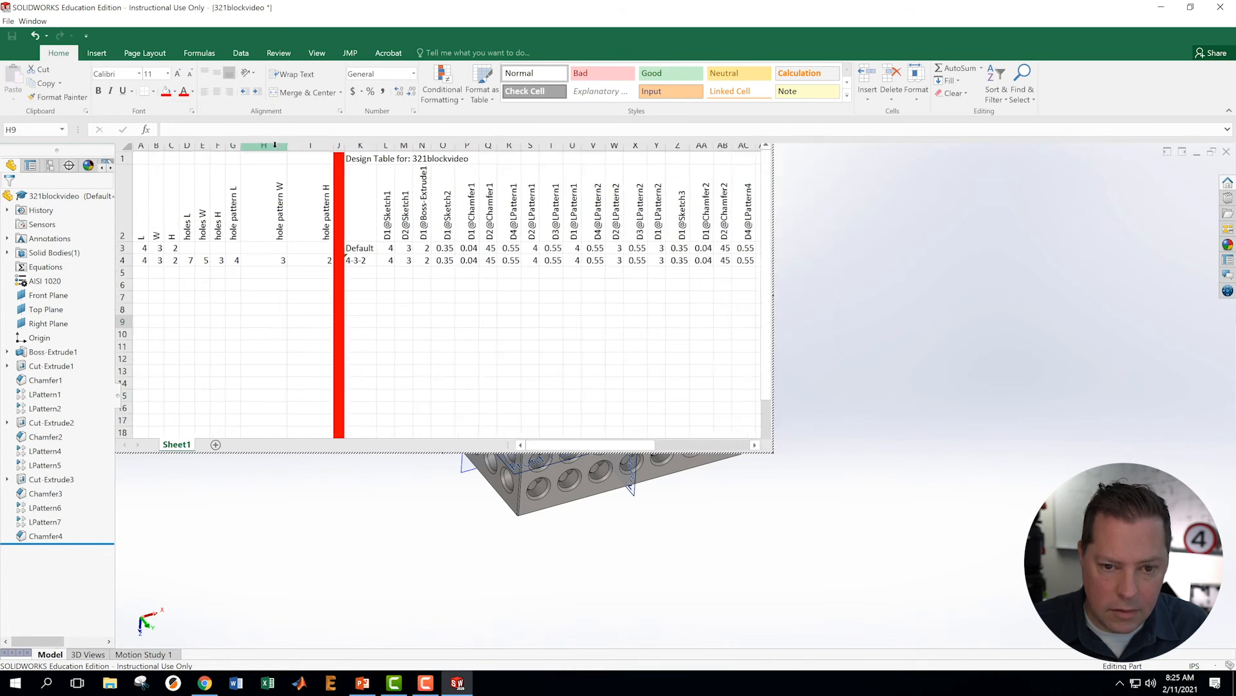
pyautogui.doubleClick(295, 147)
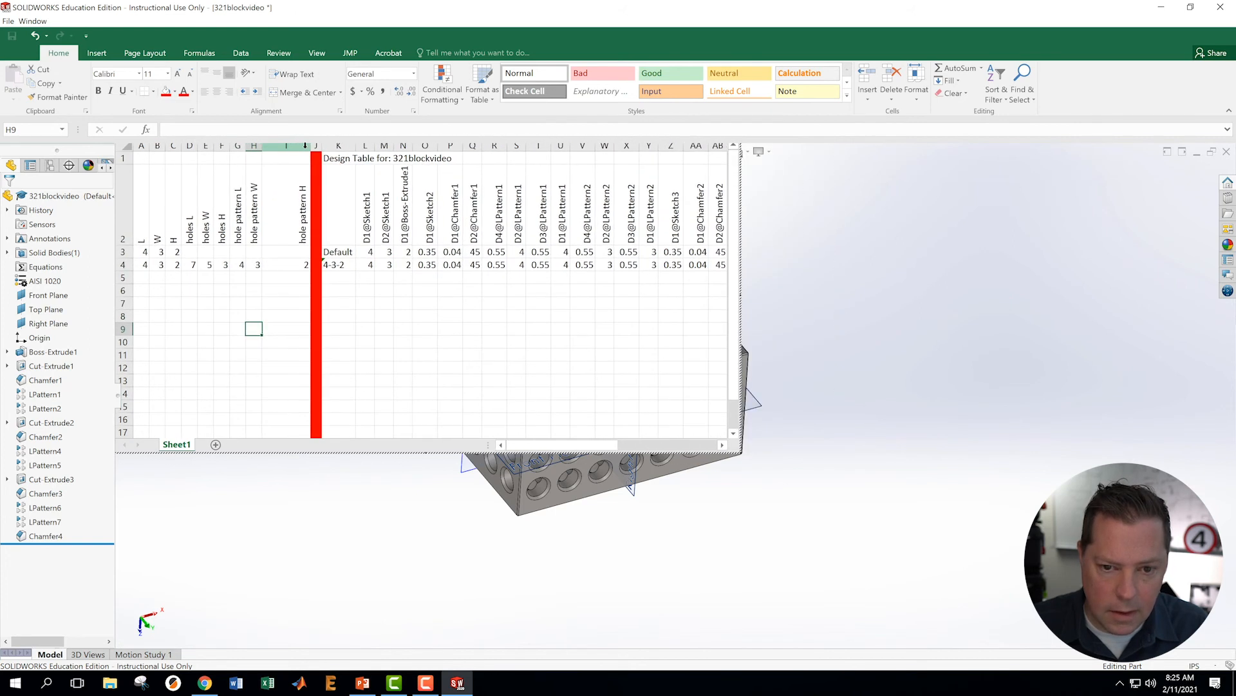
pyautogui.doubleClick(313, 148)
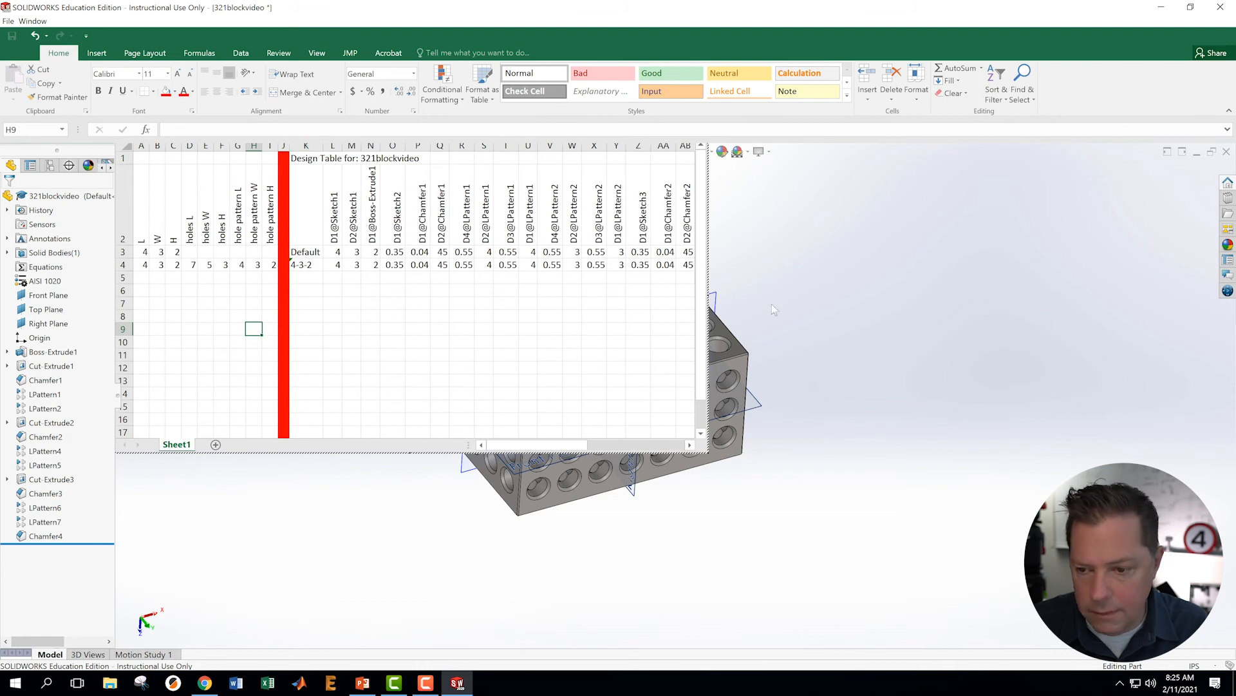
# Widen the embedded design table until all parameter columns through D2@Chamfer4 are displayed
pyautogui.moveTo(711, 297); pyautogui.dragTo(1157, 297)
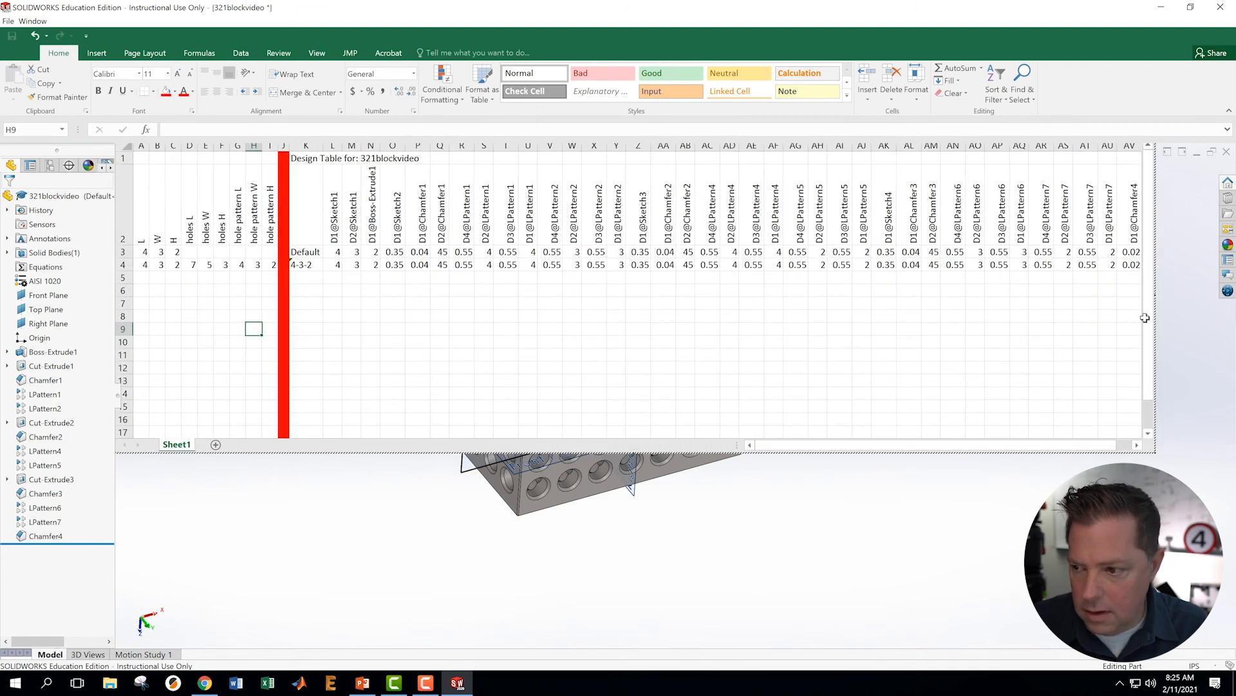
pyautogui.moveTo(1157, 296); pyautogui.dragTo(1221, 293)
pyautogui.click(332, 314)
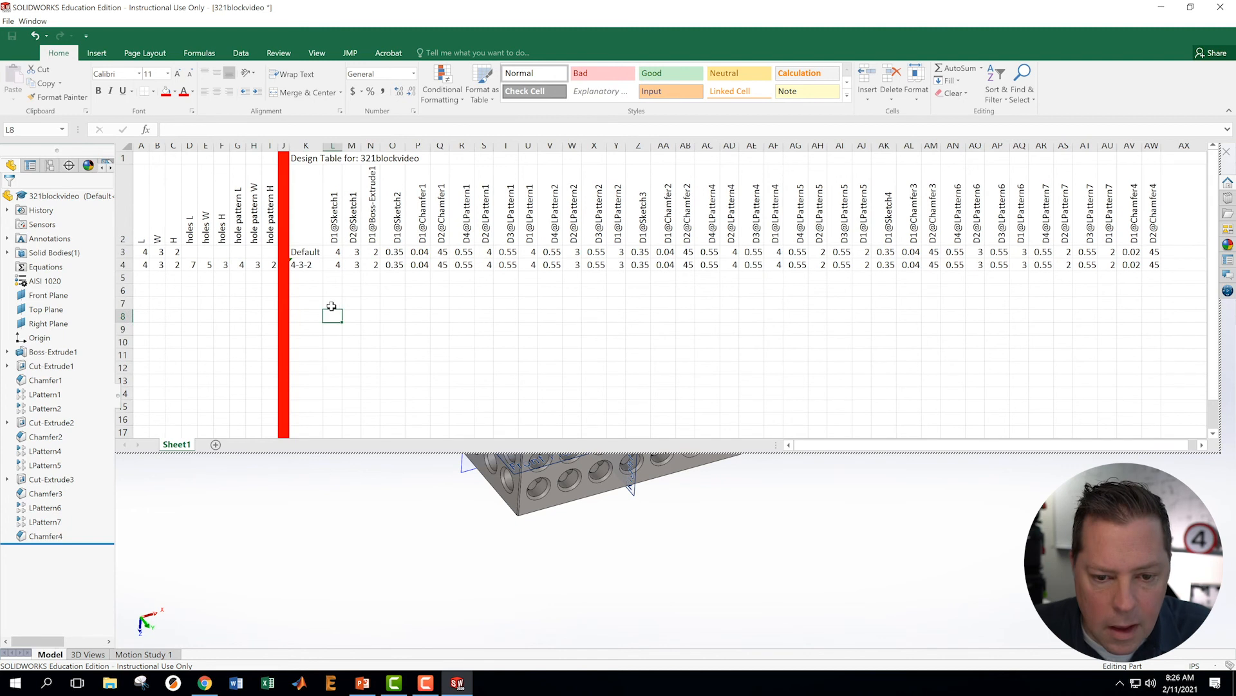
# Link D2@LPattern1 of the 4-3-2 configuration to the hole pattern L value with =G4 in cell S4
pyautogui.click(309, 265)
pyautogui.press('Right')
pyautogui.press('Right')
pyautogui.press('Left')
pyautogui.press('Right')
pyautogui.press('Right')
pyautogui.press('Right')
pyautogui.press('Right')
pyautogui.press('Right')
pyautogui.press('Right')
pyautogui.press('Right')
pyautogui.press('Right')
pyautogui.press('Left')
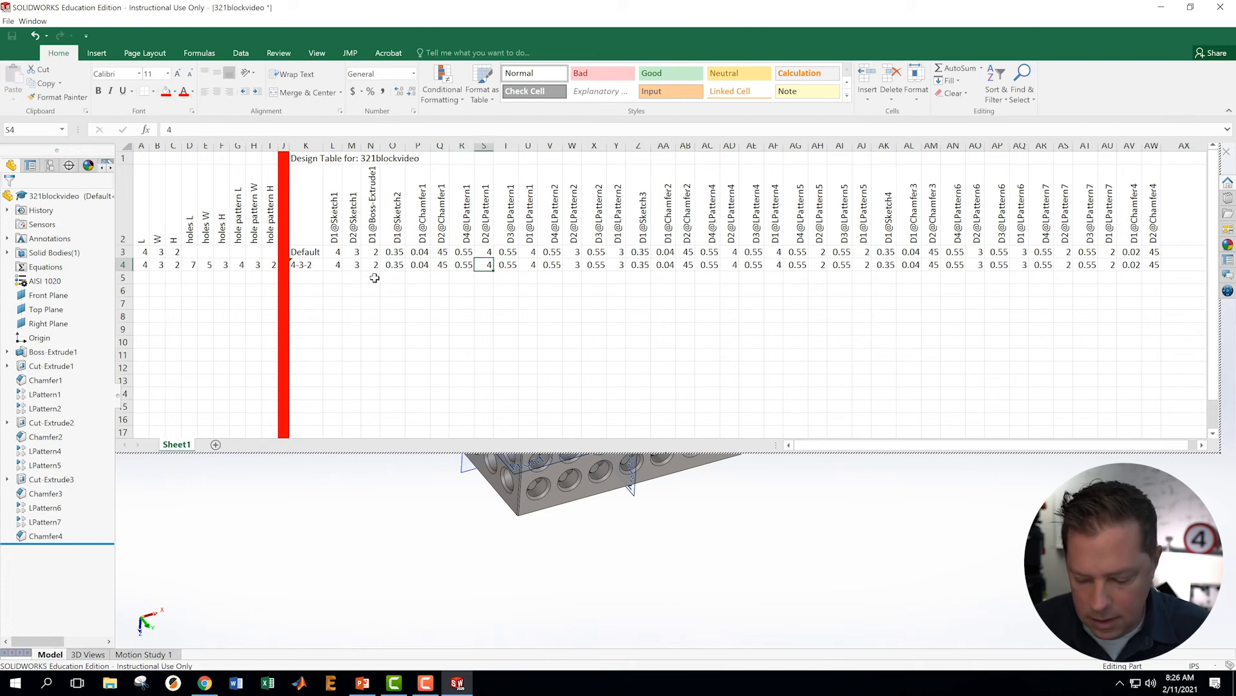
pyautogui.write('=')
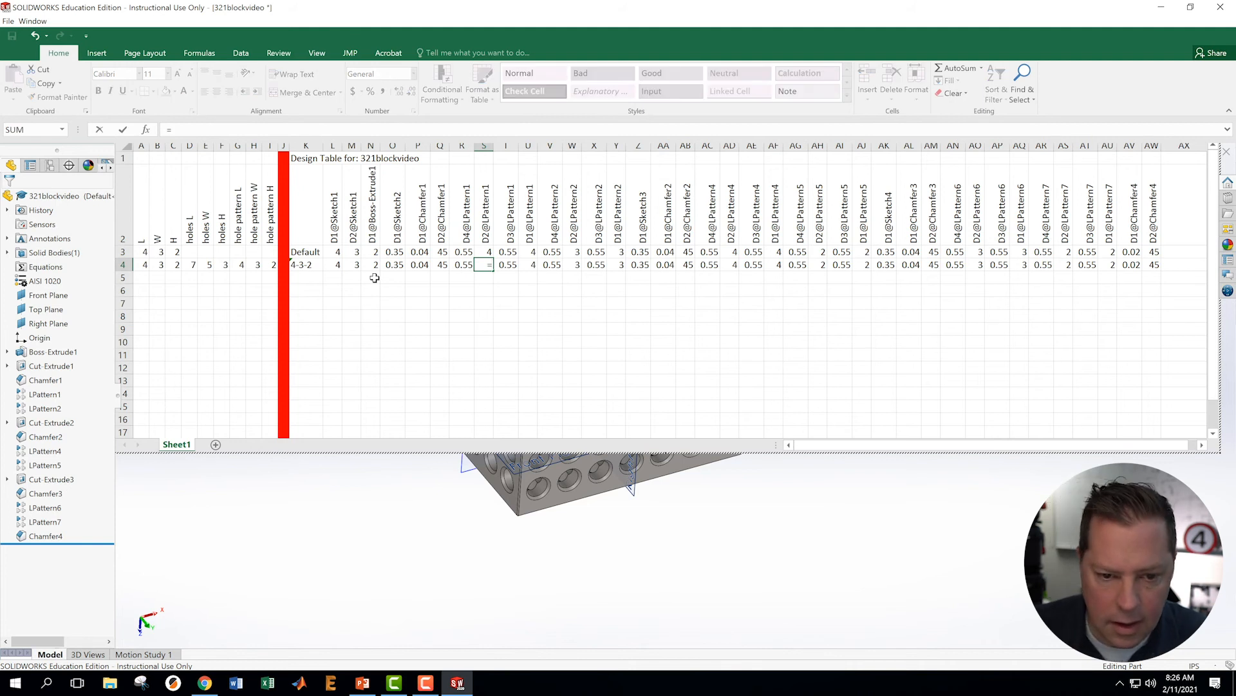
pyautogui.click(238, 266)
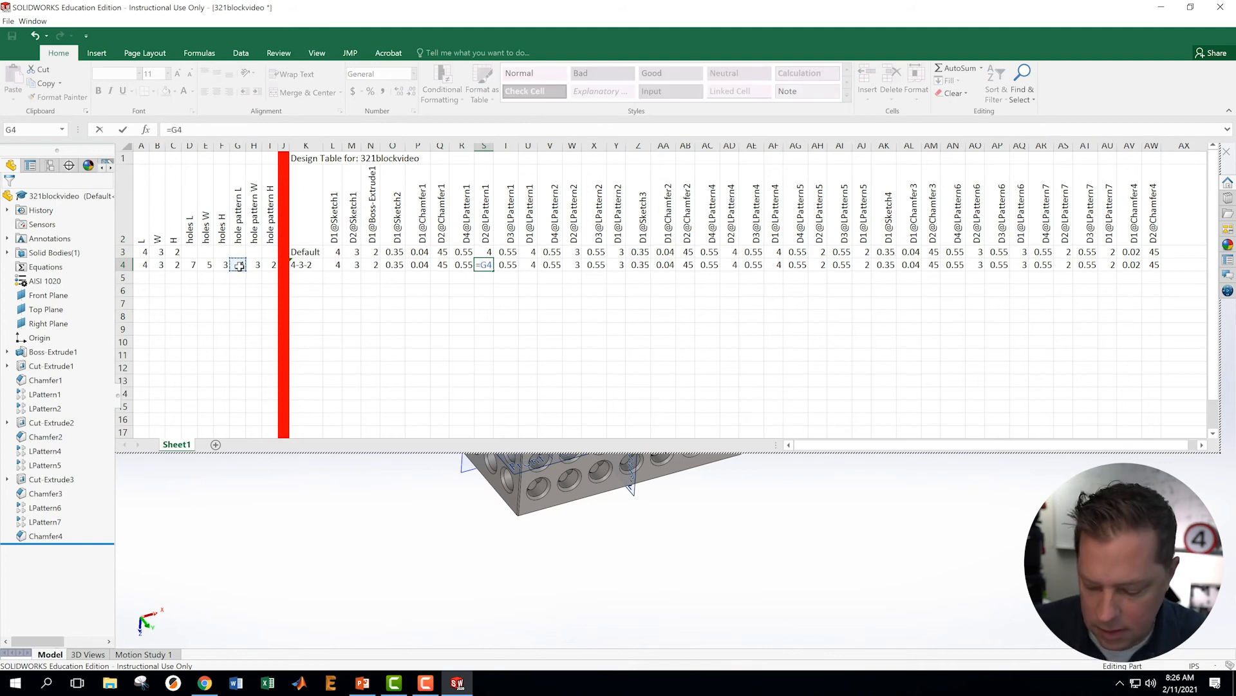
pyautogui.press('Return')
# Link D1@LPattern1 of the 4-3-2 configuration in cell U4 to the hole pattern L value in G4
pyautogui.press('Right')
pyautogui.press('Right')
pyautogui.press('Up')
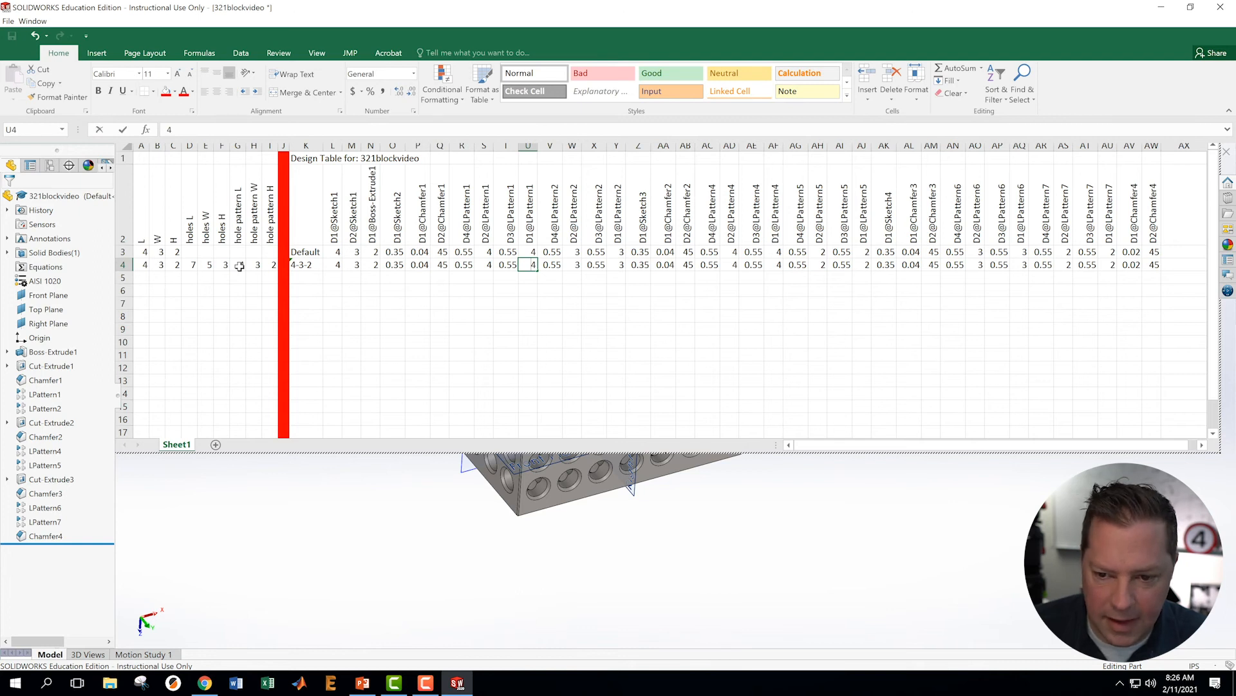
pyautogui.write('=')
pyautogui.click(239, 265)
pyautogui.press('Return')
# Link D2@LPattern2 of the 4-3-2 configuration in cell W4 to the hole pattern W value with =H4
pyautogui.press('Up')
pyautogui.press('Right')
pyautogui.press('Right')
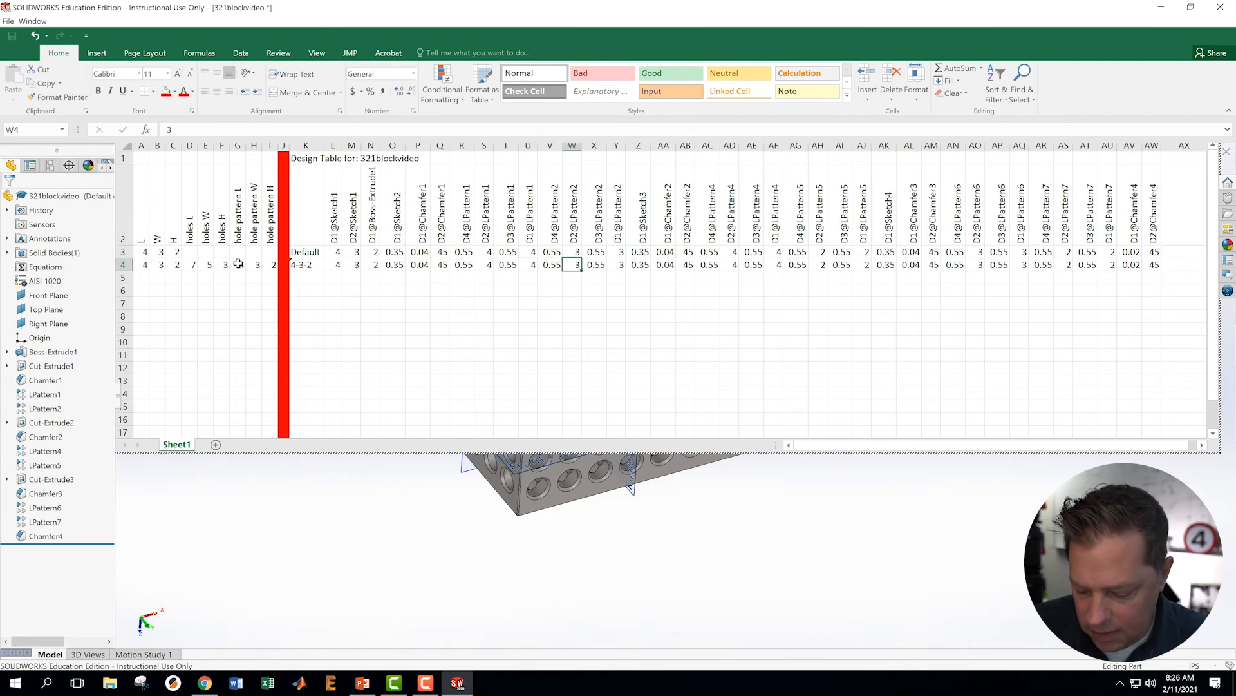
pyautogui.write('=')
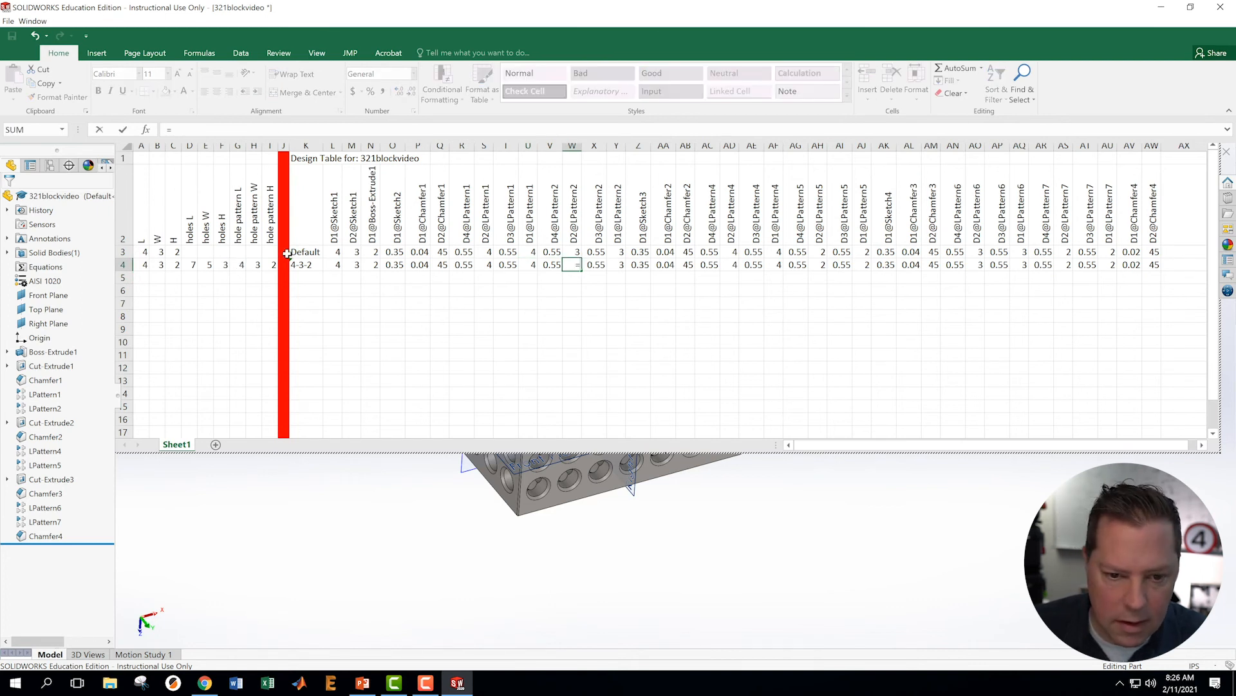
pyautogui.click(257, 265)
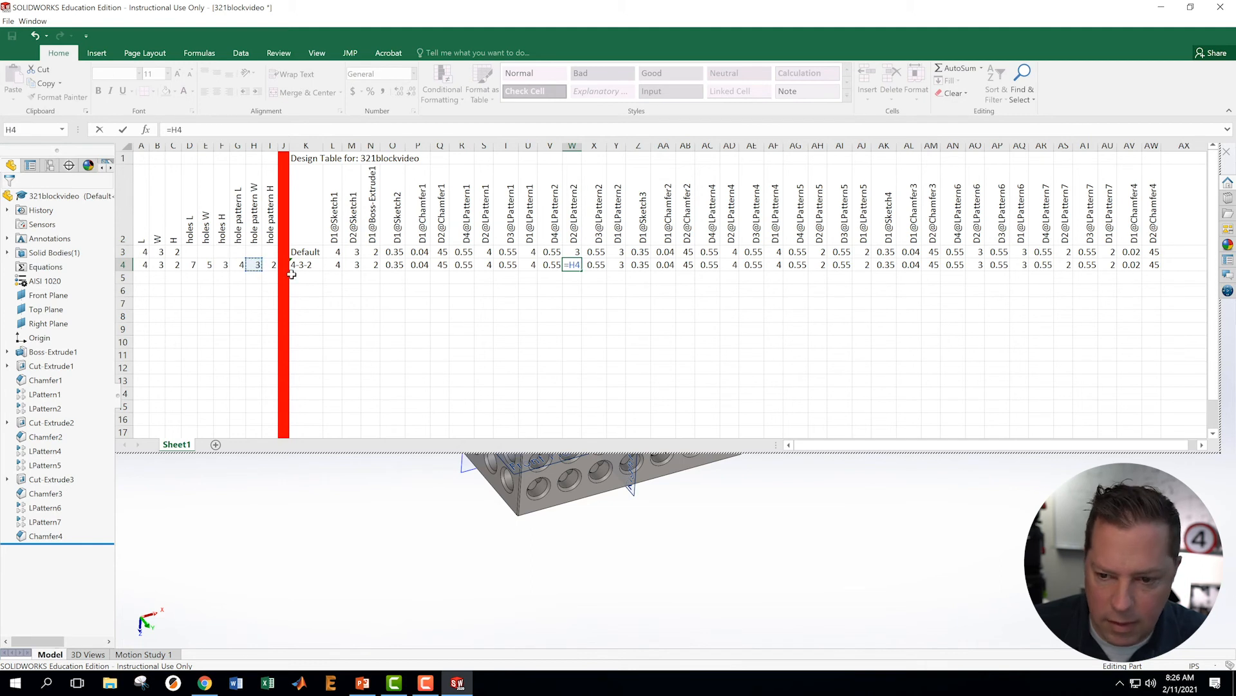
pyautogui.press('Return')
# Link D1@LPattern2 of the 4-3-2 configuration in cell Y4 to the hole pattern W value in H4
pyautogui.press('Up')
pyautogui.press('Right')
pyautogui.press('Right')
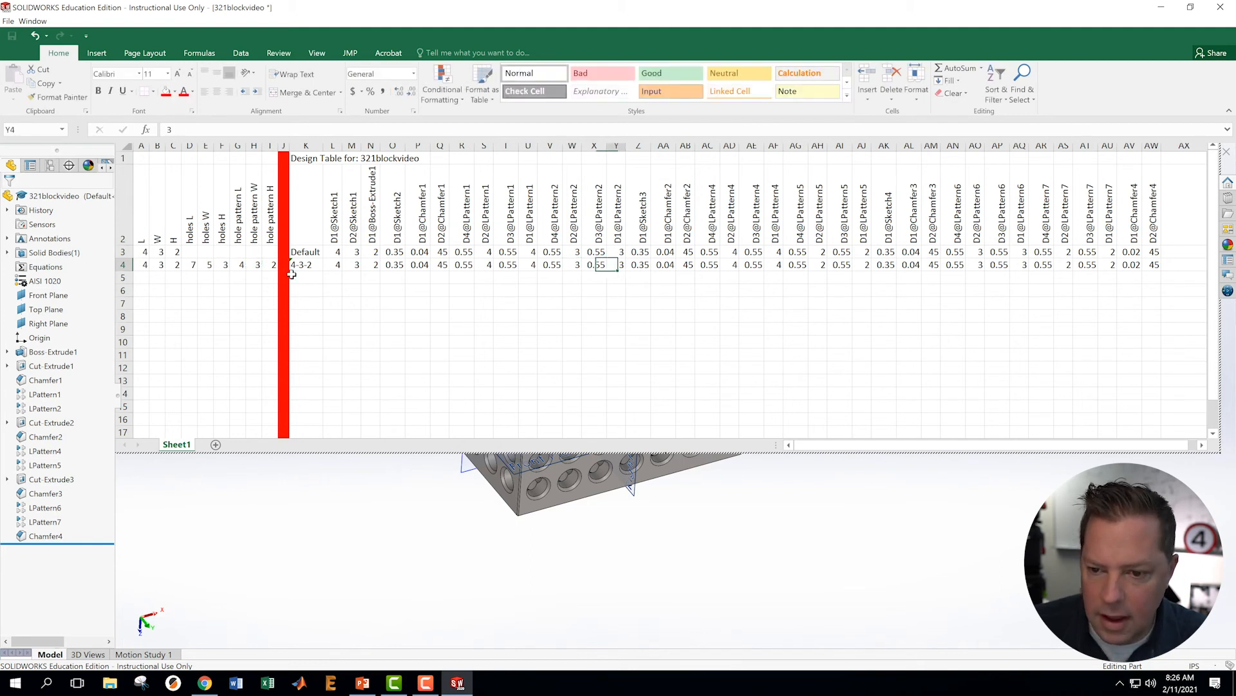
pyautogui.write('=')
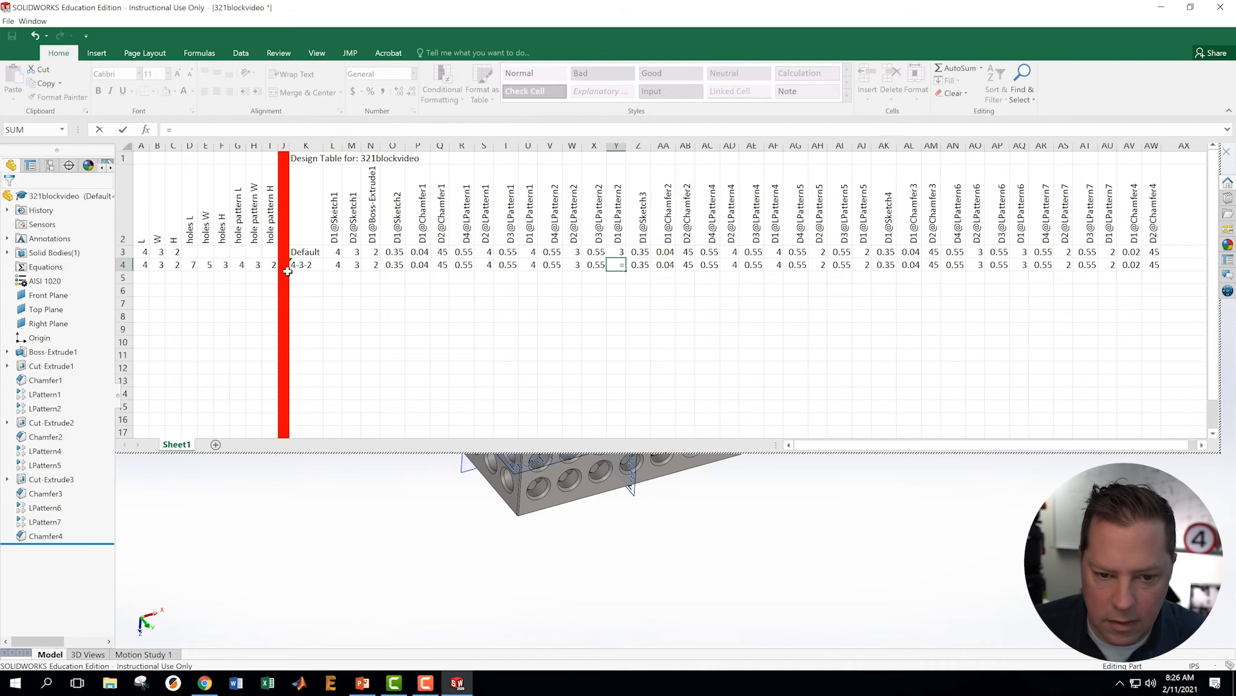
pyautogui.click(255, 264)
pyautogui.press('Return')
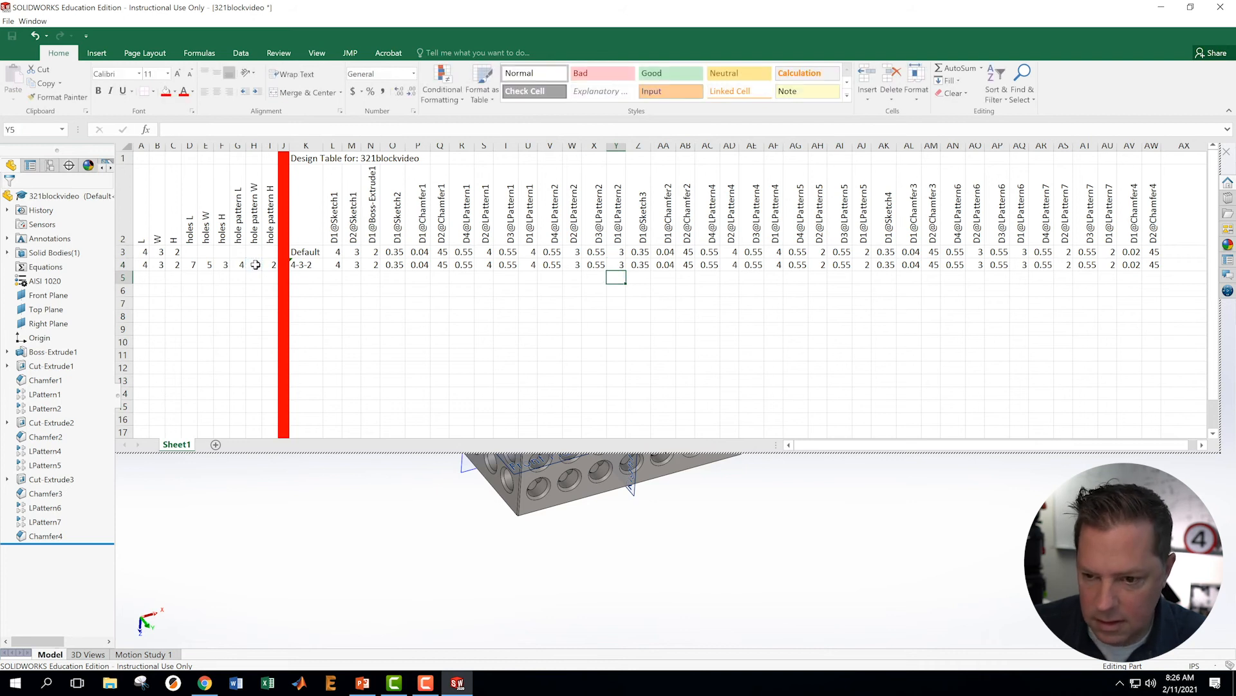
# Link D2@LPattern4 of the 4-3-2 configuration in cell AD4 to the hole pattern L value with =G4
pyautogui.press('Up')
pyautogui.press('Right')
pyautogui.press('Right')
pyautogui.press('Right')
pyautogui.press('Right')
pyautogui.press('Right')
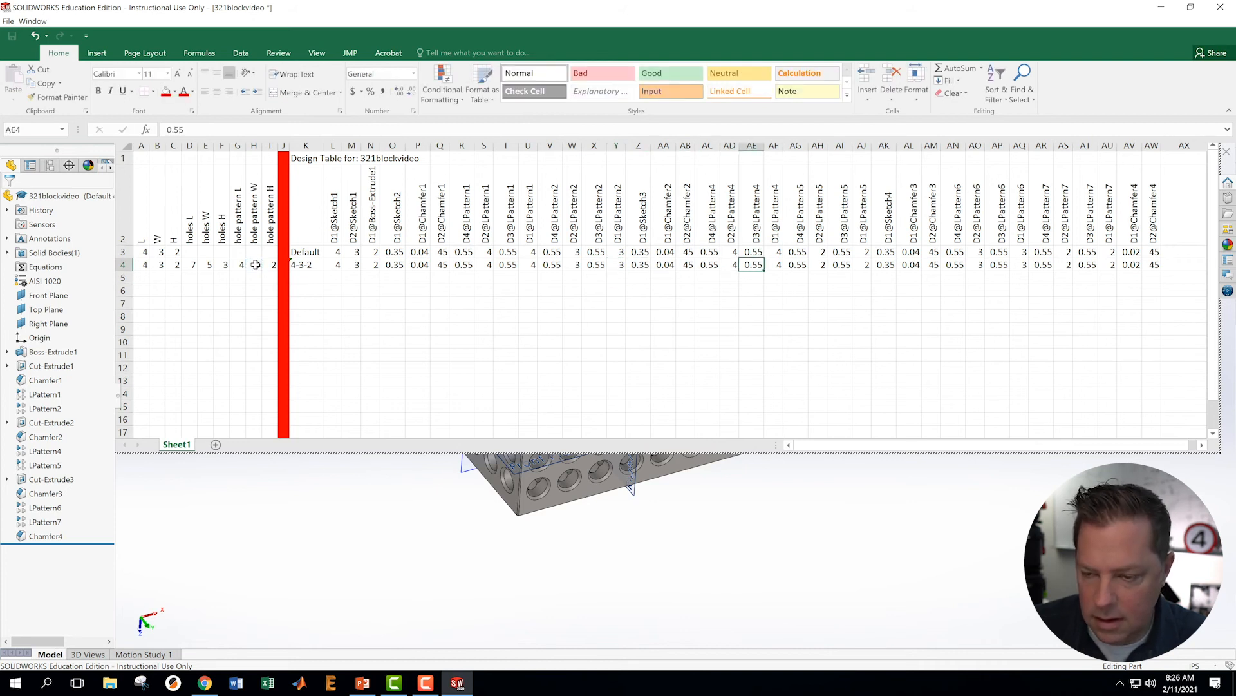
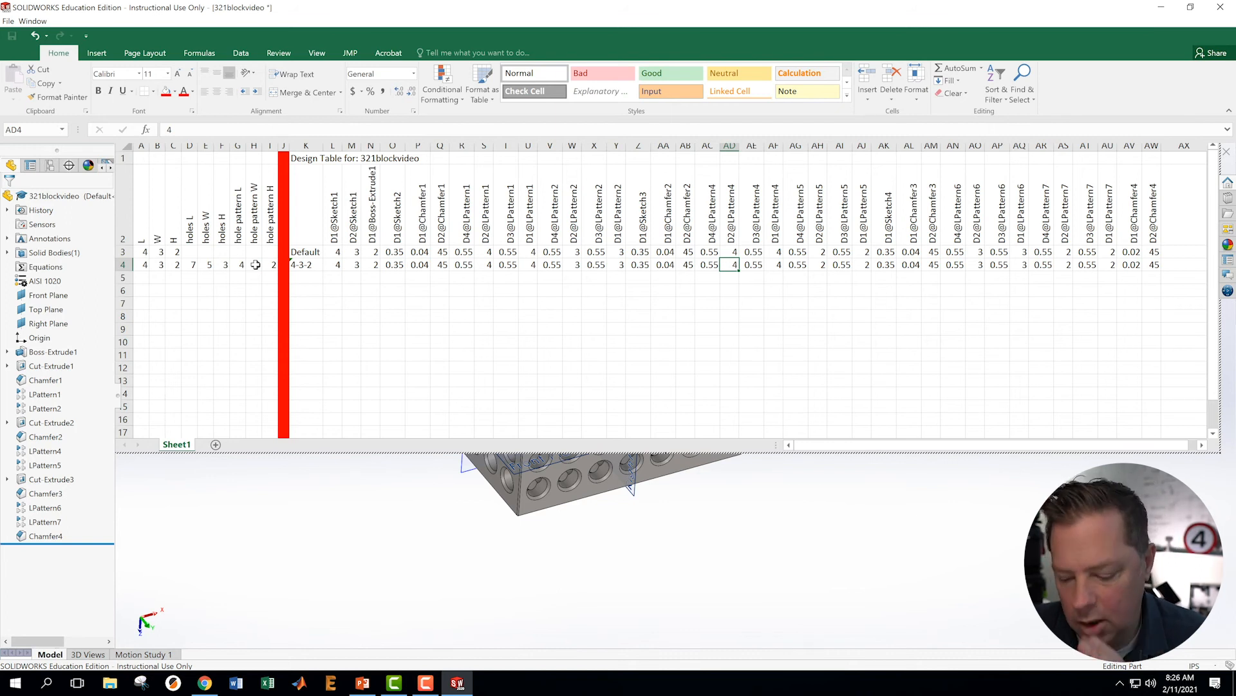
pyautogui.write('=')
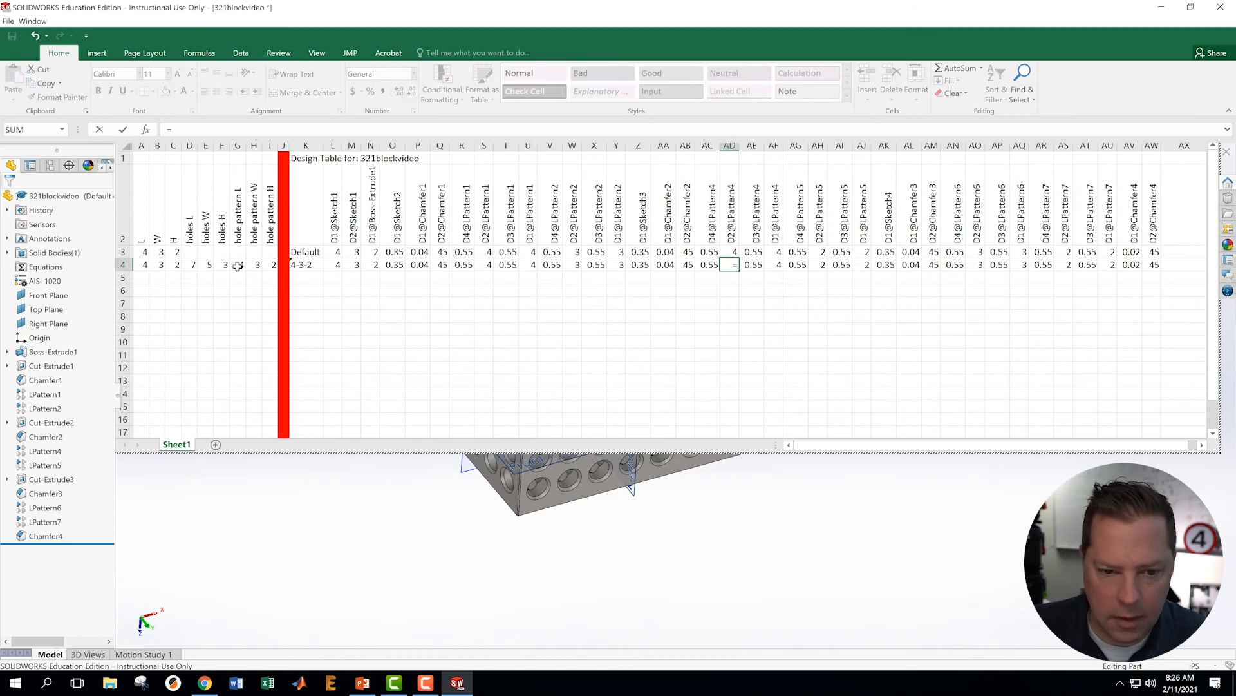
pyautogui.click(238, 266)
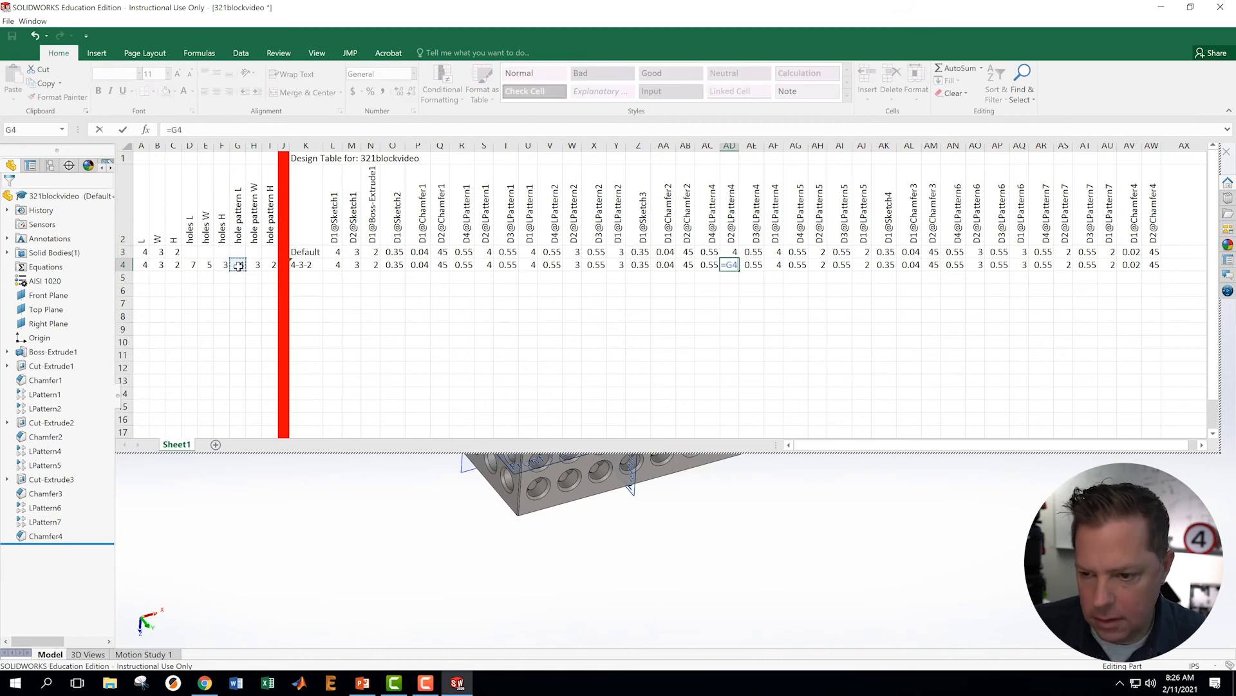
pyautogui.press('Return')
# Link D1@LPattern4 of the 4-3-2 configuration in cell AF4 to the hole pattern L value with =G4
pyautogui.press('Up')
pyautogui.press('Right')
pyautogui.press('Right')
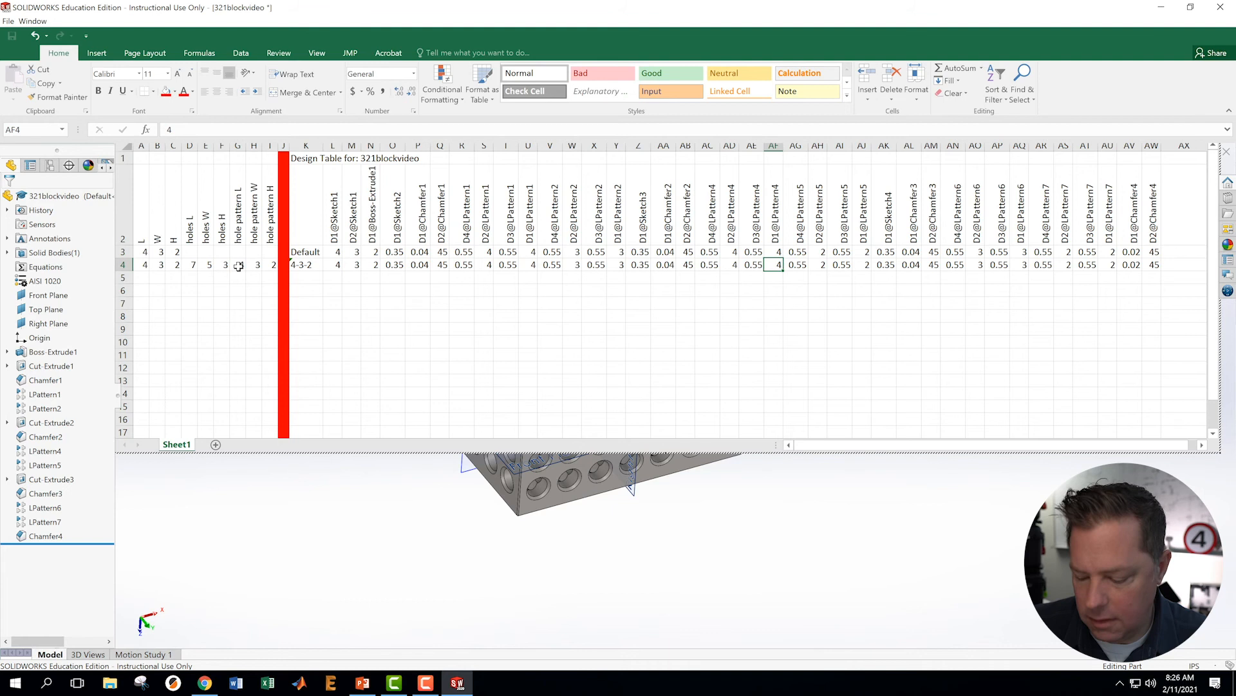
pyautogui.write('=')
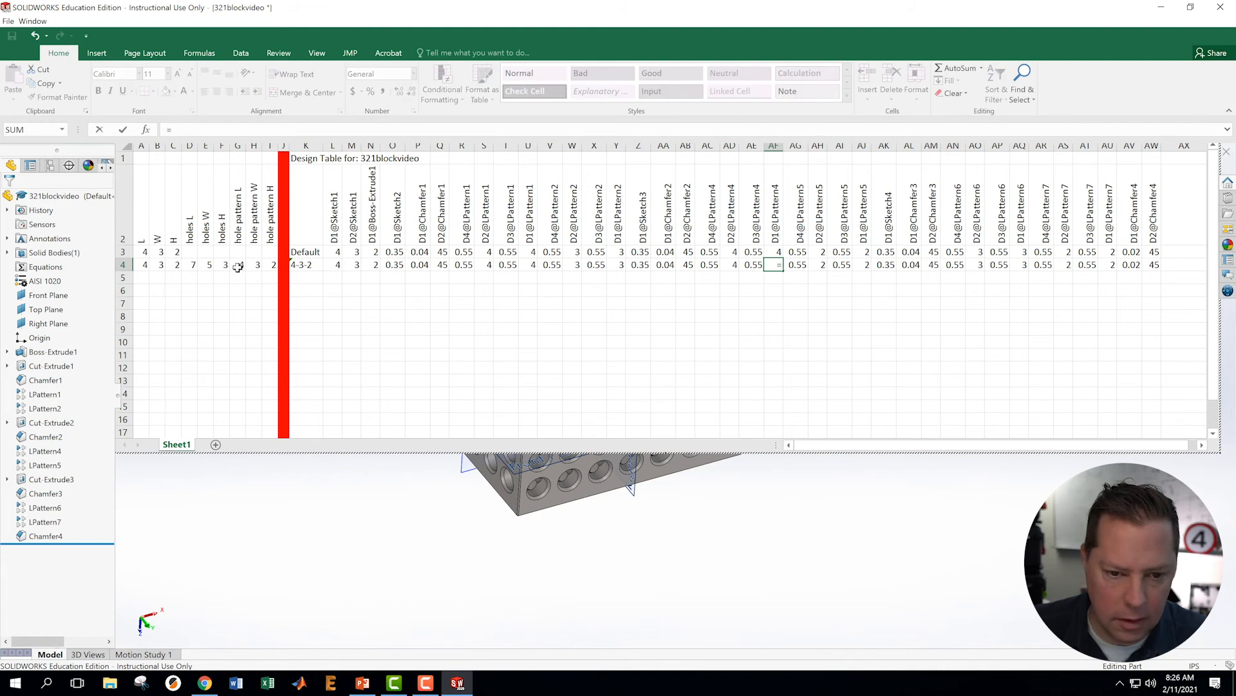
pyautogui.click(239, 265)
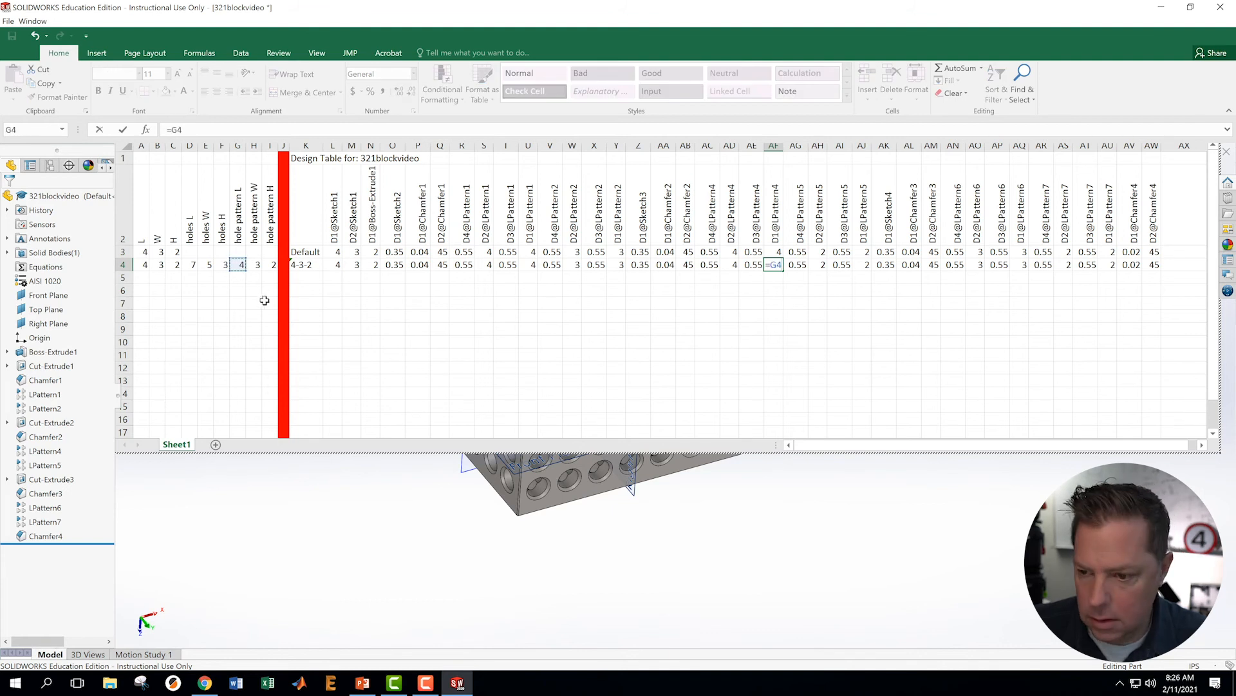
pyautogui.press('Return')
# Link D1@LPattern5 of the 4-3-2 configuration in cell AJ4 to the hole pattern H value with =I4
pyautogui.press('Up')
pyautogui.press('Right')
pyautogui.press('Right')
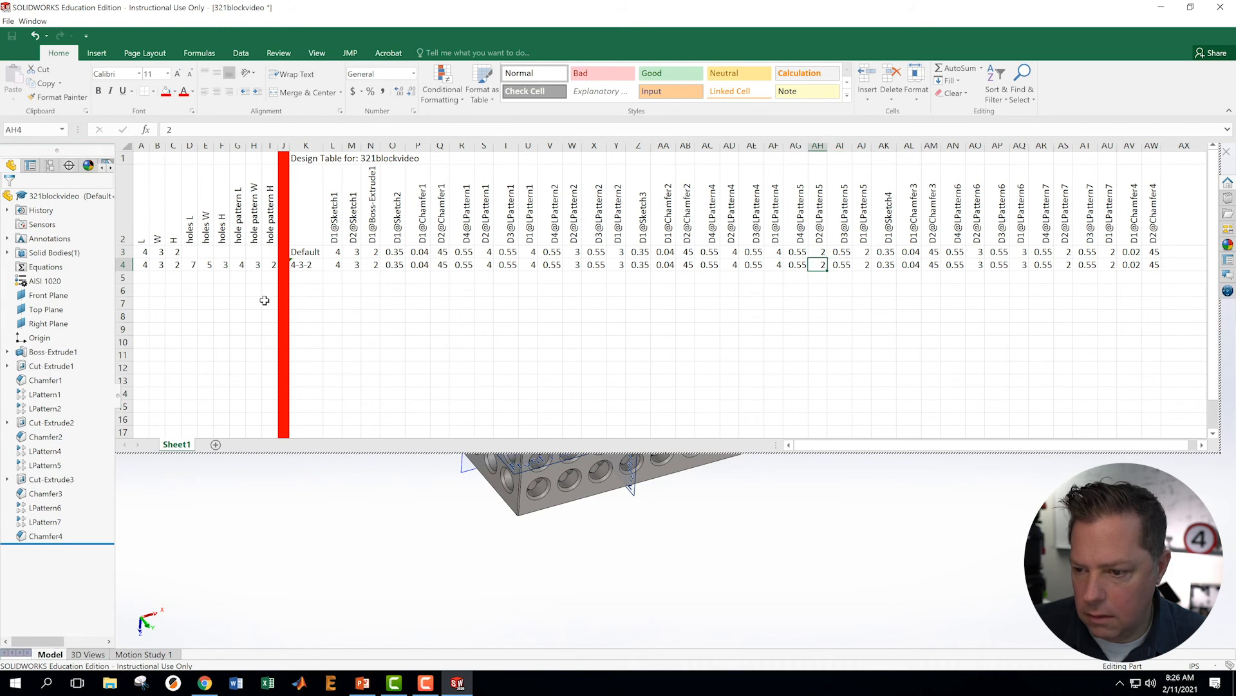
pyautogui.write('=')
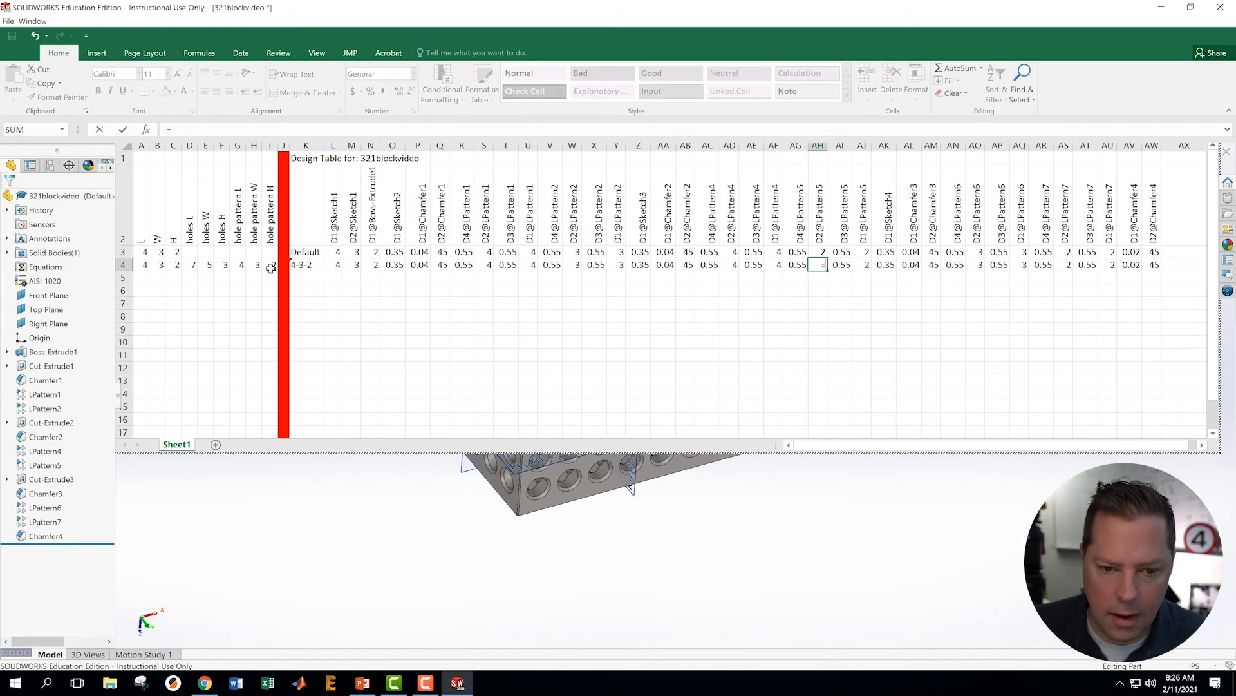
pyautogui.press('Escape')
pyautogui.press('Right')
pyautogui.press('Right')
pyautogui.write('=')
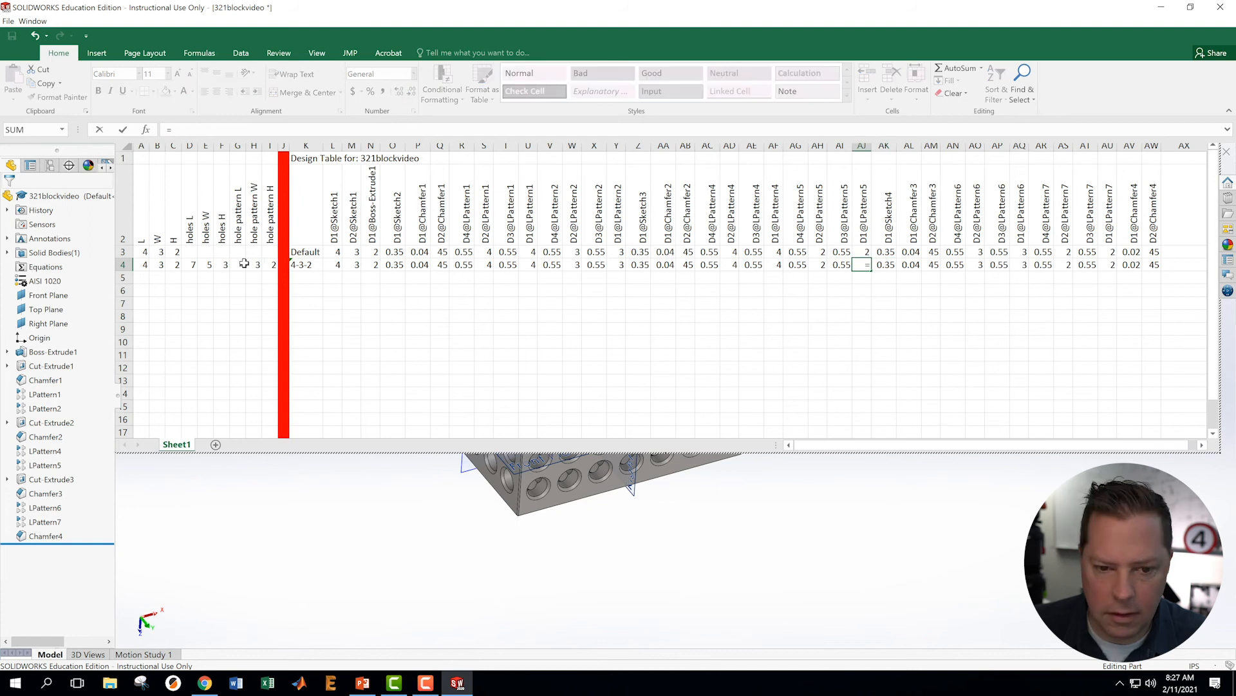
pyautogui.click(273, 264)
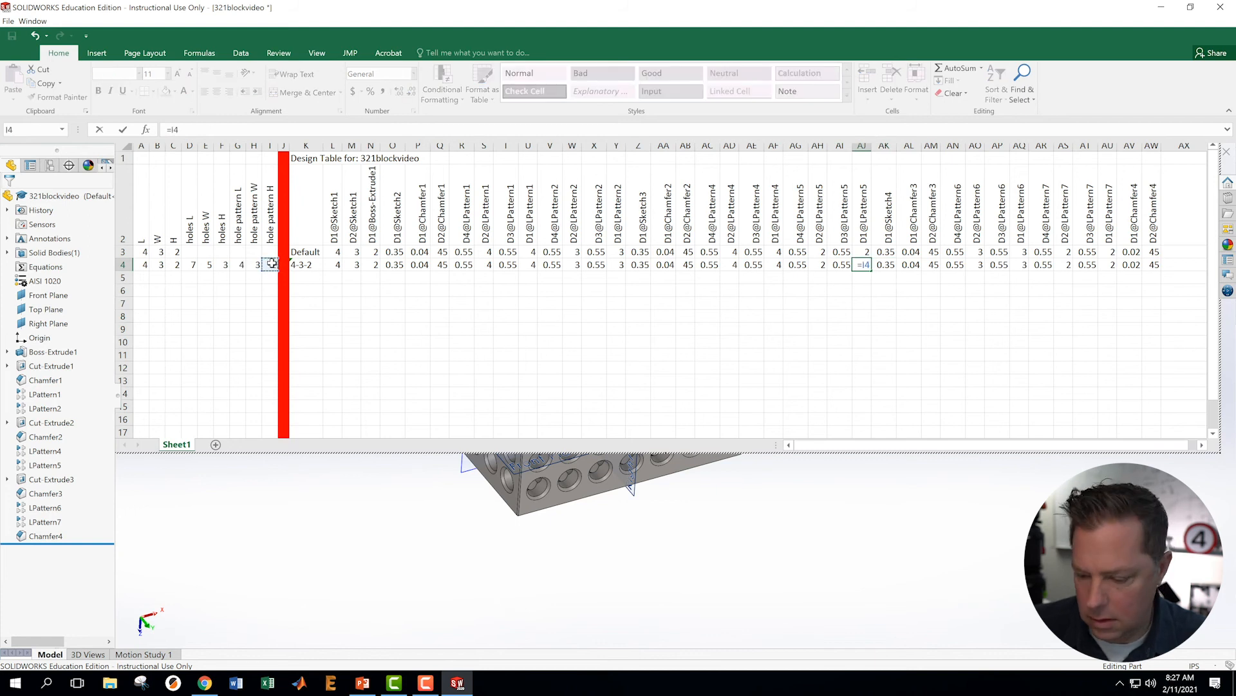
pyautogui.press('Return')
# Link D2@LPattern6 of the 4-3-2 configuration in cell AO4 to the hole pattern W value with =H4
pyautogui.press('Up')
pyautogui.press('Right')
pyautogui.press('Right')
pyautogui.press('Right')
pyautogui.press('Right')
pyautogui.press('Right')
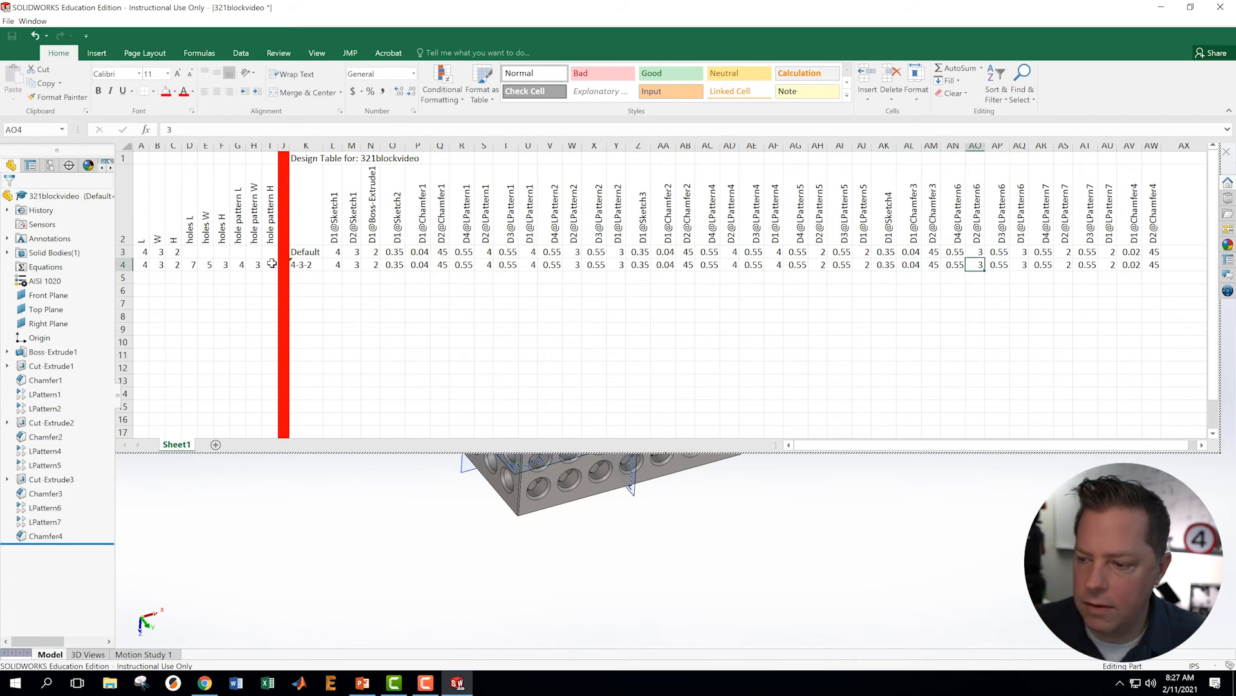
pyautogui.write('=')
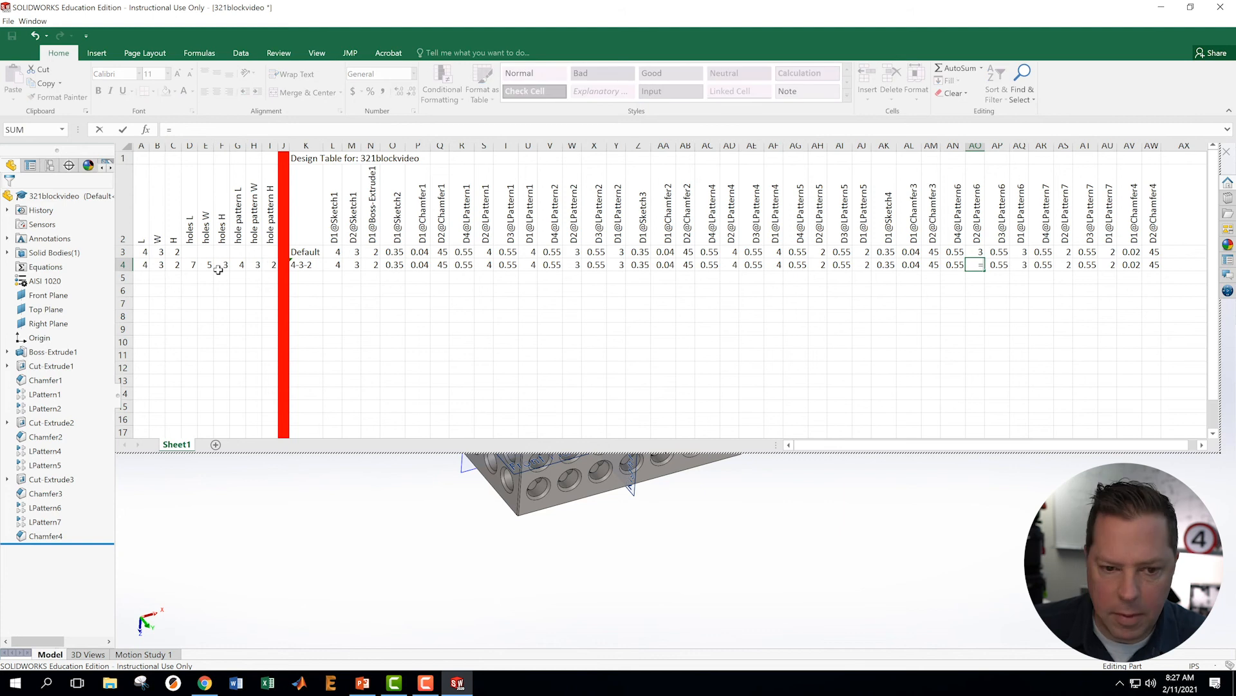
pyautogui.click(256, 266)
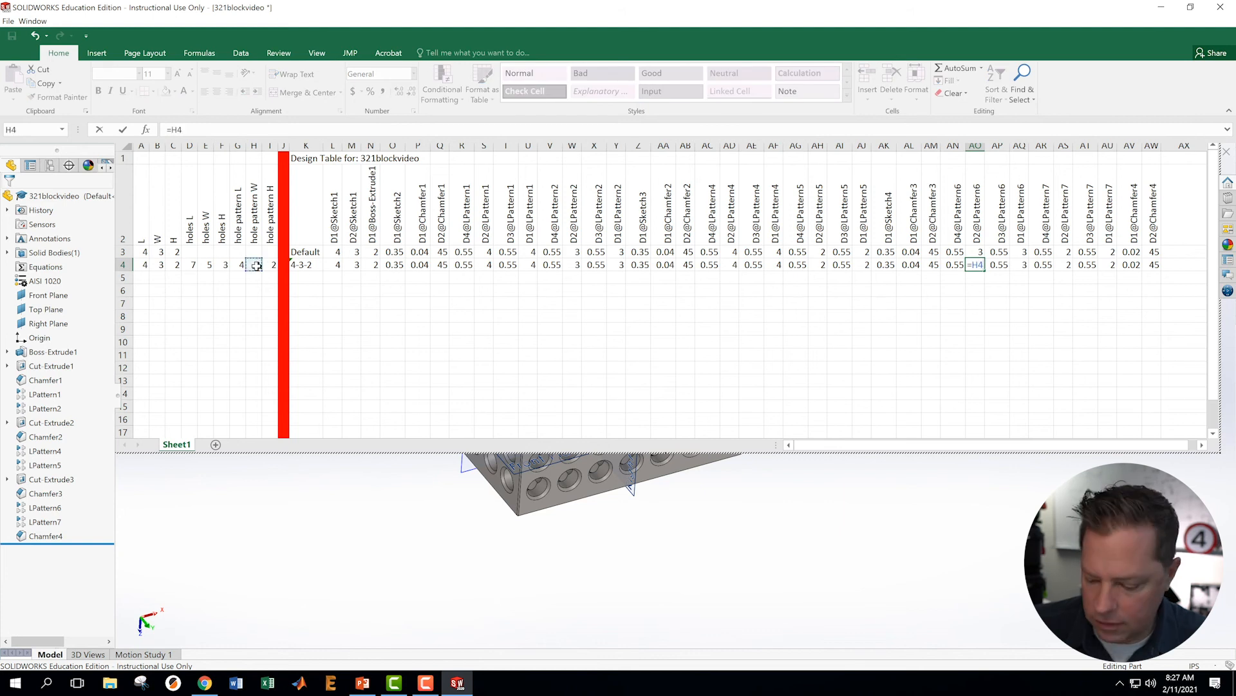
pyautogui.press('Return')
# Link D1@LPattern6 of the 4-3-2 configuration in cell AQ4 to the hole pattern W value with =H4
pyautogui.press('Up')
pyautogui.press('Right')
pyautogui.press('Right')
pyautogui.write('=')
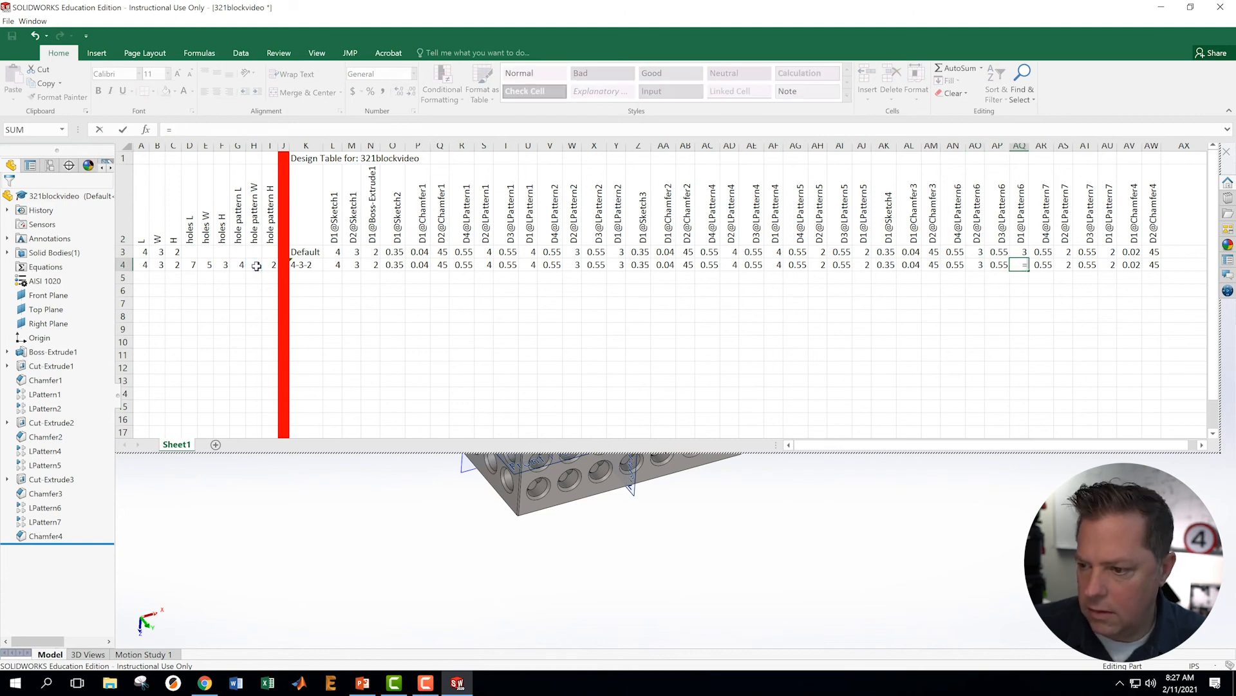
pyautogui.click(256, 266)
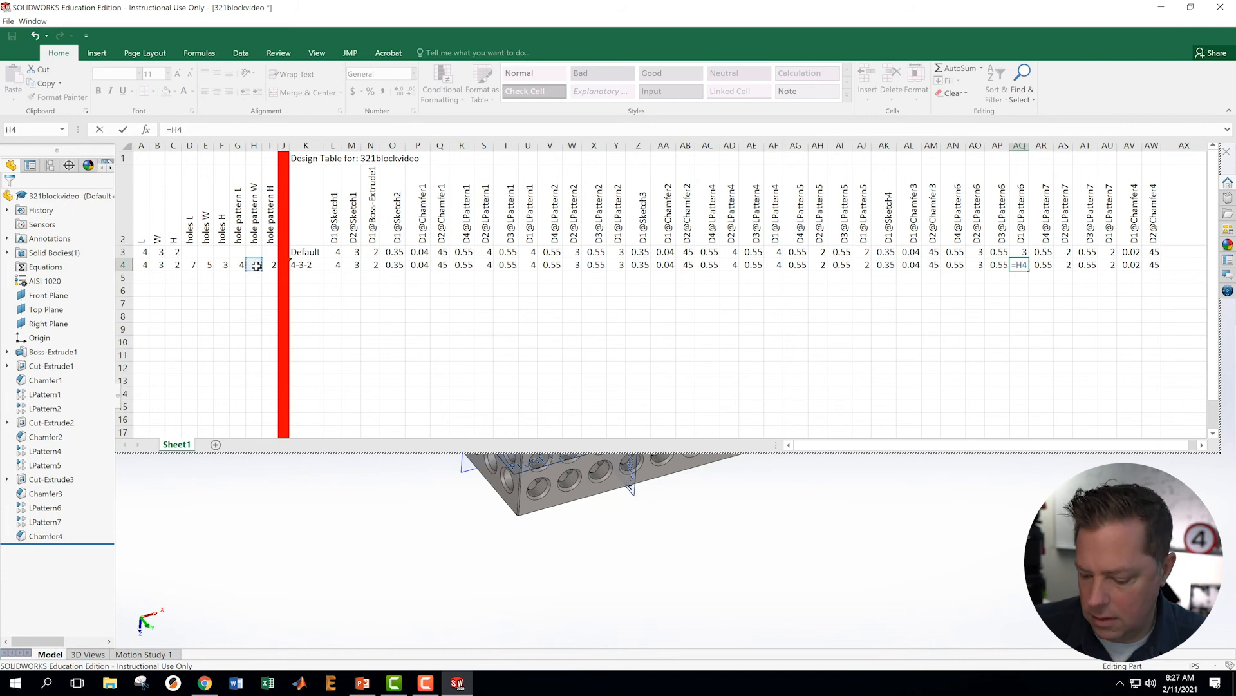
pyautogui.press('Return')
# Link D2@LPattern7 of the 4-3-2 configuration in cell AS4 to the hole pattern H value with =I4
pyautogui.press('Up')
pyautogui.press('Right')
pyautogui.press('Right')
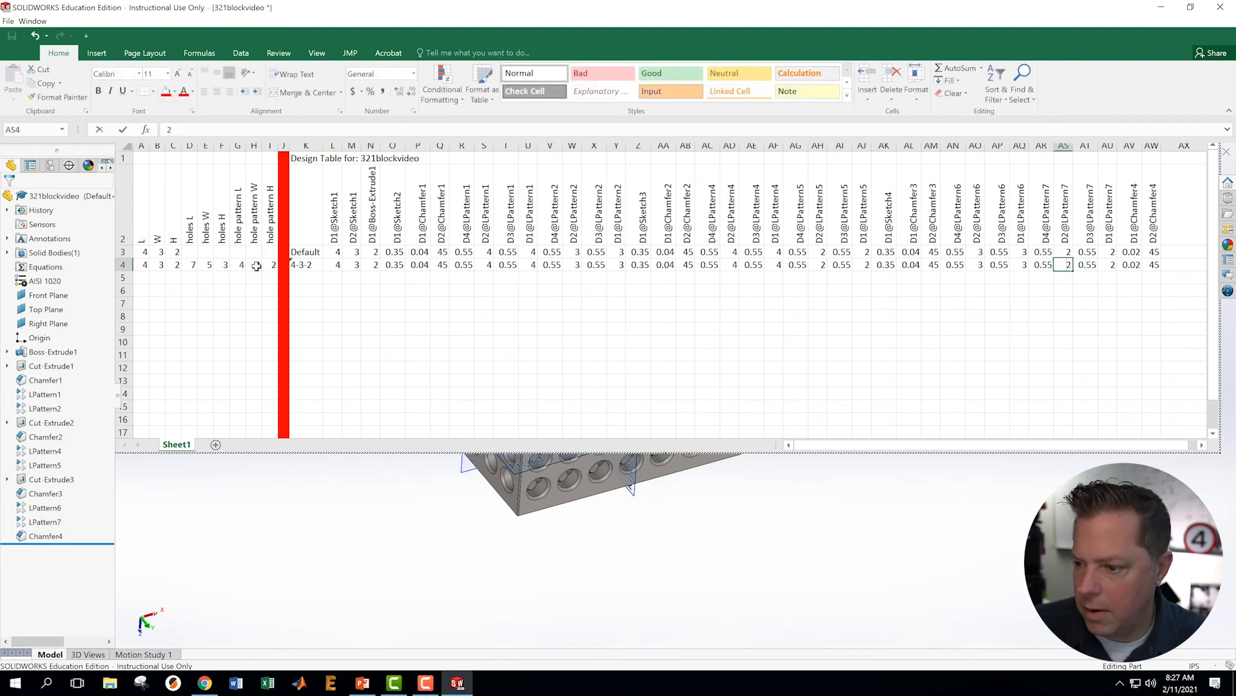
pyautogui.write('=')
pyautogui.click(273, 265)
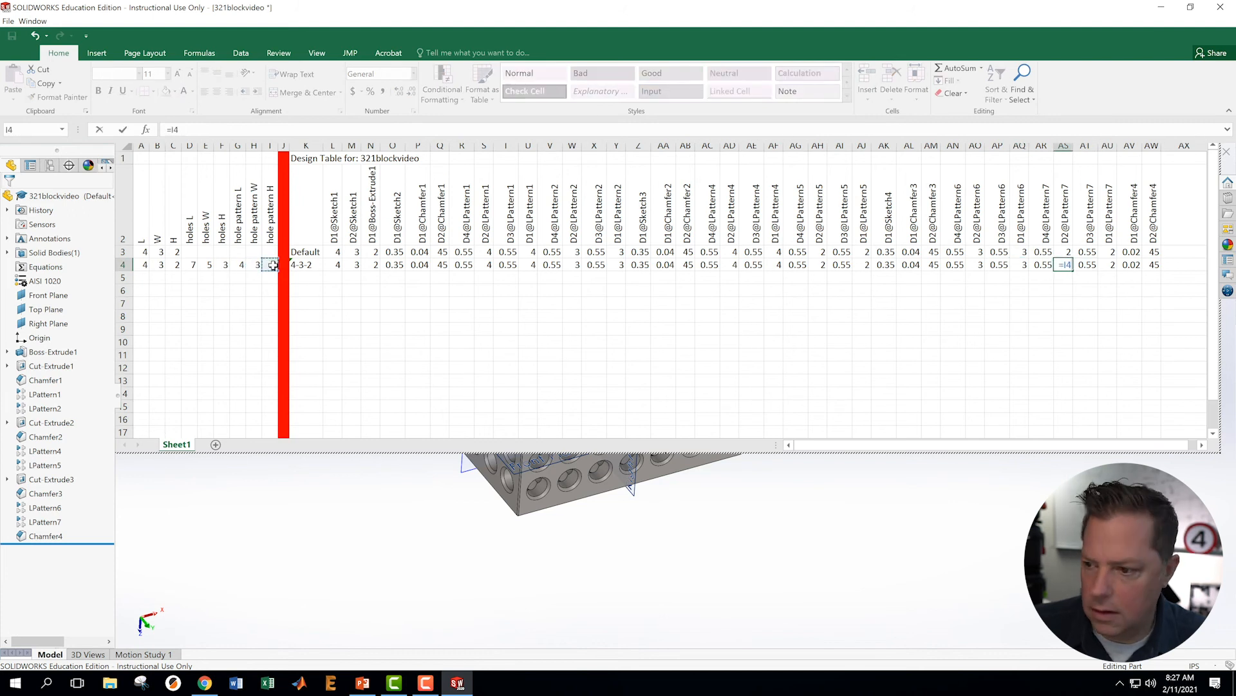
pyautogui.press('Return')
# Link D1@LPattern7 of the 4-3-2 configuration in cell AU4 to the hole pattern H value in I4
pyautogui.press('Up')
pyautogui.press('Right')
pyautogui.press('Right')
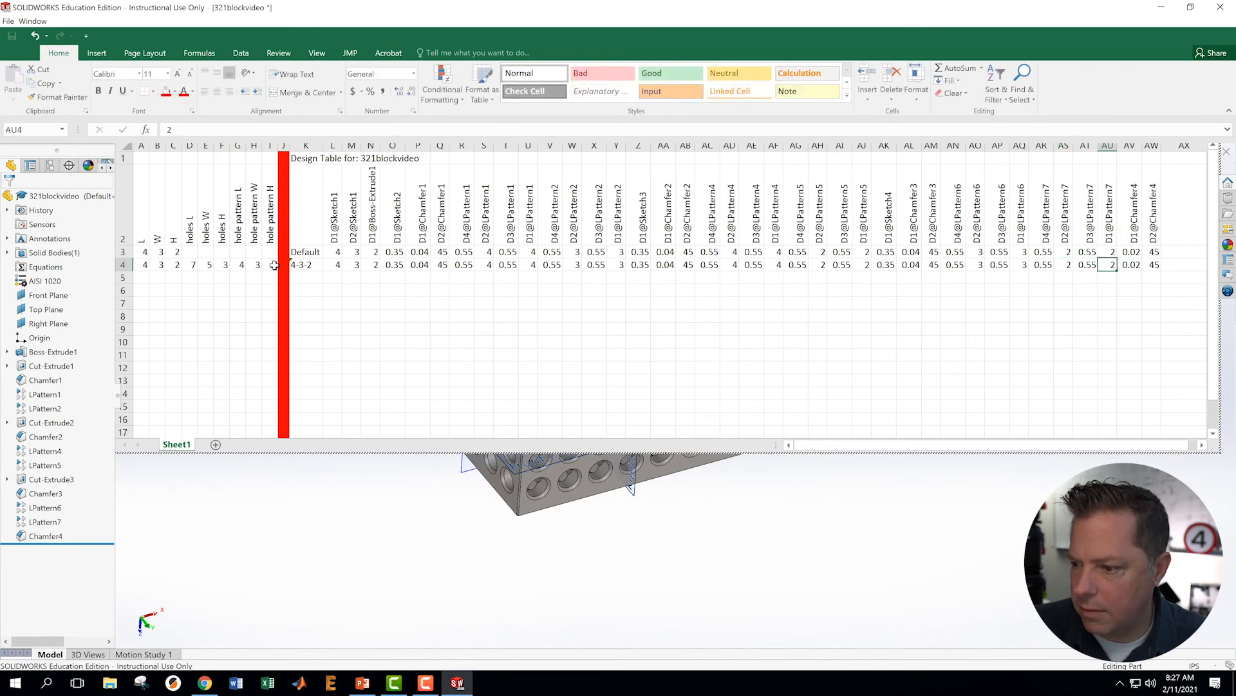
pyautogui.write('=')
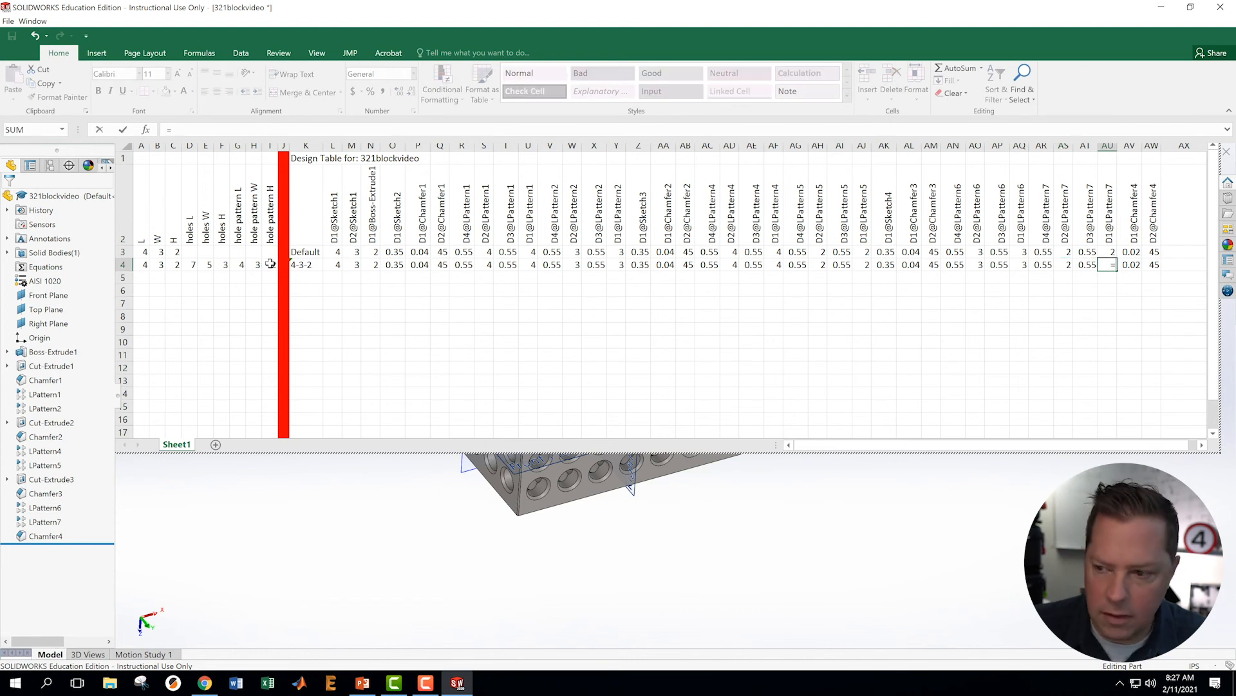
pyautogui.click(271, 264)
pyautogui.press('Return')
pyautogui.press('Up')
pyautogui.press('Right')
pyautogui.press('Left')
pyautogui.press('Left')
pyautogui.press('Left')
pyautogui.press('Left')
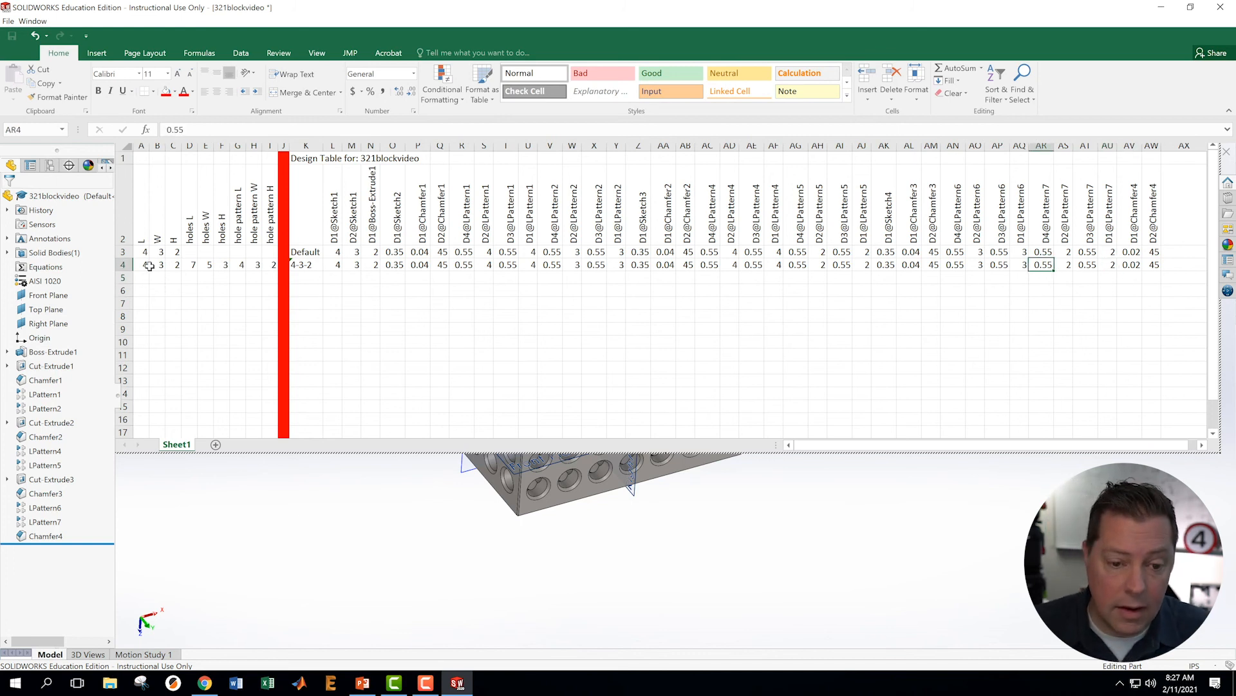
# Shade the L, W and H input columns A through C with a light green fill
pyautogui.moveTo(142, 145); pyautogui.dragTo(172, 145)
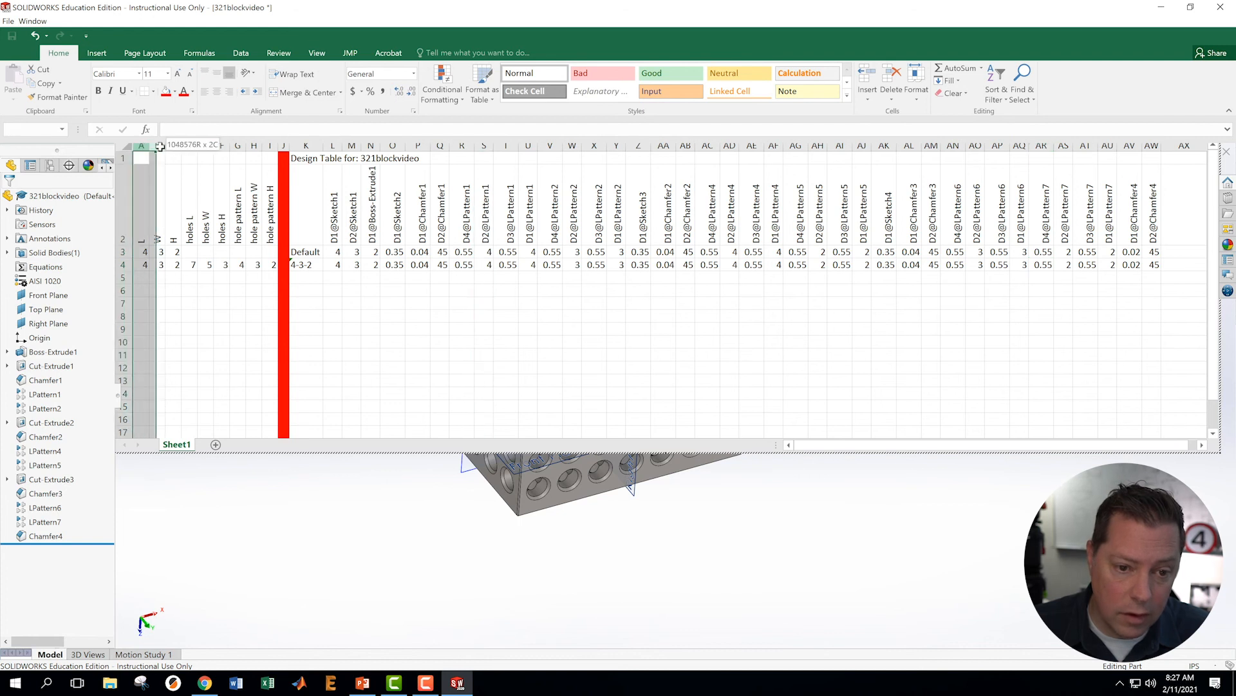
pyautogui.click(174, 92)
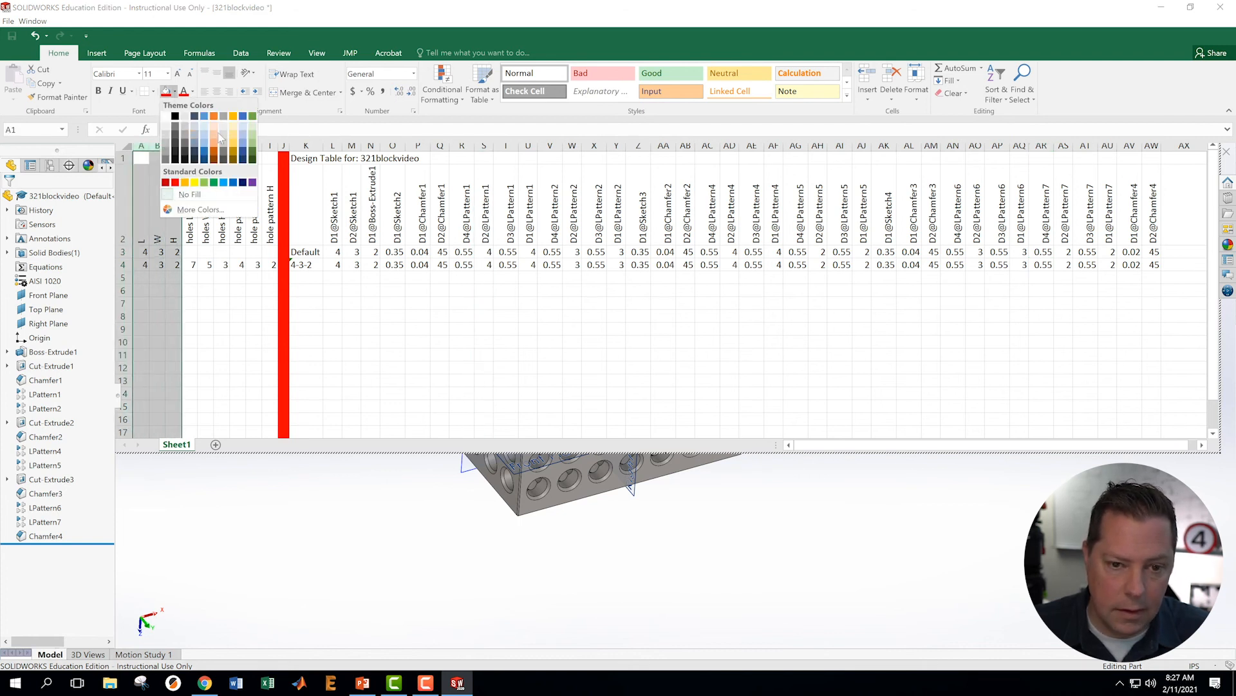
pyautogui.click(252, 131)
pyautogui.click(221, 342)
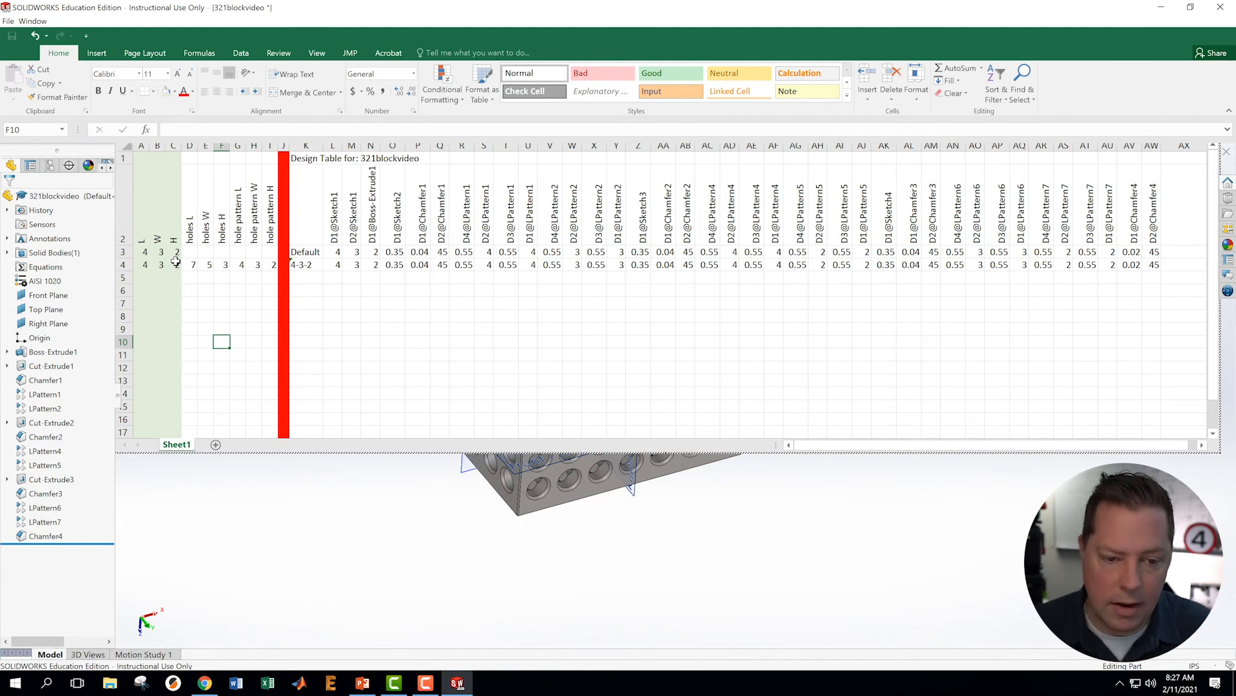
# Set the L value of the 4-3-2 configuration in cell A4 to 3 to test the linked formulas
pyautogui.press('Up')
pyautogui.press('Up')
pyautogui.press('Up')
pyautogui.press('Up')
pyautogui.press('Up')
pyautogui.press('Up')
pyautogui.press('Left')
pyautogui.press('Left')
pyautogui.press('Left')
pyautogui.press('Left')
pyautogui.press('Left')
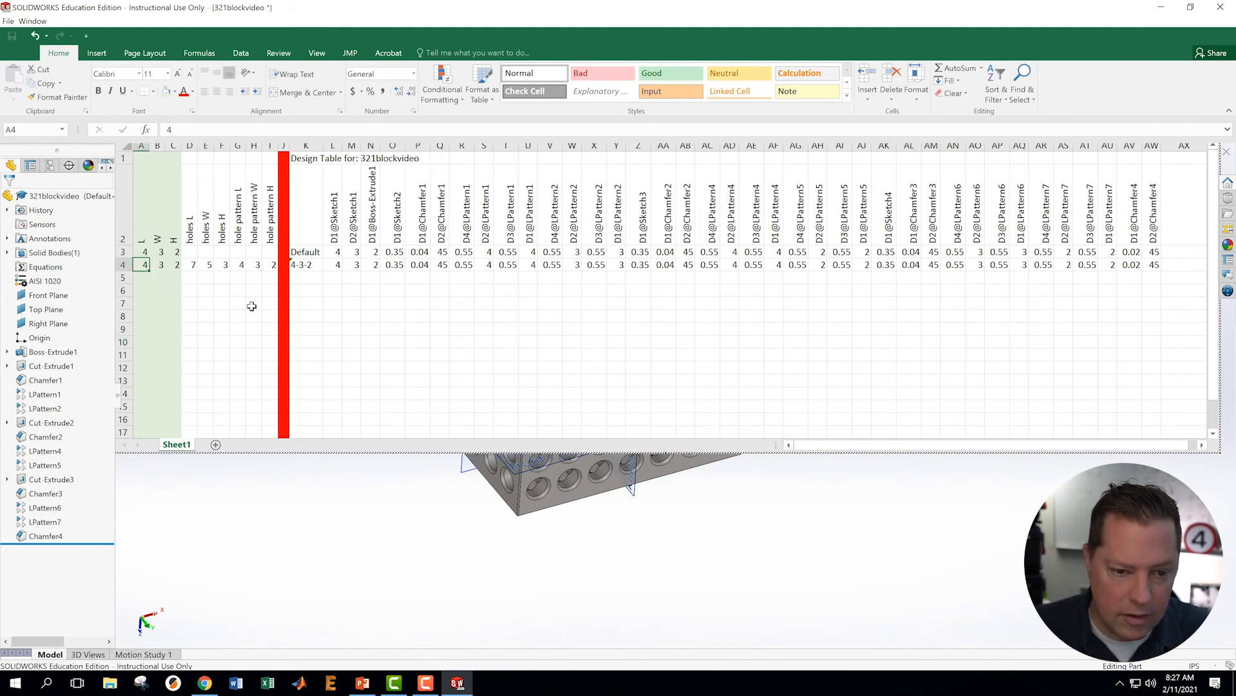
pyautogui.press('BackSpace')
pyautogui.write('3')
pyautogui.press('Return')
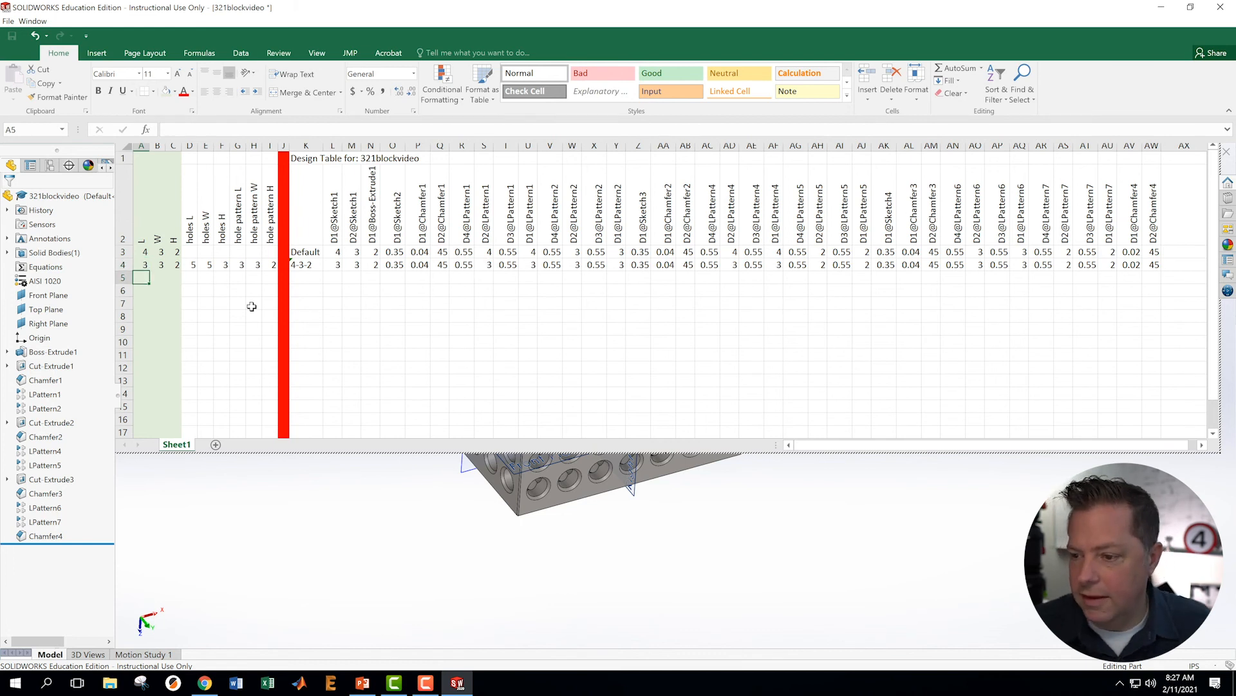
# Set the L value of the 4-3-2 configuration in cell A4 back to 4
pyautogui.press('Up')
pyautogui.write('4')
pyautogui.press('Return')
pyautogui.click(219, 300)
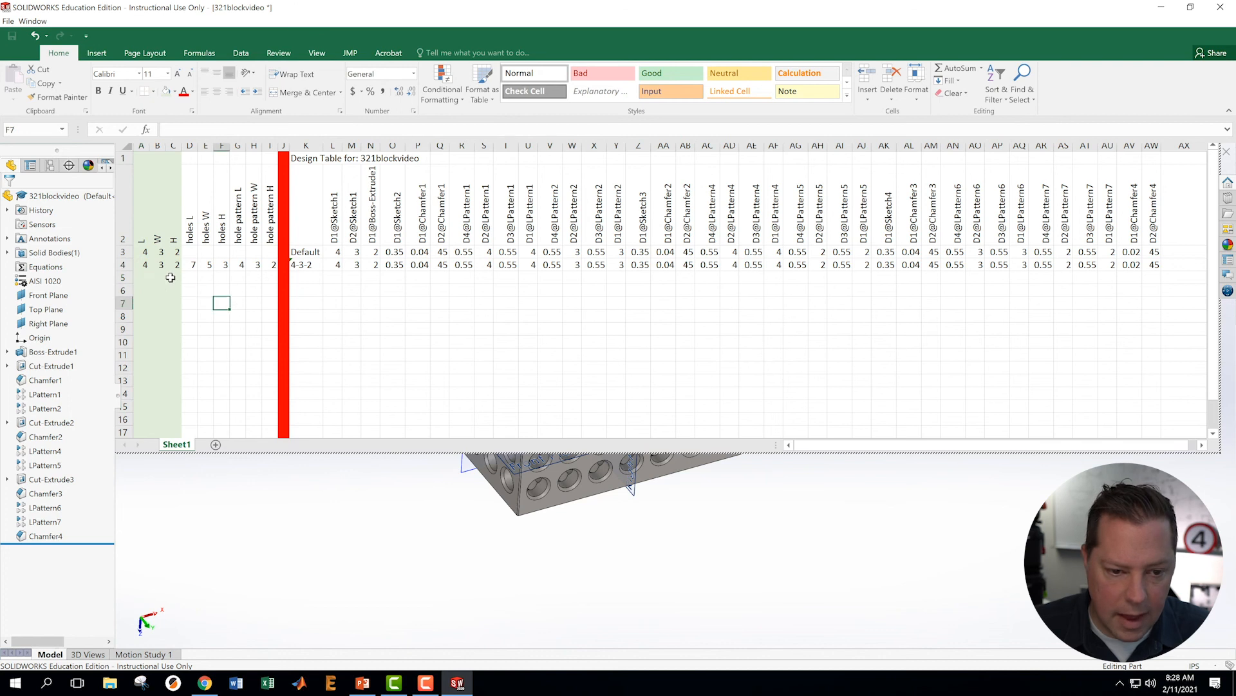
# Copy the 4-3-2 configuration's row 4 into rows 5, 6 and 7 of the design table
pyautogui.click(121, 264)
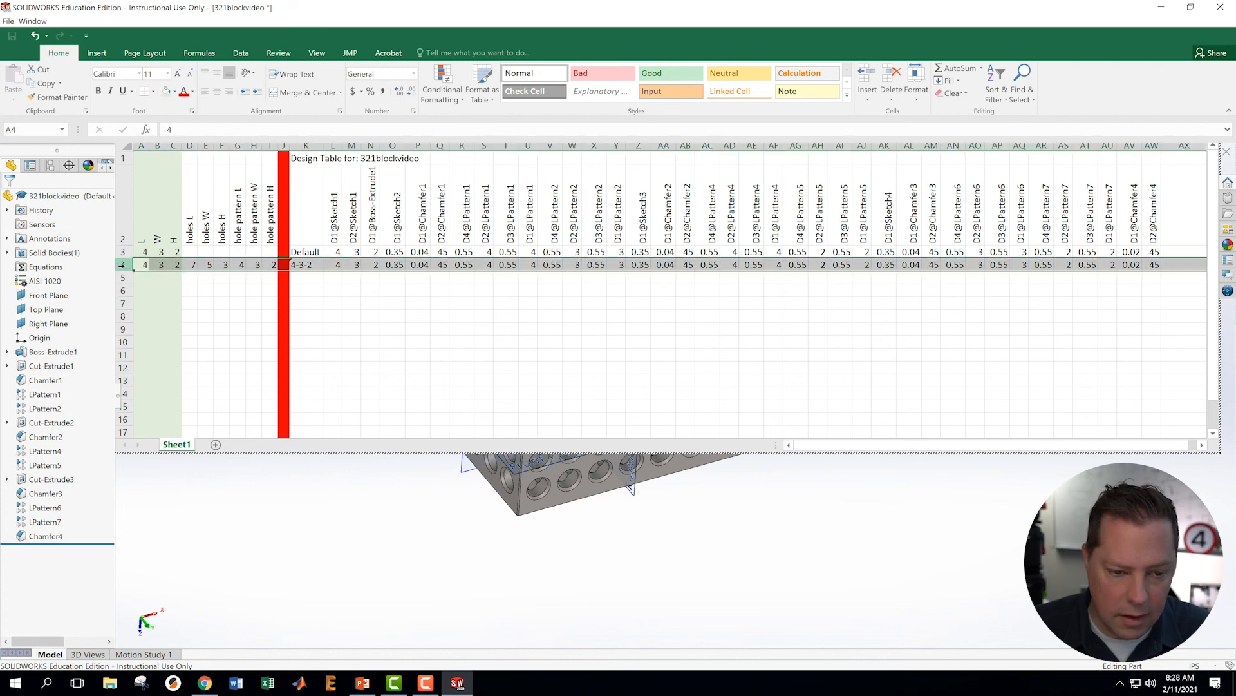
pyautogui.rightClick(121, 265)
pyautogui.click(147, 288)
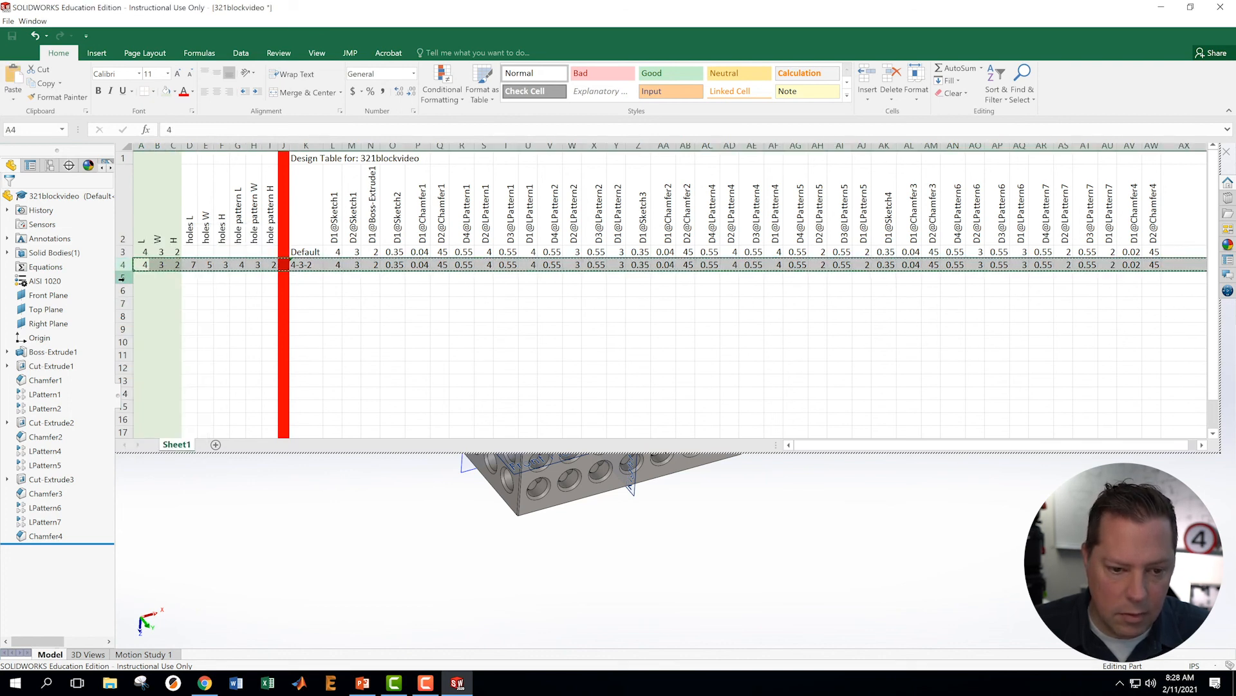
pyautogui.click(121, 277)
pyautogui.rightClick(121, 277)
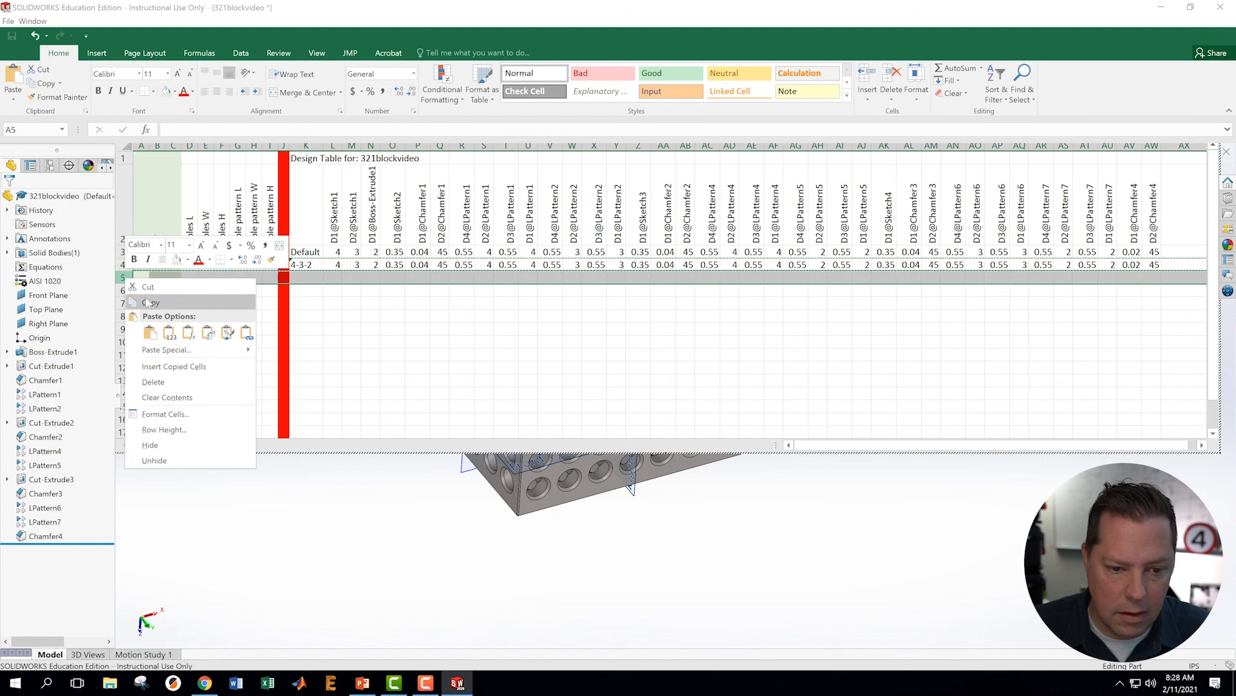
pyautogui.click(149, 332)
pyautogui.click(121, 291)
pyautogui.rightClick(121, 291)
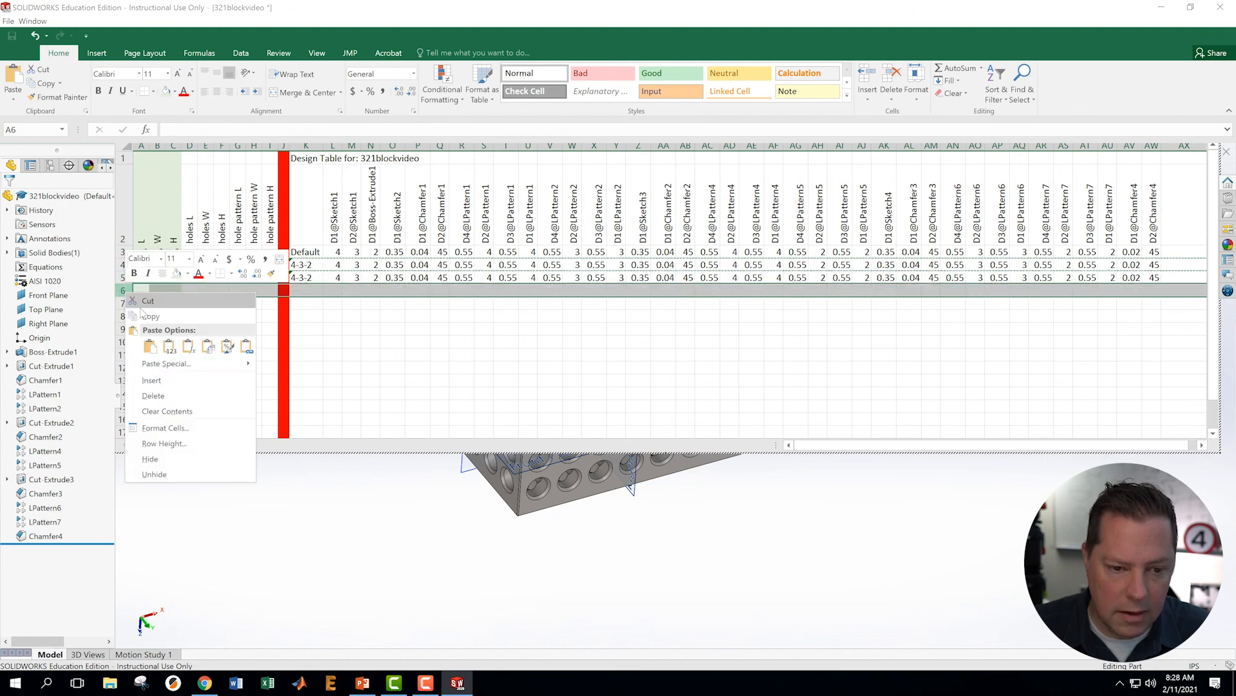
pyautogui.click(149, 347)
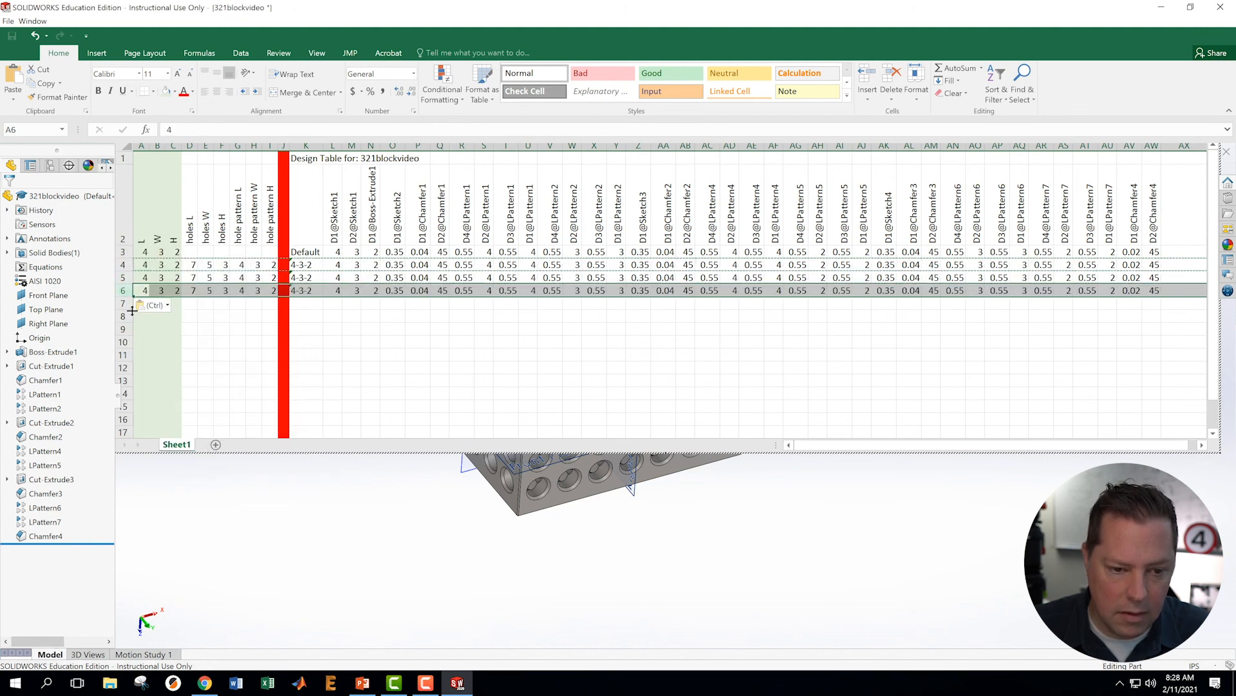
pyautogui.rightClick(126, 305)
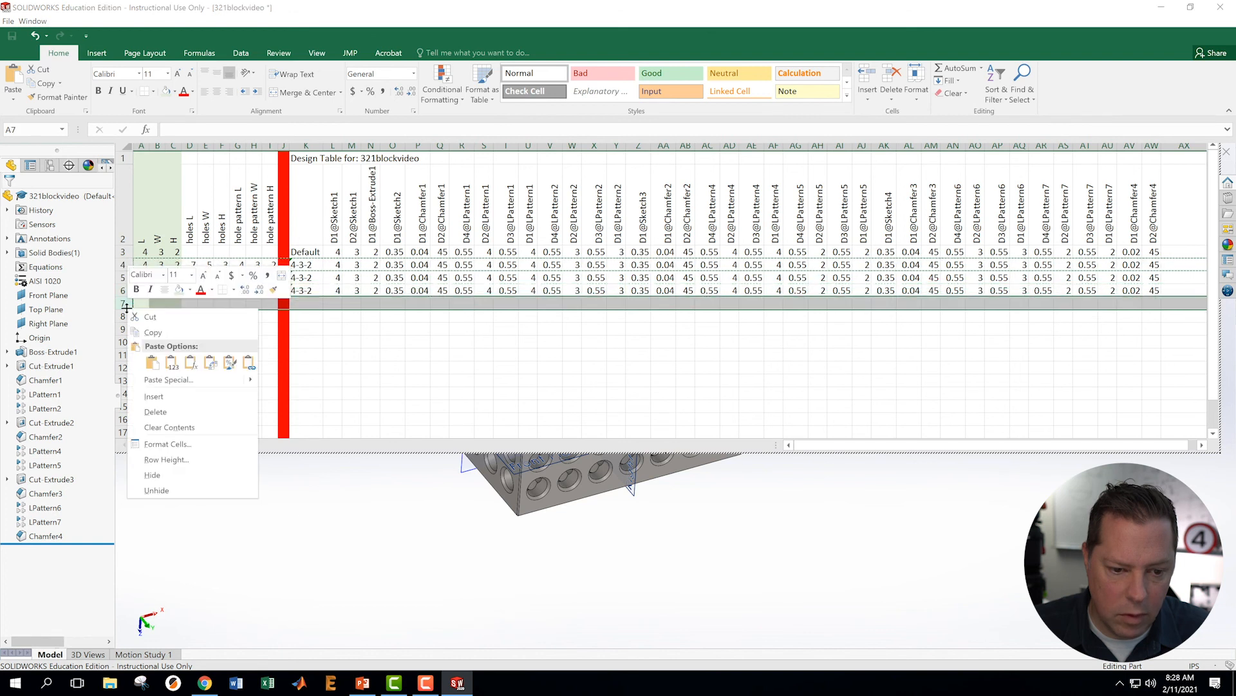
pyautogui.click(152, 363)
pyautogui.click(173, 341)
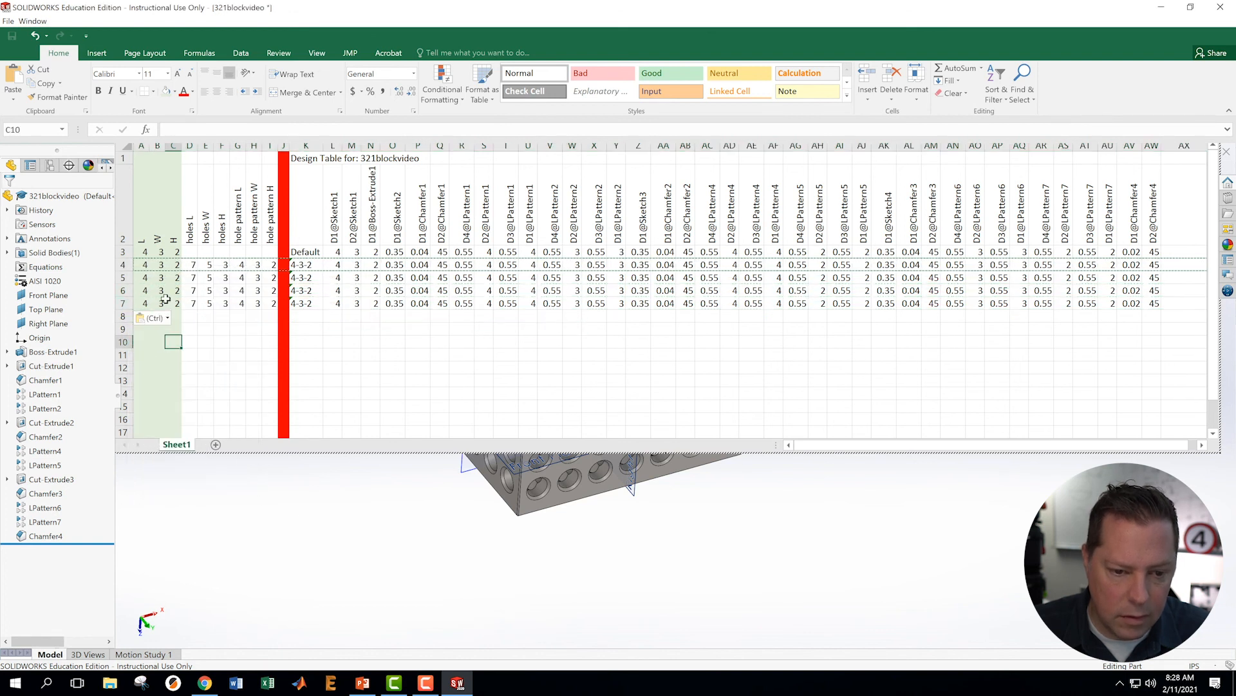
# Rename the copied configuration in cell K5 as 3-2-1
pyautogui.doubleClick(312, 280)
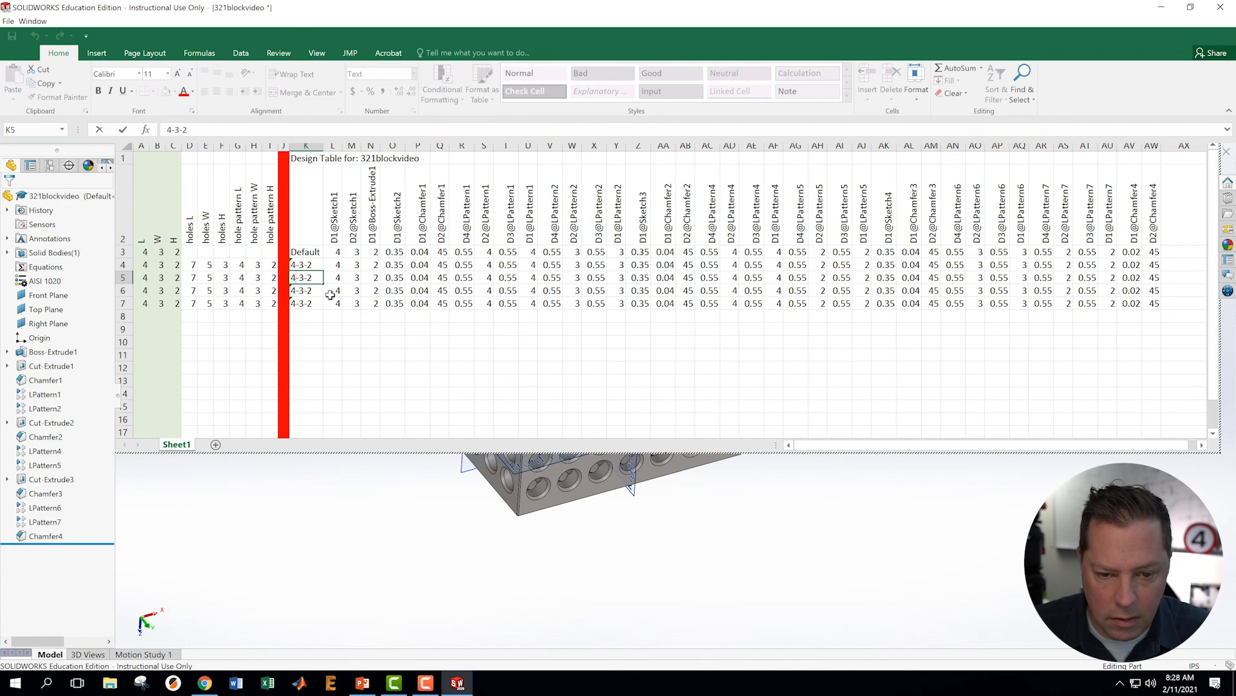
pyautogui.press('BackSpace')
pyautogui.write('3')
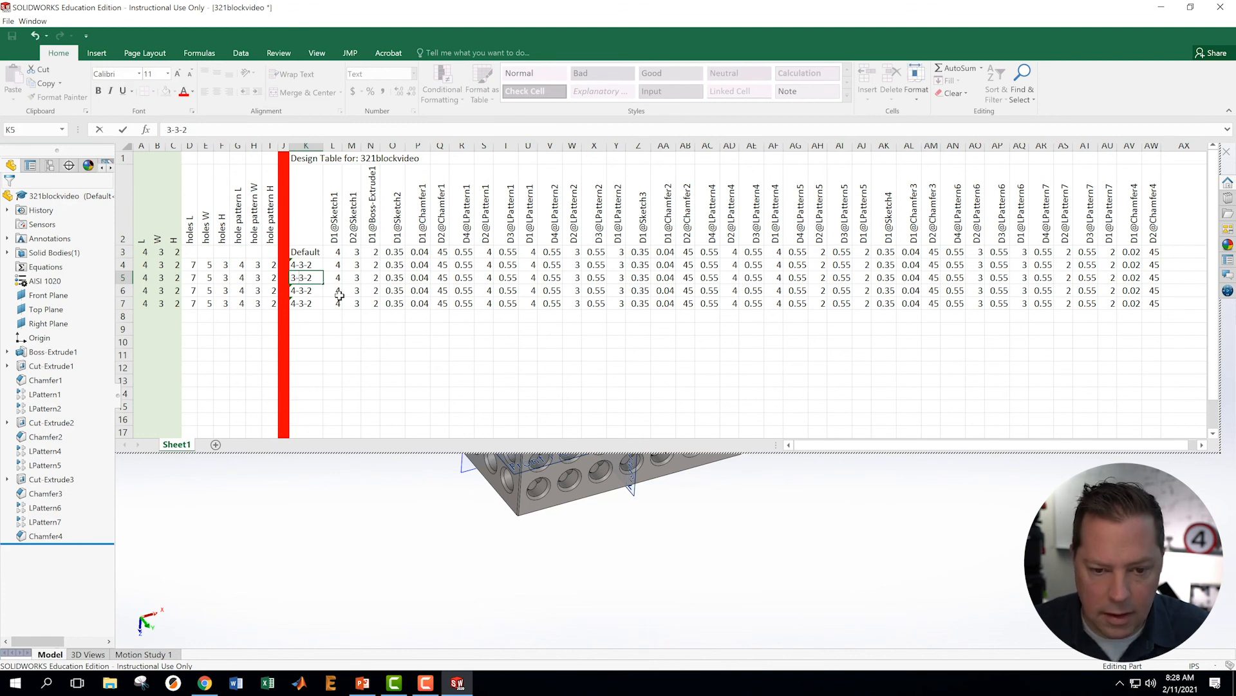
pyautogui.press('Right')
pyautogui.press('Right')
pyautogui.press('BackSpace')
pyautogui.write('2')
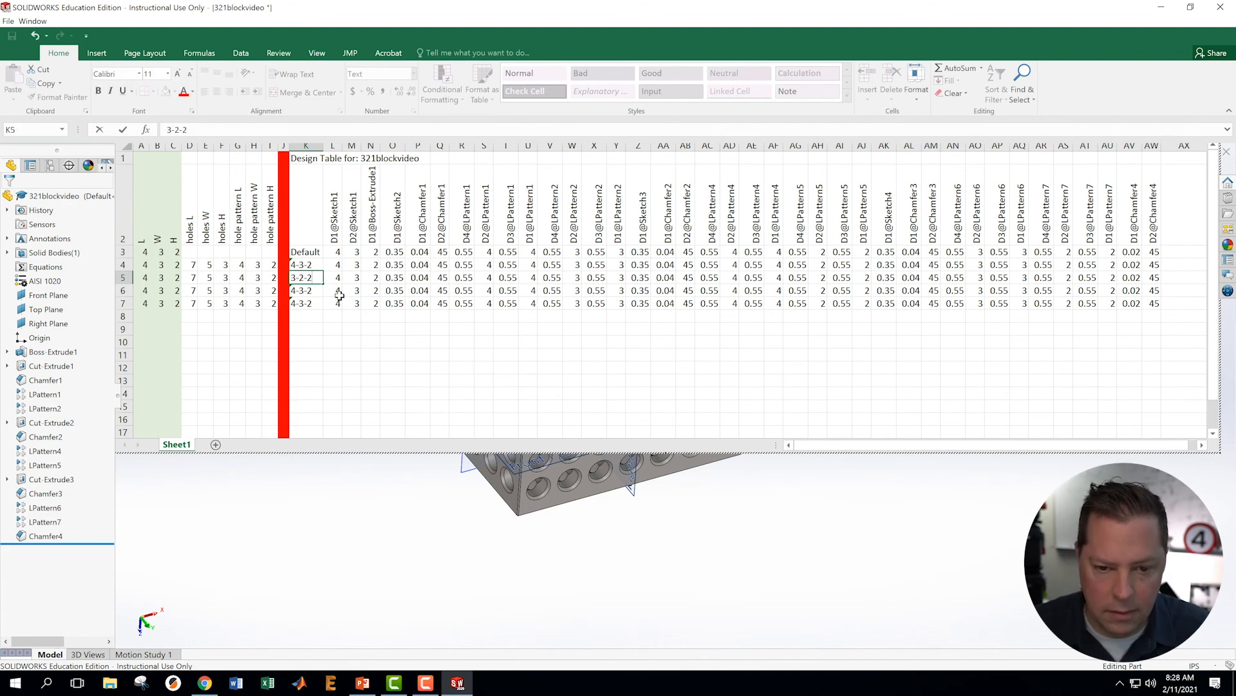
pyautogui.click(147, 291)
# Set the L, W and H values in row 5 to 3, 2 and 1
pyautogui.click(145, 278)
pyautogui.write('3')
pyautogui.press('Tab')
pyautogui.write('2')
pyautogui.press('Tab')
pyautogui.write('1')
pyautogui.press('Return')
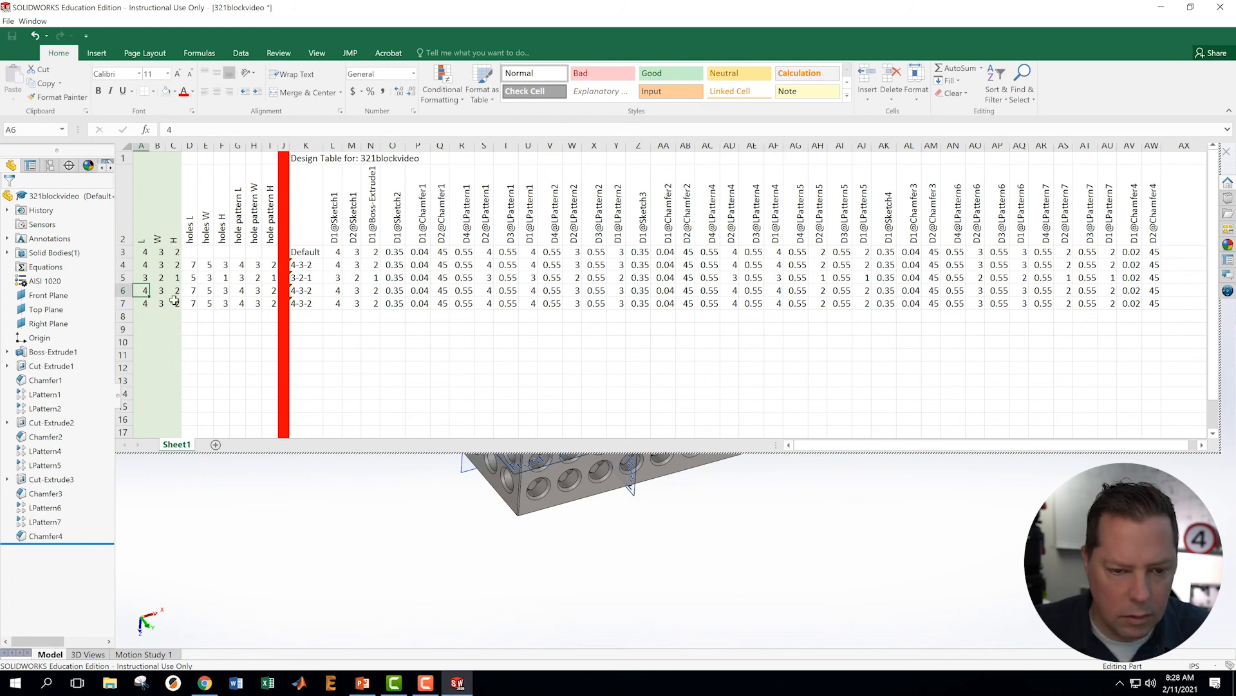
# Rename the copied configuration in cell K6 as 2-2-2
pyautogui.click(299, 291)
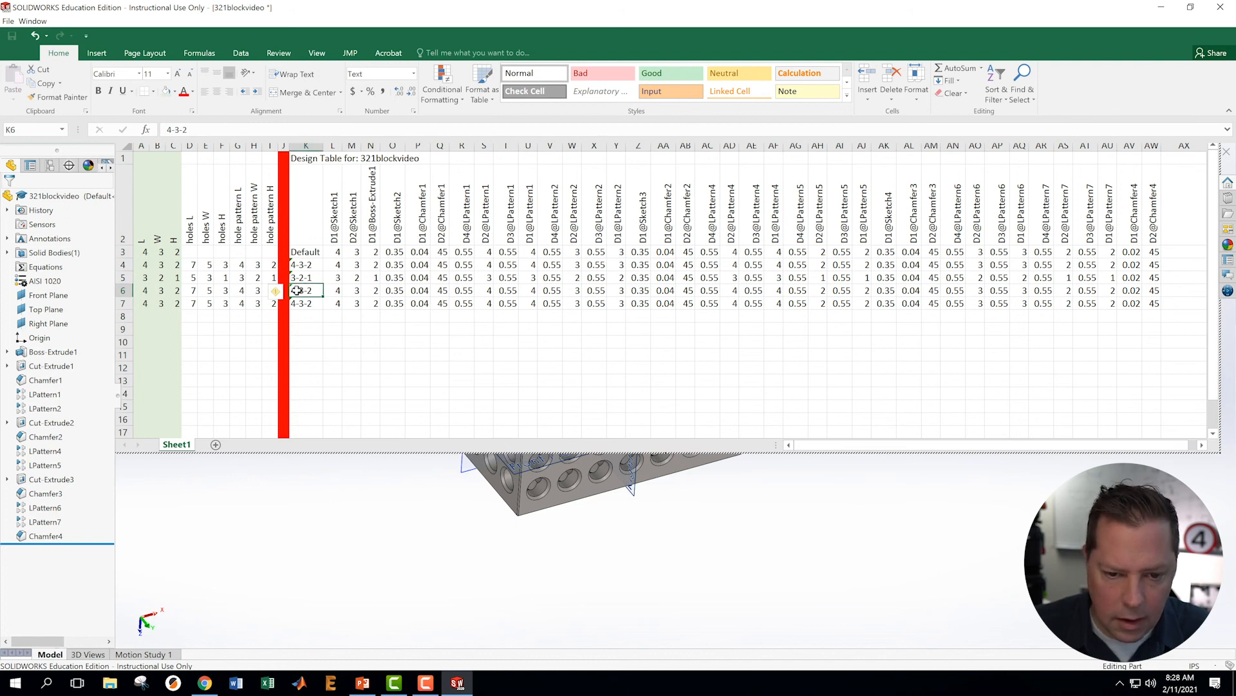
pyautogui.doubleClick(314, 291)
pyautogui.press('Home')
pyautogui.press('Delete')
pyautogui.write('2')
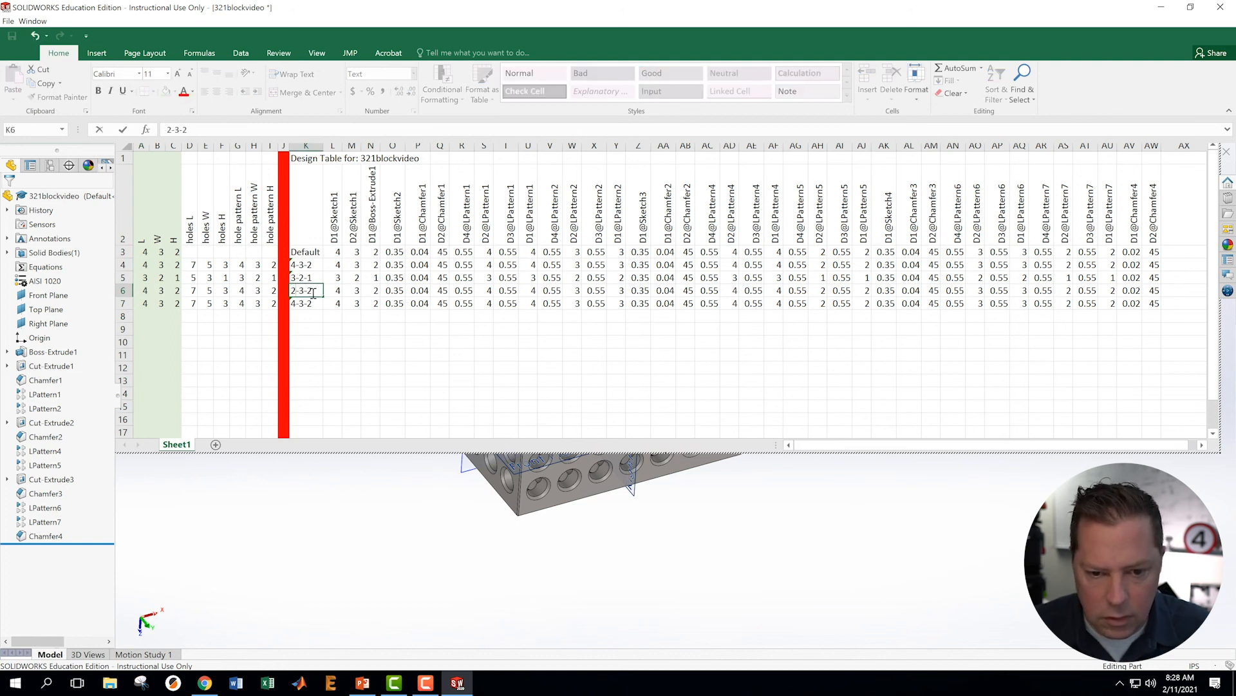
pyautogui.press('Return')
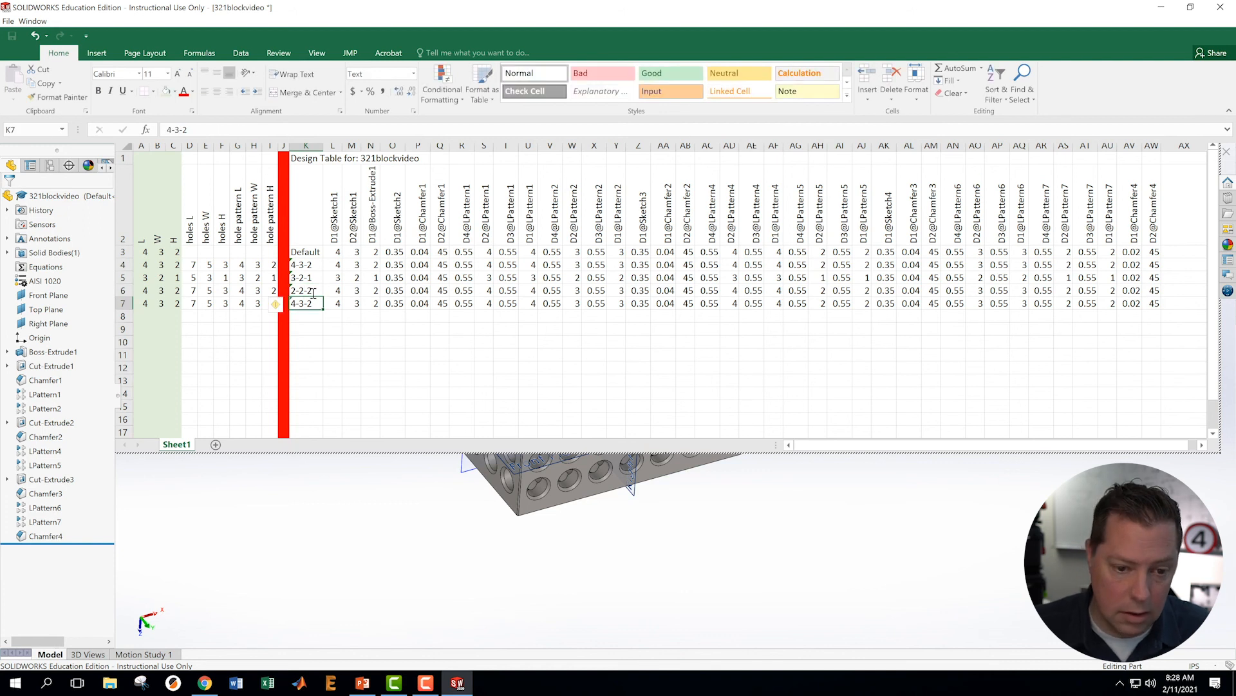
# Set the L, W and H values in row 6 to 2 each
pyautogui.click(147, 291)
pyautogui.doubleClick(148, 292)
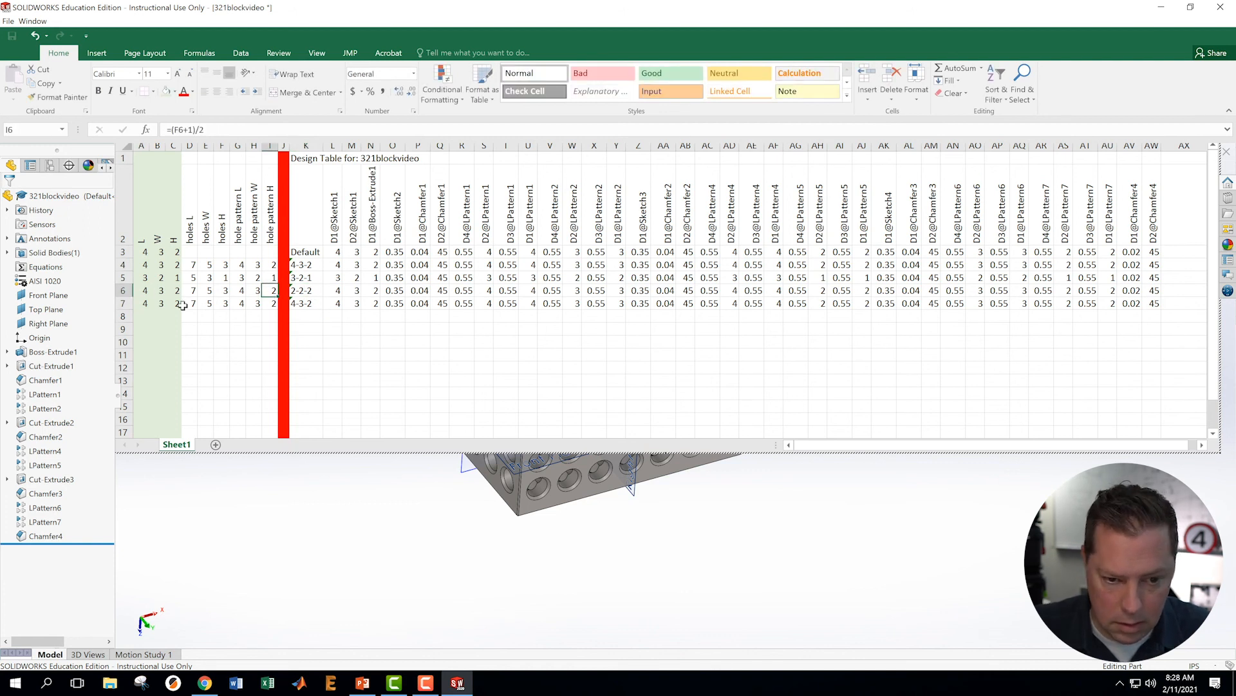
pyautogui.doubleClick(143, 291)
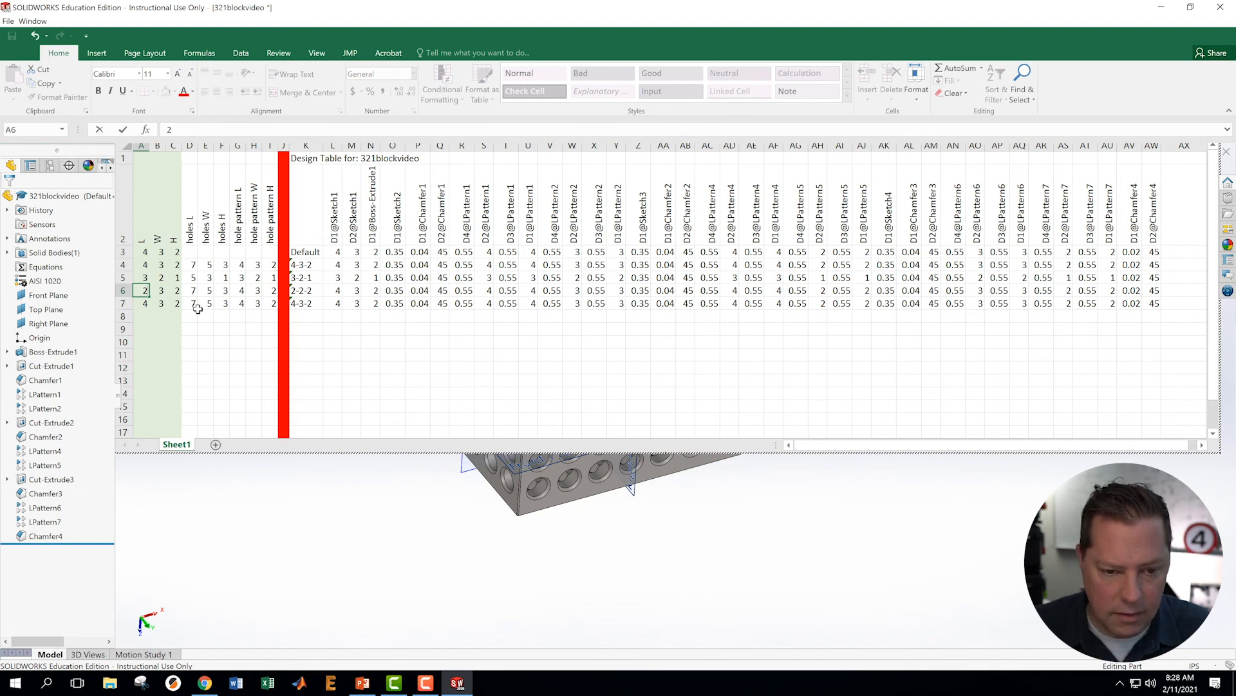
pyautogui.write('2')
pyautogui.press('Return')
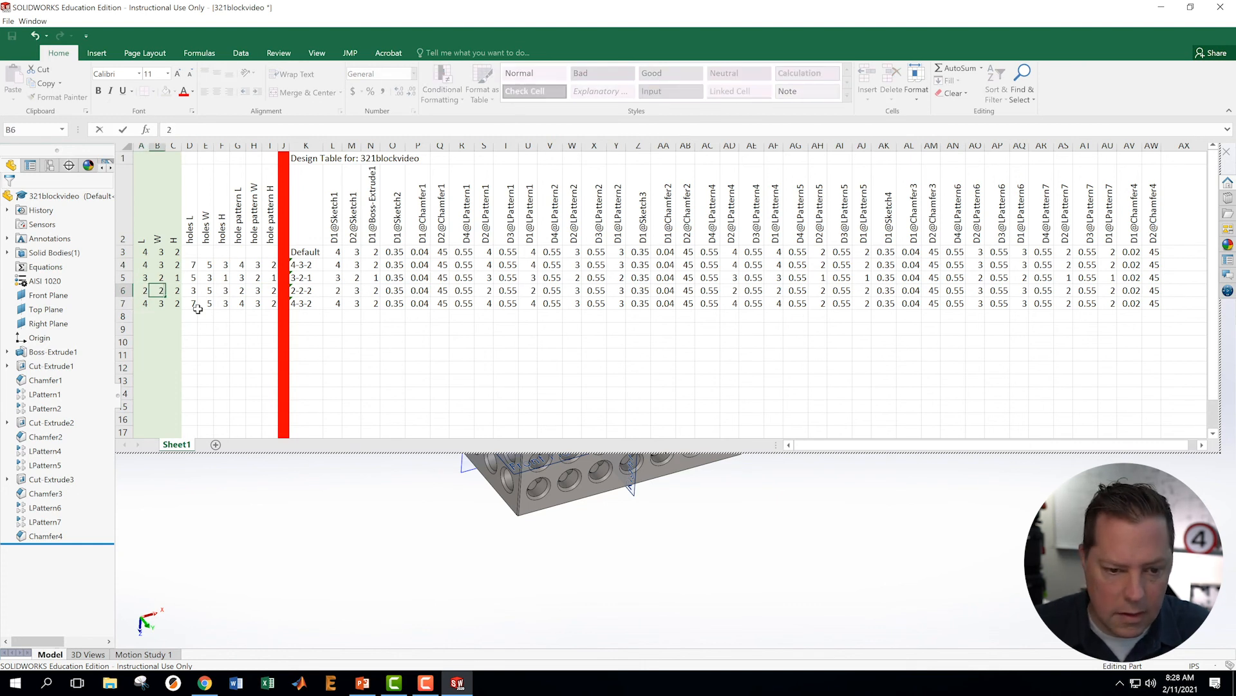
# Set the L, W and H values in row 7 to 1 each
pyautogui.write('1')
pyautogui.press('Right')
pyautogui.write('1')
pyautogui.press('Right')
pyautogui.write('1')
pyautogui.press('Right')
pyautogui.press('Left')
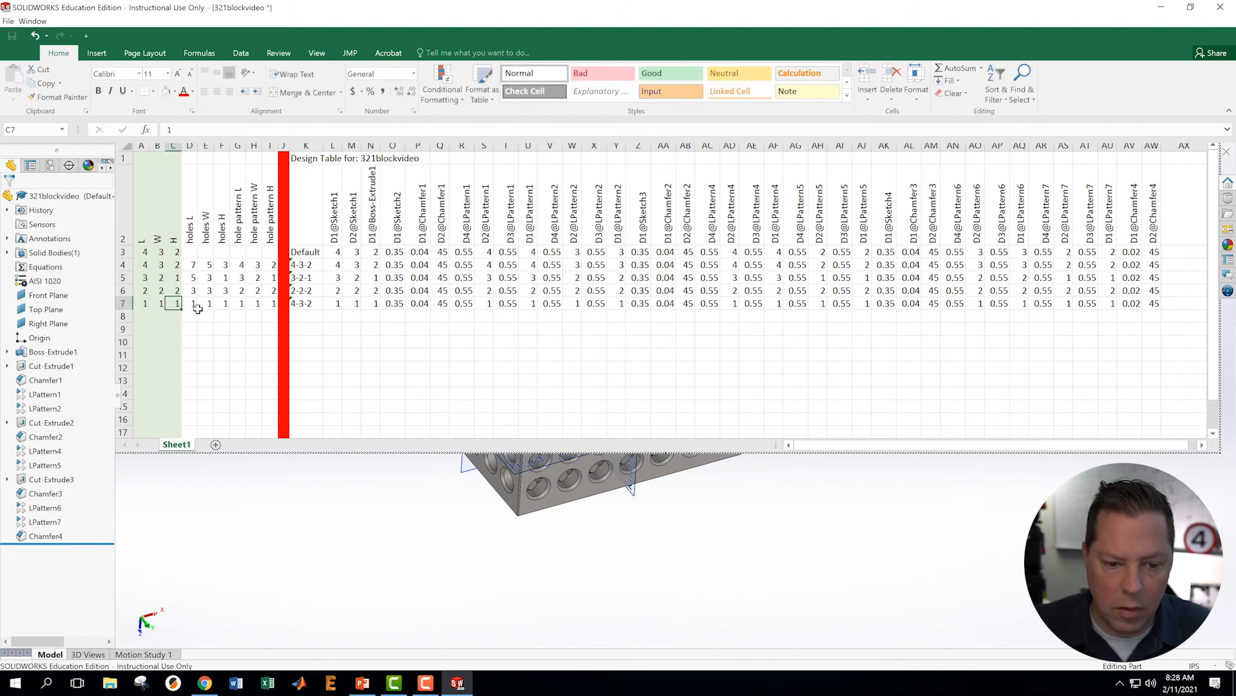
# Rename the copied configuration in cell K7 as 1-1-1
pyautogui.doubleClick(317, 303)
pyautogui.moveTo(319, 303); pyautogui.dragTo(293, 303)
pyautogui.write('1-1-1')
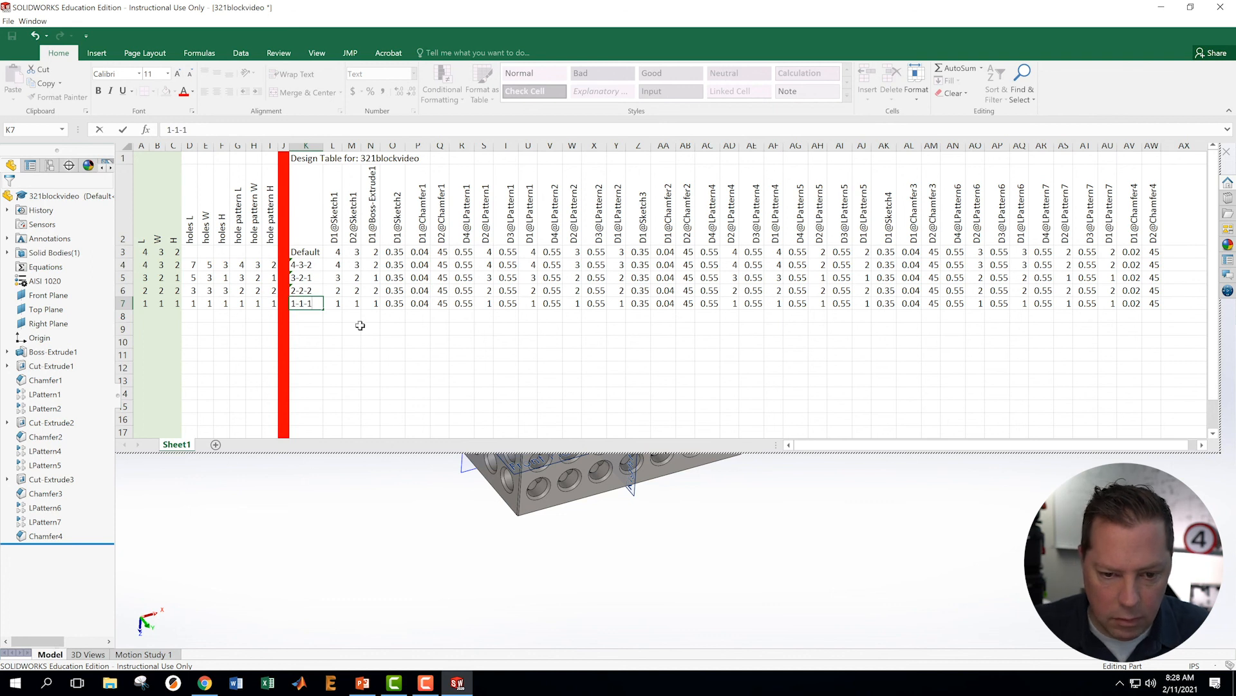
pyautogui.click(291, 345)
# Copy the 1-1-1 configuration's row 7 into row 8 of the design table
pyautogui.click(123, 316)
pyautogui.rightClick(123, 317)
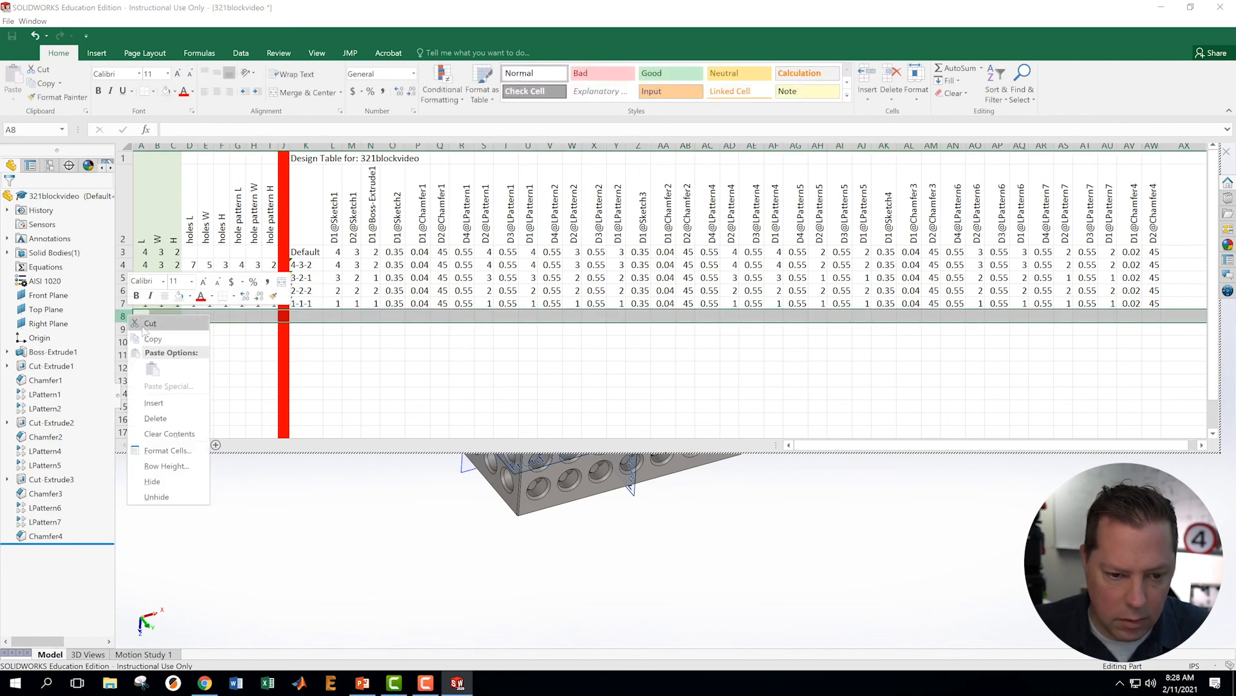
pyautogui.press('Escape')
pyautogui.click(123, 303)
pyautogui.rightClick(123, 303)
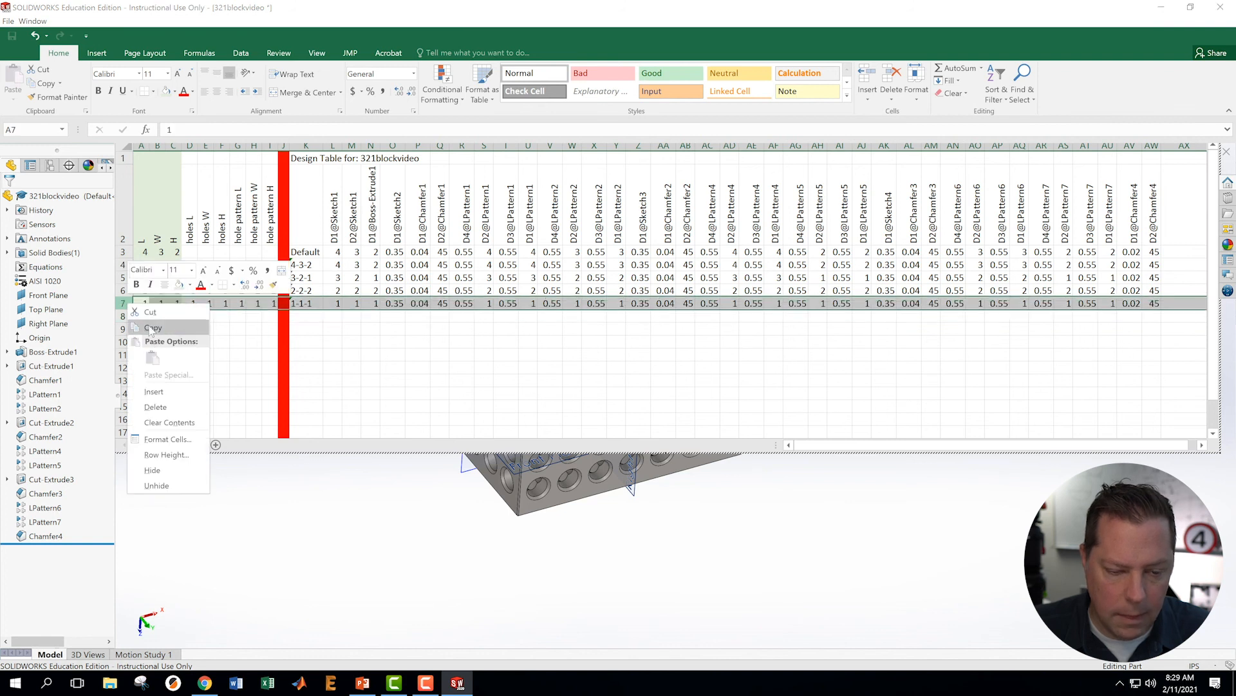
pyautogui.click(153, 328)
pyautogui.click(124, 316)
pyautogui.rightClick(124, 316)
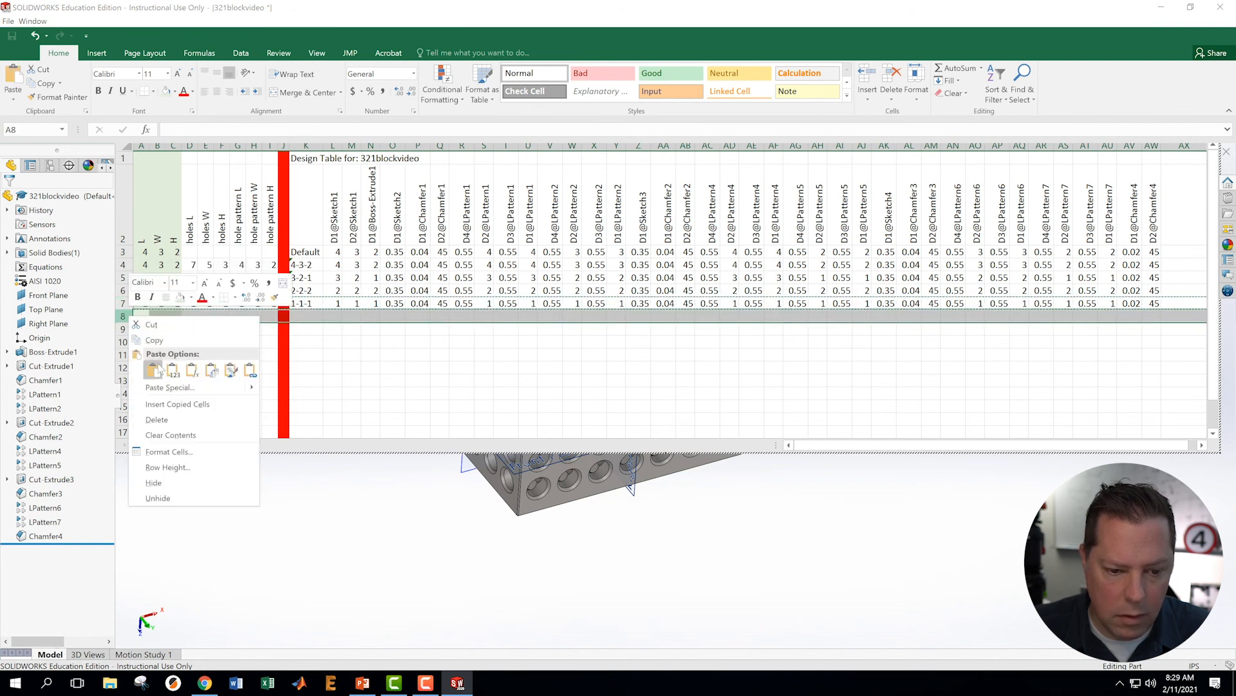
pyautogui.click(152, 369)
pyautogui.click(206, 367)
# Set the L, W and H values in row 8 to 4 each
pyautogui.click(145, 315)
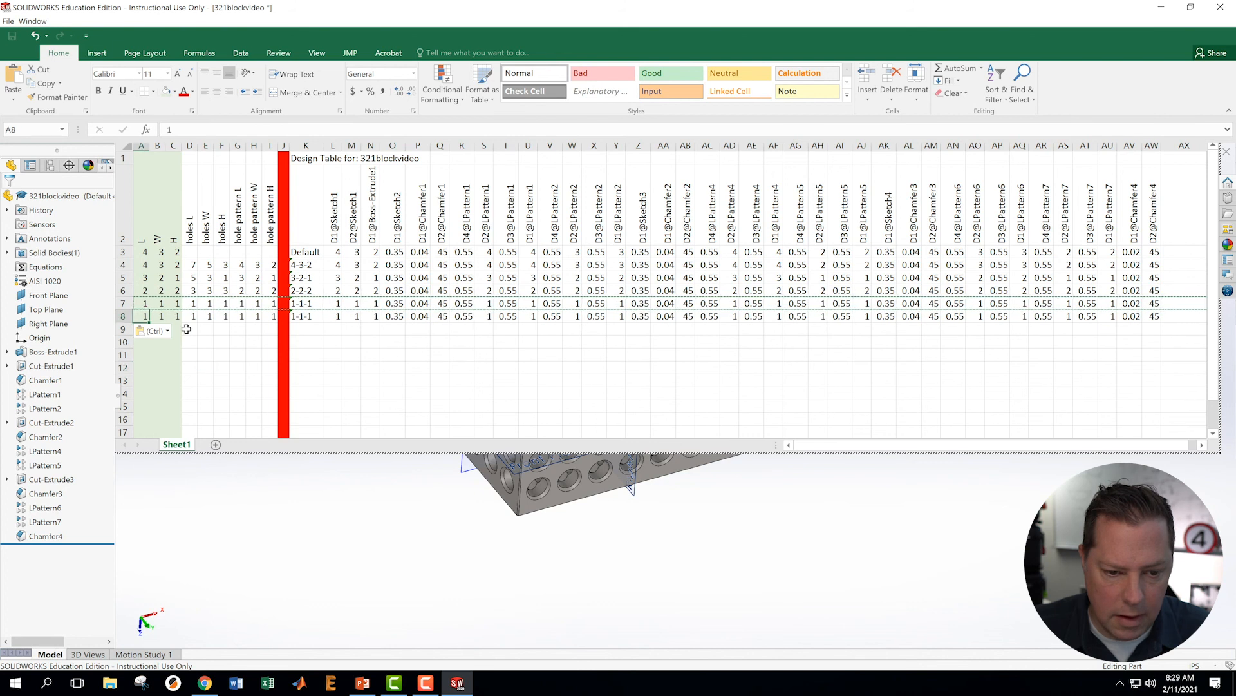
pyautogui.write('4')
pyautogui.press('Right')
pyautogui.write('4')
pyautogui.press('Right')
pyautogui.write('4')
pyautogui.press('Right')
# Rename the copied configuration in cell K8 as 4-4-4
pyautogui.press('Right')
pyautogui.press('Right')
pyautogui.press('Right')
pyautogui.press('Right')
pyautogui.press('Right')
pyautogui.press('Right')
pyautogui.press('Right')
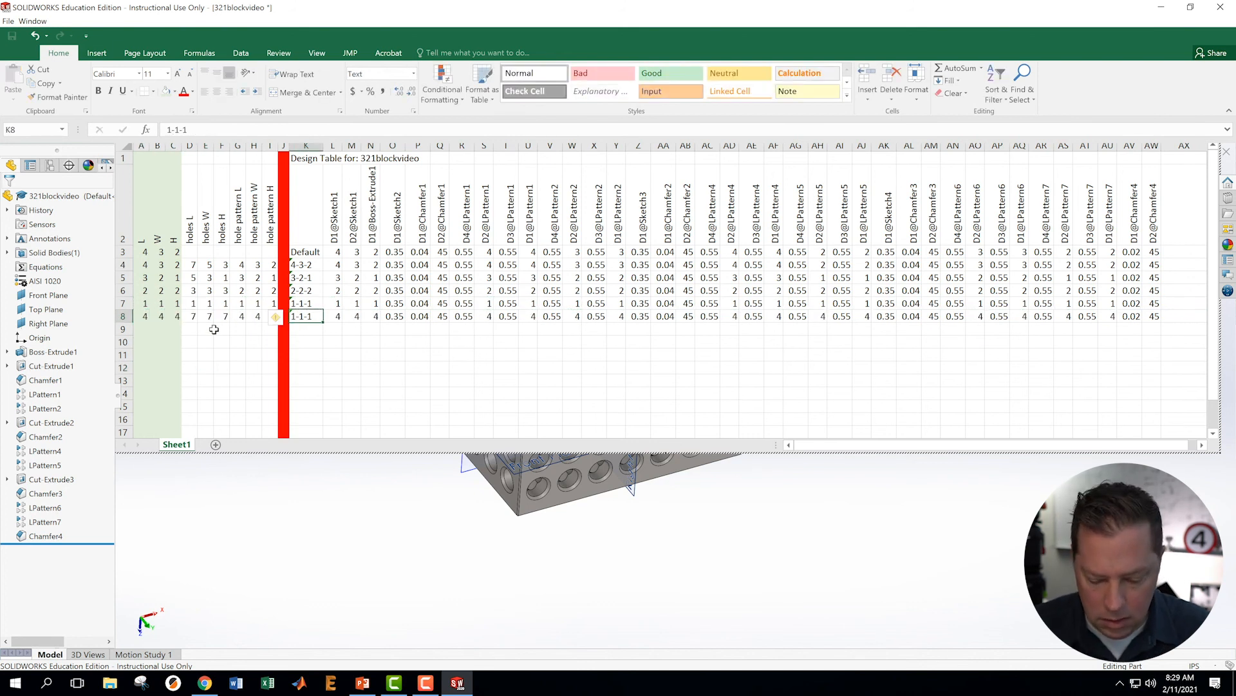
pyautogui.write('4-4-')
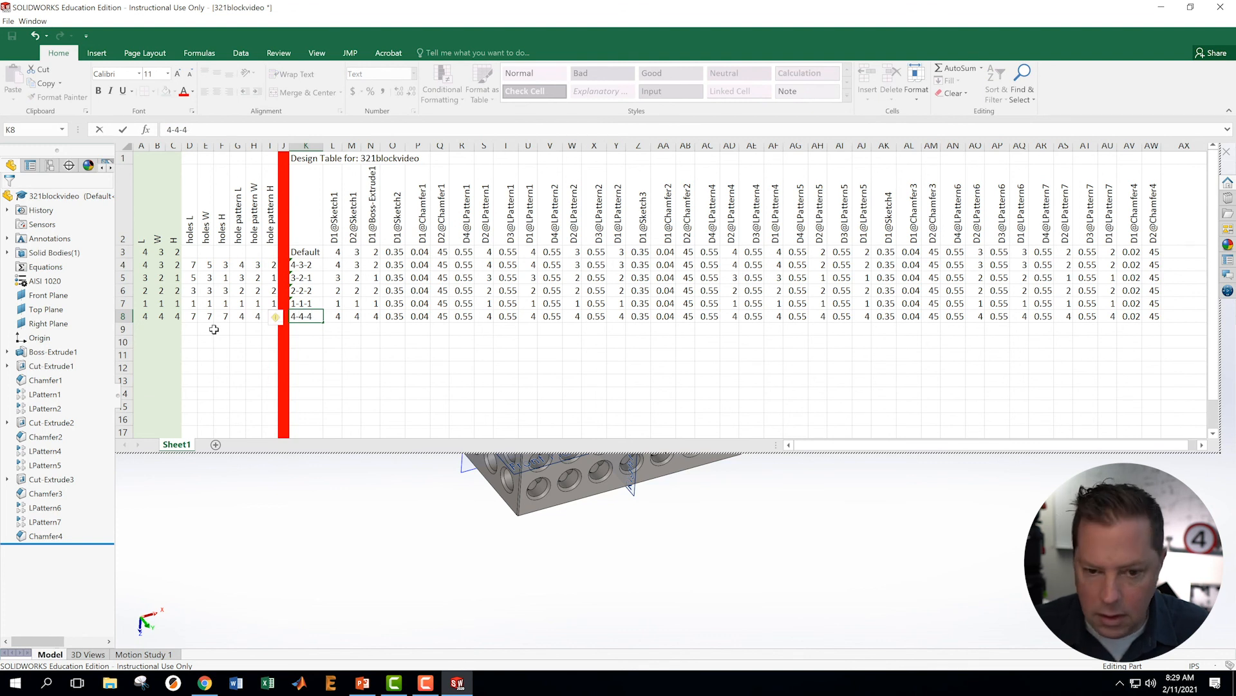
pyautogui.write('4')
pyautogui.press('Return')
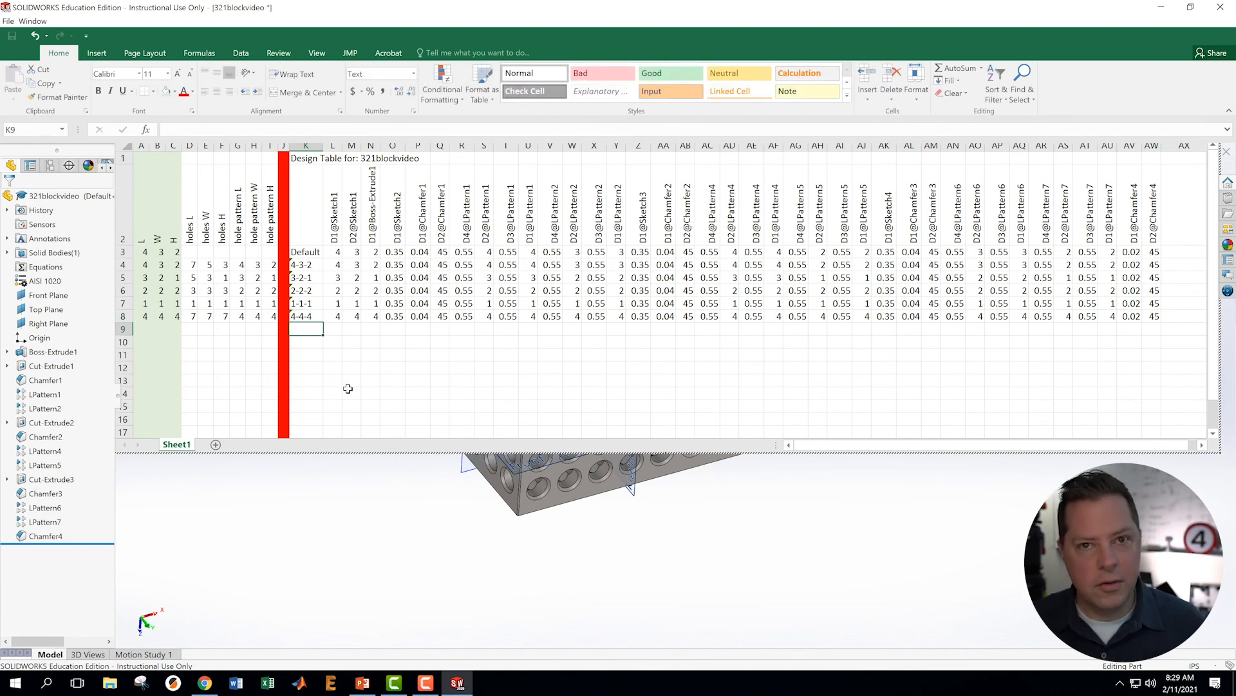
# Close the design table to generate its configurations and show the part's configuration list
pyautogui.click(434, 489)
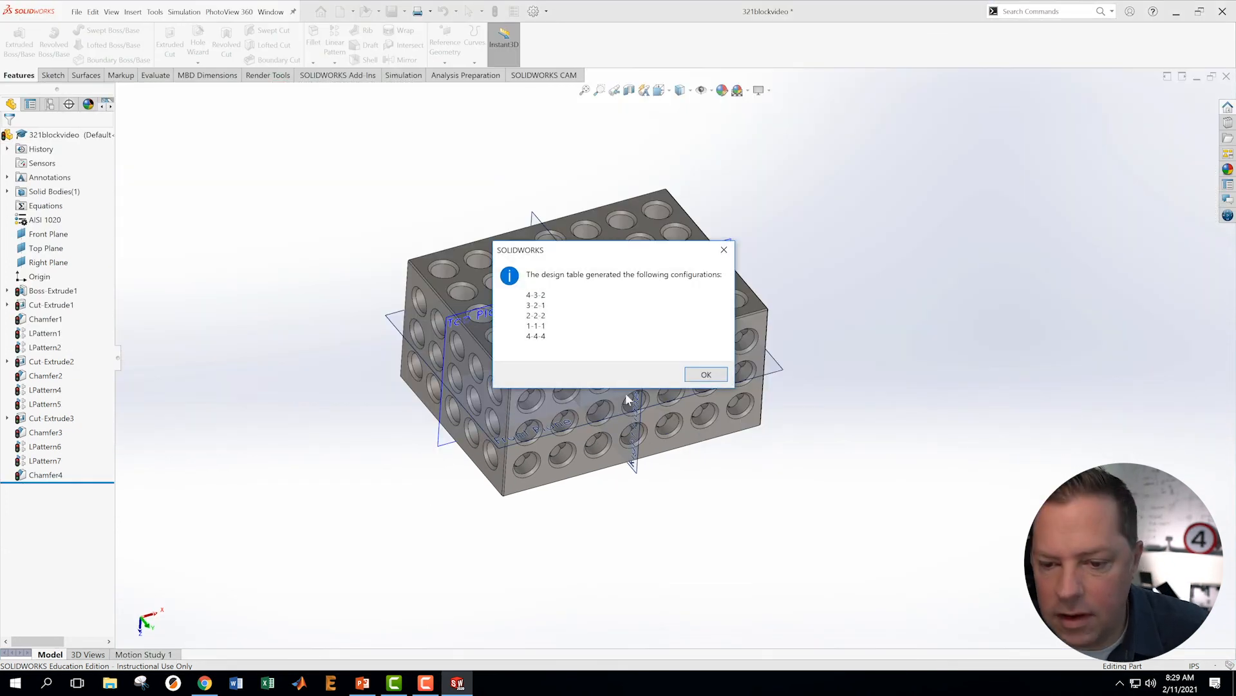
pyautogui.click(705, 374)
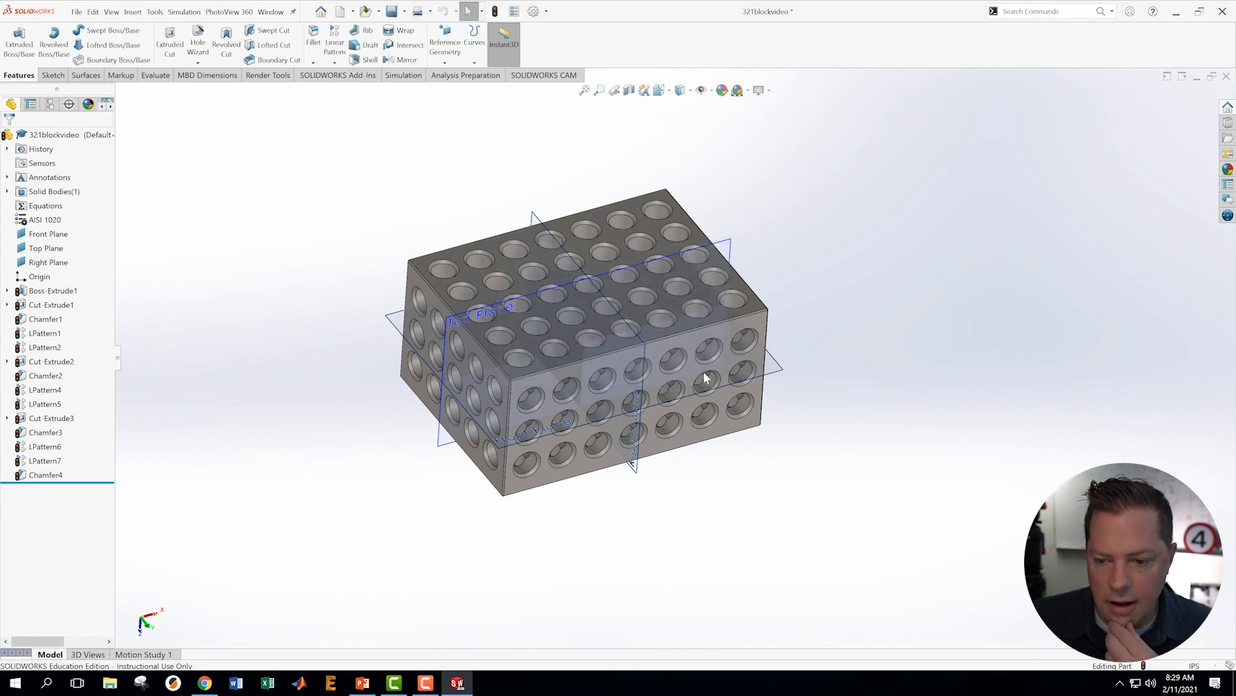
pyautogui.click(49, 104)
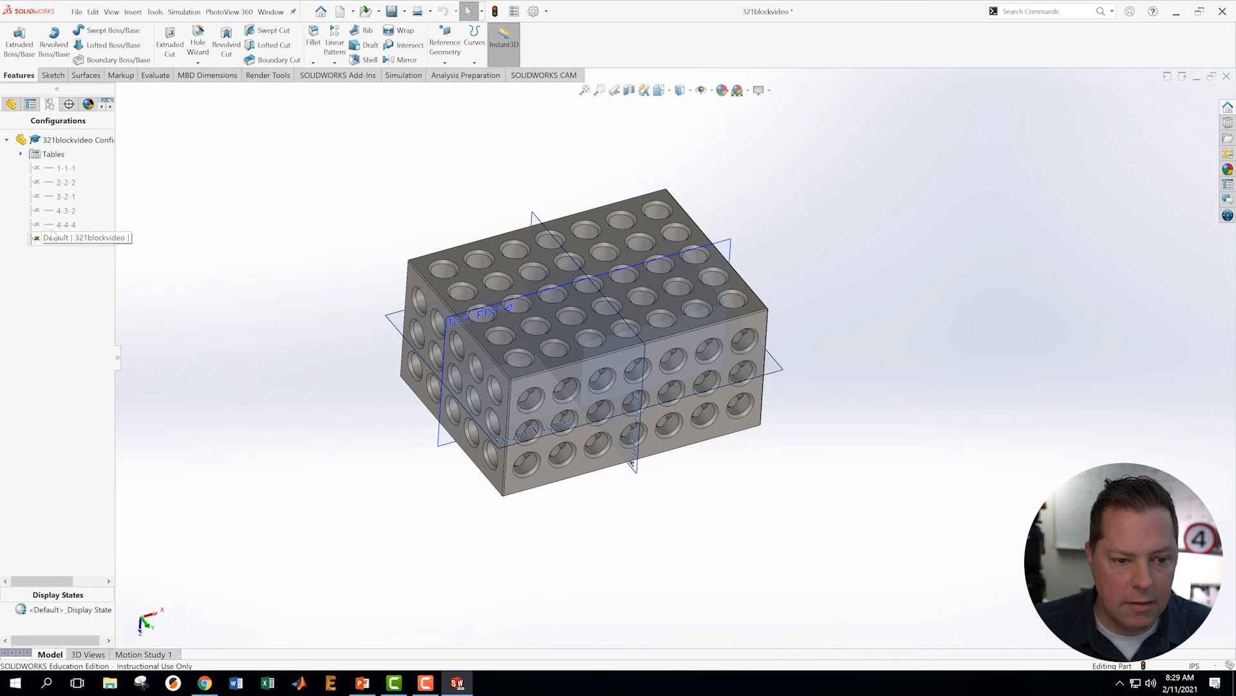
# Activate the 3-2-1 configuration with a rebuild, continuing past the LPattern5 error, and dismiss the error report
pyautogui.doubleClick(64, 197)
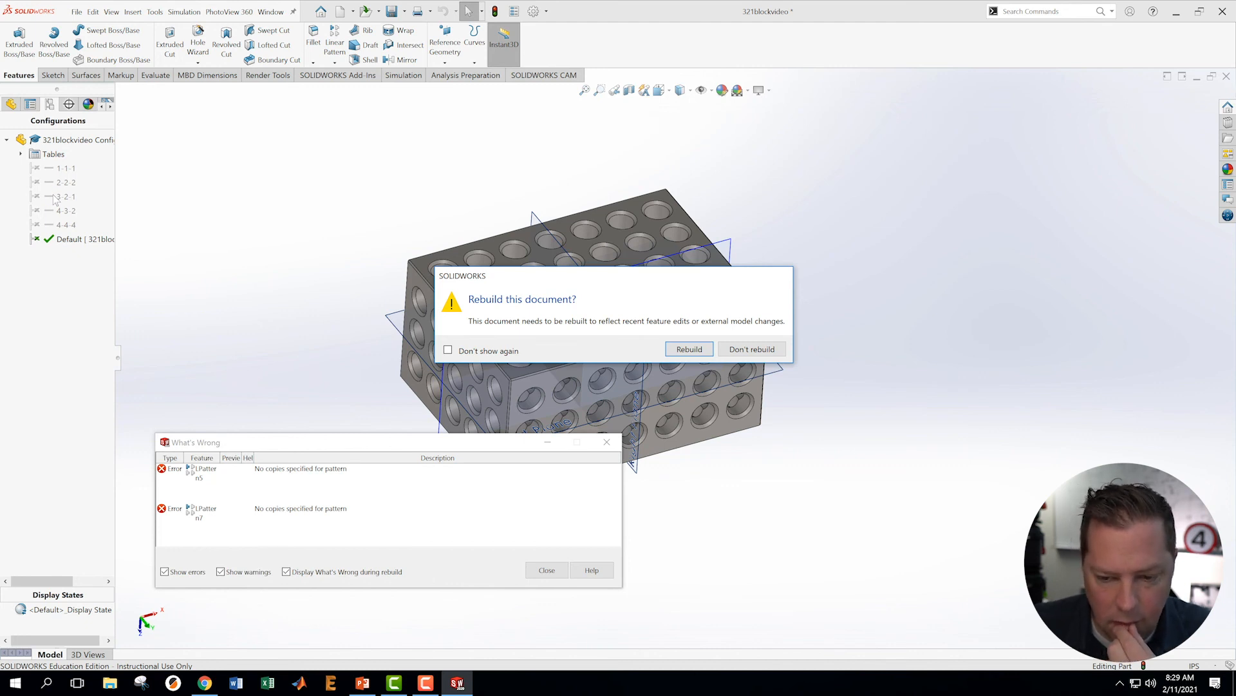
pyautogui.click(700, 354)
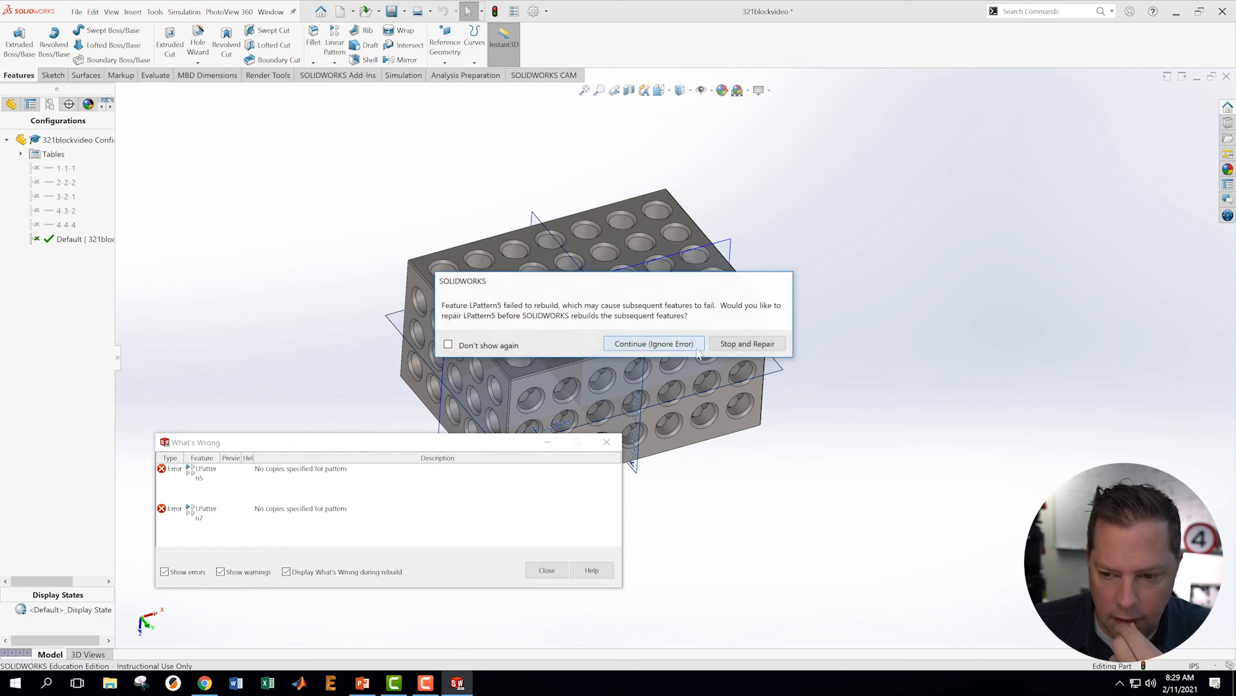
pyautogui.click(677, 345)
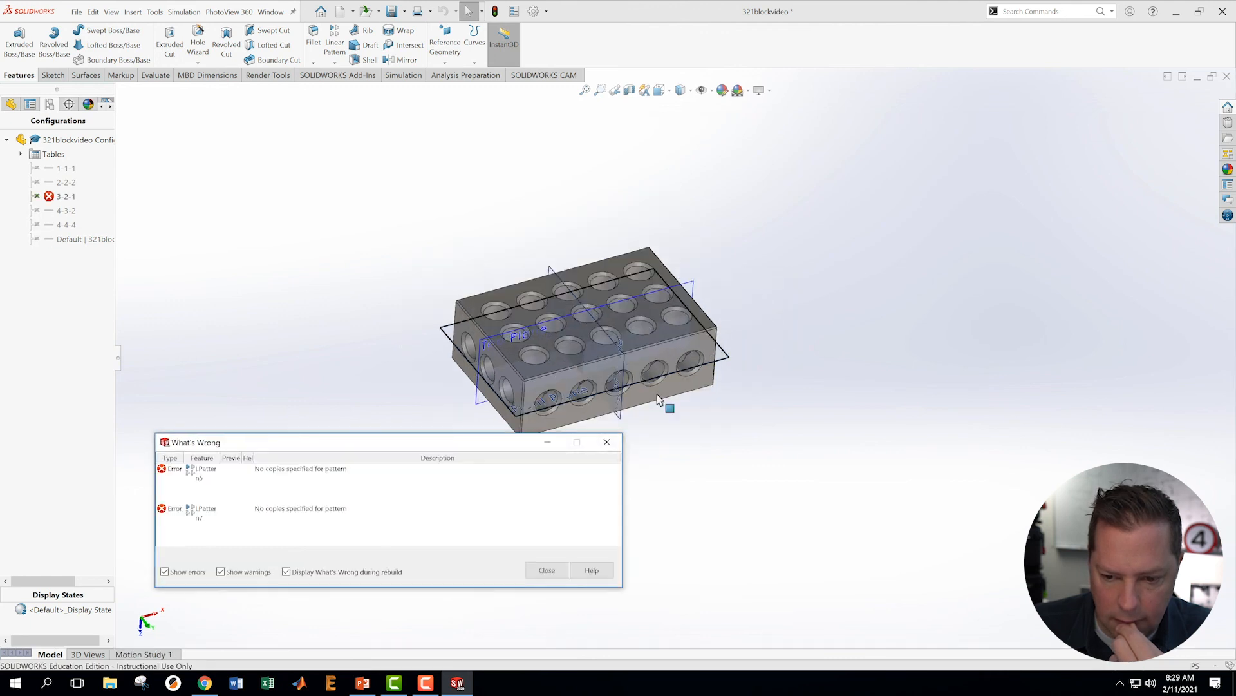
pyautogui.click(607, 442)
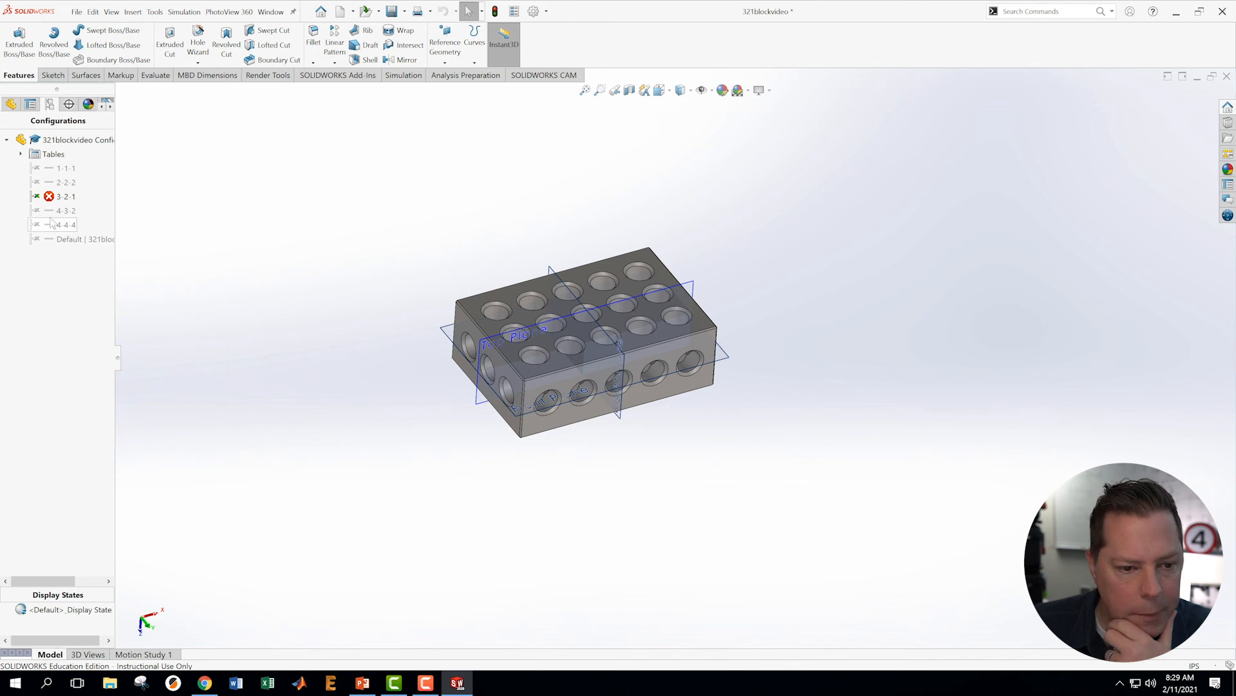
# Reactivate the Default configuration and rebuild the document
pyautogui.doubleClick(69, 239)
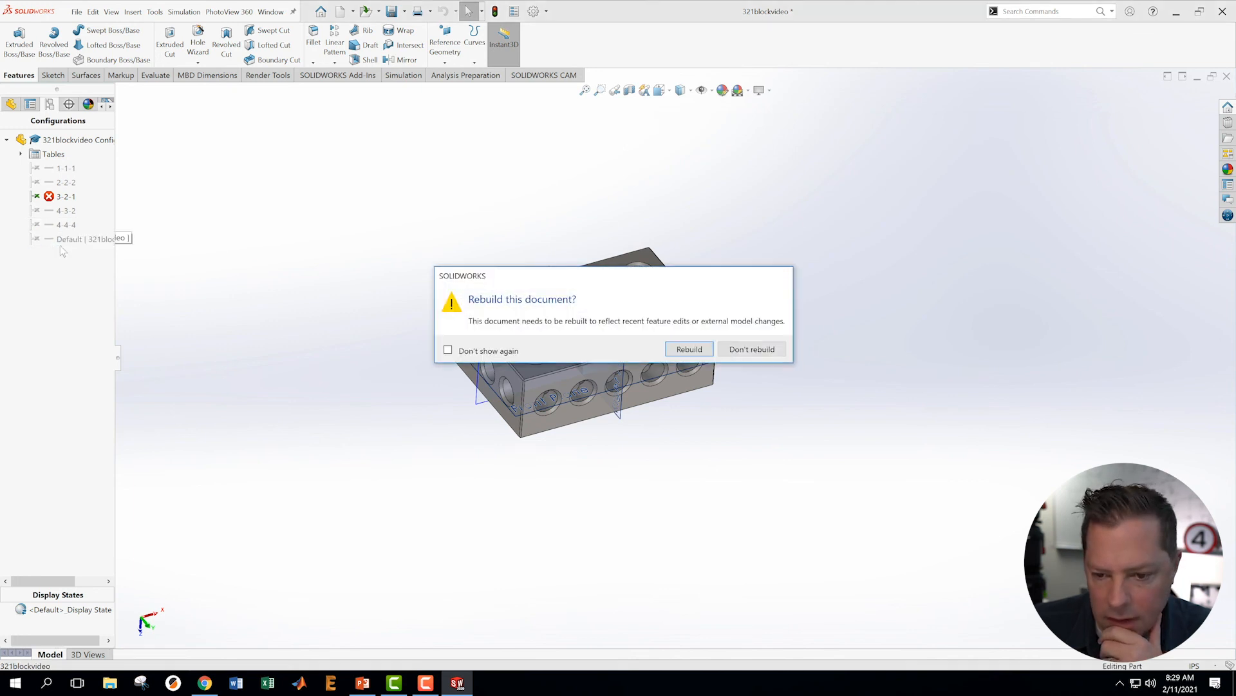
pyautogui.click(693, 349)
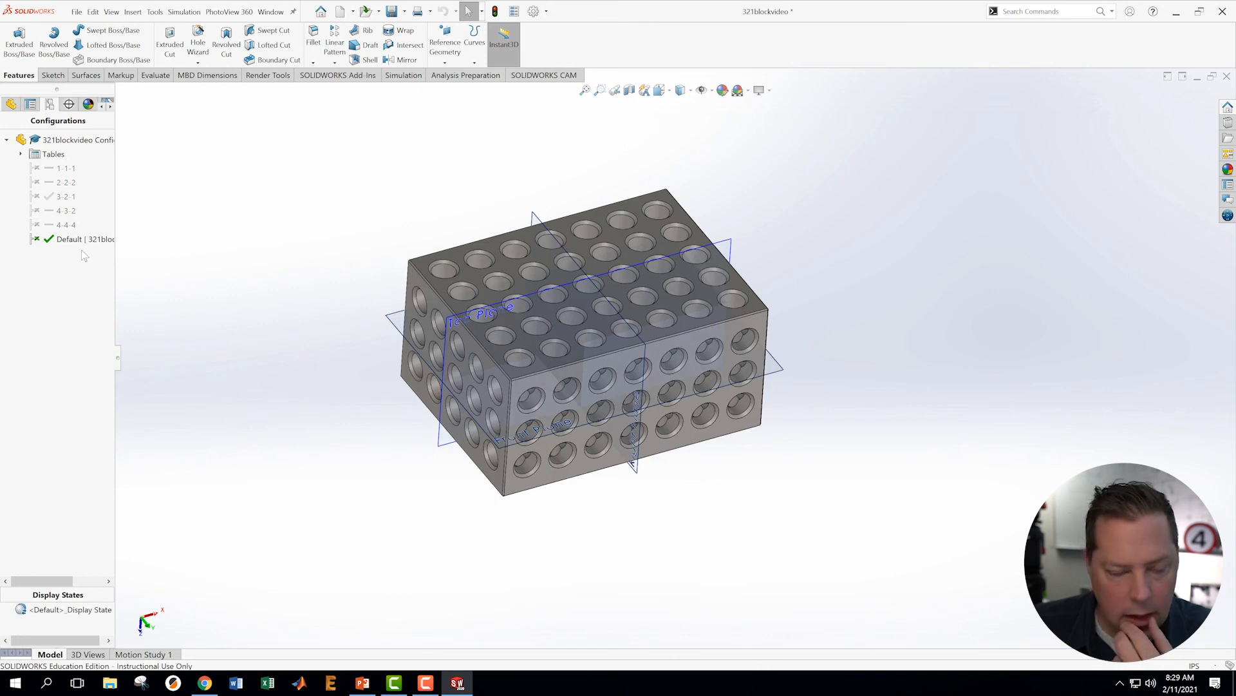
# Activate the 3-2-1, 4-4-4, 4-3-2 and 2-2-2 configurations in turn to check the block's hole pattern at each size
pyautogui.click(51, 200)
pyautogui.doubleClick(50, 199)
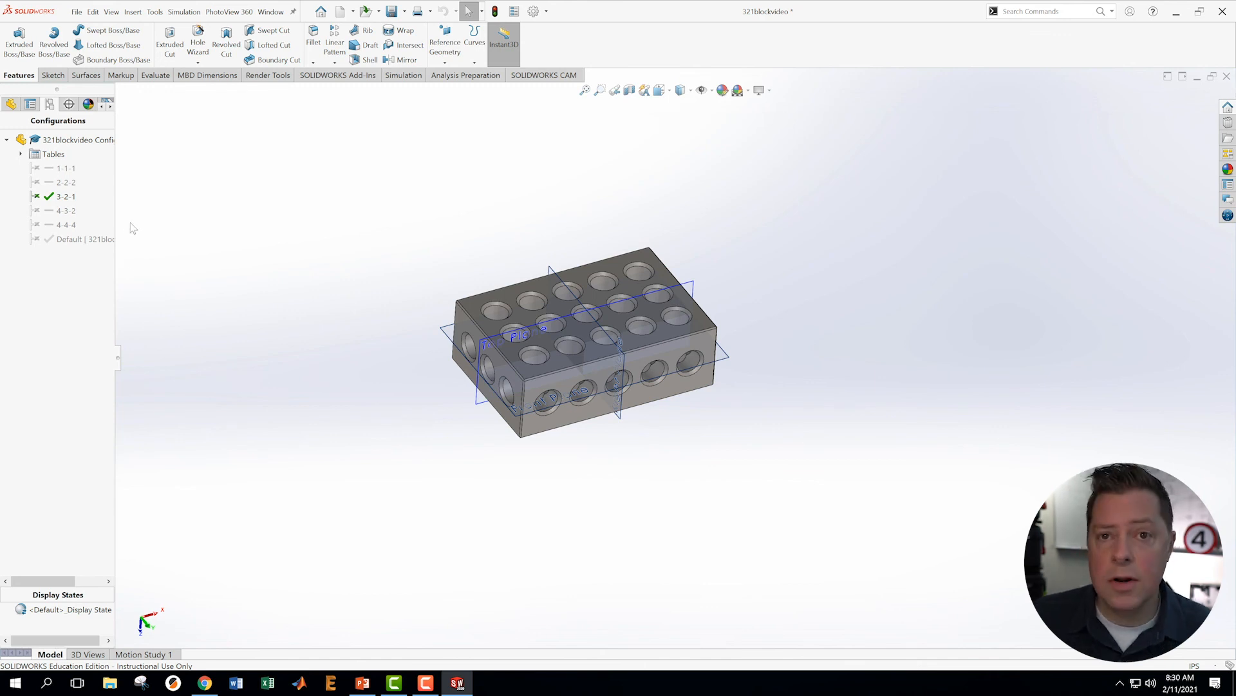
pyautogui.doubleClick(47, 225)
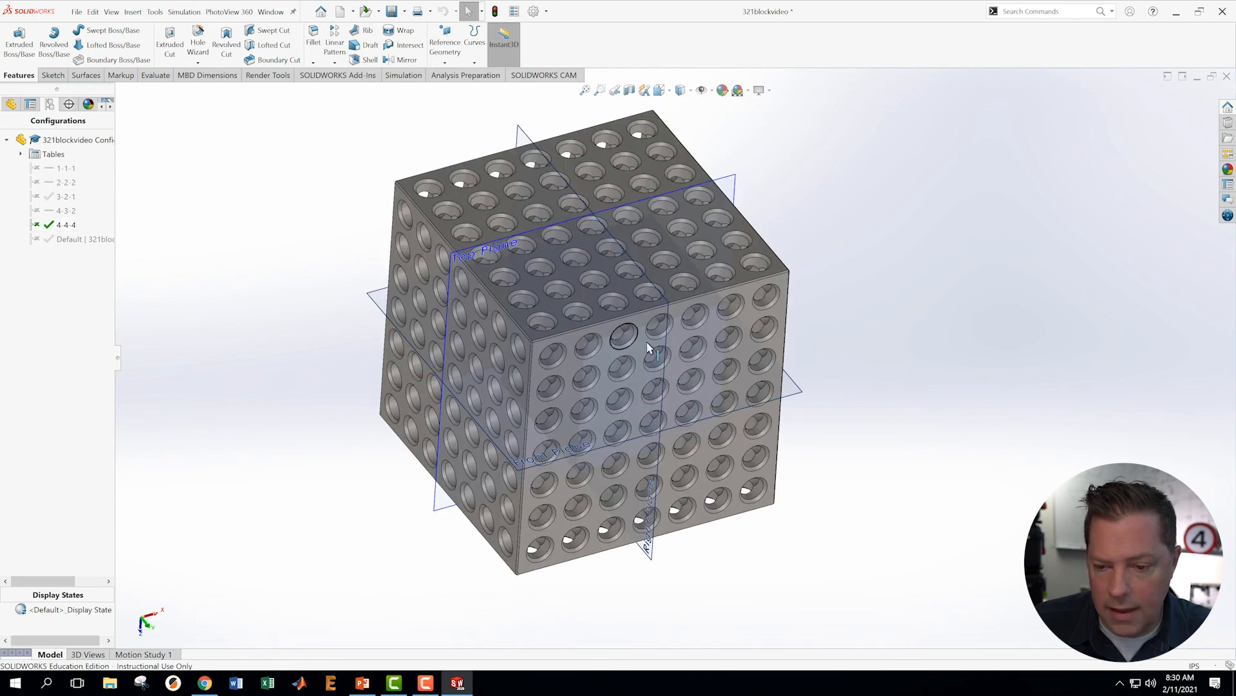
pyautogui.doubleClick(64, 211)
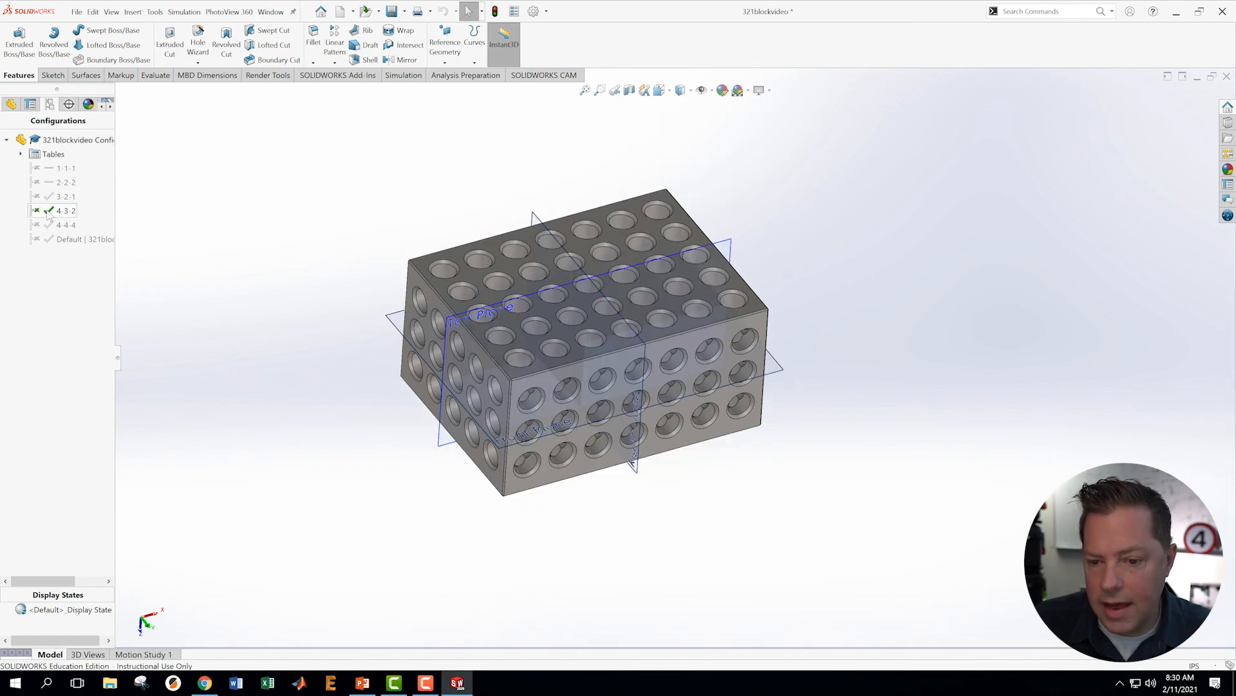
pyautogui.doubleClick(58, 182)
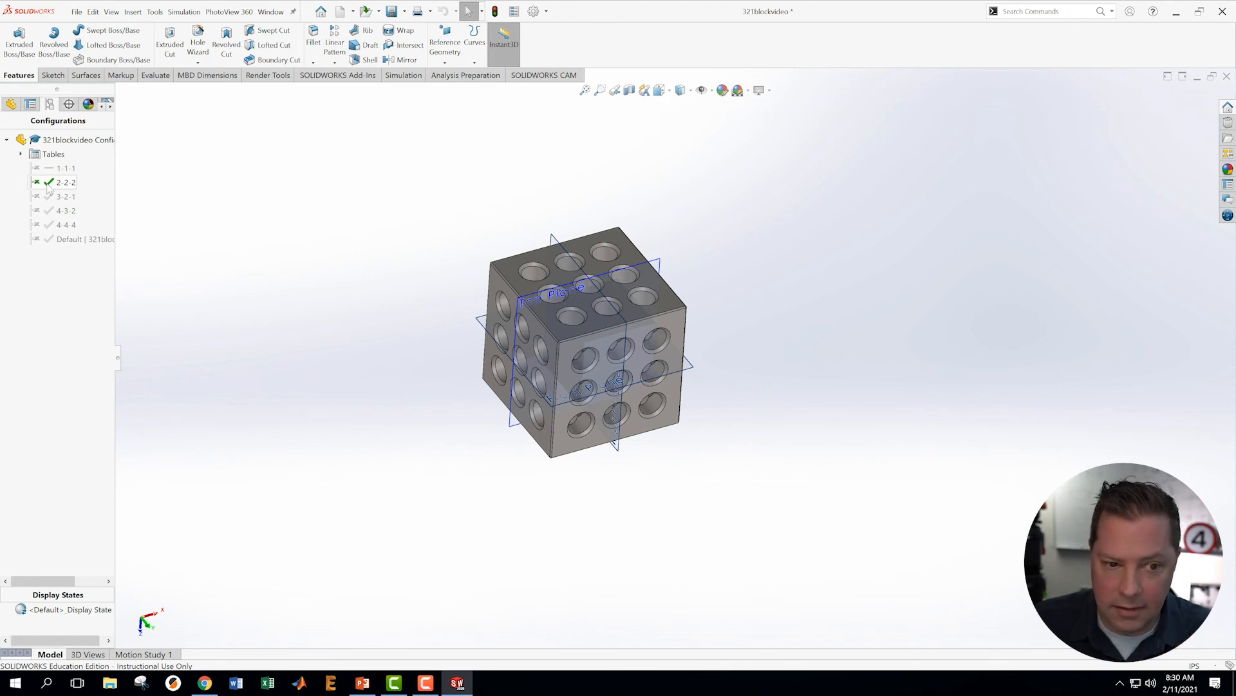
# Activate the 1-1-1 configuration with a rebuild, continuing past the LPattern1 error, and inspect the resulting block sizes
pyautogui.doubleClick(51, 169)
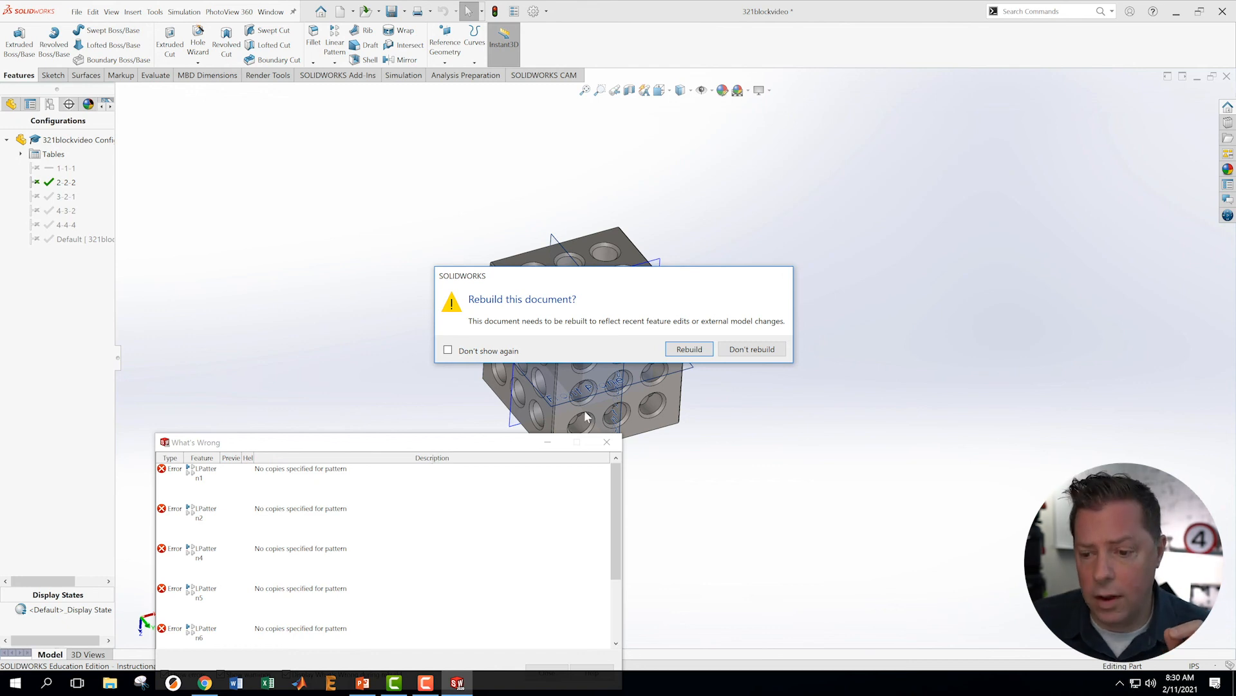
pyautogui.click(702, 351)
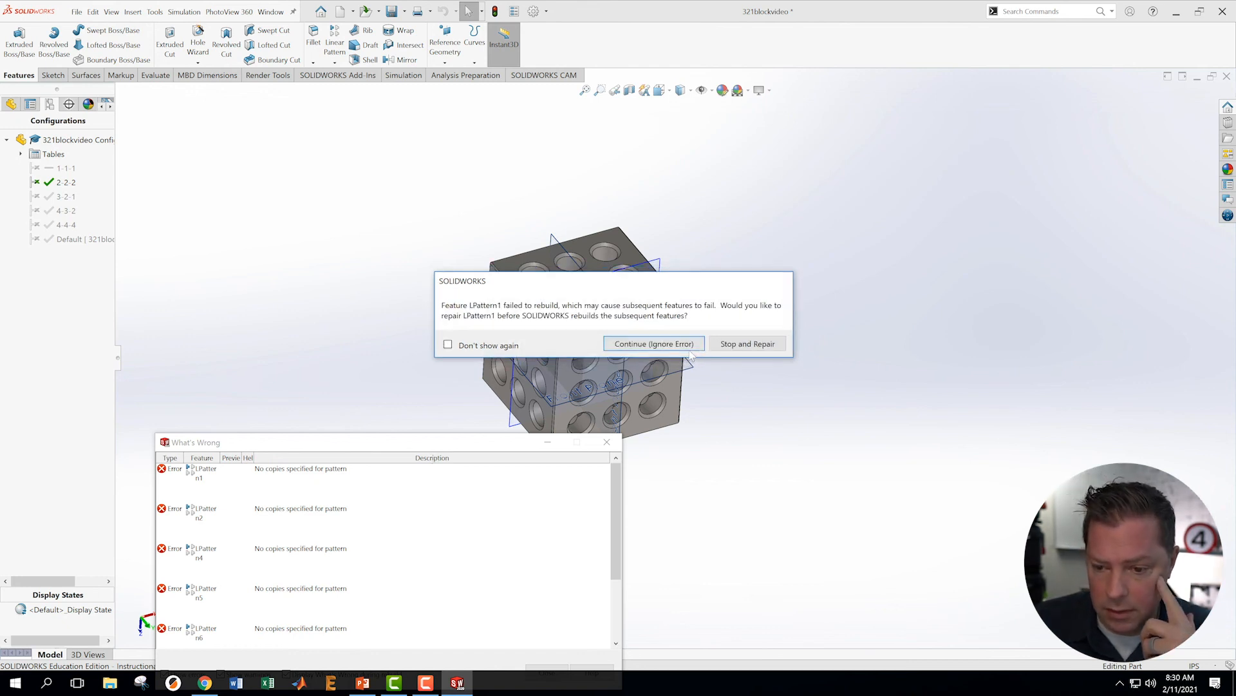
pyautogui.click(685, 349)
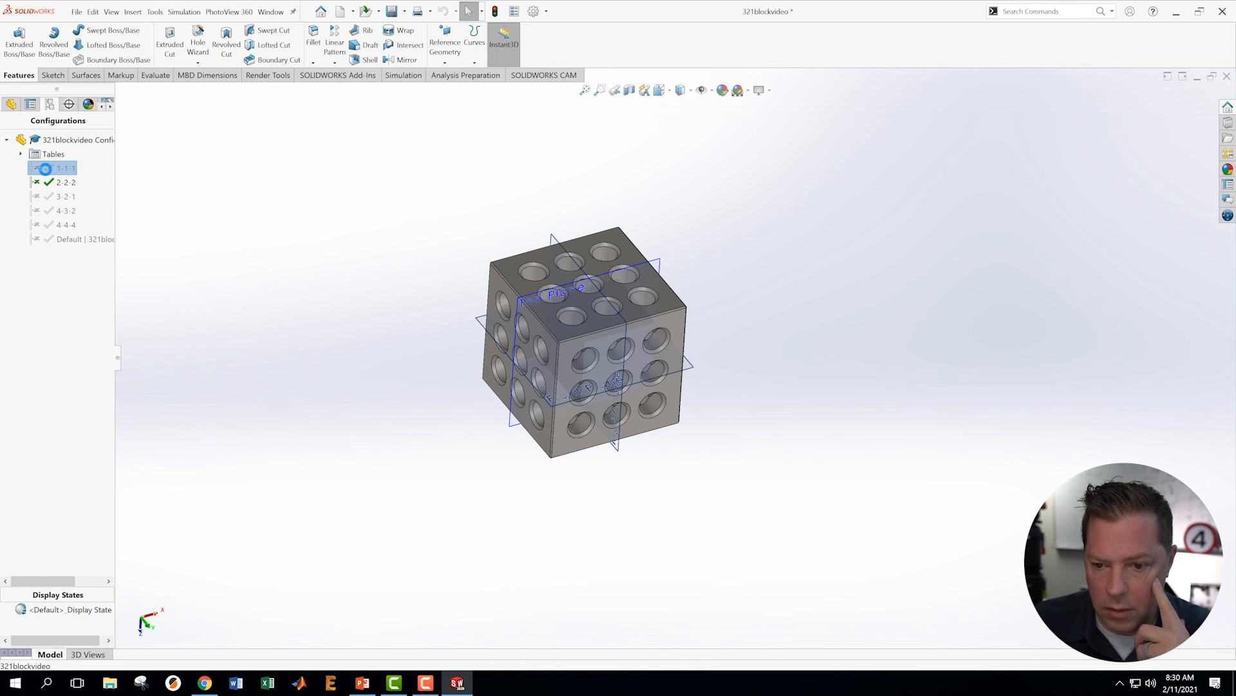
pyautogui.moveTo(502, 333); pyautogui.dragTo(585, 265, button='middle')
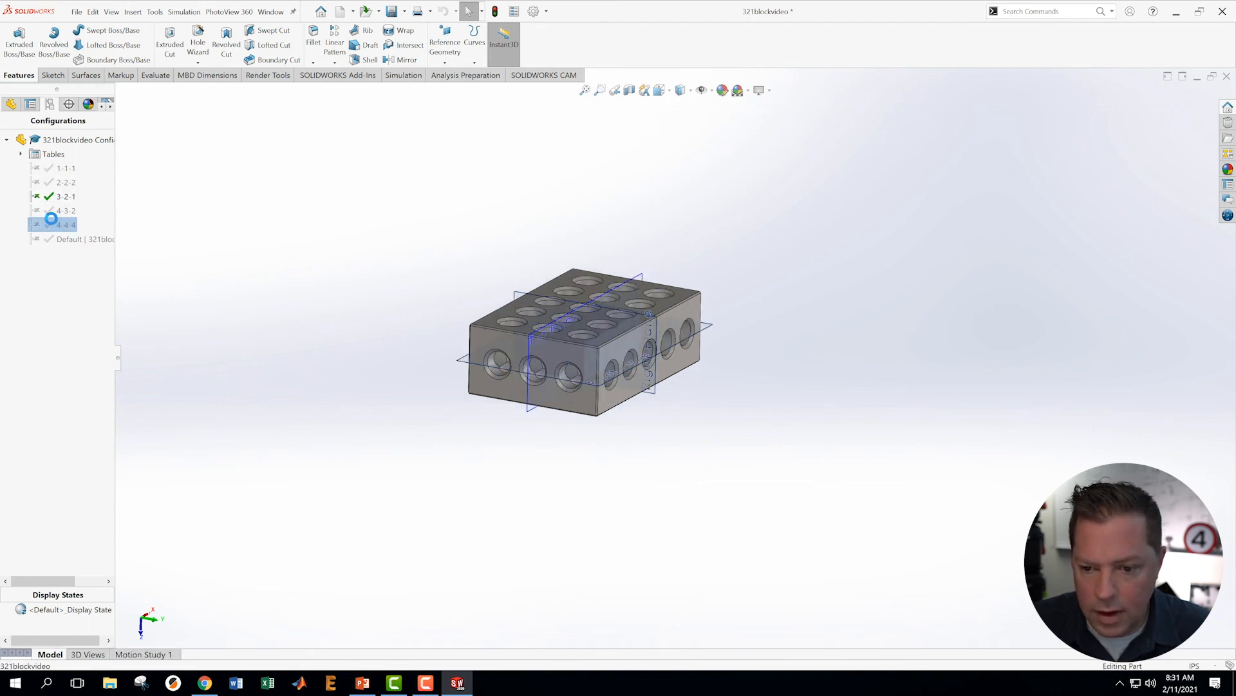
pyautogui.moveTo(424, 276); pyautogui.dragTo(454, 317, button='middle')
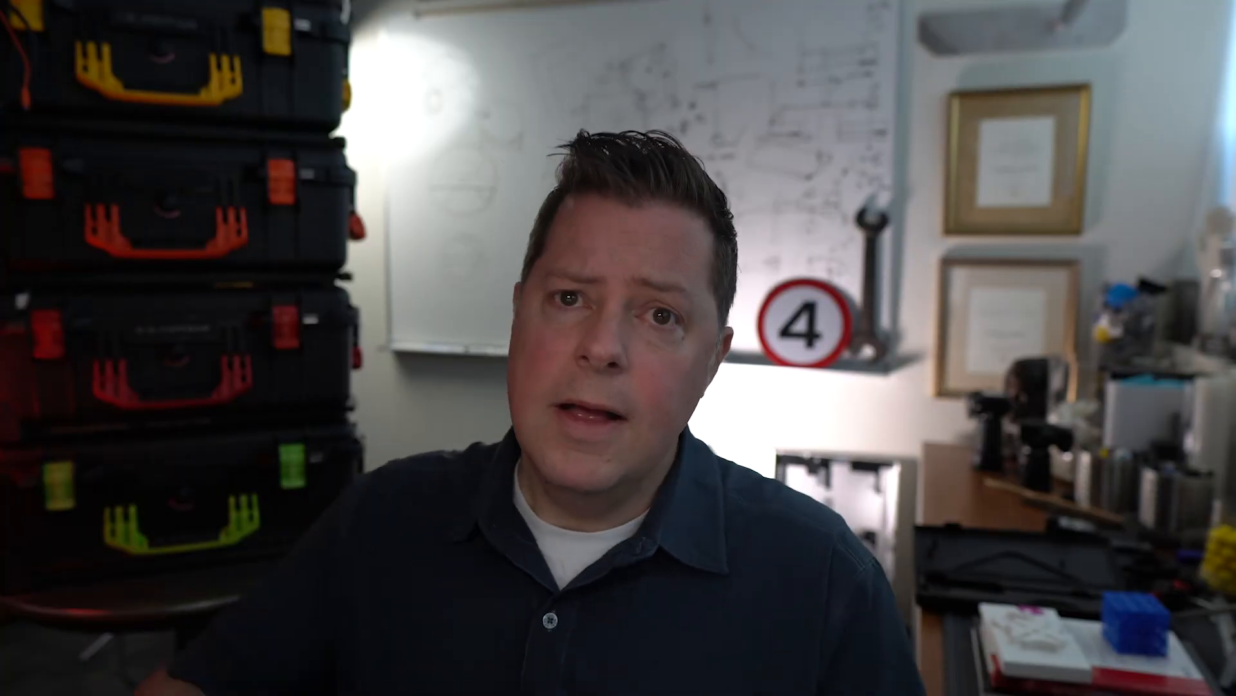